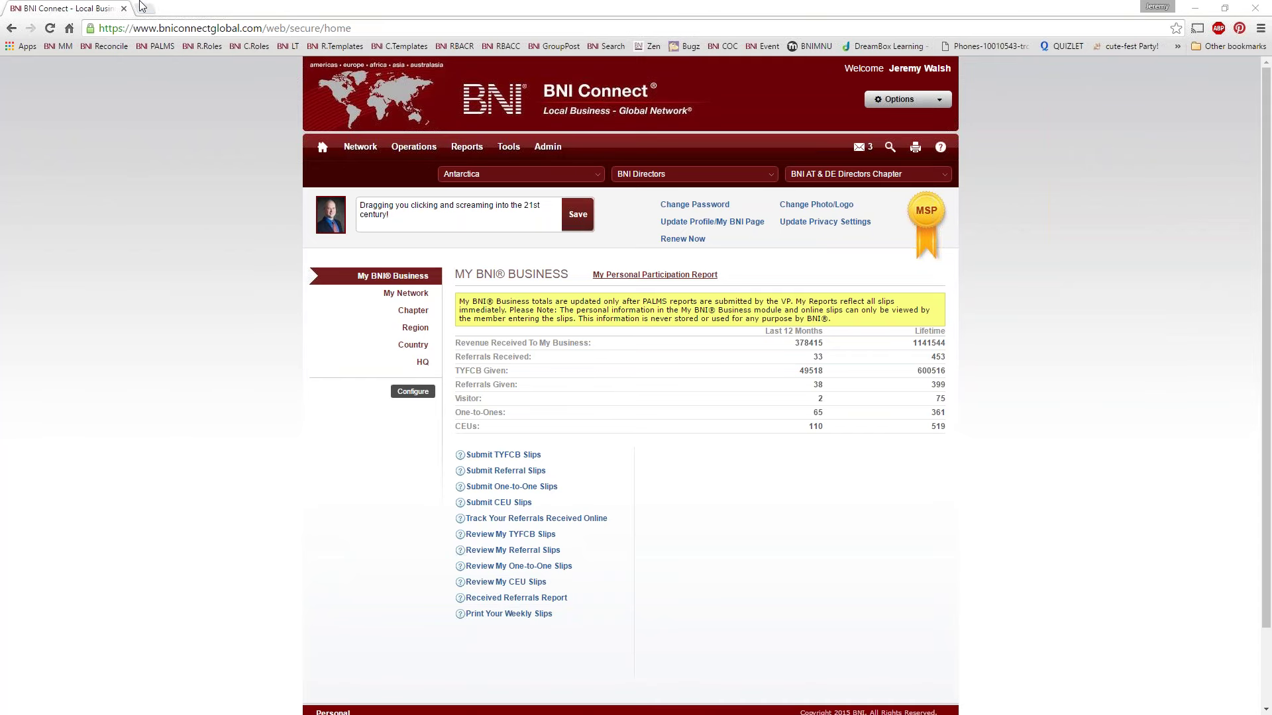
Open antarcticreferrals.com in a new browser tab and list all its chapters with an unfiltered Find a Chapter search.
click(143, 12)
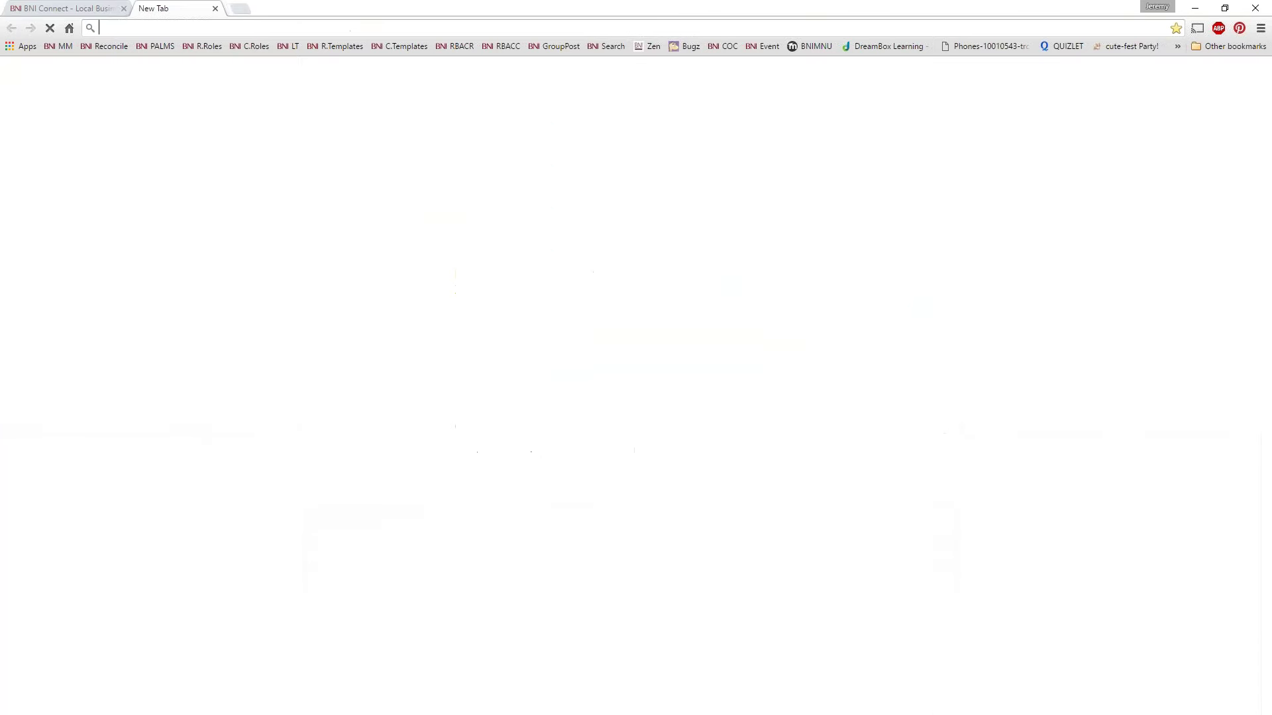
text(antarcticreferrals.com)
key(Return)
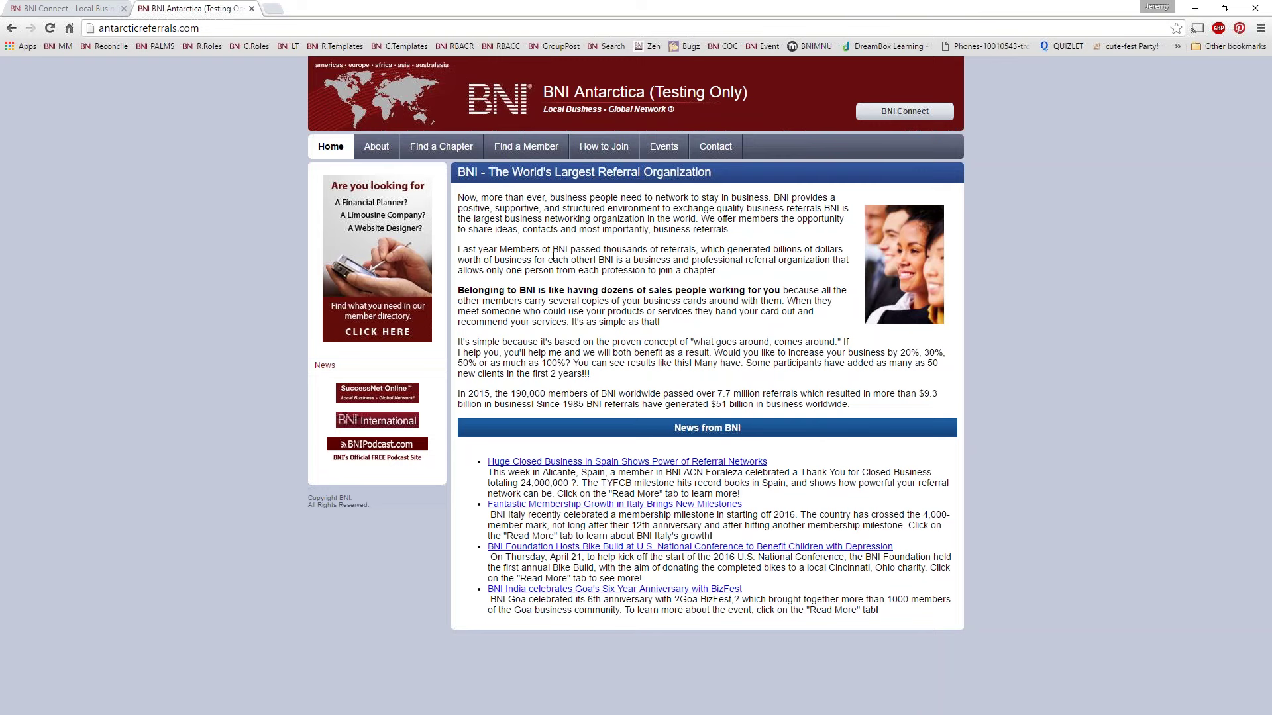
click(422, 151)
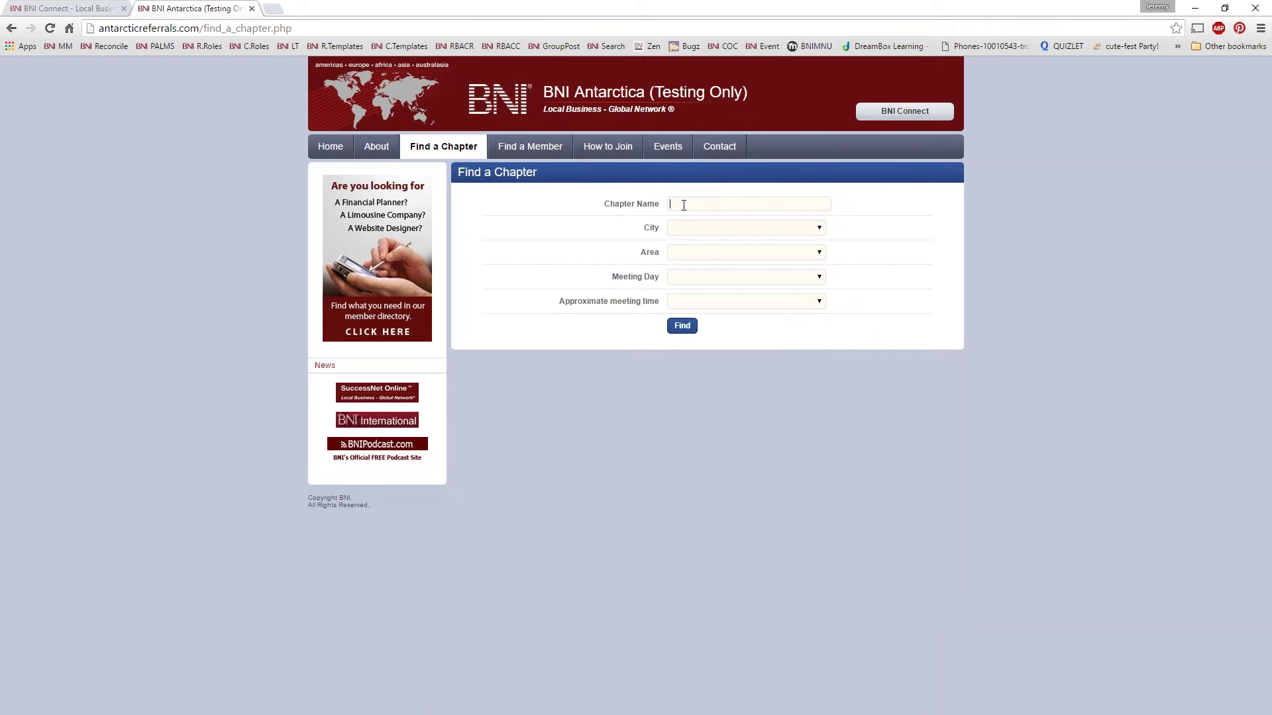
click(682, 325)
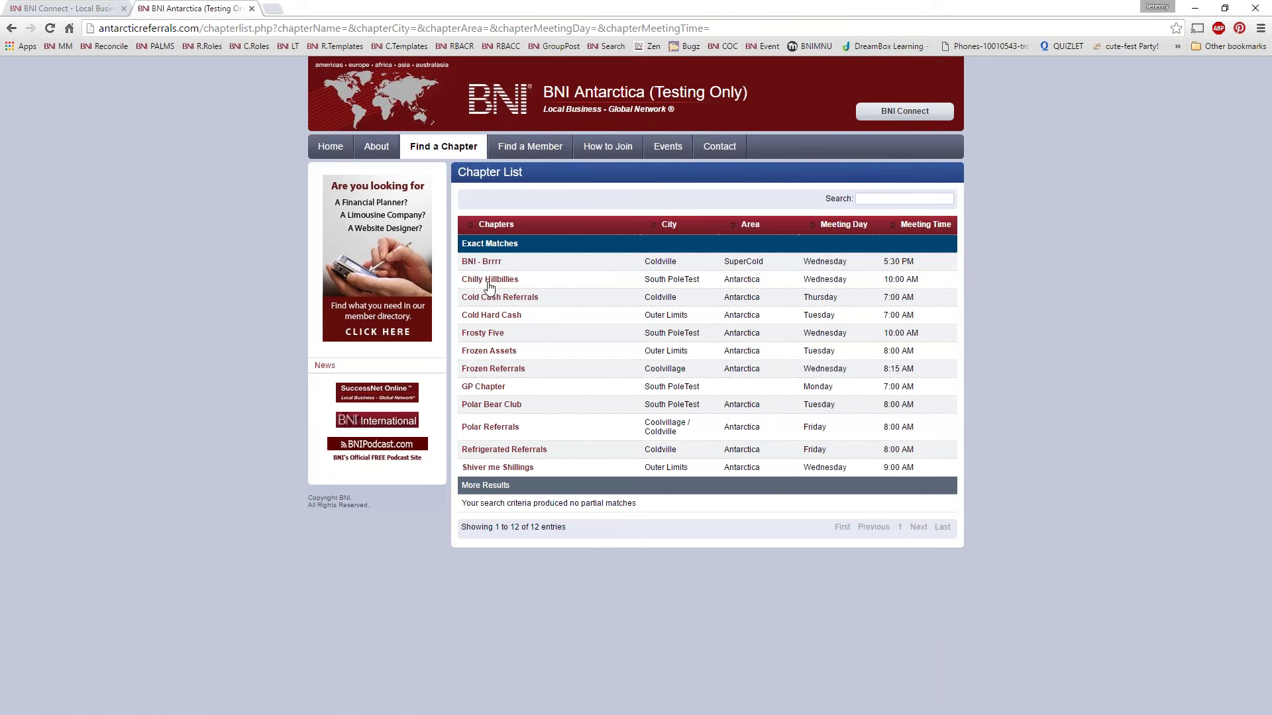
Open the details of the BNI - Brrrr chapter and look through its full member list.
click(478, 261)
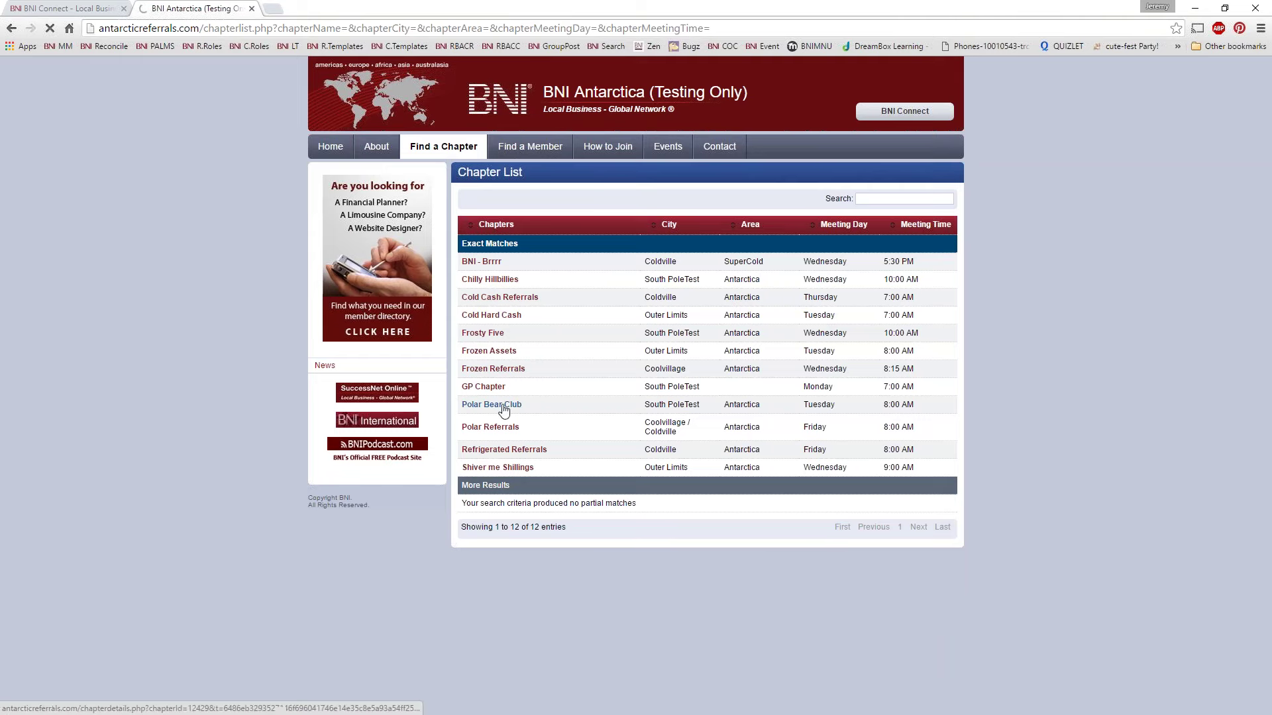
scroll(596, 513, down, 6)
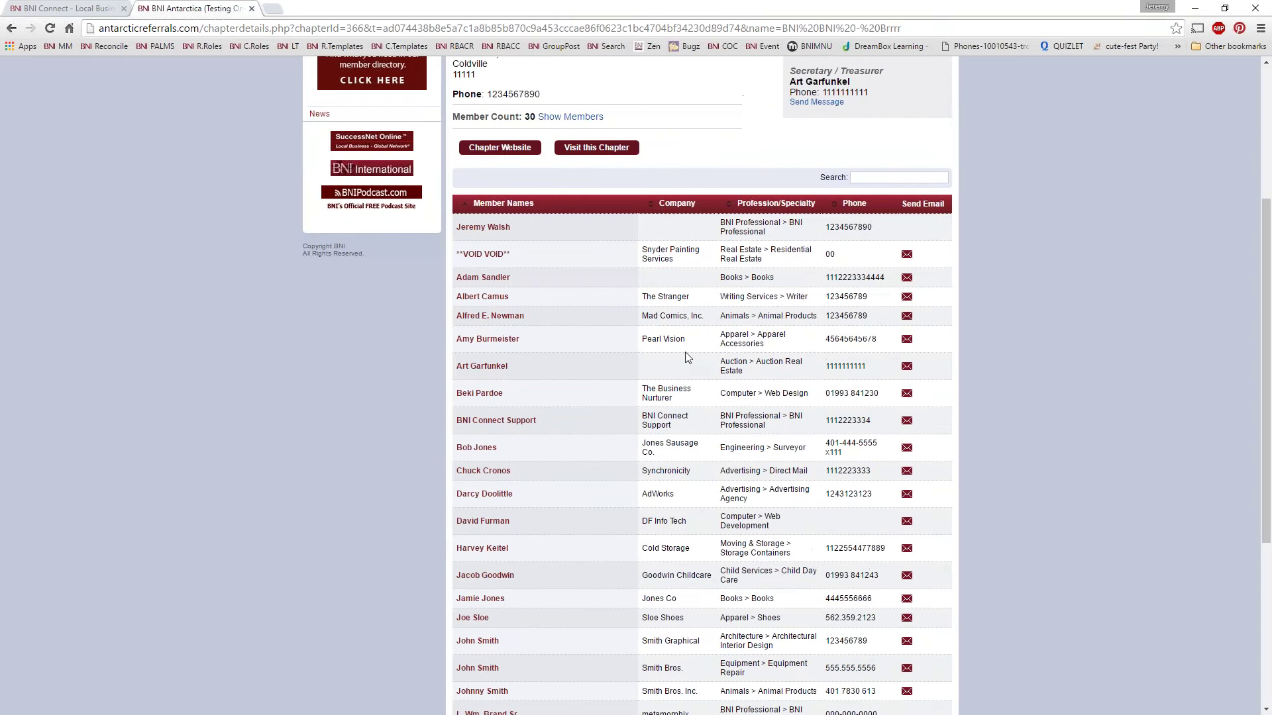
scroll(814, 554, down, 5)
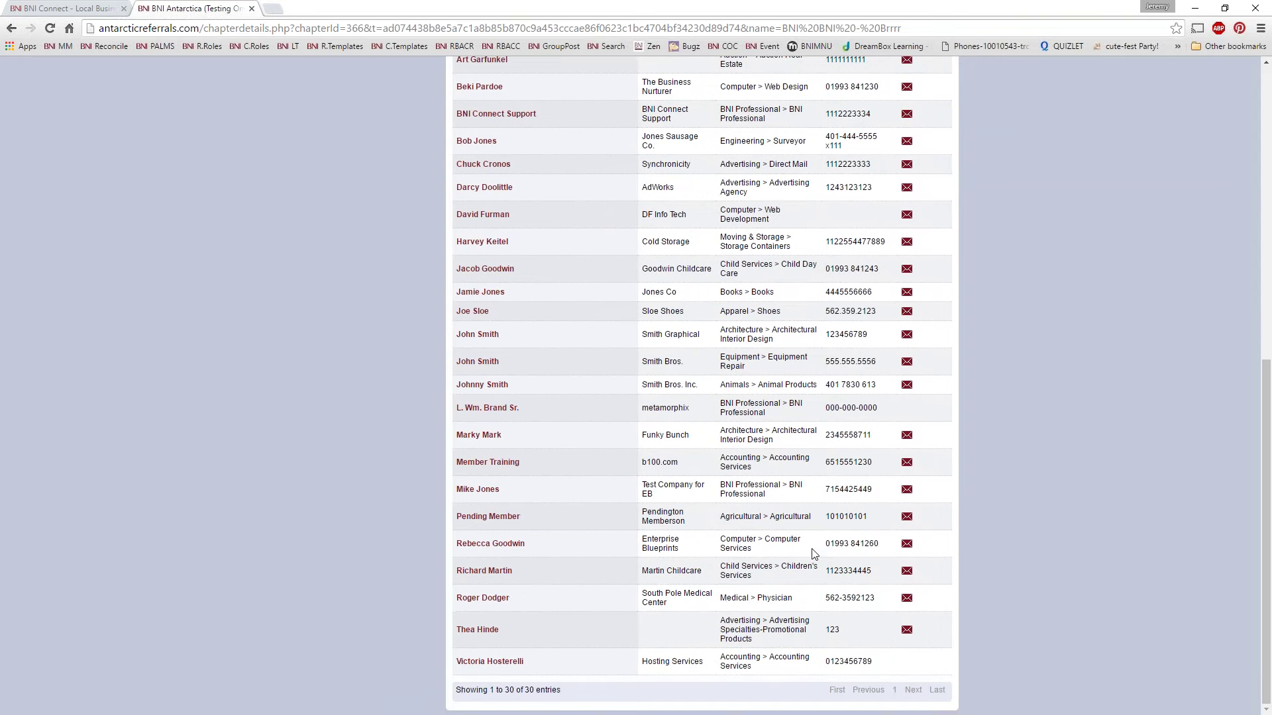
scroll(814, 554, up, 8)
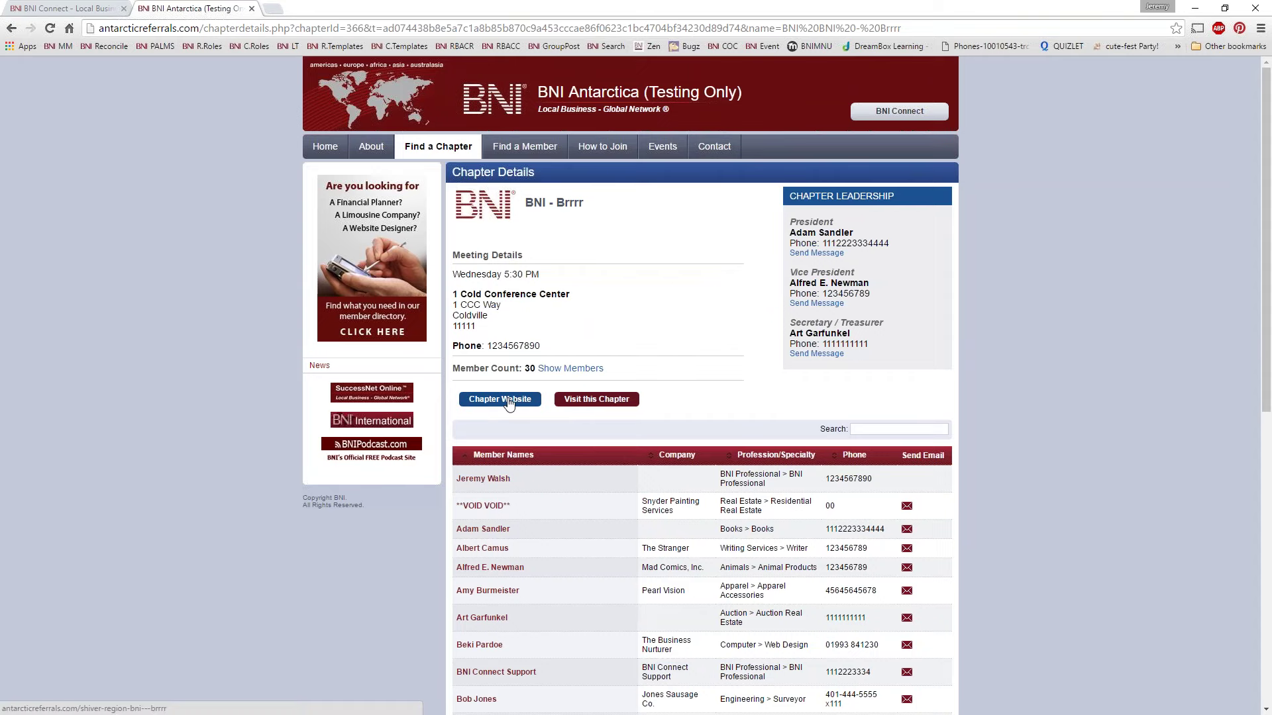
Open the BNI - Brrrr chapter website and examine its Chapter Speakers list and its visitor registration form, closing the form afterward.
click(509, 403)
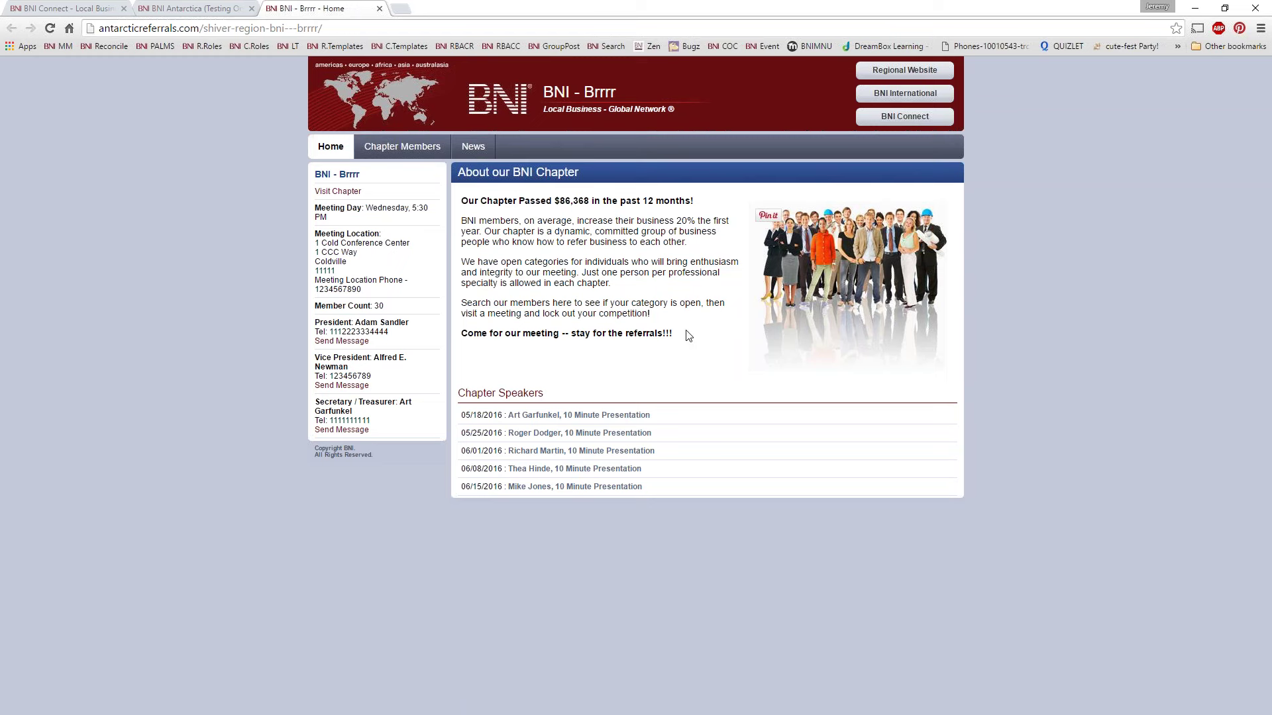
drag(458, 416, 715, 474)
click(676, 440)
click(332, 193)
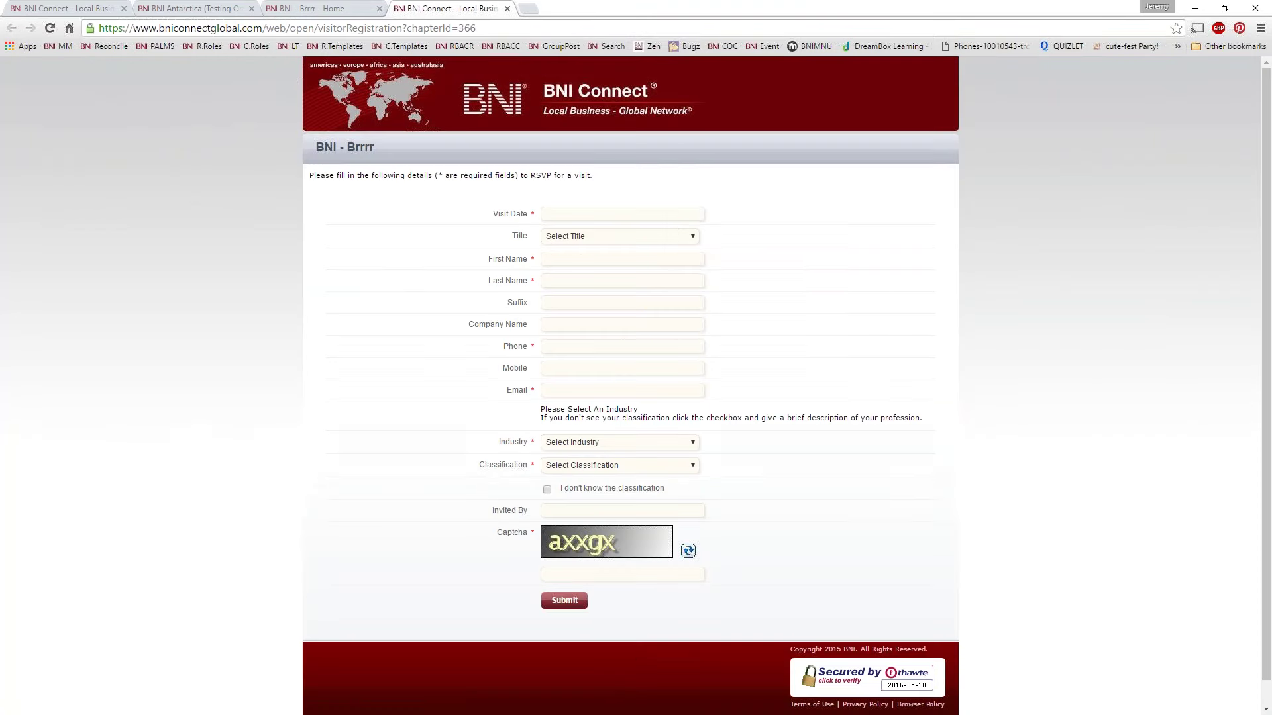
click(508, 8)
Review the BNI - Brrrr chapter members and the Mad Comics, Inc. member's details, ending on the chapter home page.
click(397, 148)
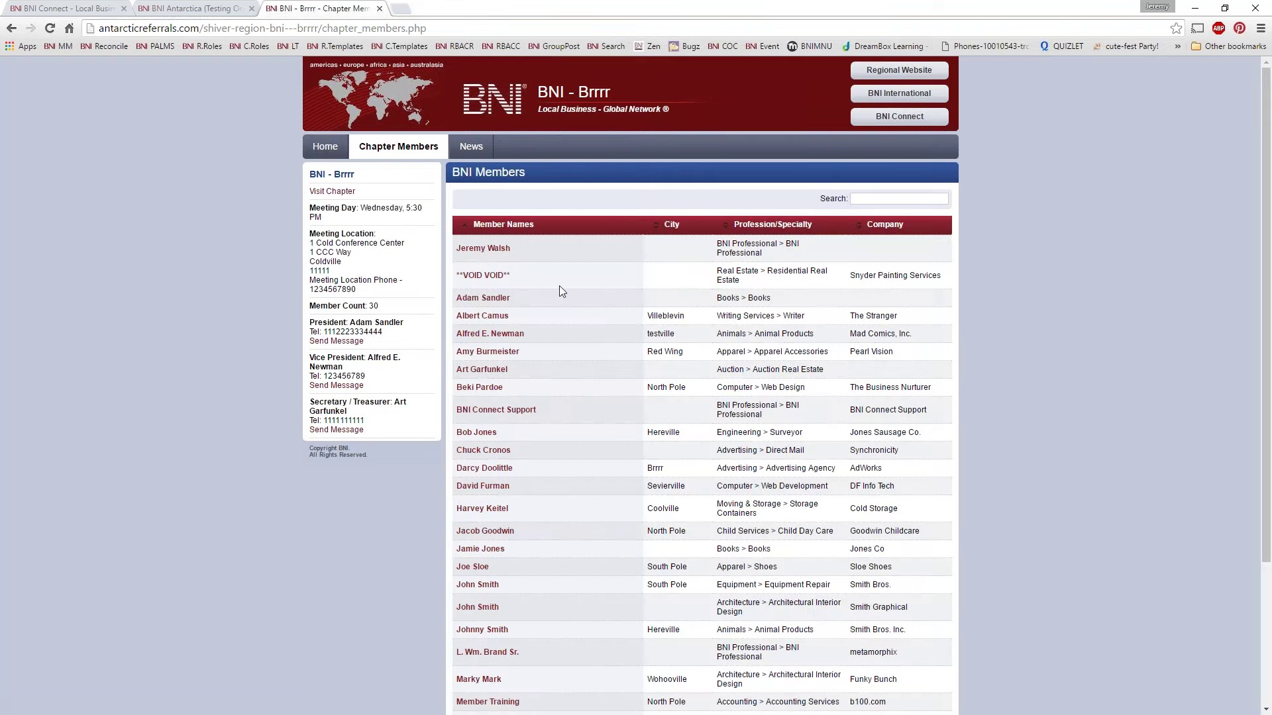
scroll(597, 516, down, 3)
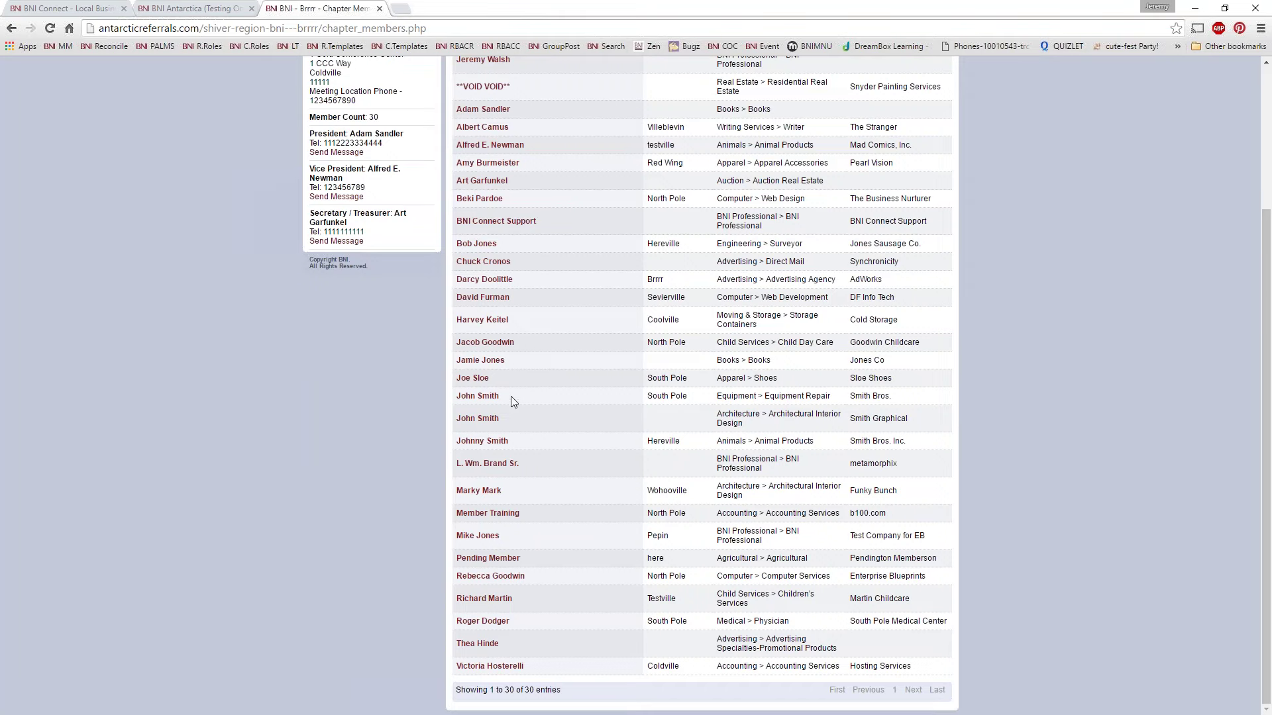
scroll(539, 384, up, 2)
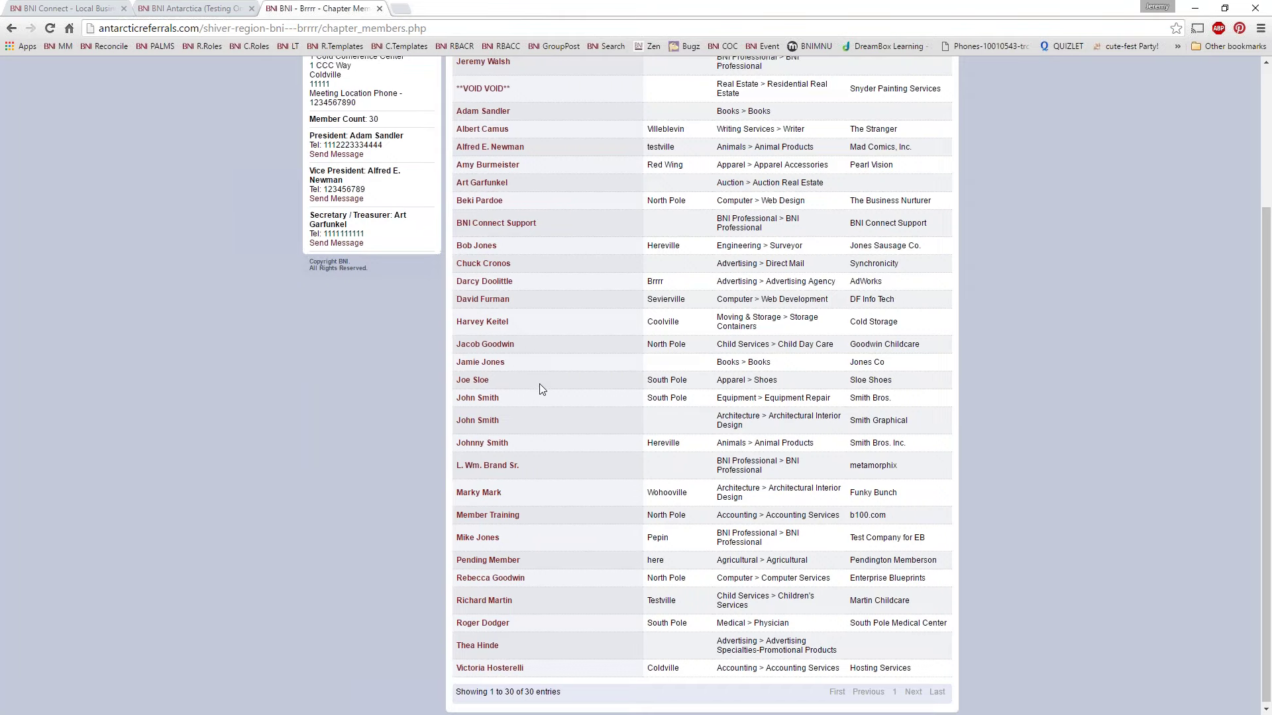
click(490, 228)
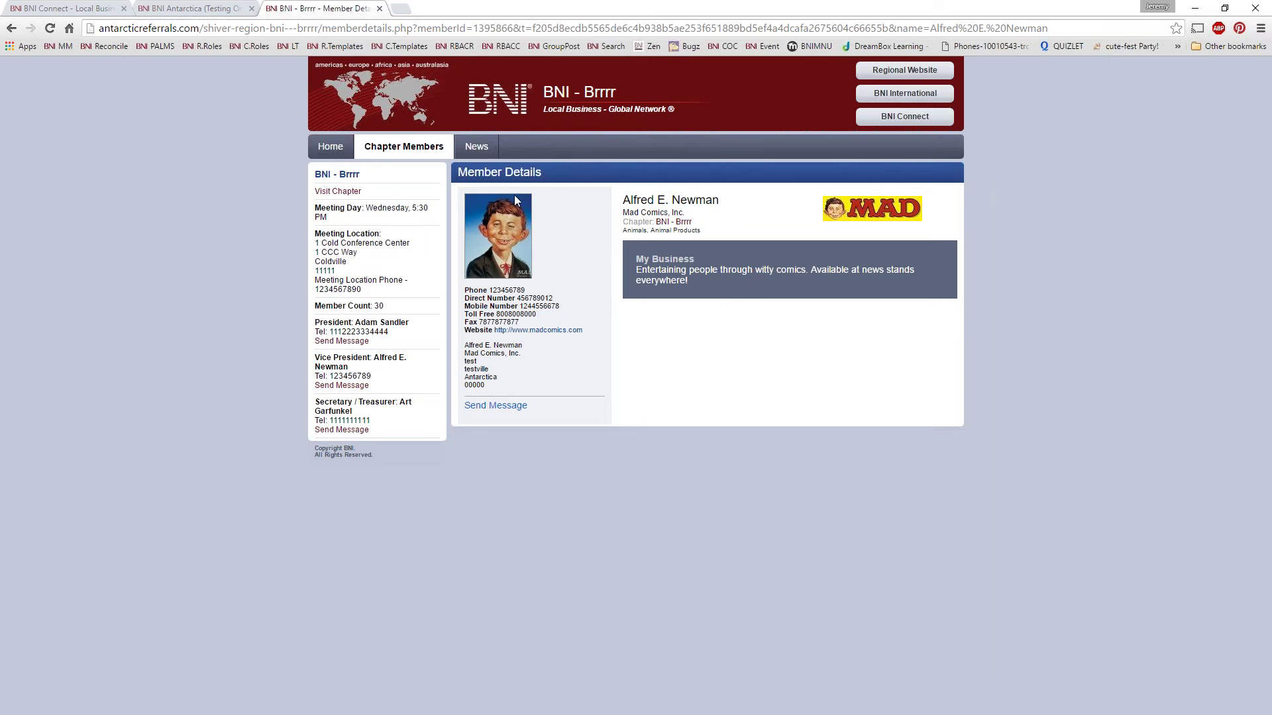
click(330, 147)
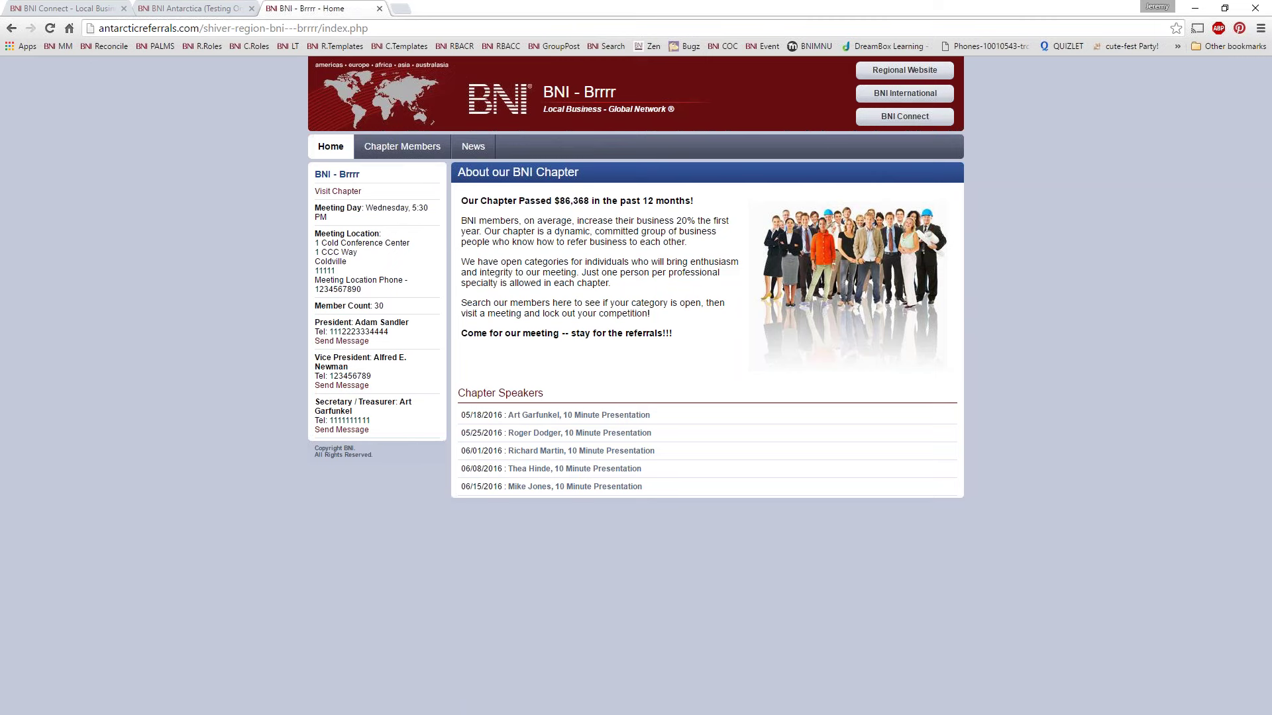
Search the web for "bni rugby" and open the Webb Ellis BNI Rugby Chapter website.
click(395, 28)
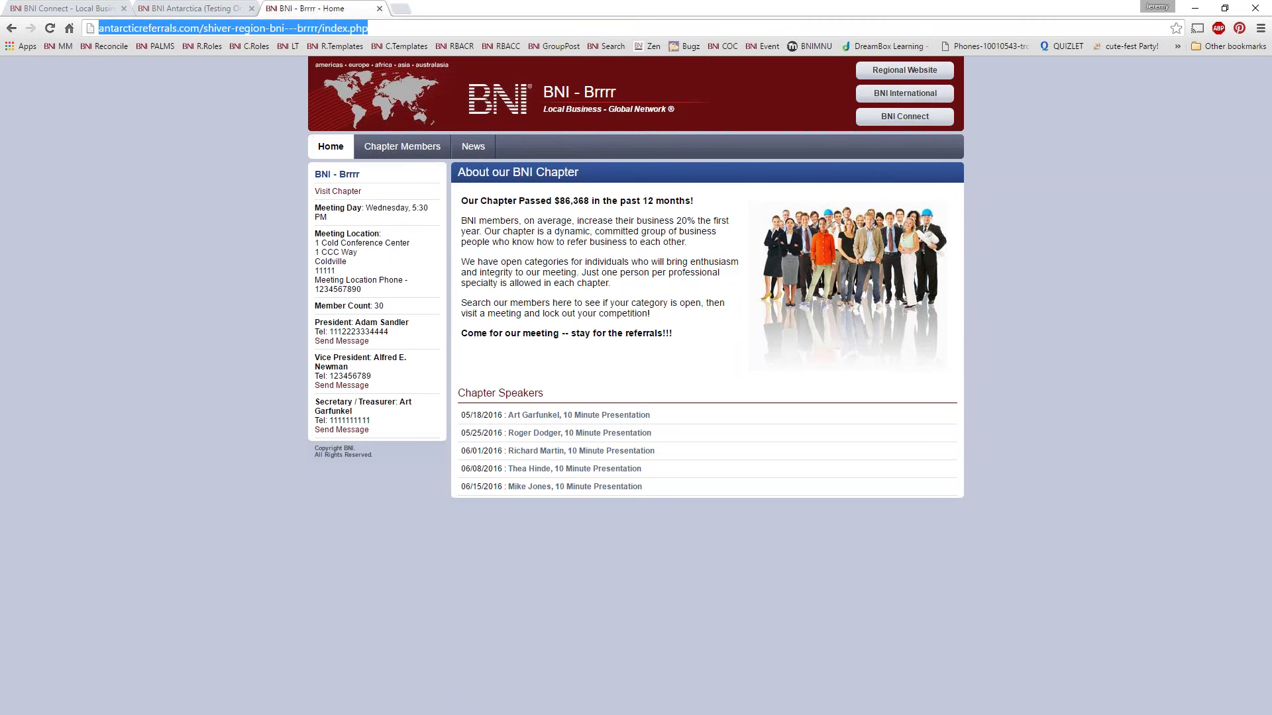
text(bni rugby)
key(Return)
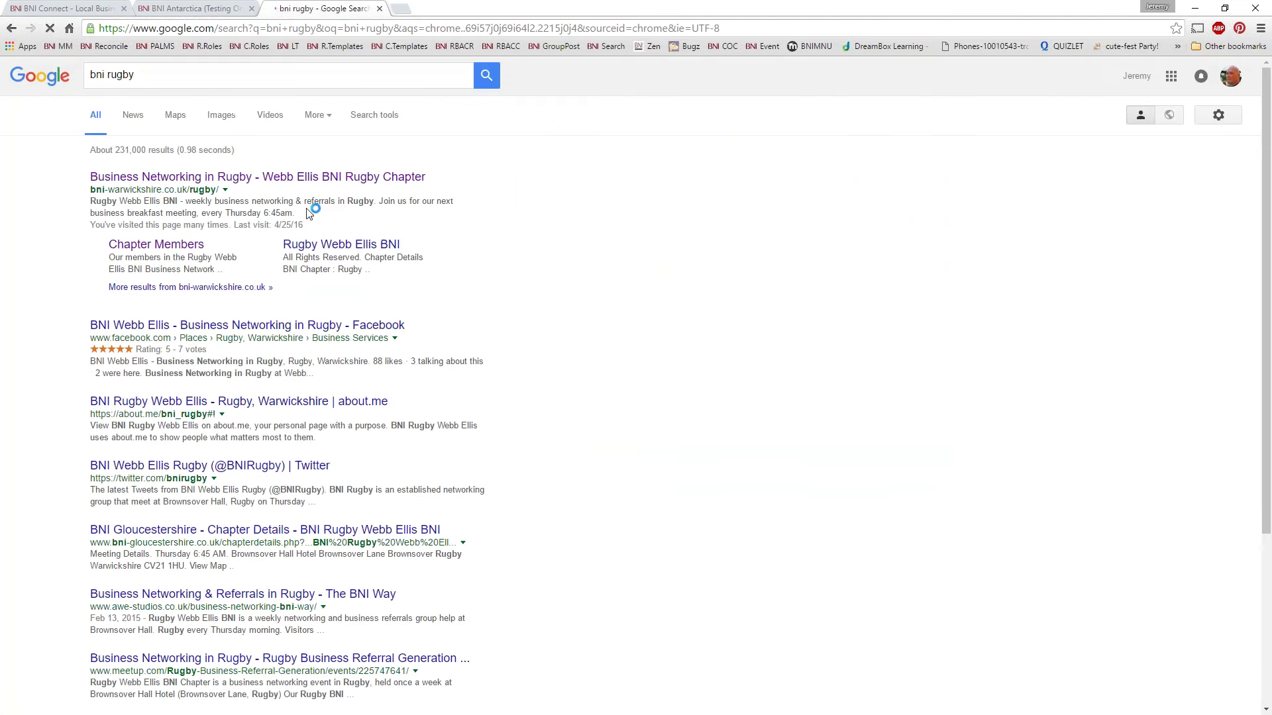
click(140, 178)
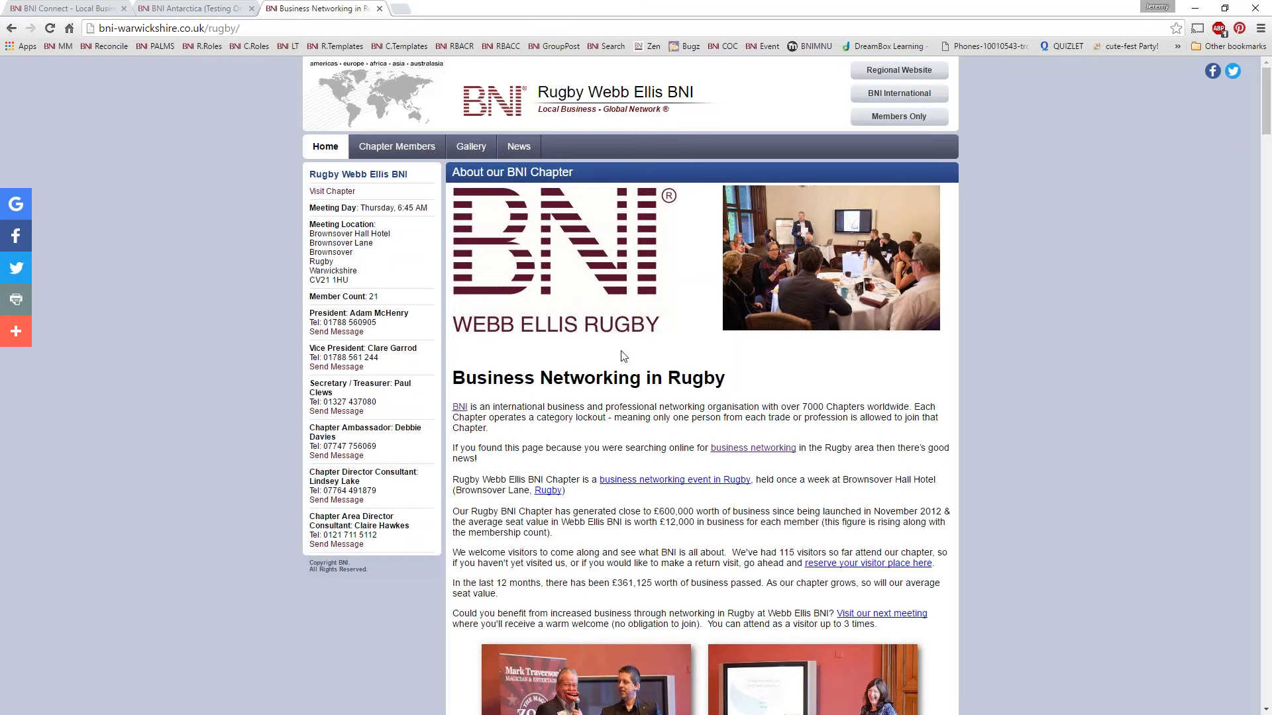
Look through the Rugby chapter's home page as far as the video on why BNI works, and play that video.
scroll(623, 356, down, 2)
scroll(622, 356, down, 2)
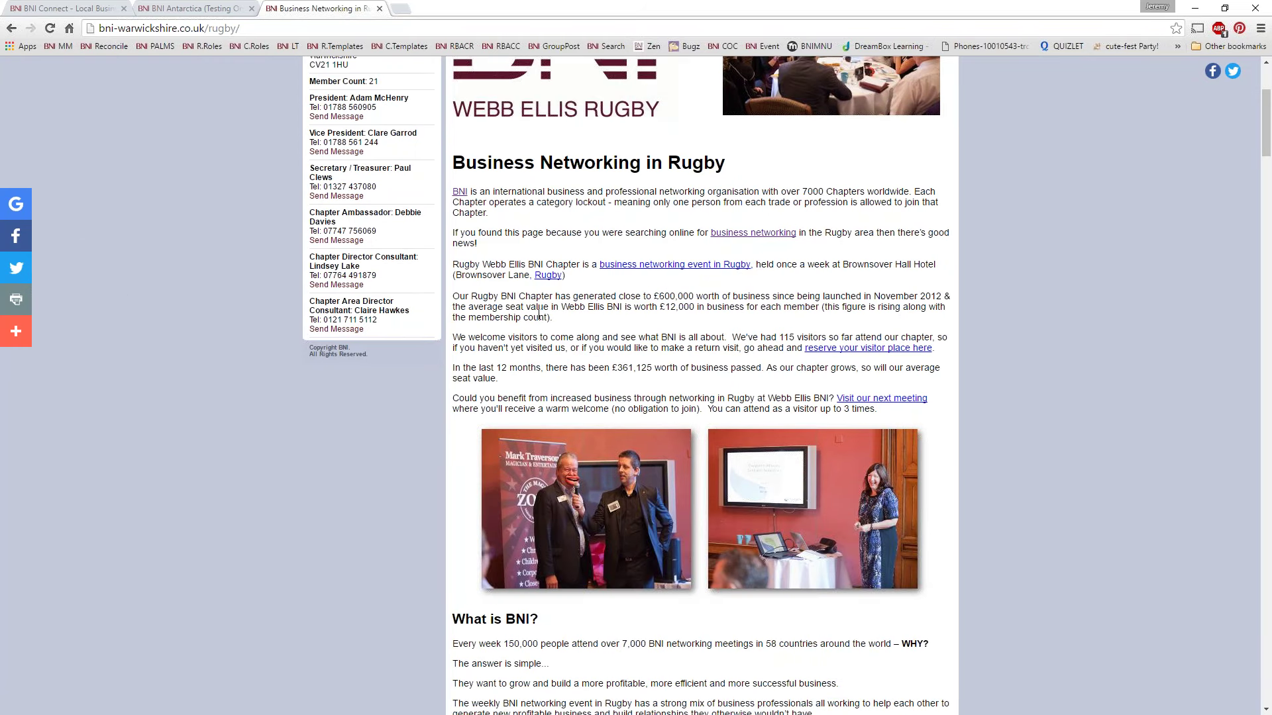
scroll(533, 308, down, 3)
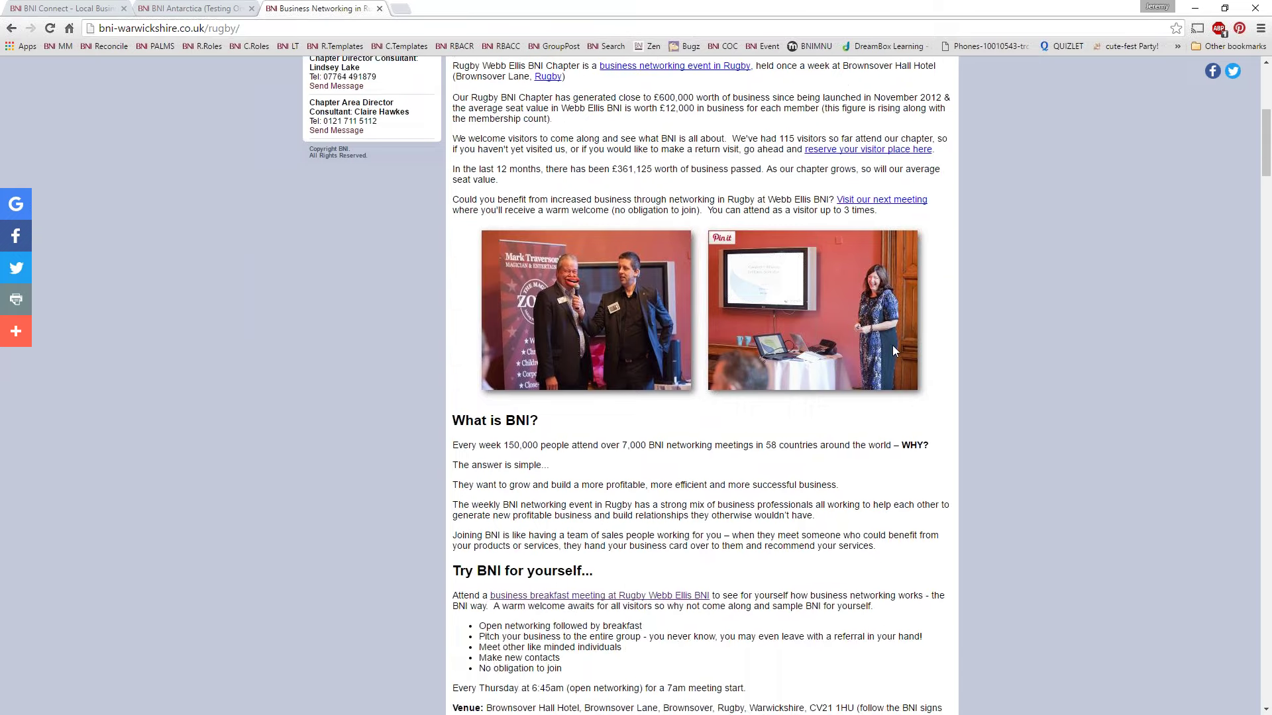
scroll(892, 345, down, 10)
scroll(877, 346, down, 6)
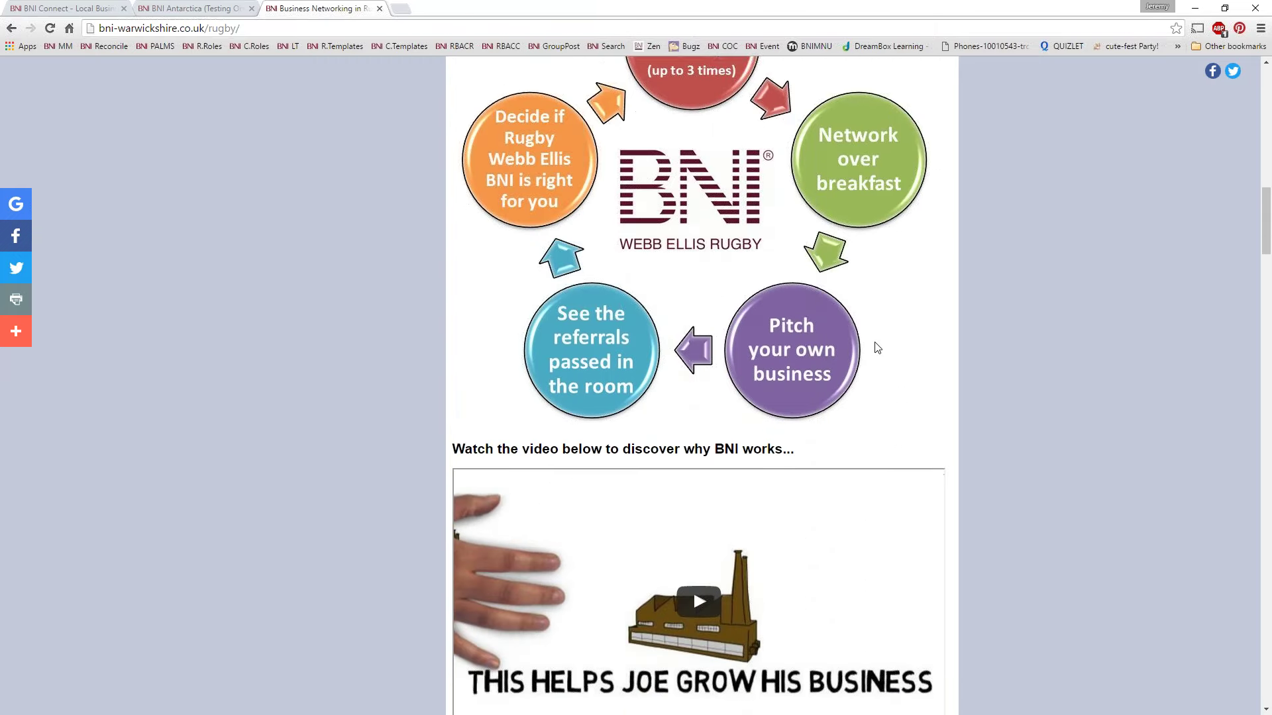
scroll(875, 342, down, 3)
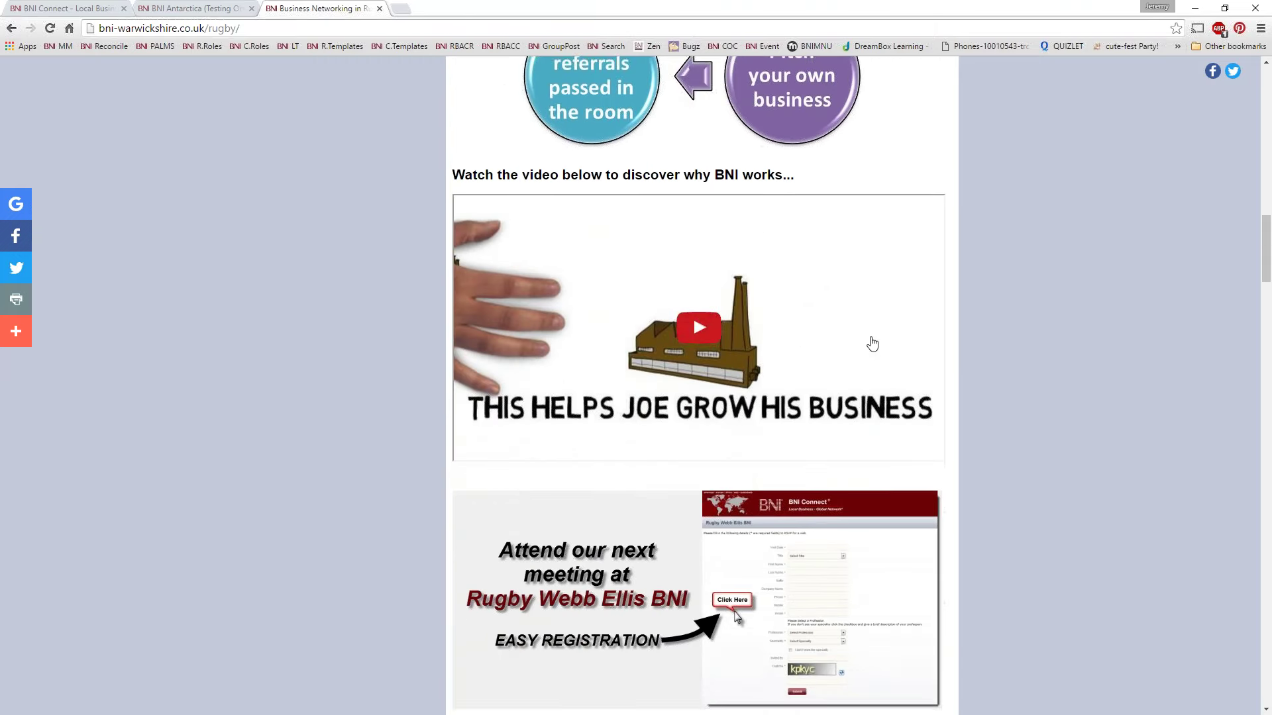
click(744, 215)
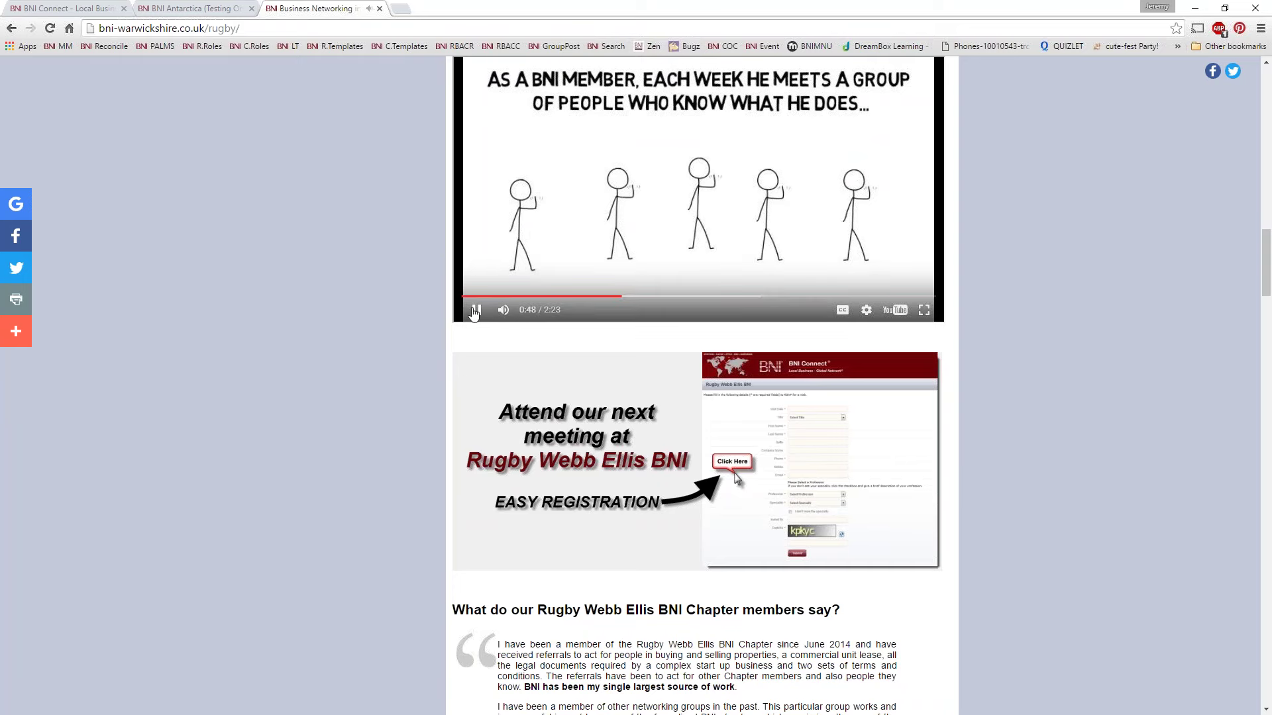
Examine the rest of the Rugby home page, from the member testimonials to the location map, and return to its start.
scroll(981, 322, down, 4)
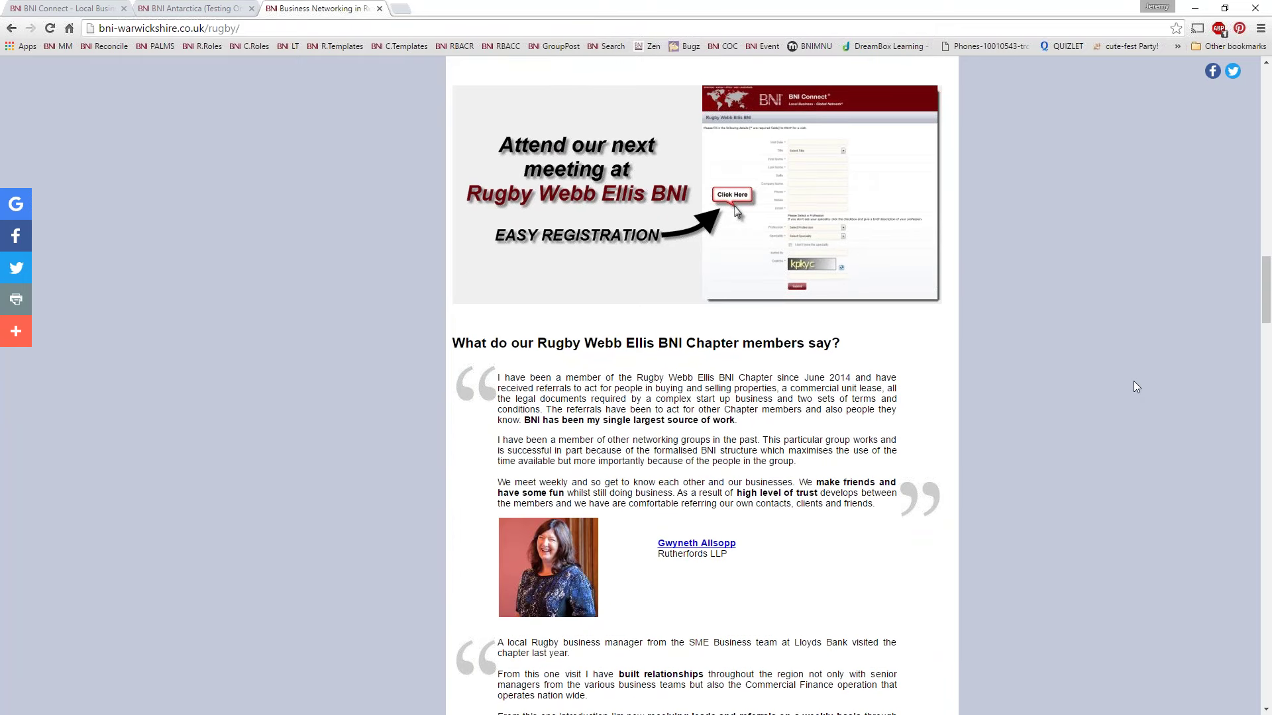
scroll(1136, 386, down, 4)
scroll(703, 179, down, 15)
scroll(725, 229, down, 12)
scroll(725, 228, down, 8)
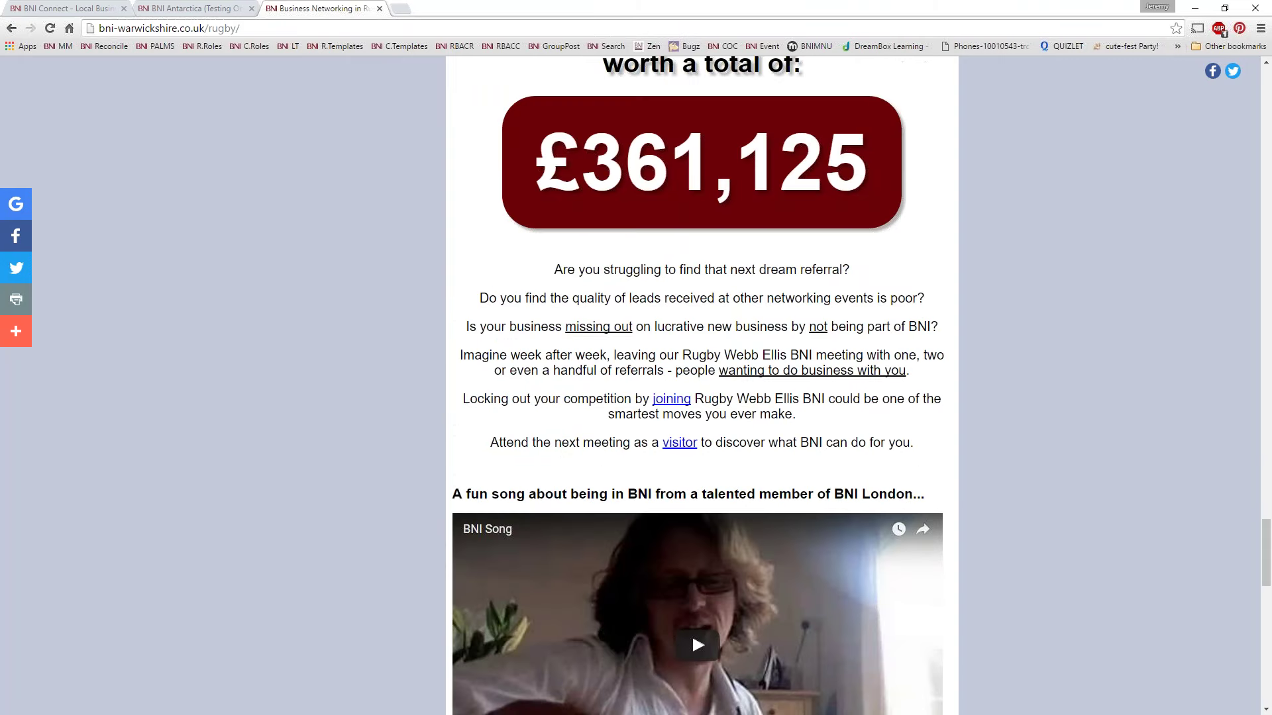
scroll(1017, 349, down, 6)
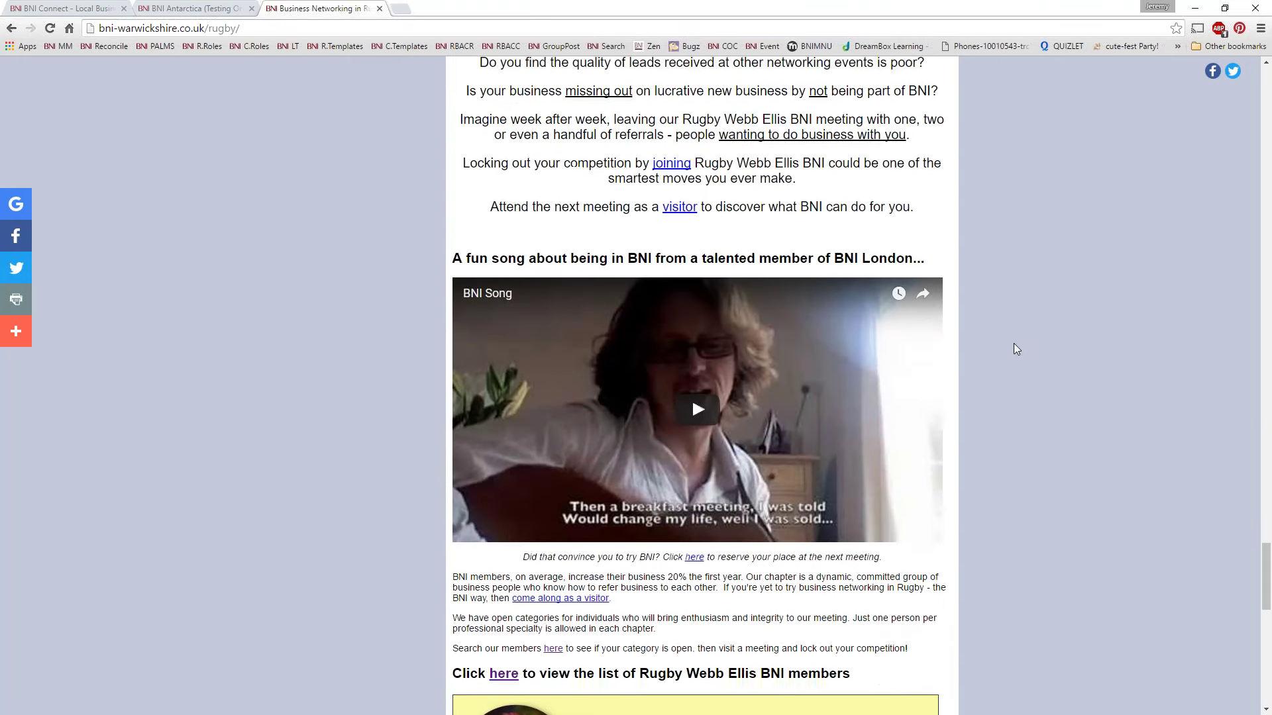
scroll(692, 209, down, 11)
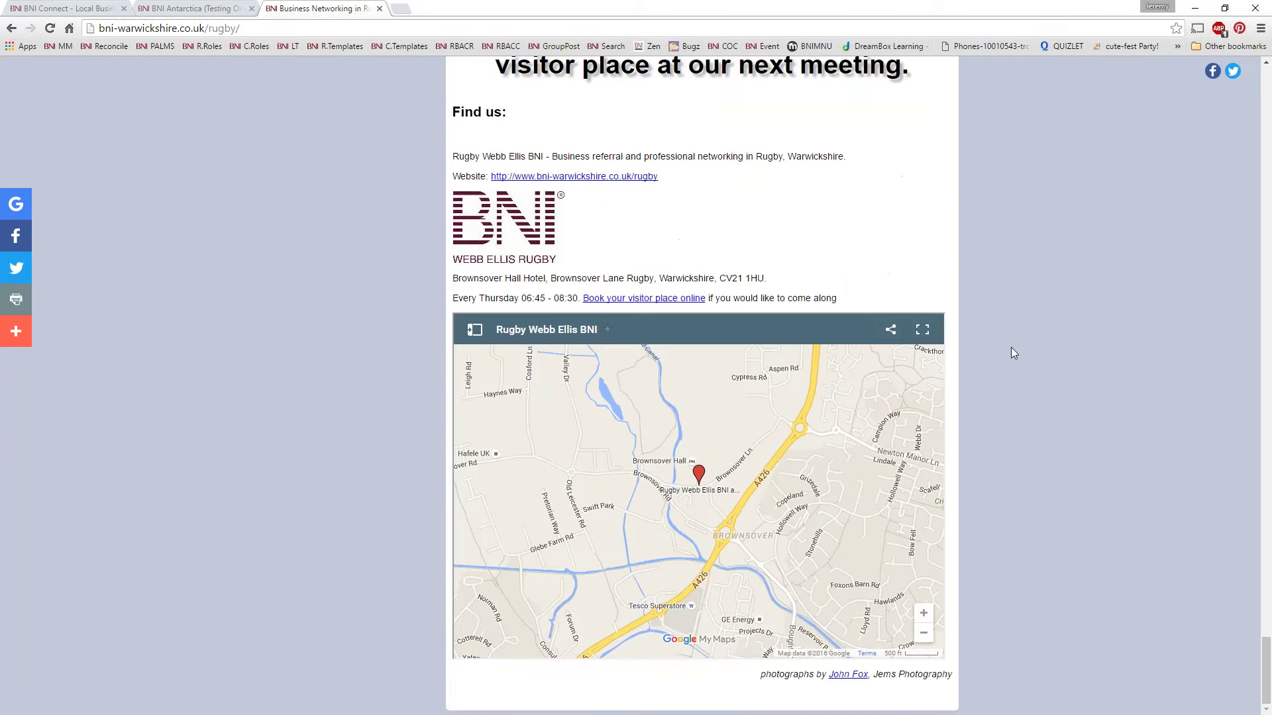
scroll(1006, 345, up, 20)
scroll(992, 318, up, 20)
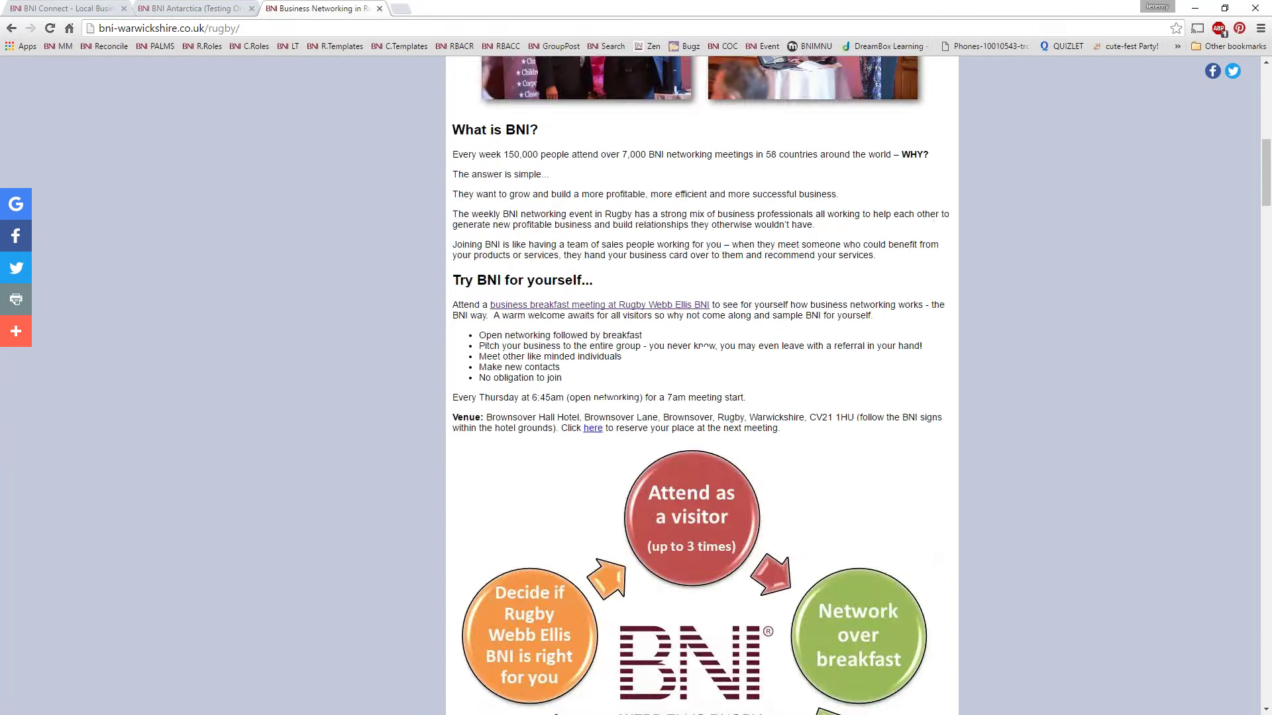
View the Rugby chapter's member list and picture gallery, and open the Random photo album.
click(406, 154)
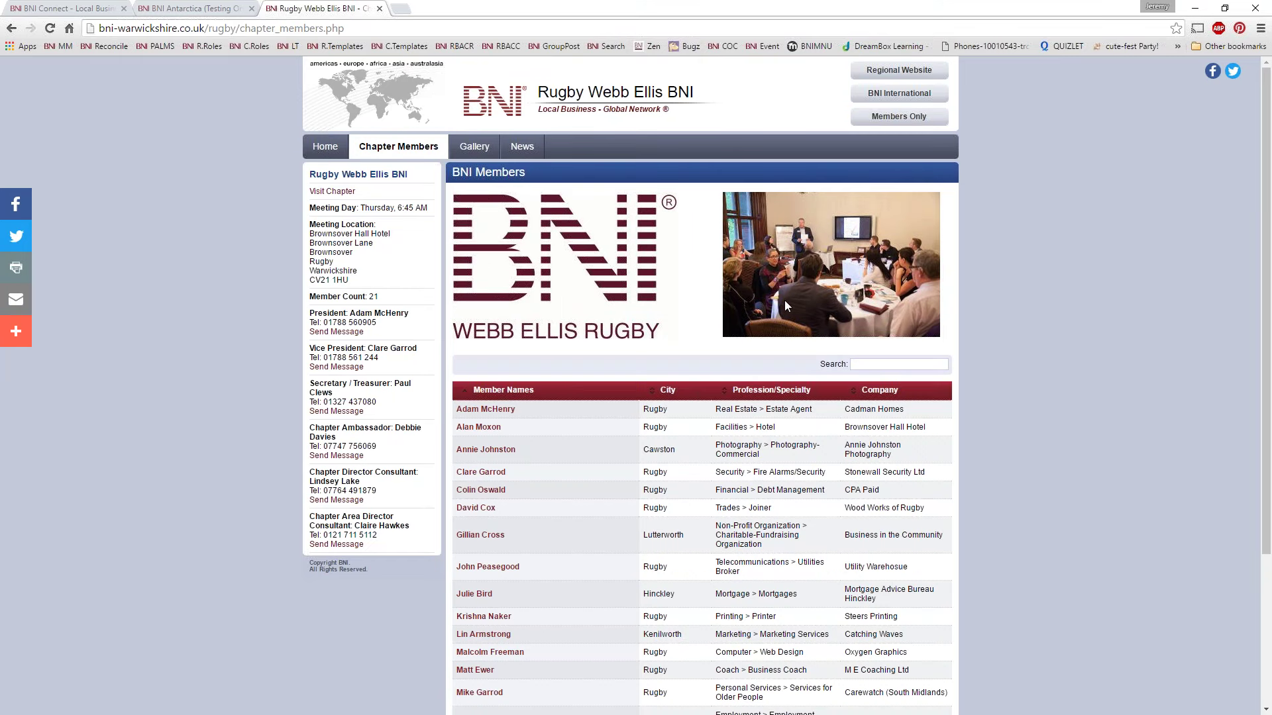
click(482, 150)
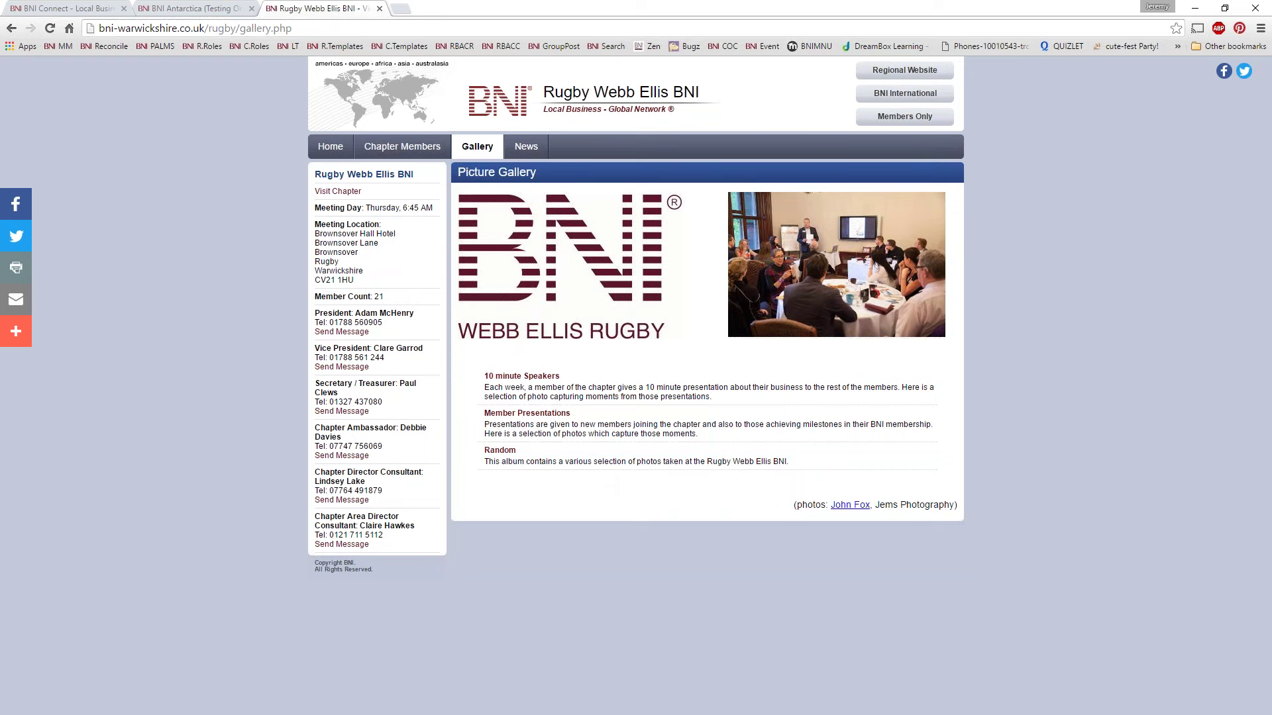
click(500, 451)
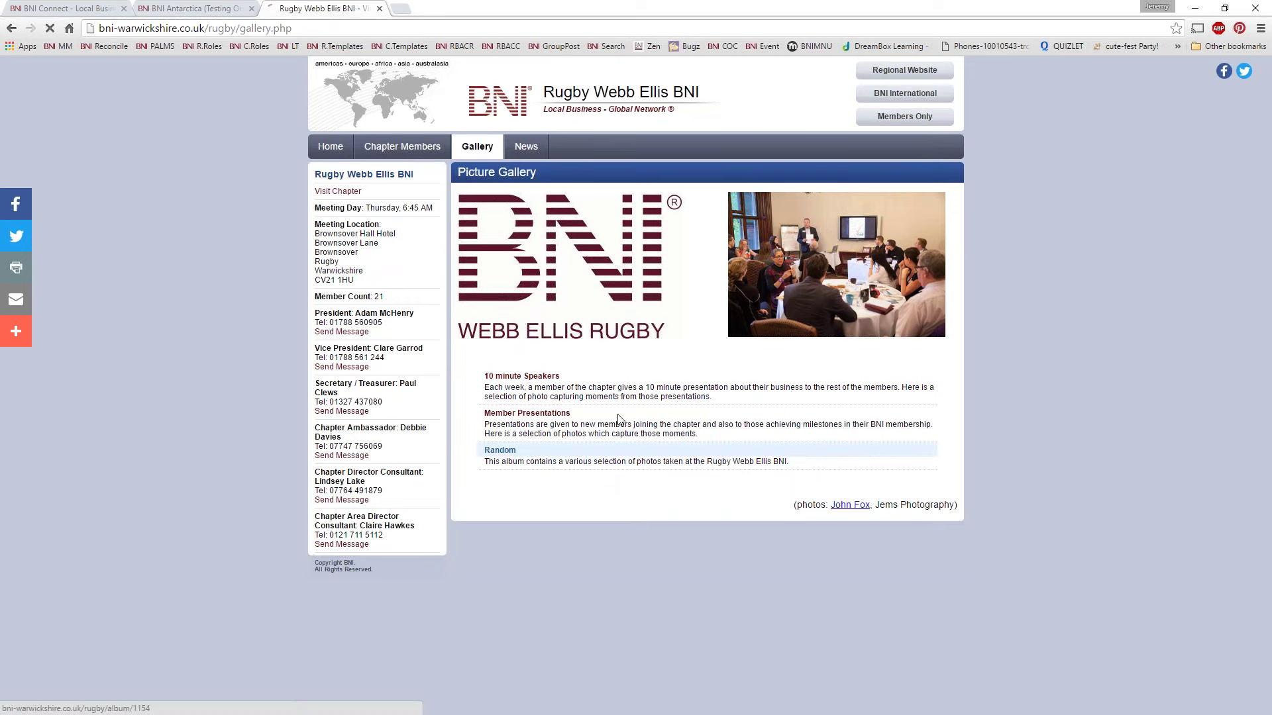
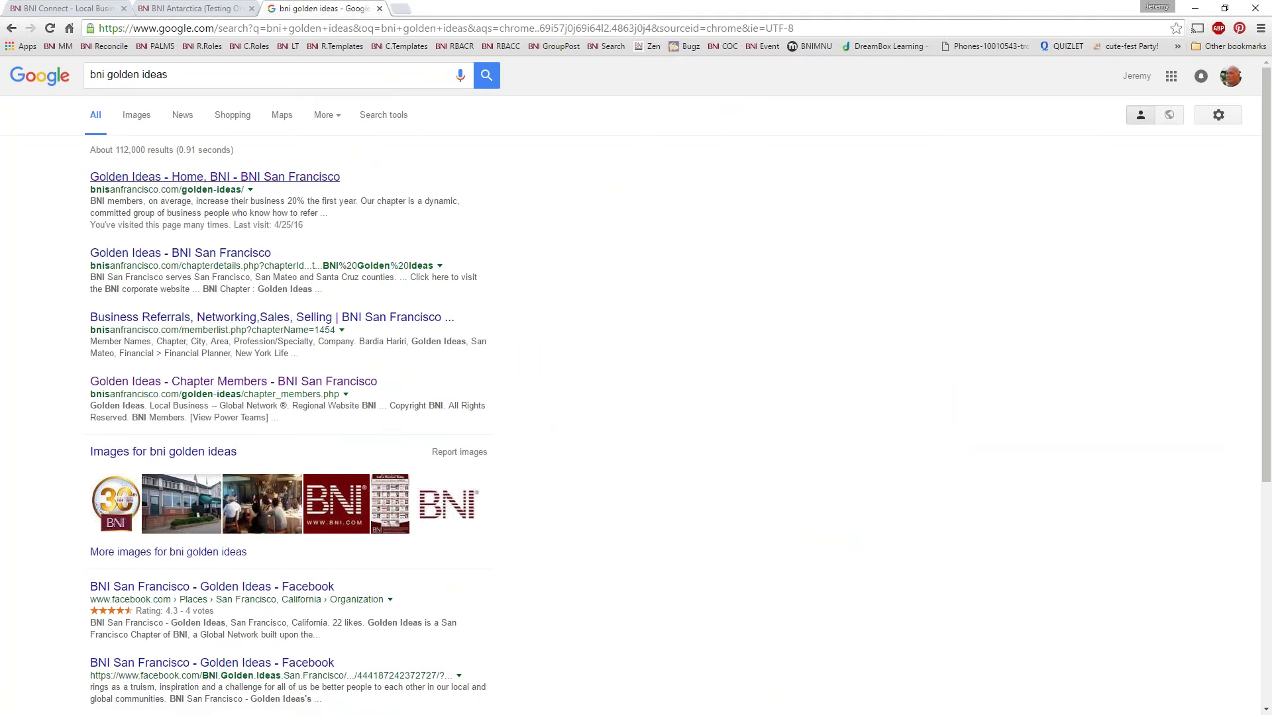
Open the Golden Ideas chapter website of BNI San Francisco from the search results and look over its home page.
click(227, 176)
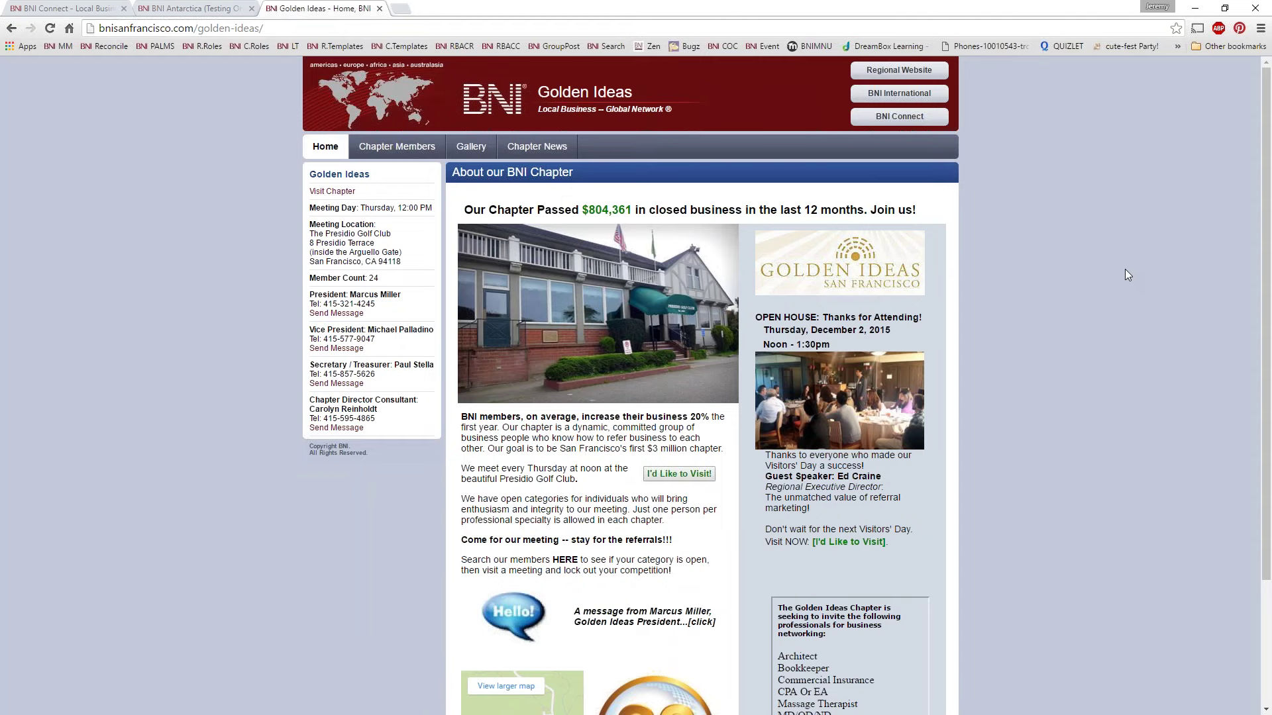
scroll(1124, 271, down, 2)
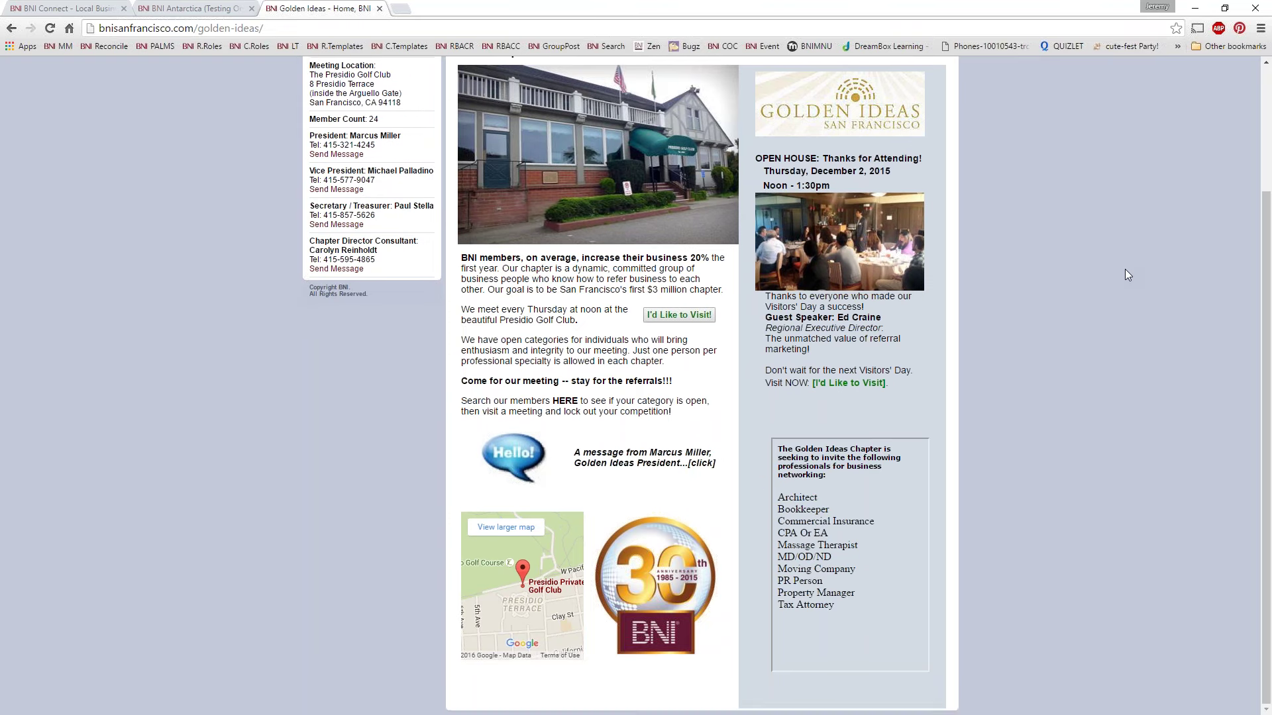
scroll(1125, 274, up, 2)
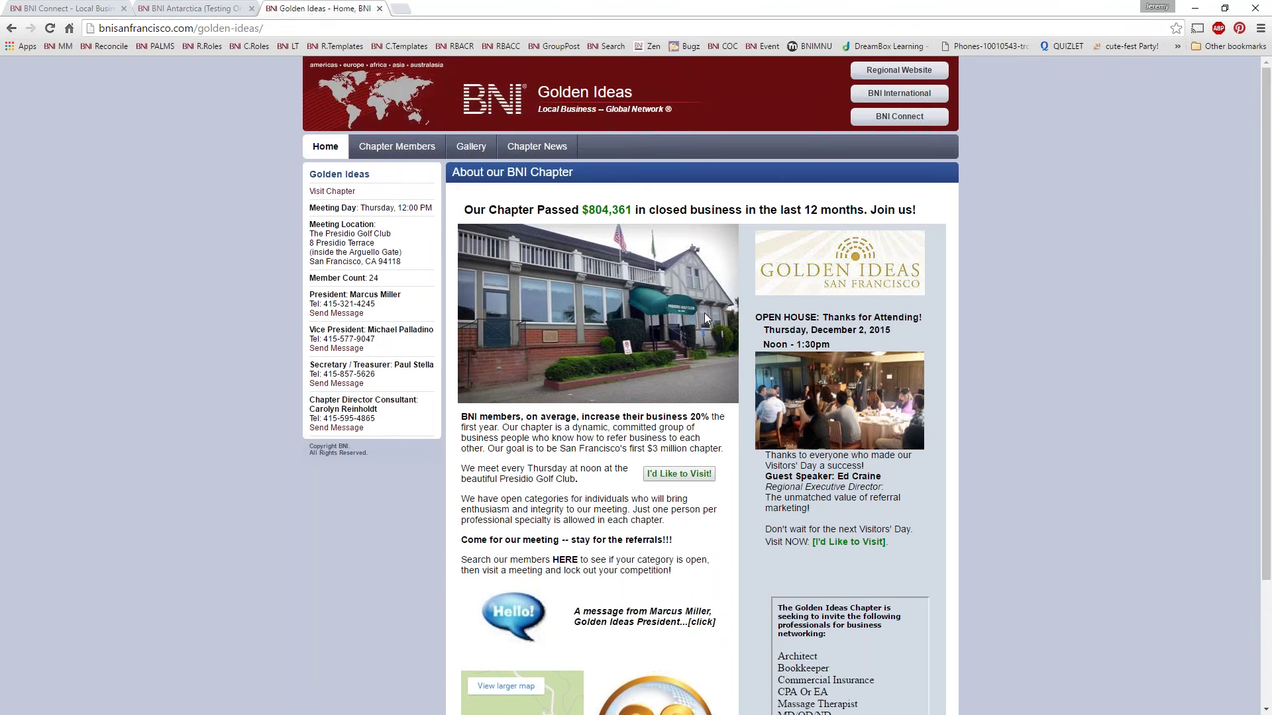
Look over the rest of the Golden Ideas home page, reveal the president's message and return to the start of the page.
scroll(825, 391, down, 2)
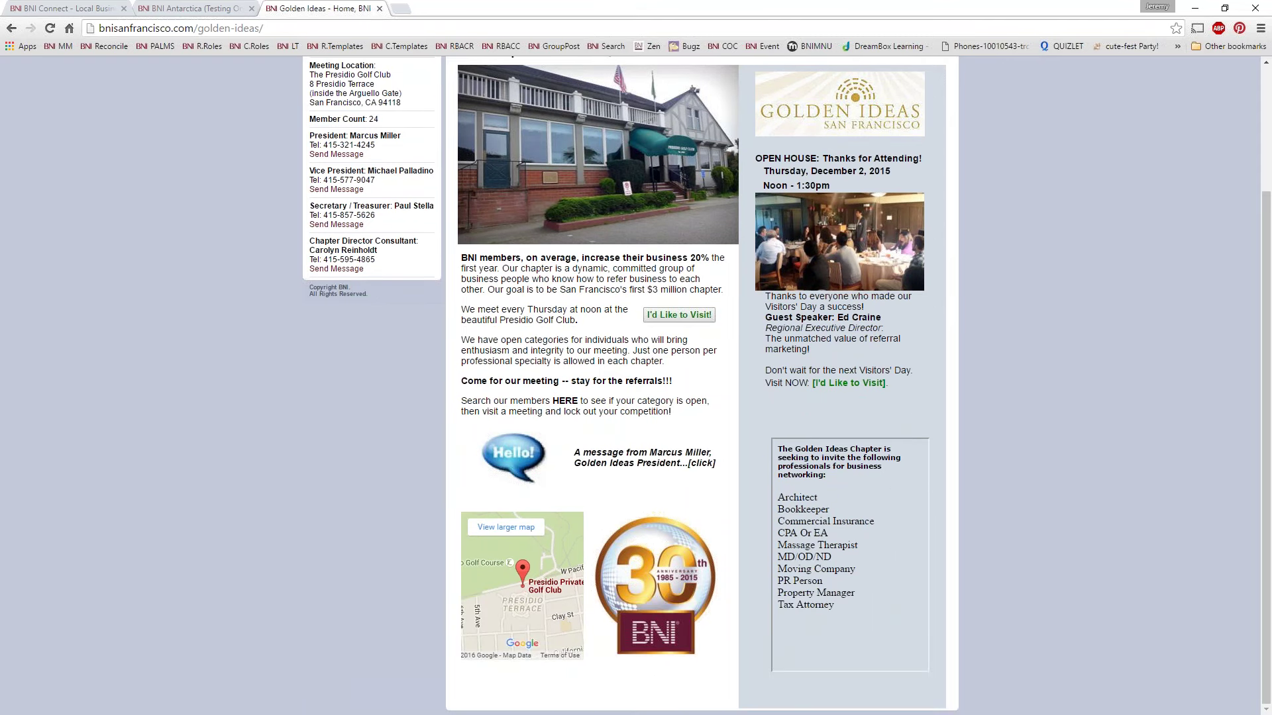
scroll(530, 524, up, 1)
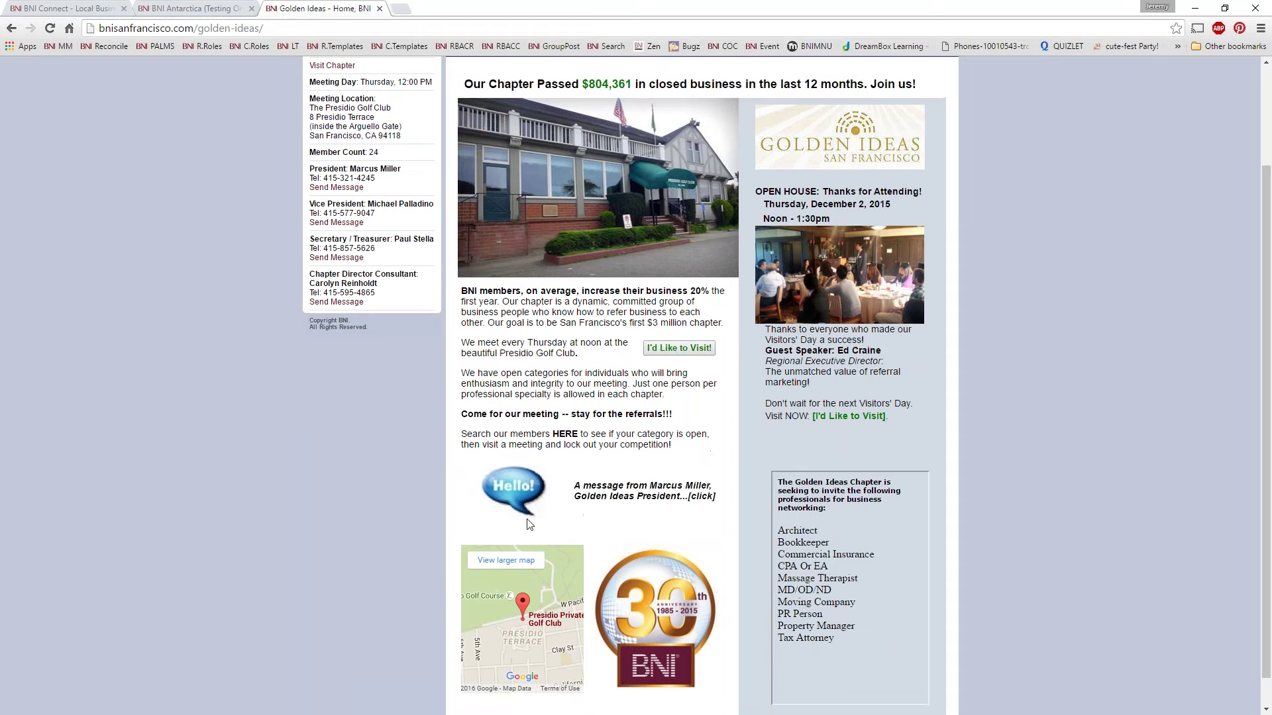
click(514, 476)
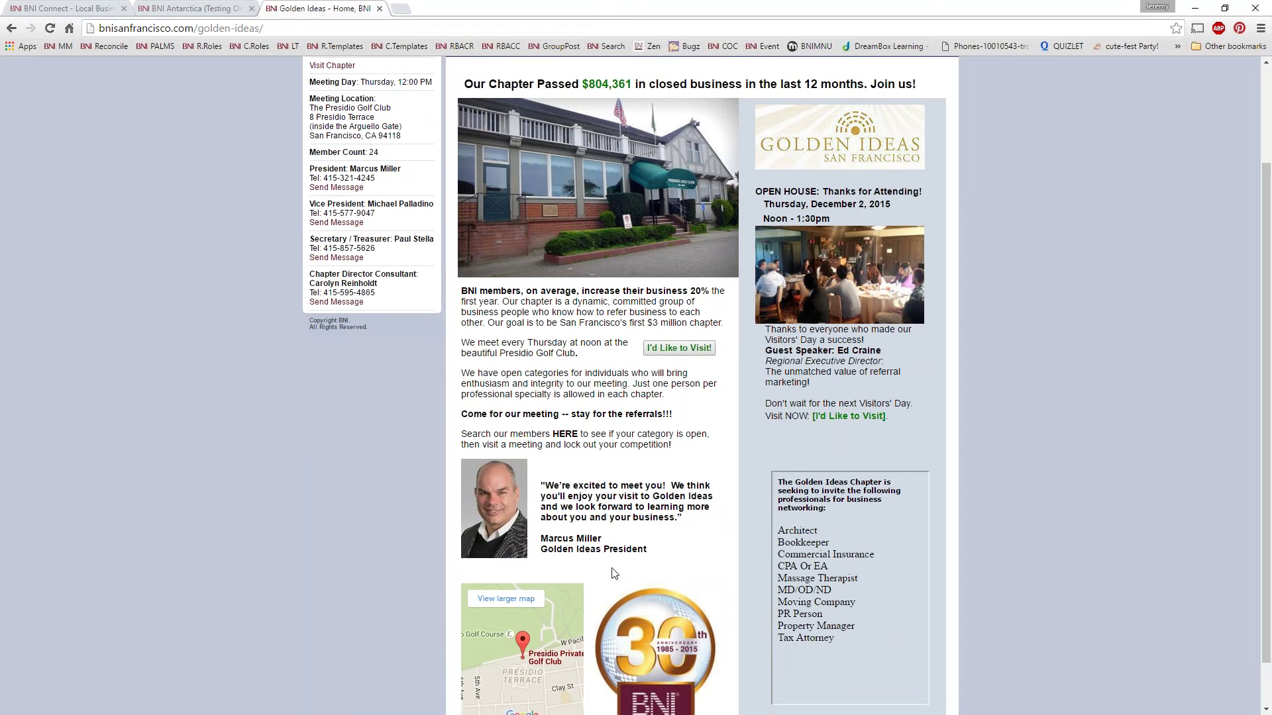
scroll(665, 497, up, 3)
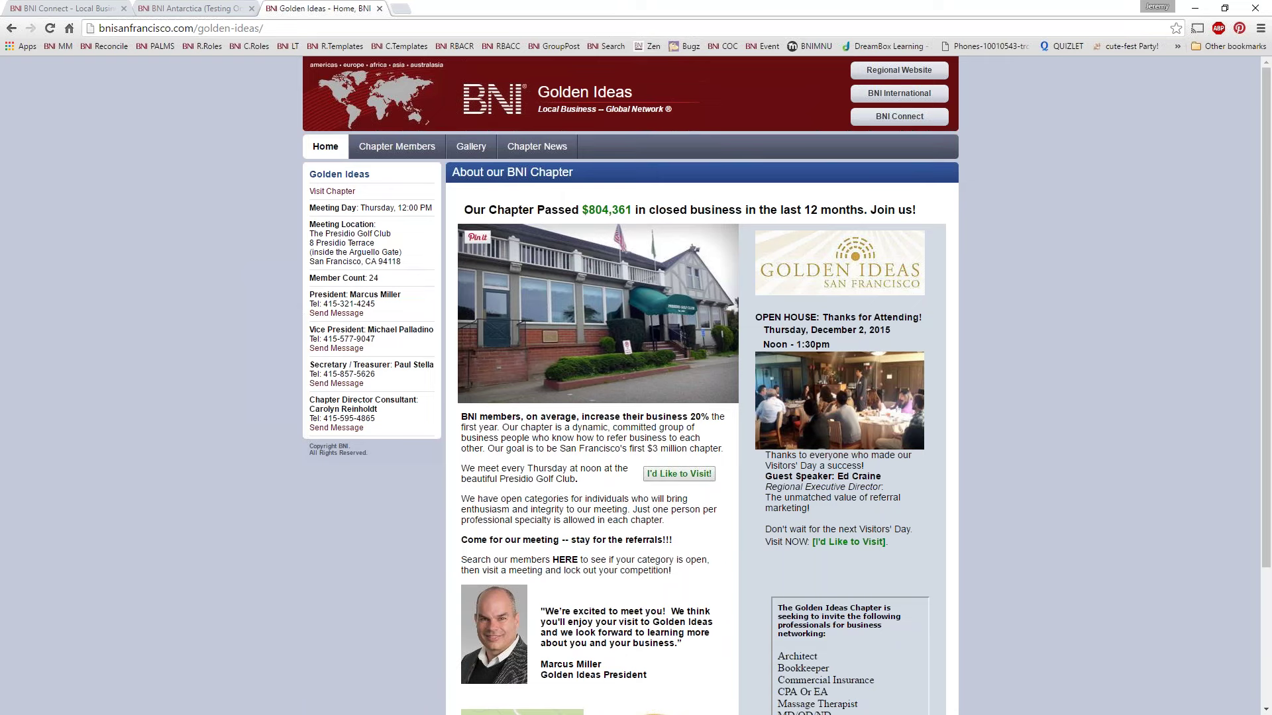
View the Golden Ideas chapter members page and look through its introduction and member table.
click(396, 146)
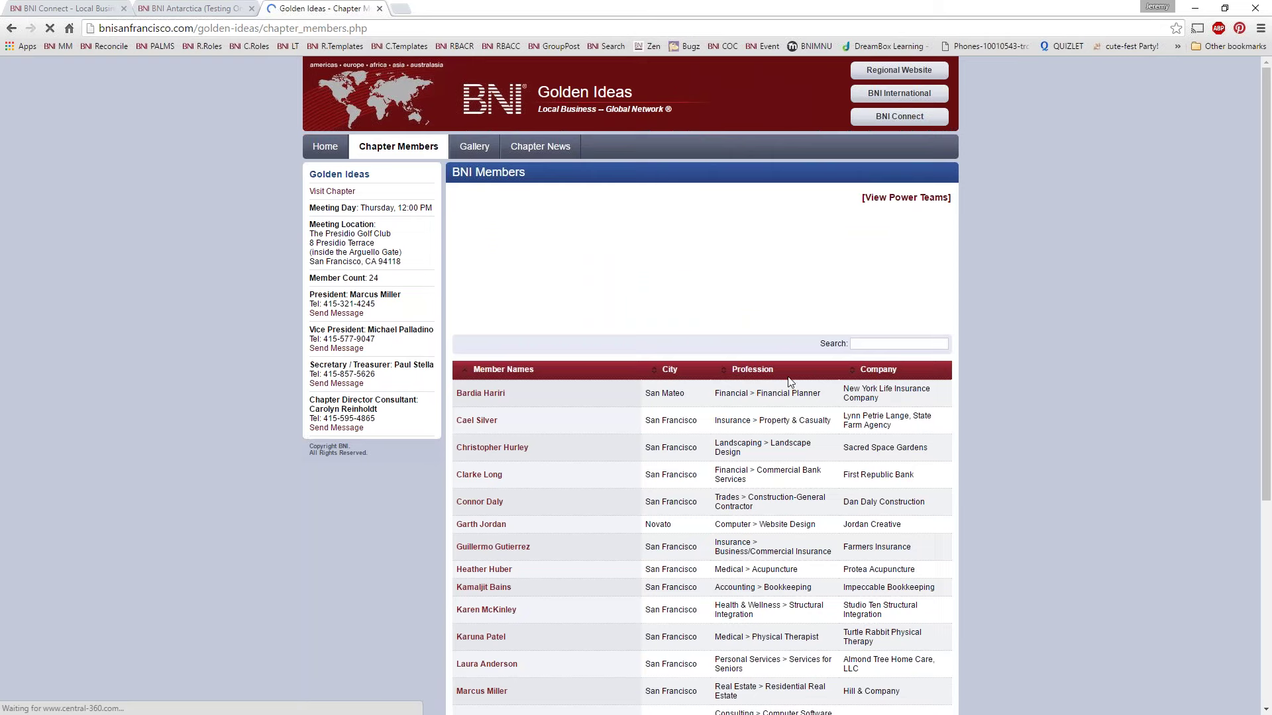
scroll(563, 526, down, 5)
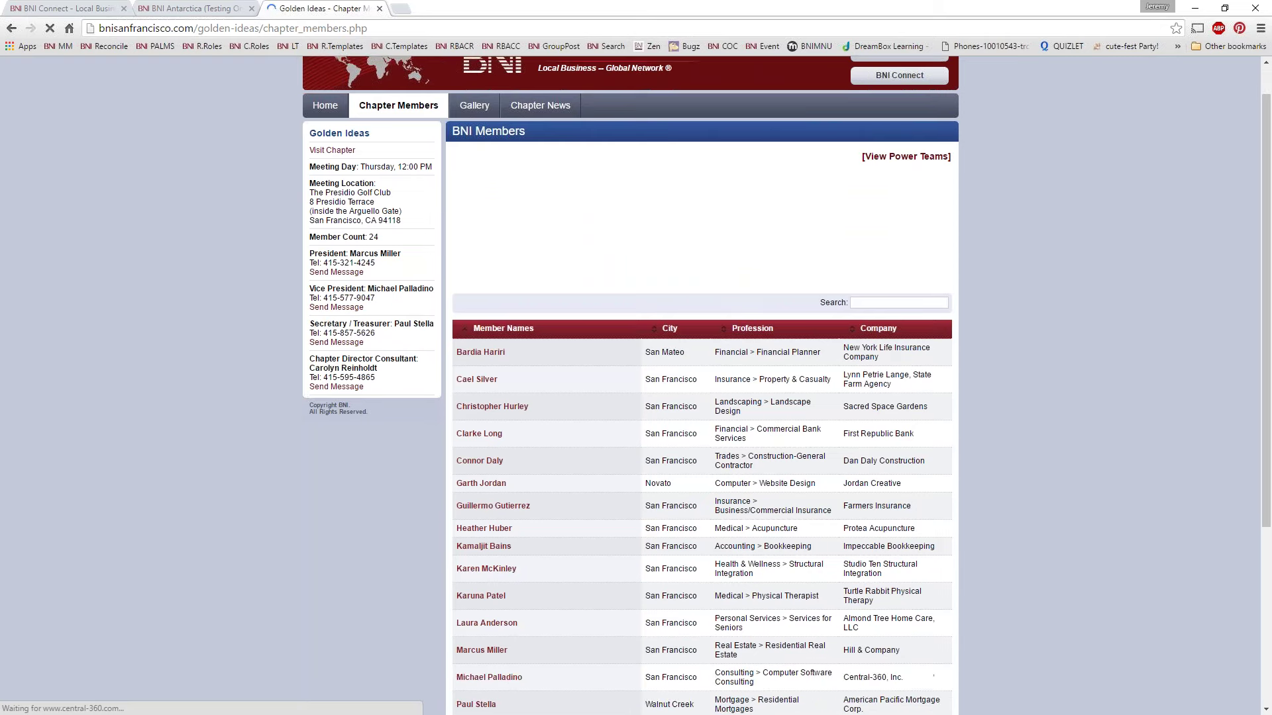
scroll(562, 524, up, 5)
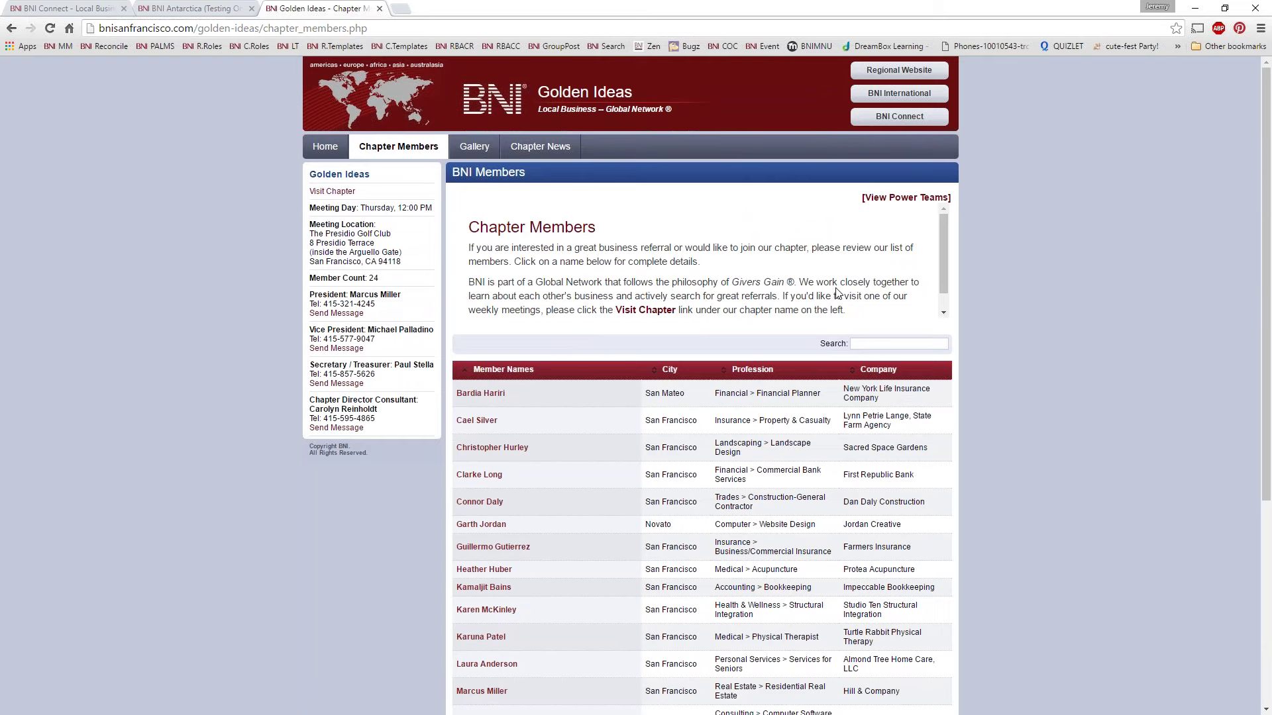
scroll(845, 282, down, 2)
scroll(868, 252, up, 2)
View the chapter's Power Teams, choosing Business to Consumers and the New House Team, and look over the team listing.
click(909, 199)
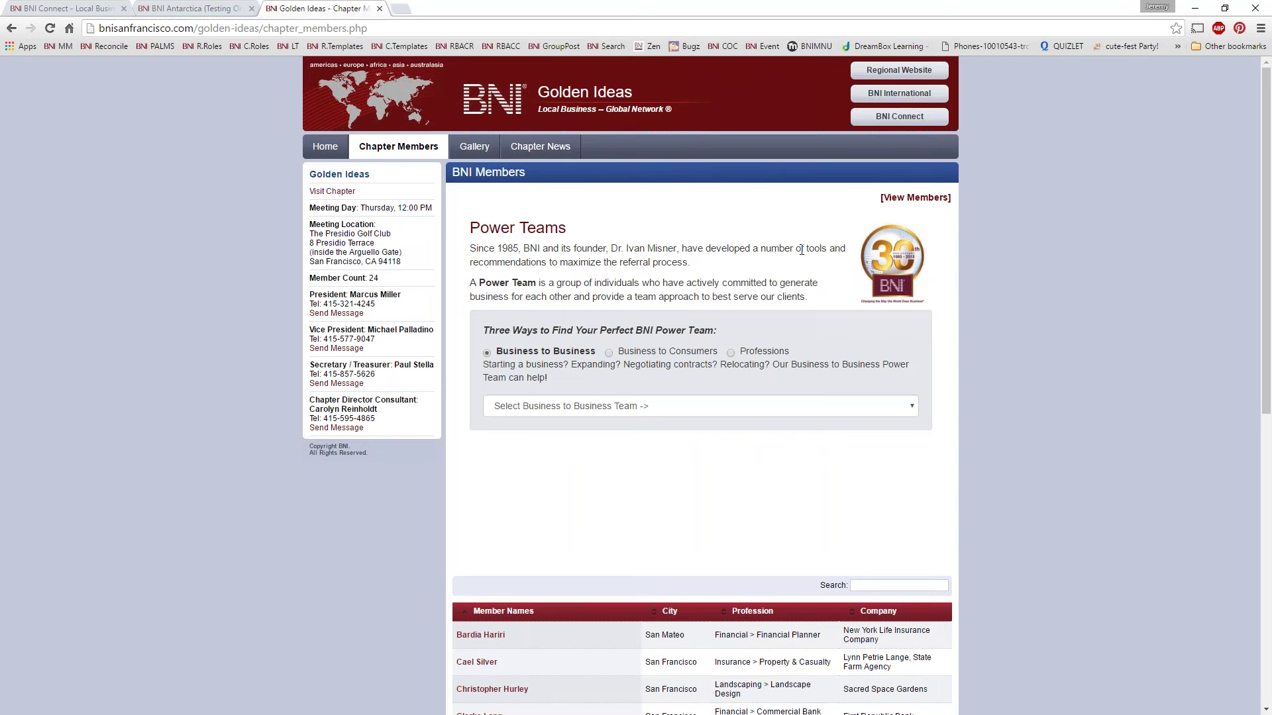
click(608, 352)
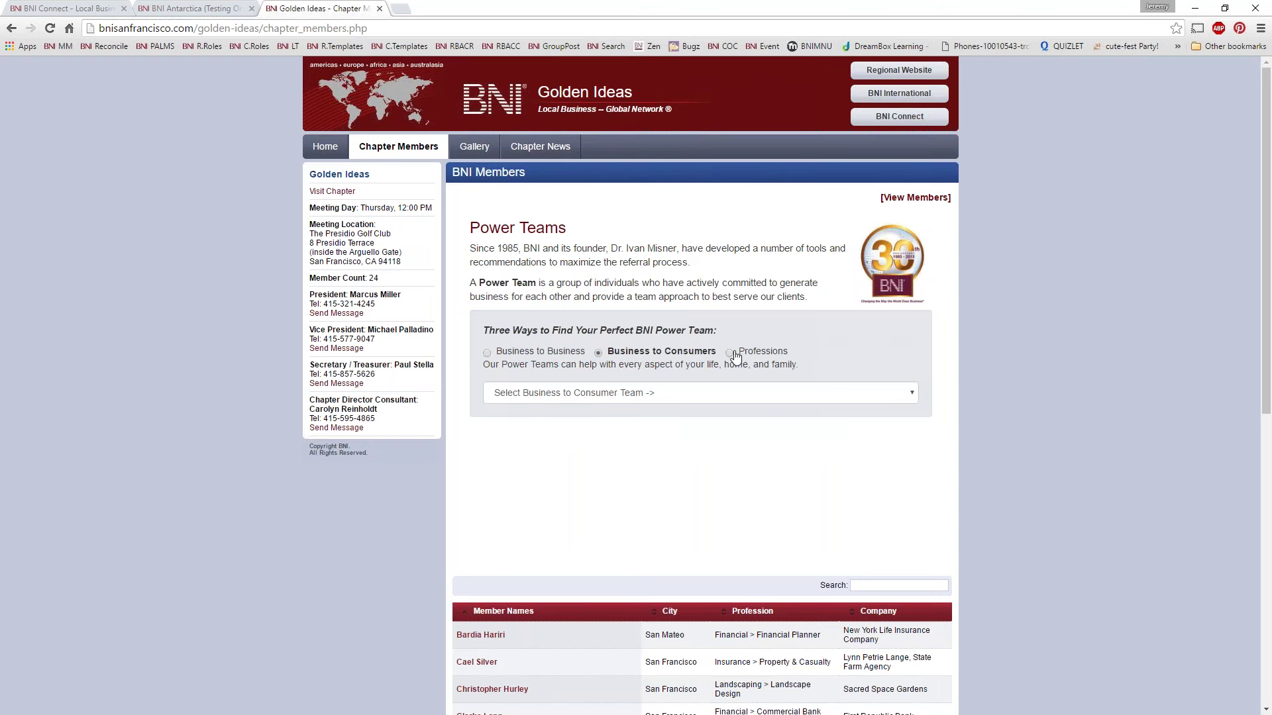
click(666, 392)
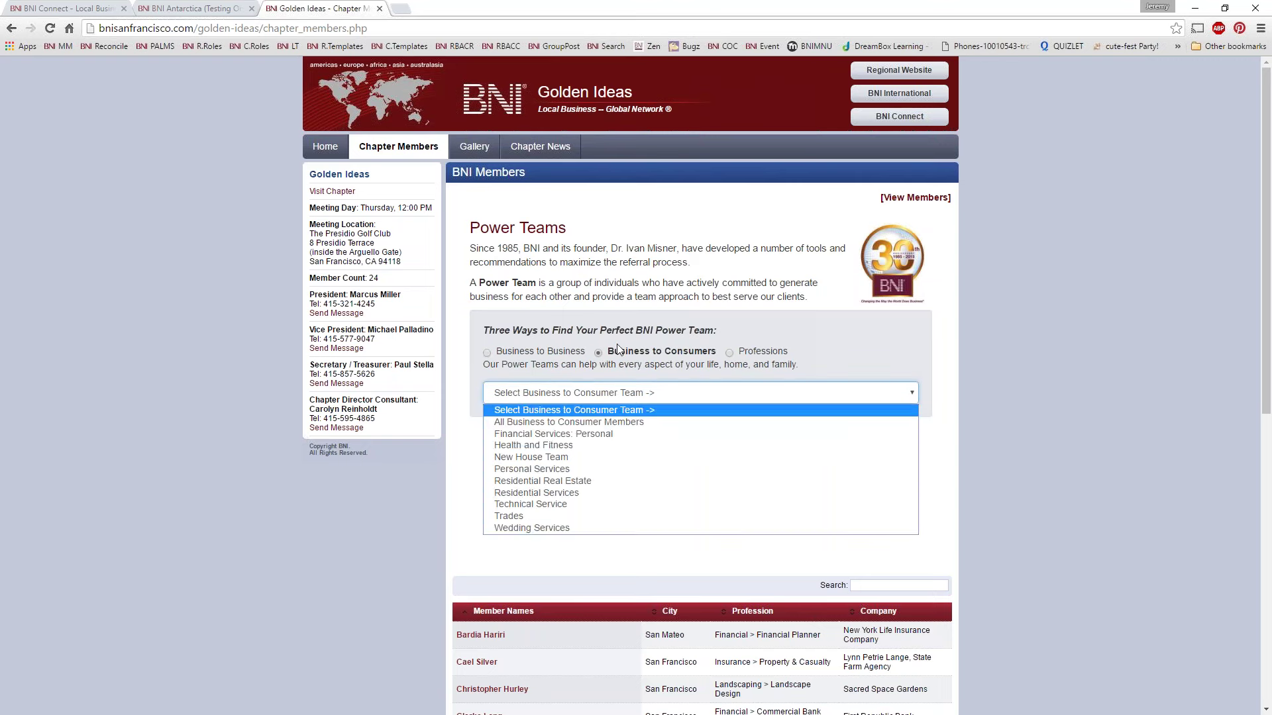
click(540, 458)
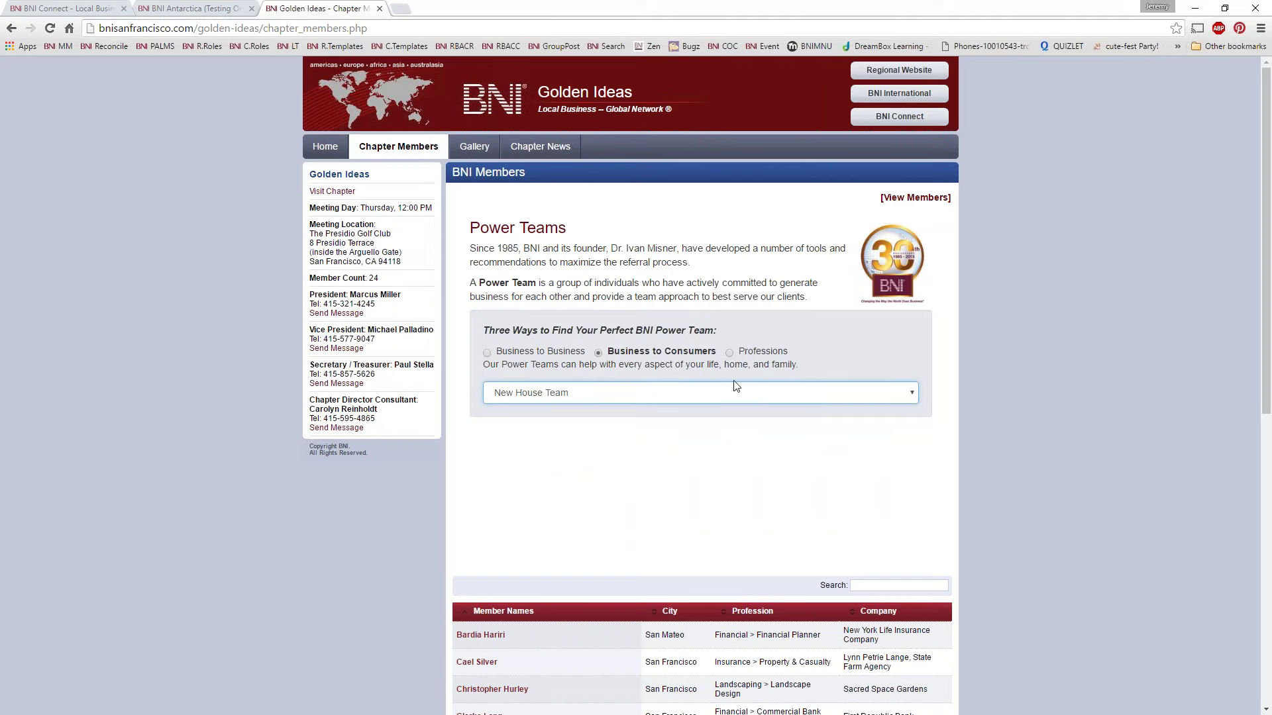
scroll(952, 462, down, 3)
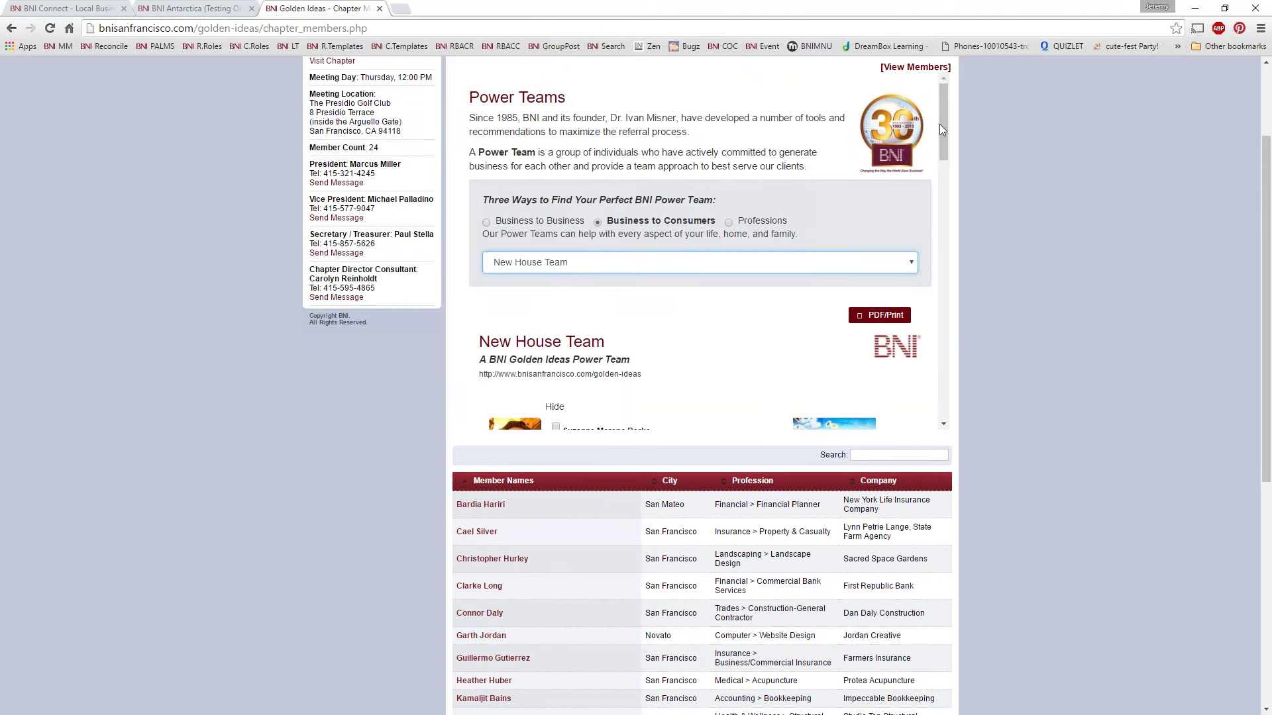
mouse_move(944, 124)
mouse_down()
mouse_move(956, 212)
mouse_move(942, 262)
mouse_move(943, 401)
mouse_move(949, 107)
mouse_up()
drag(847, 257, 845, 265)
scroll(1004, 306, up, 2)
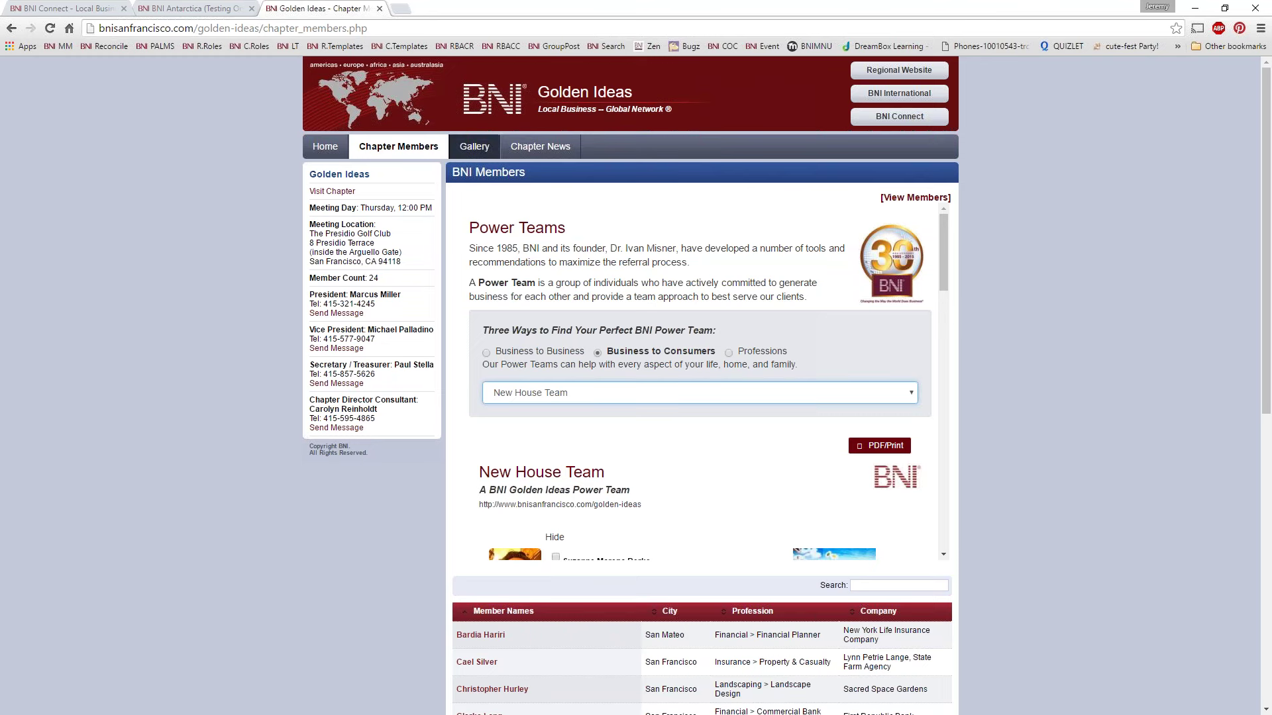
Go from the Golden Ideas site to BNI Connect and close the BNI Antarctica and Golden Ideas pages.
click(908, 121)
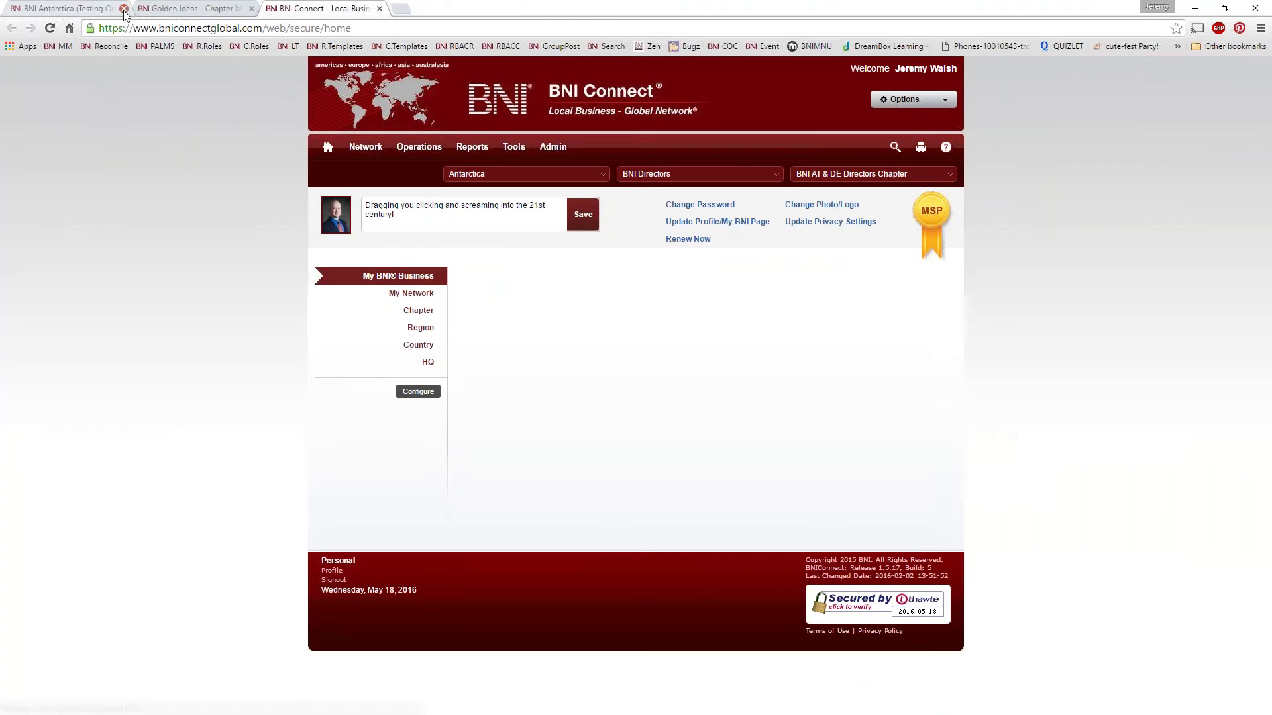
click(125, 9)
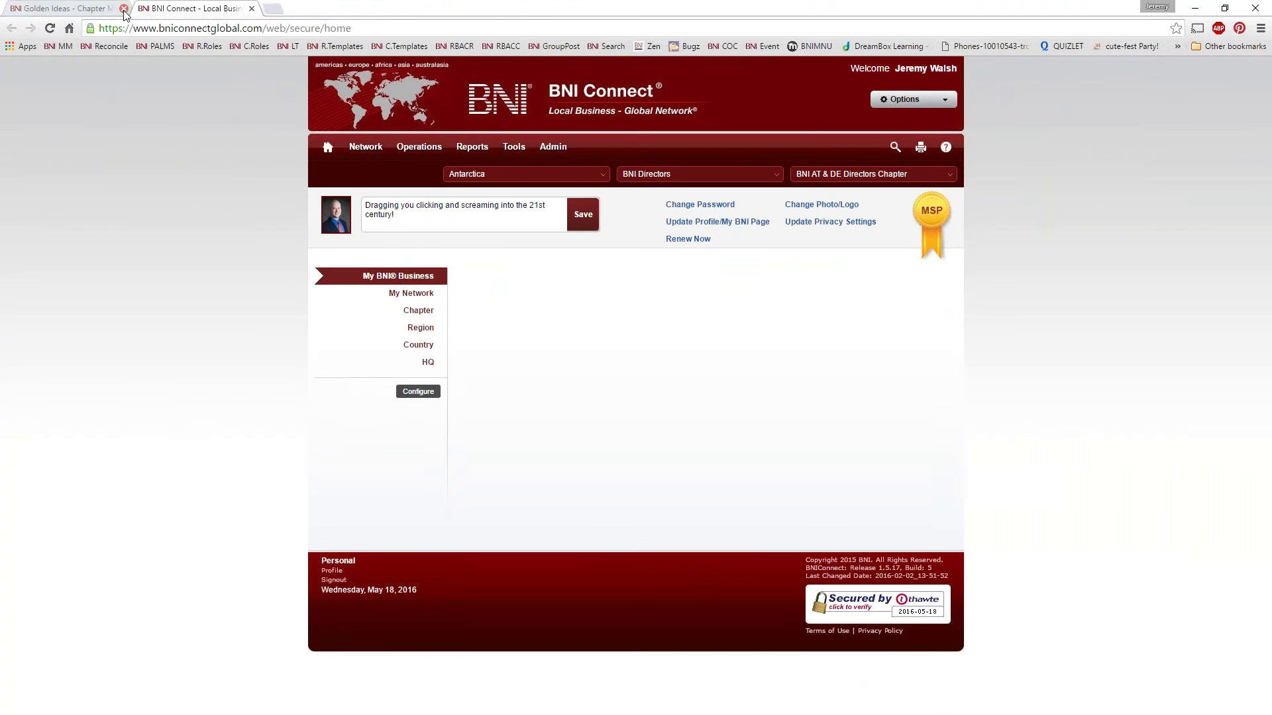
click(125, 9)
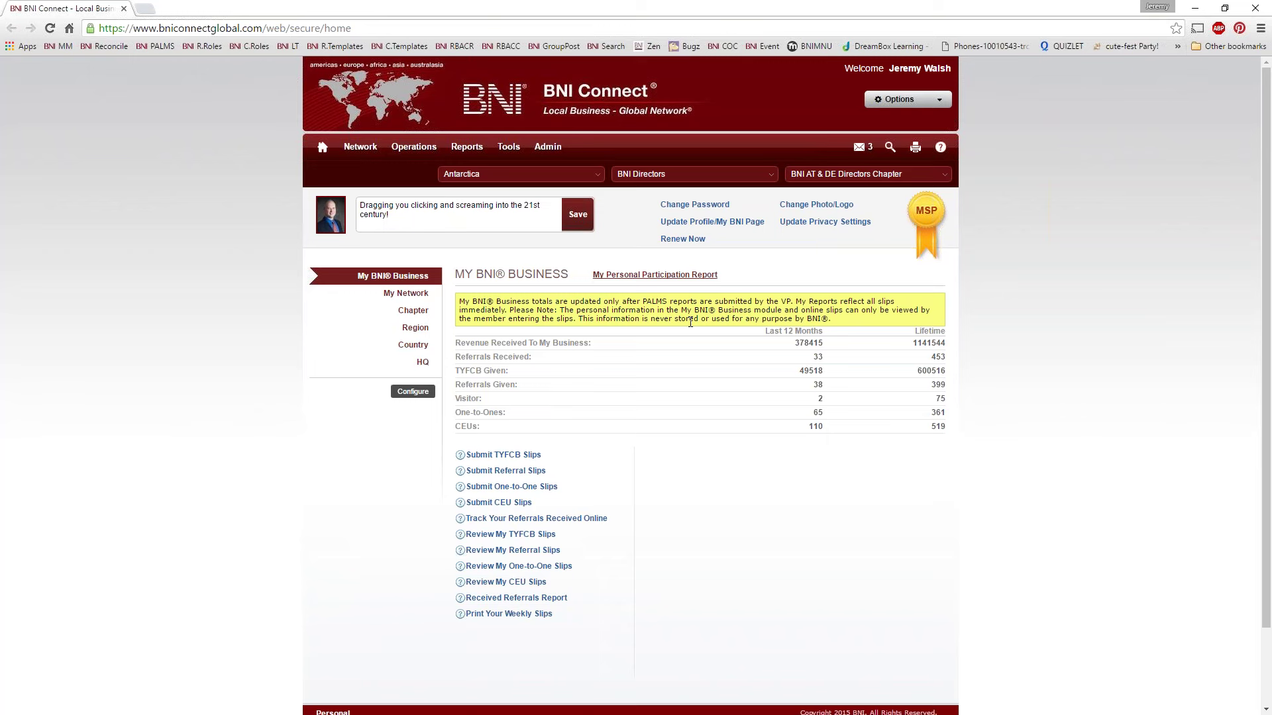
Open the CMS management page for chapter websites in BNI Connect.
mouse_move(414, 147)
mouse_move(508, 147)
mouse_move(511, 209)
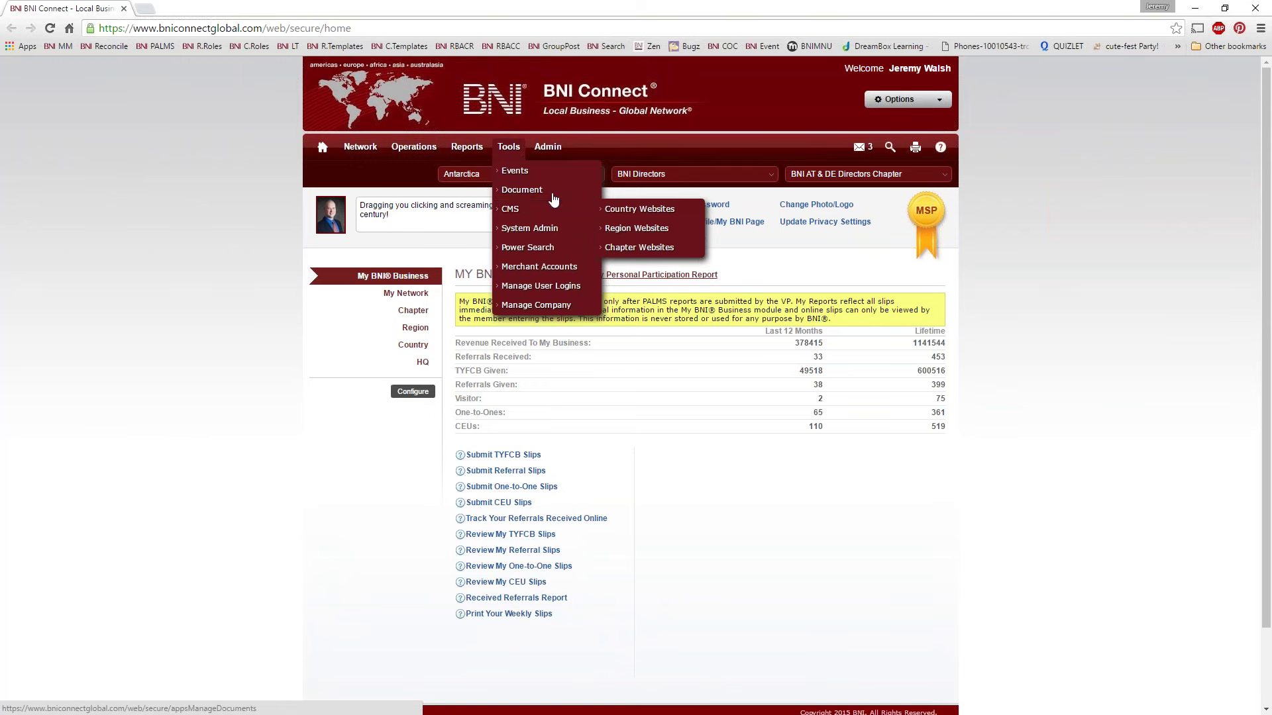
mouse_move(570, 209)
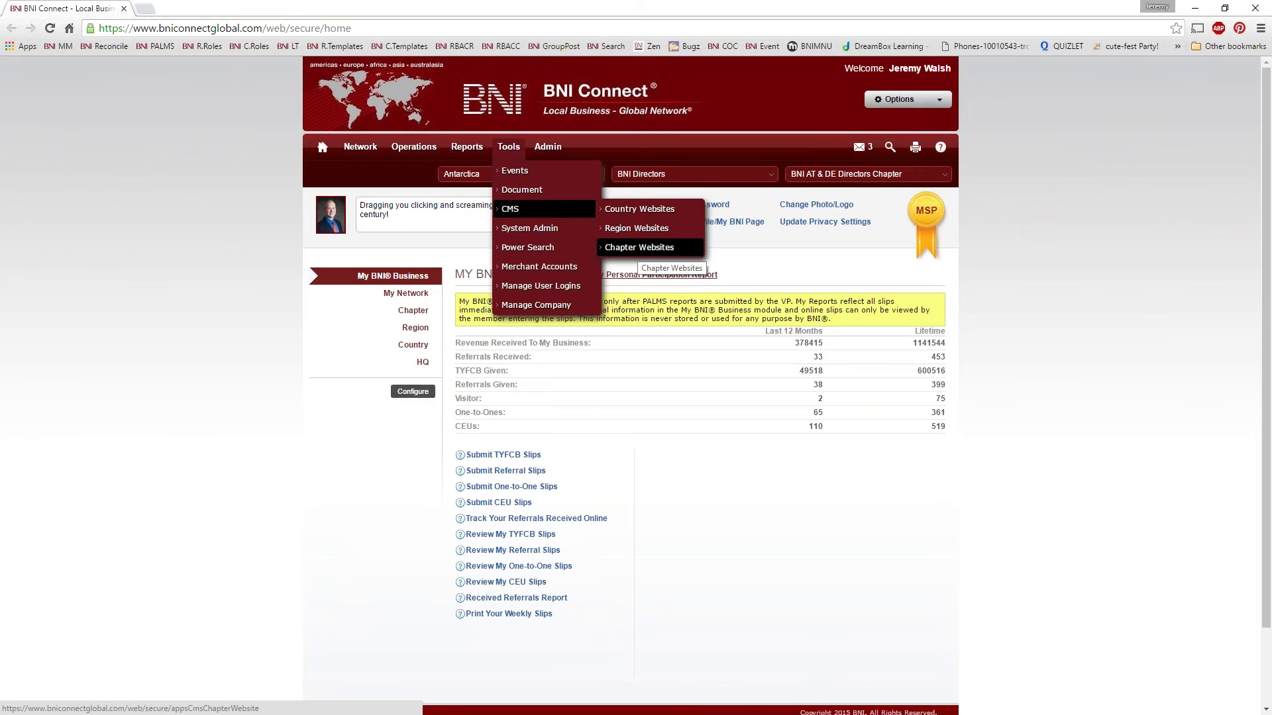
click(639, 249)
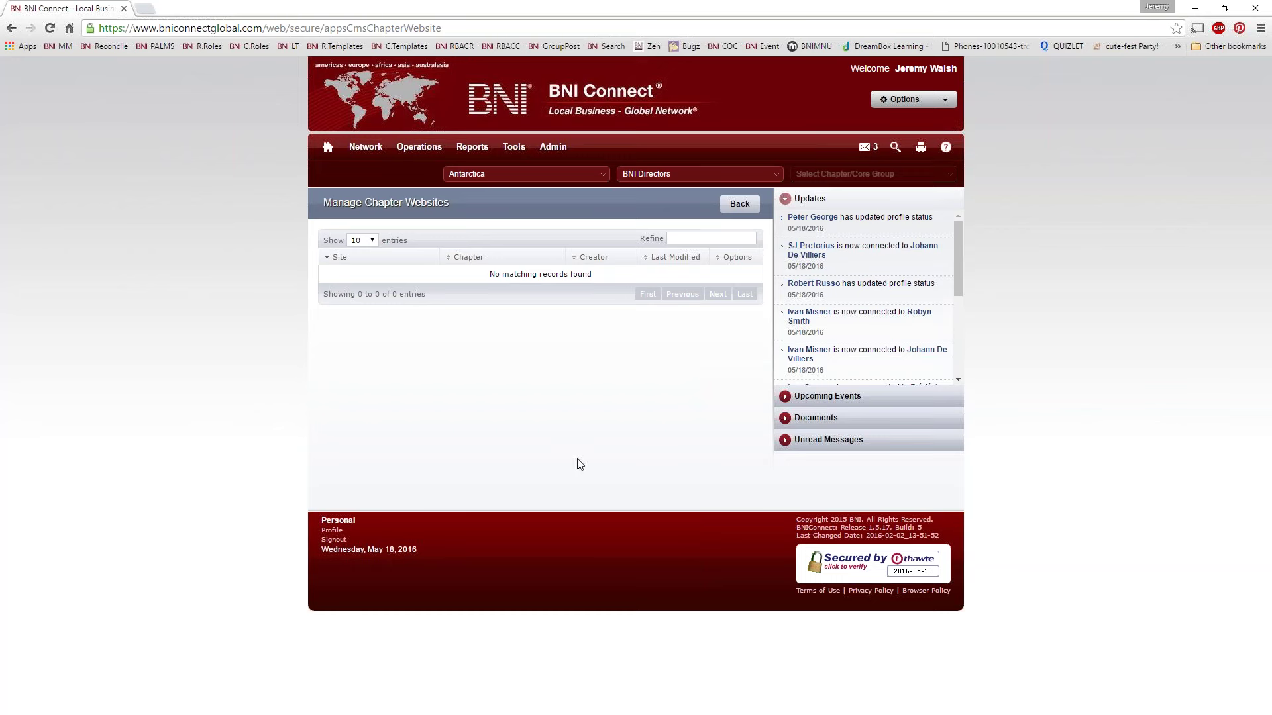
Set the region to Shiver Region and refine the chapter website list with "brr".
click(663, 173)
click(647, 270)
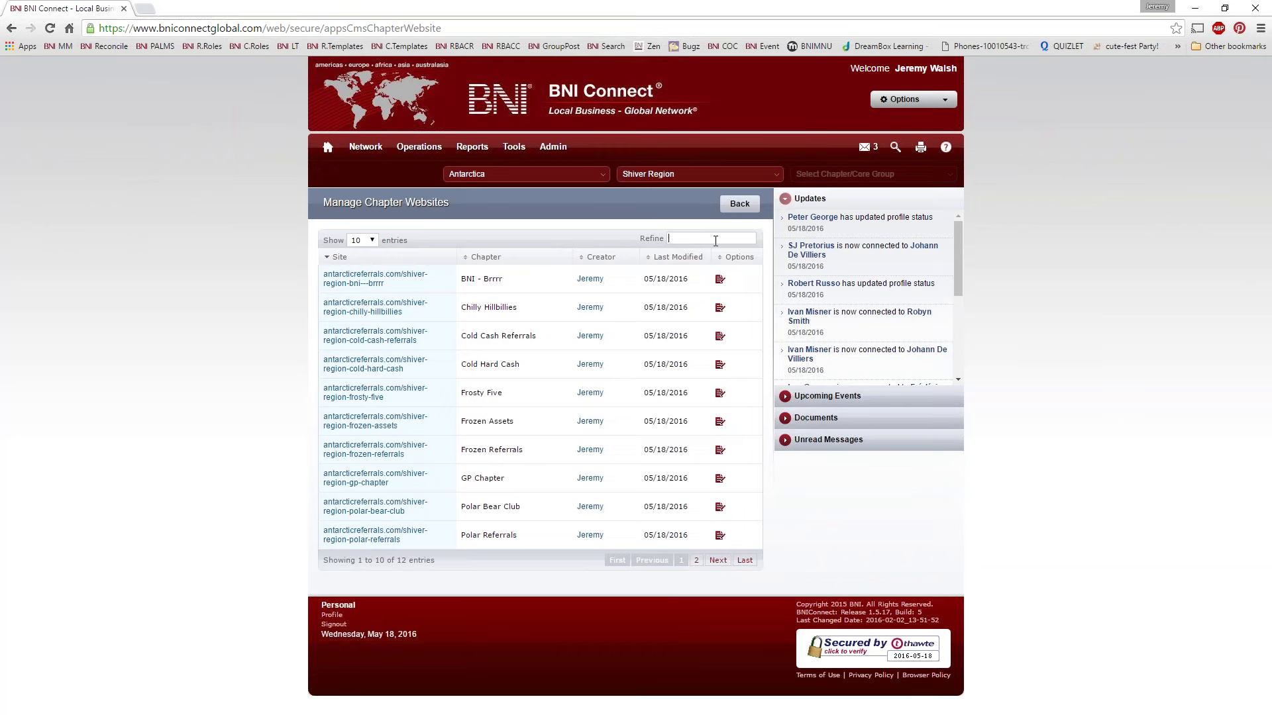
text(brr)
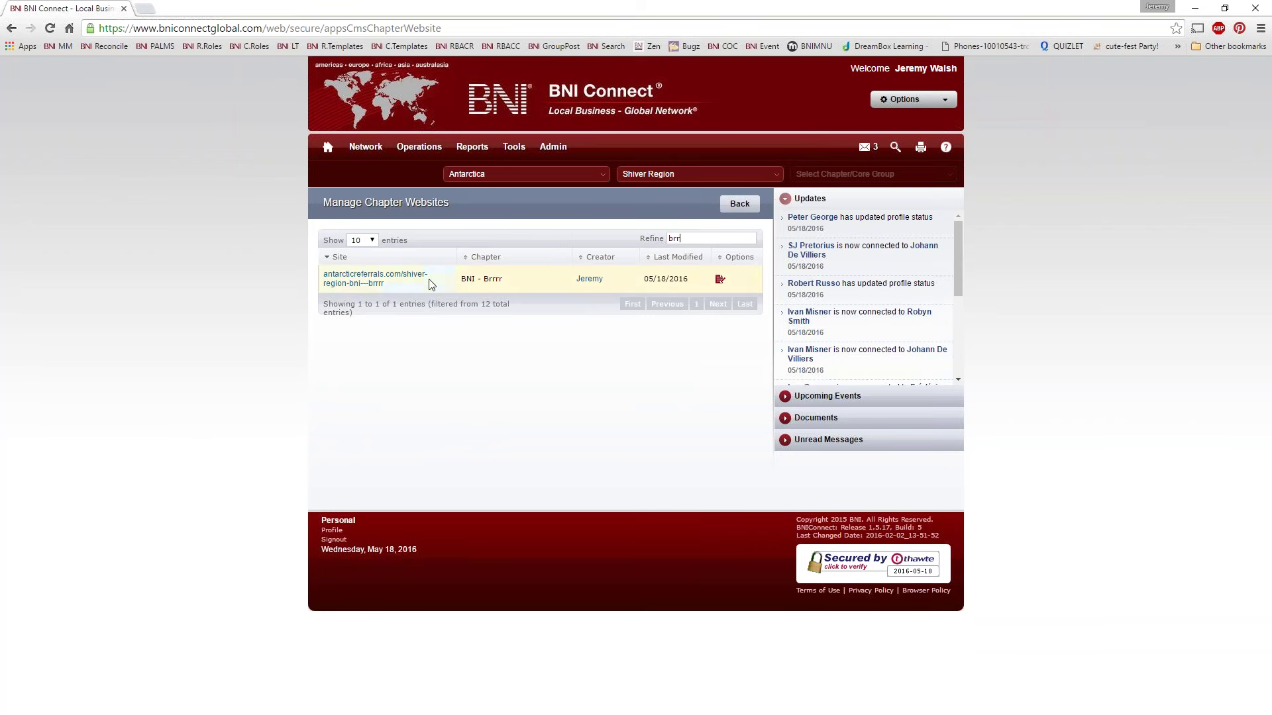
Check the live BNI - Brrrr chapter site, close it and open that website for editing.
click(364, 282)
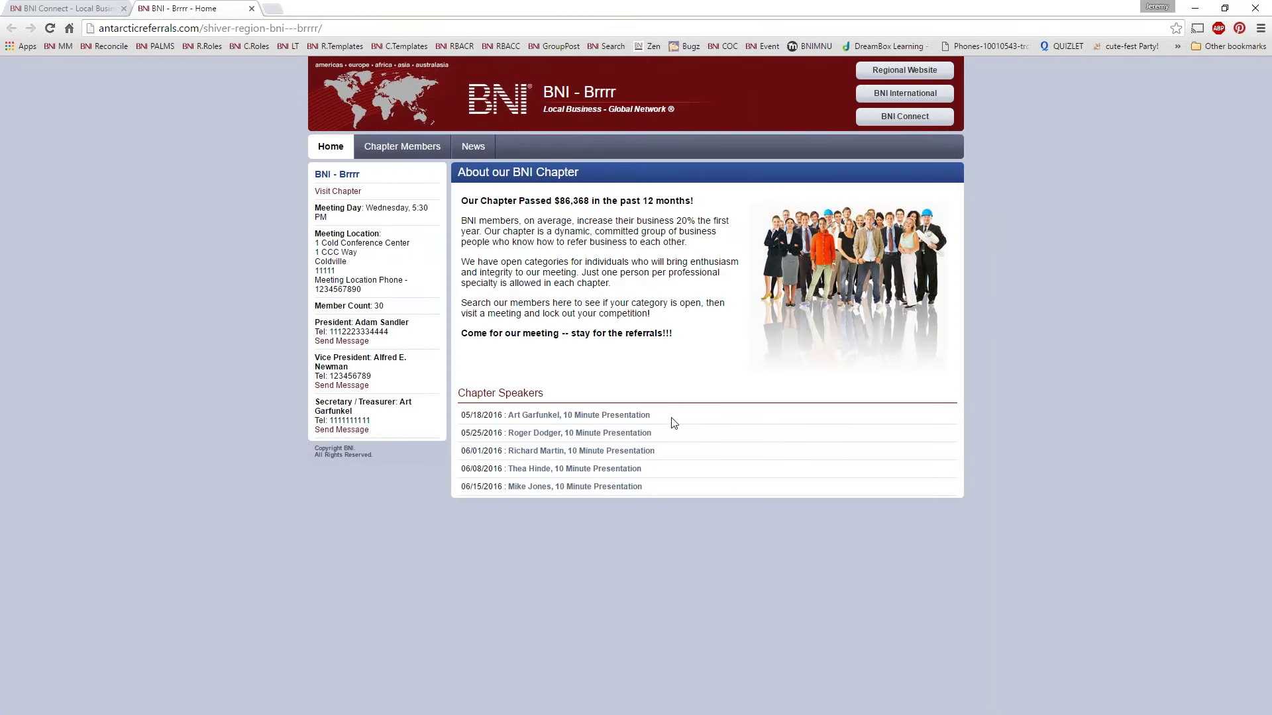
click(251, 8)
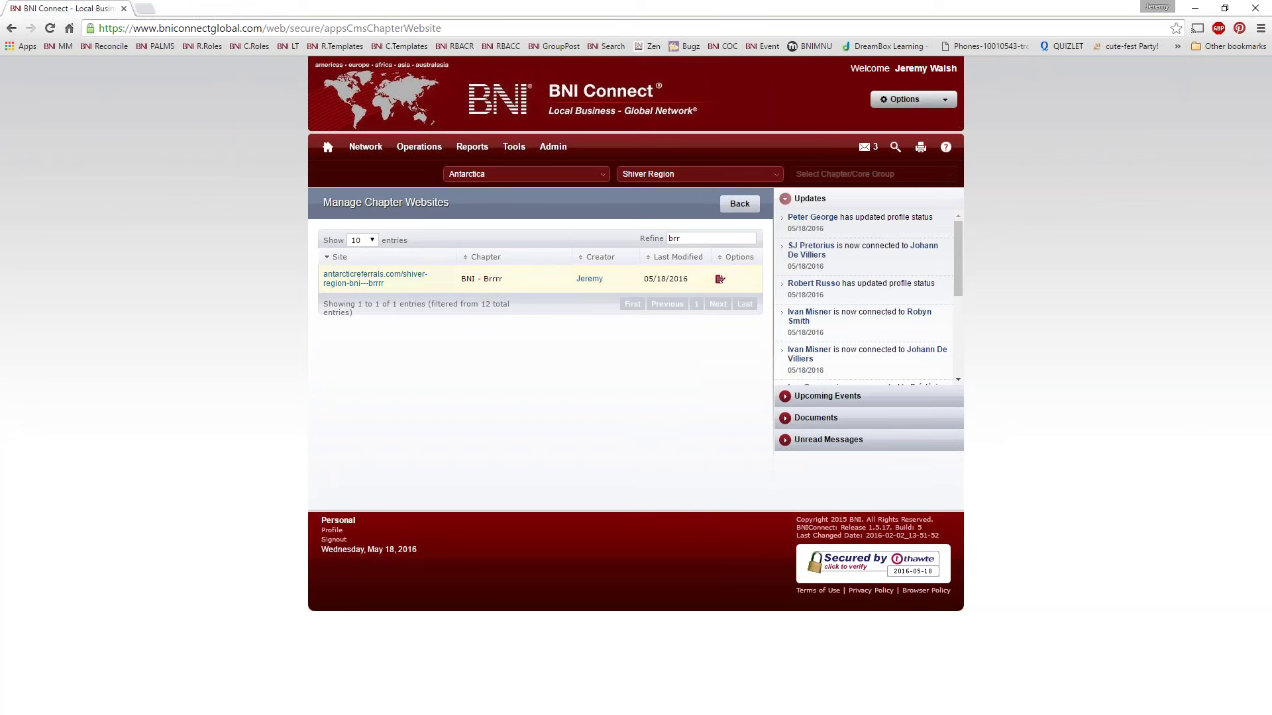
click(720, 279)
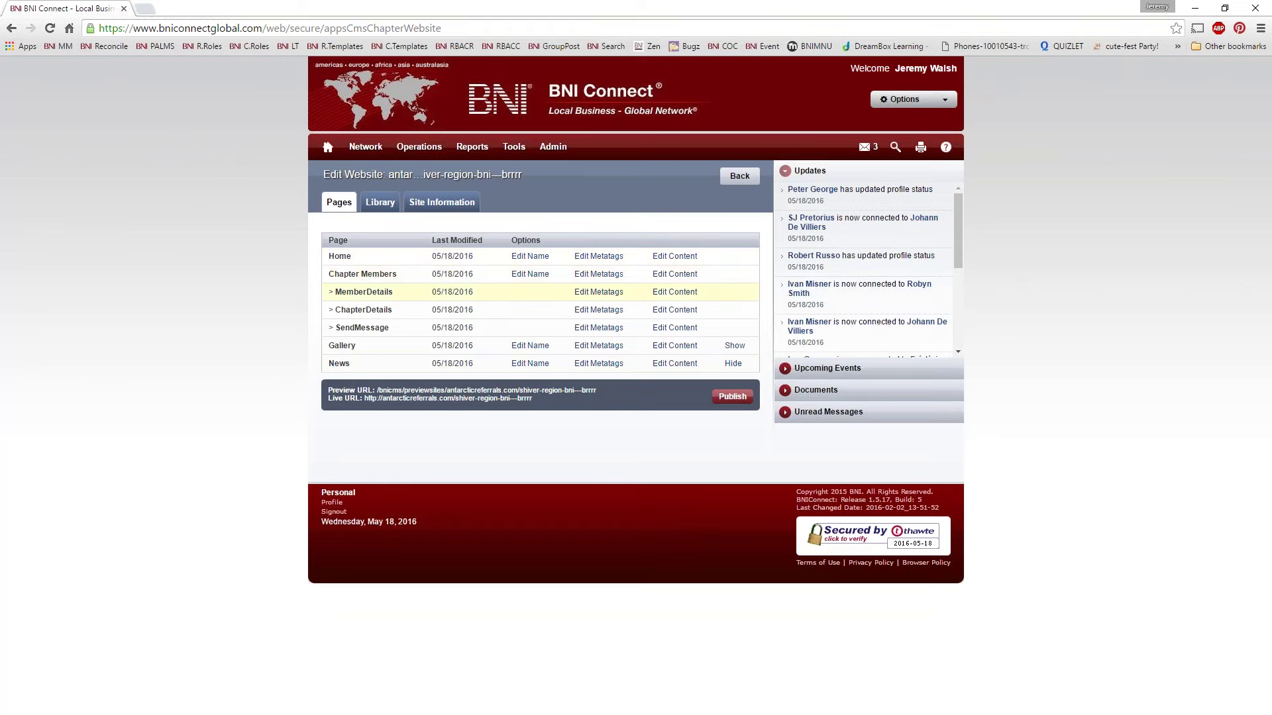
Open the site's live URL alongside the editor and examine the editable pages from Home to News.
click(366, 401)
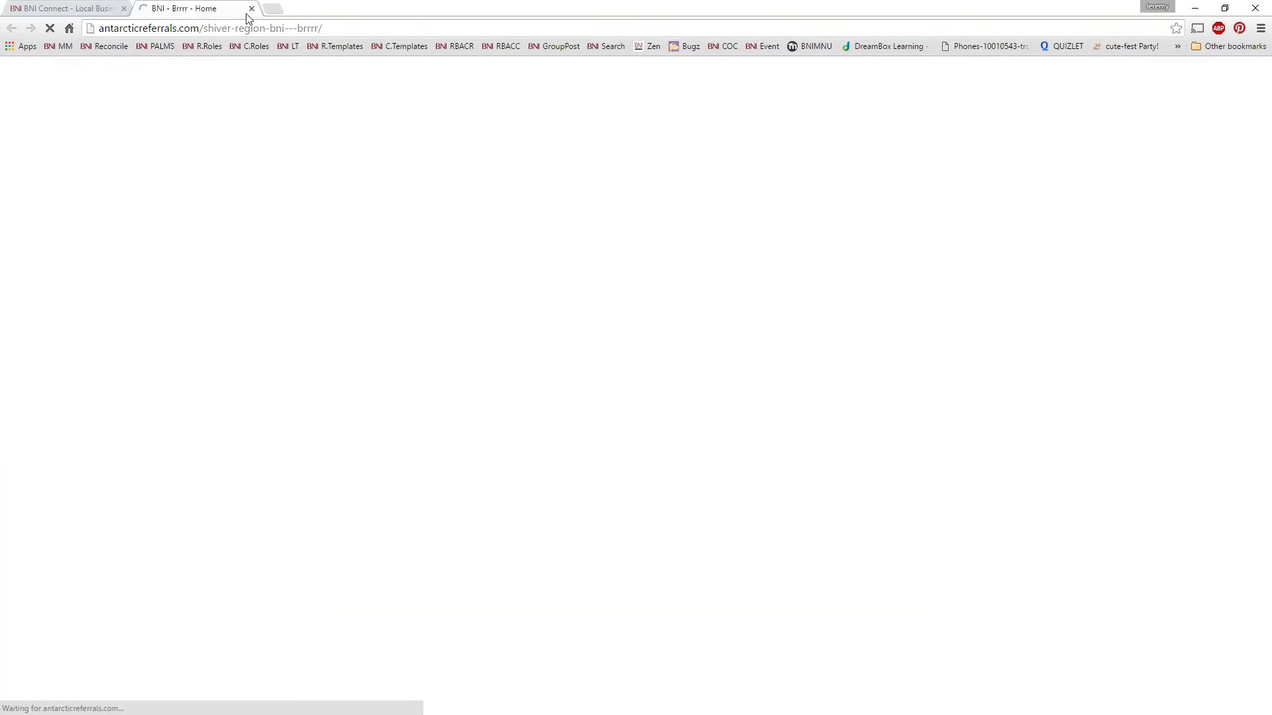
click(91, 9)
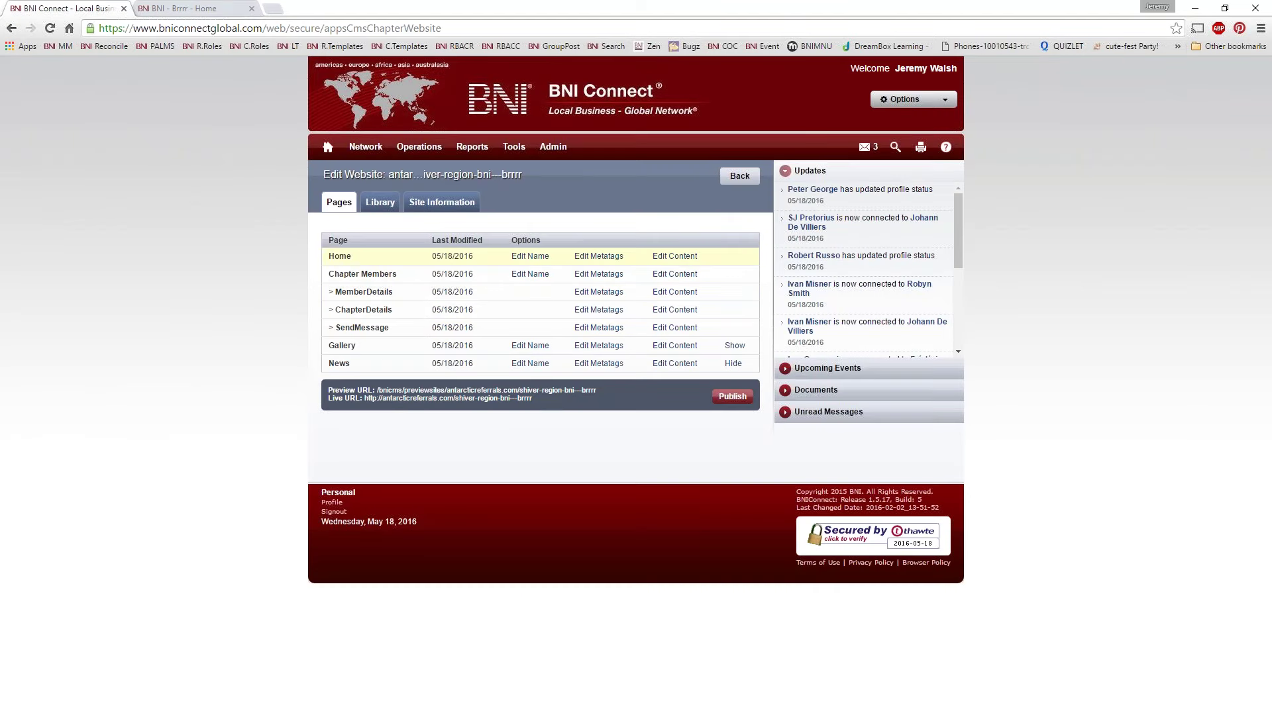
double_click(339, 256)
drag(396, 275, 327, 364)
click(383, 348)
Compare the Home entry in the website editor with the home page of the live BNI - Brrrr site.
click(180, 9)
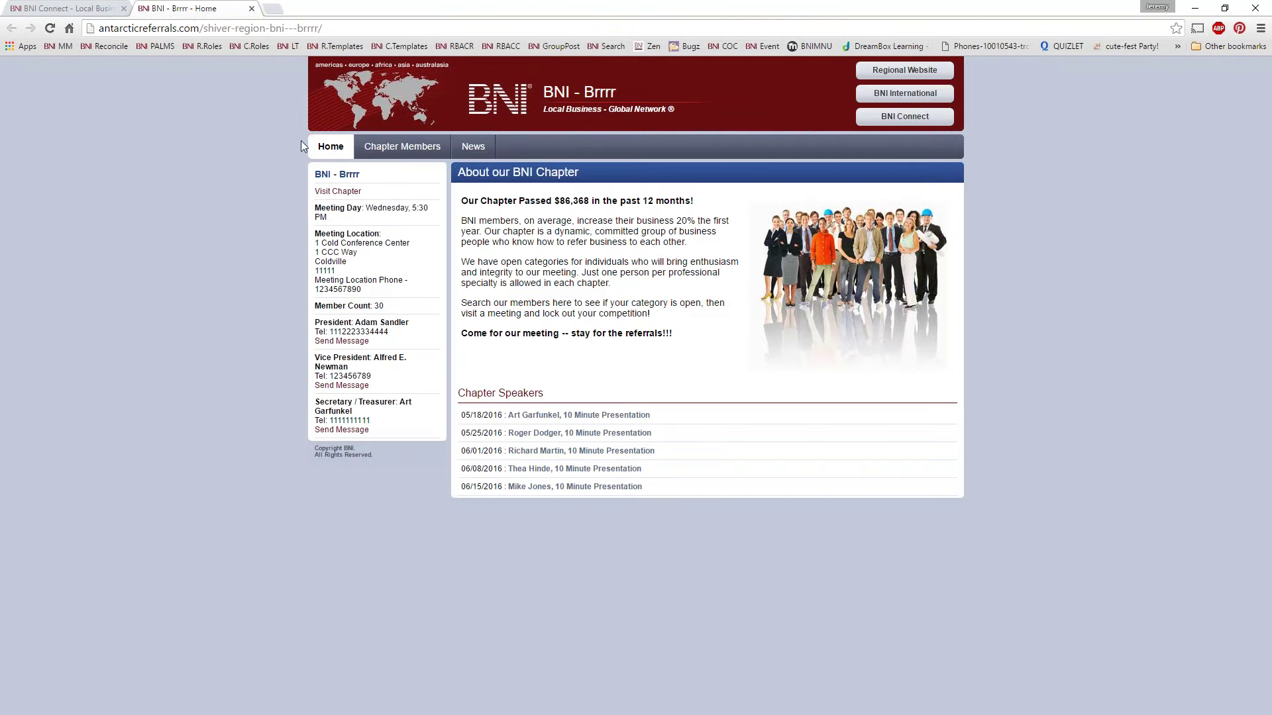
click(78, 9)
double_click(340, 256)
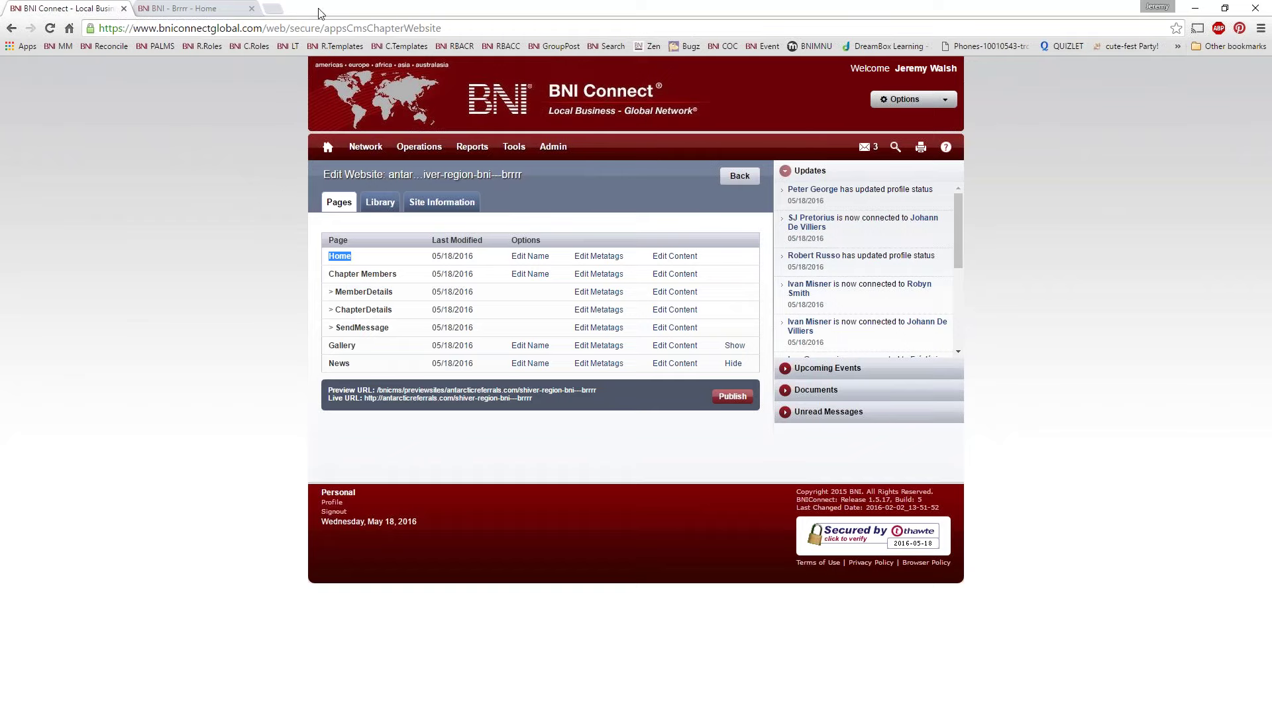
click(211, 10)
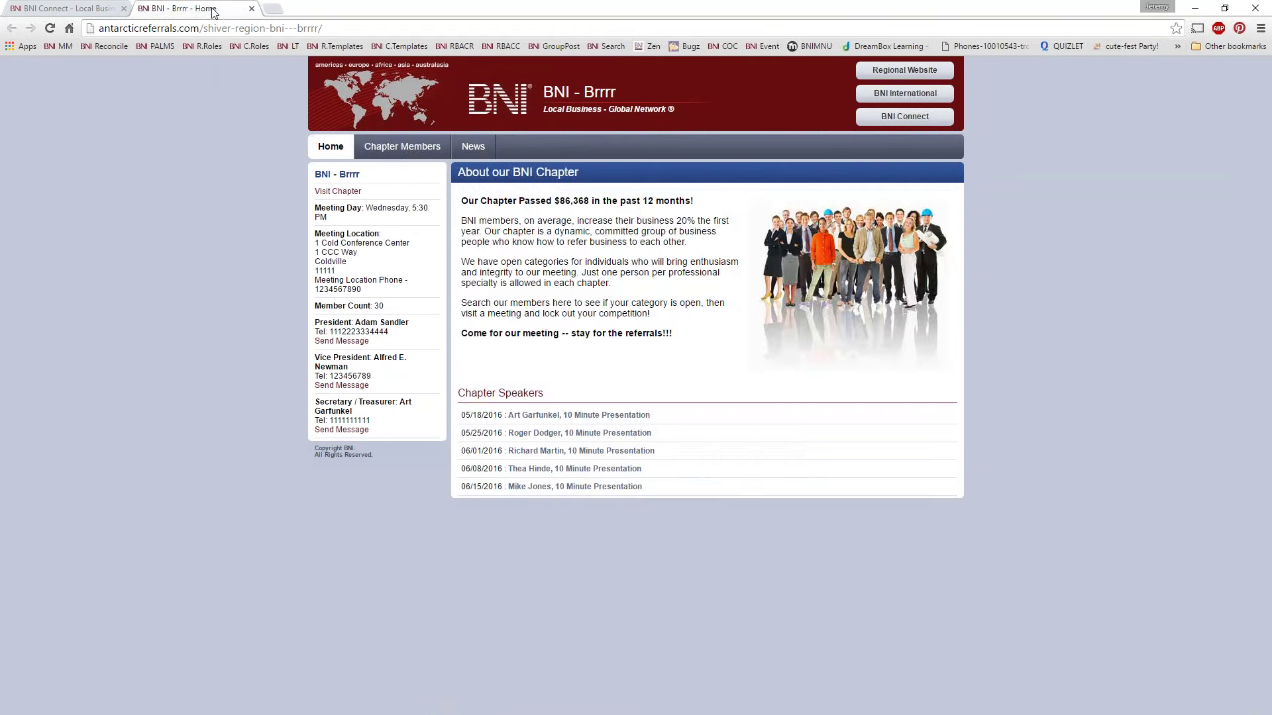
View the live site's Chapter Members page and match it with the Chapter Members entry in the editor.
click(402, 147)
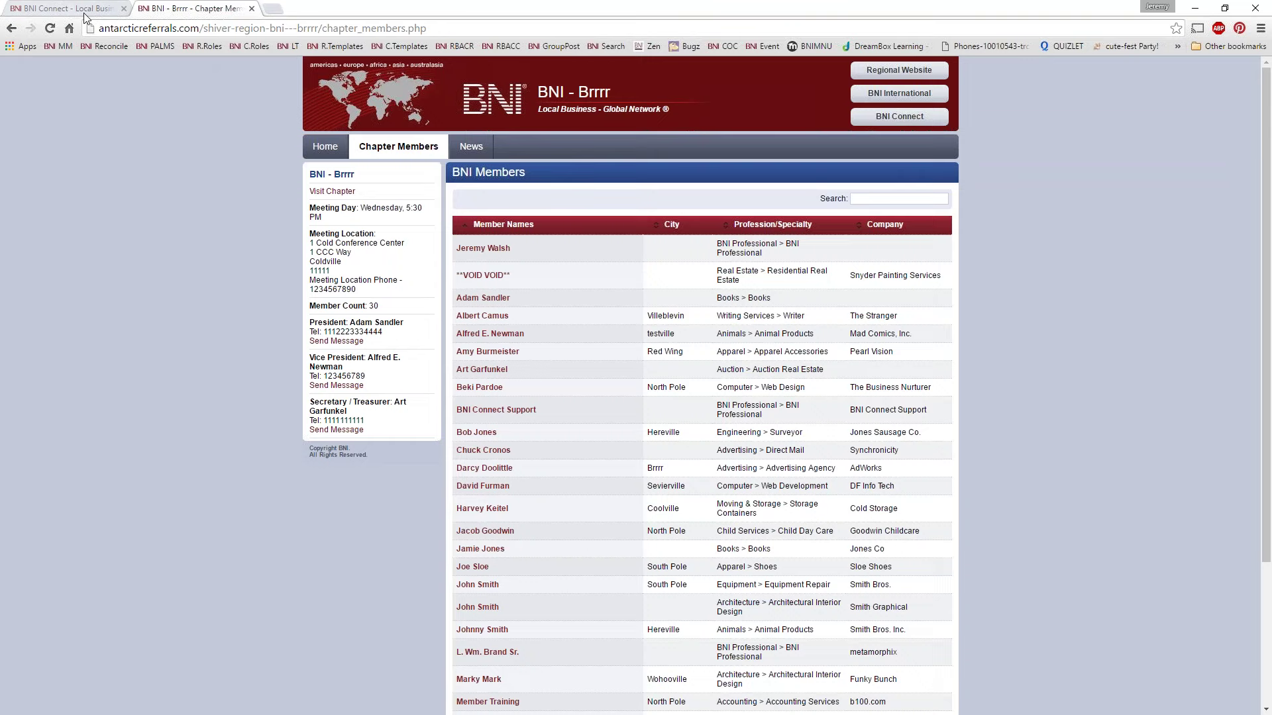
click(81, 11)
double_click(345, 275)
drag(397, 274, 333, 278)
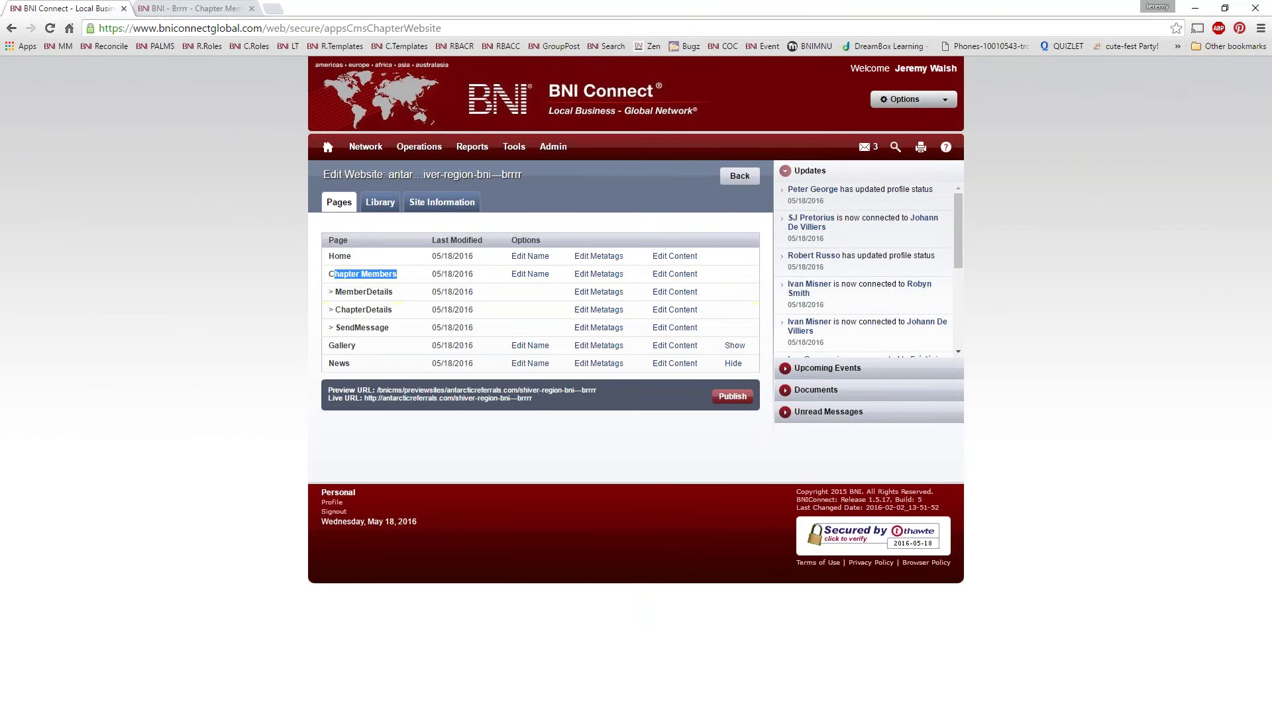
click(181, 9)
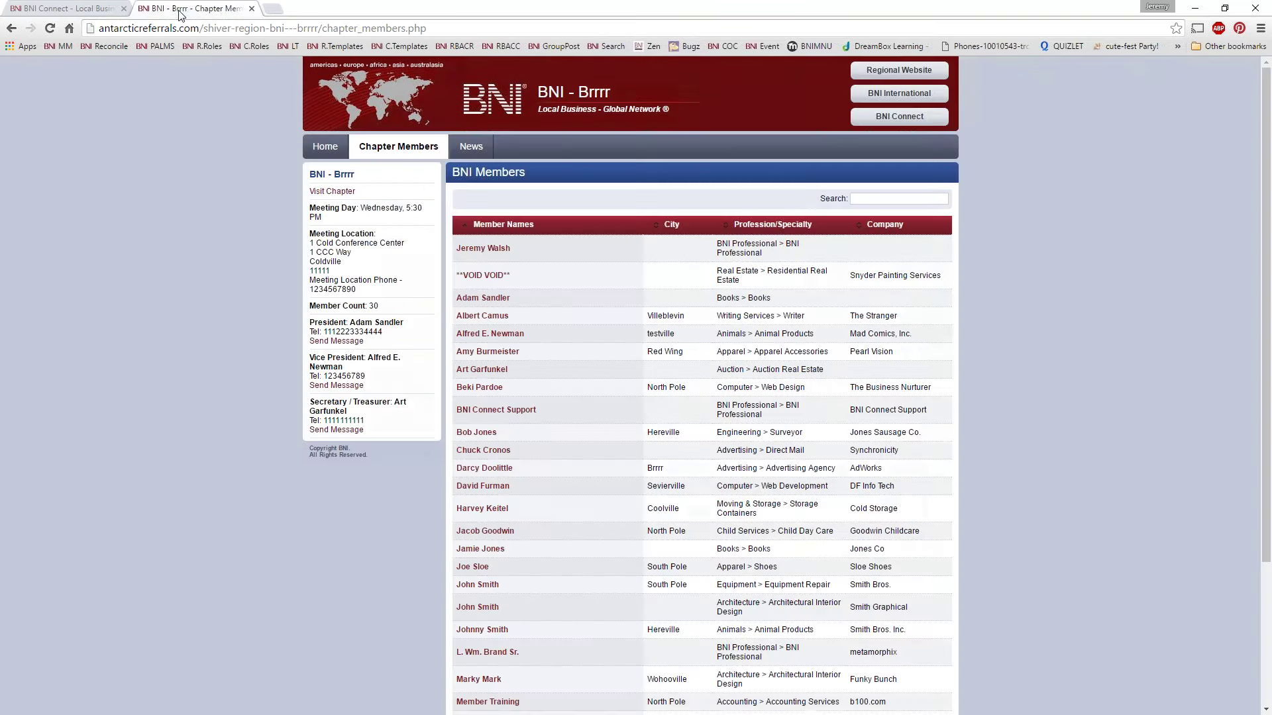
View a member's details and the chapter details on the live site, matching them with the MemberDetails and ChapterDetails entries in the editor.
click(489, 298)
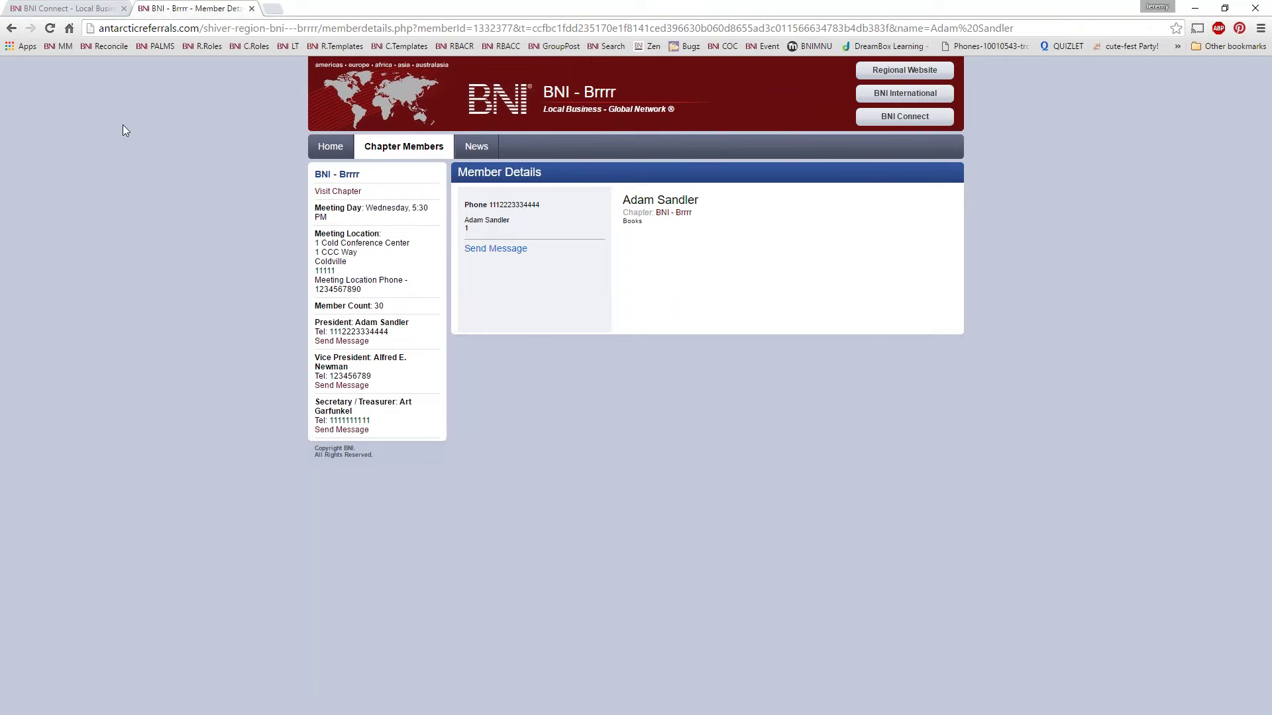
click(53, 8)
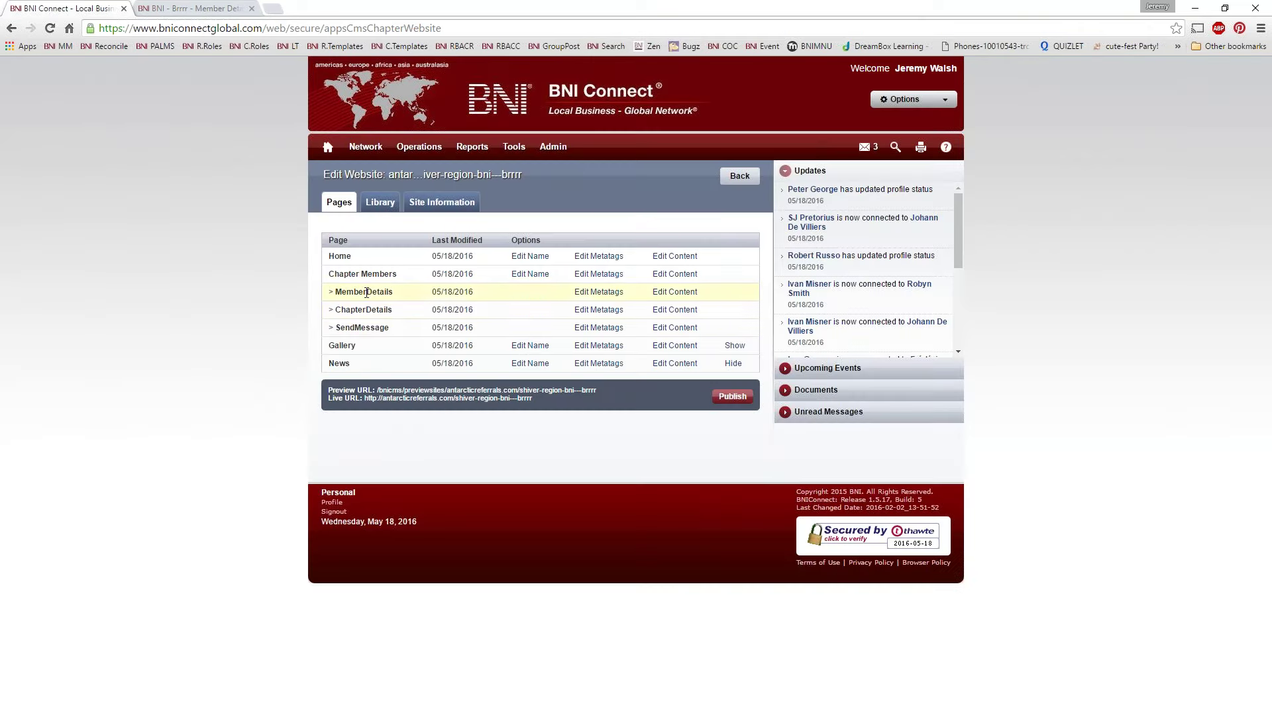
drag(395, 310, 333, 309)
click(204, 10)
click(677, 216)
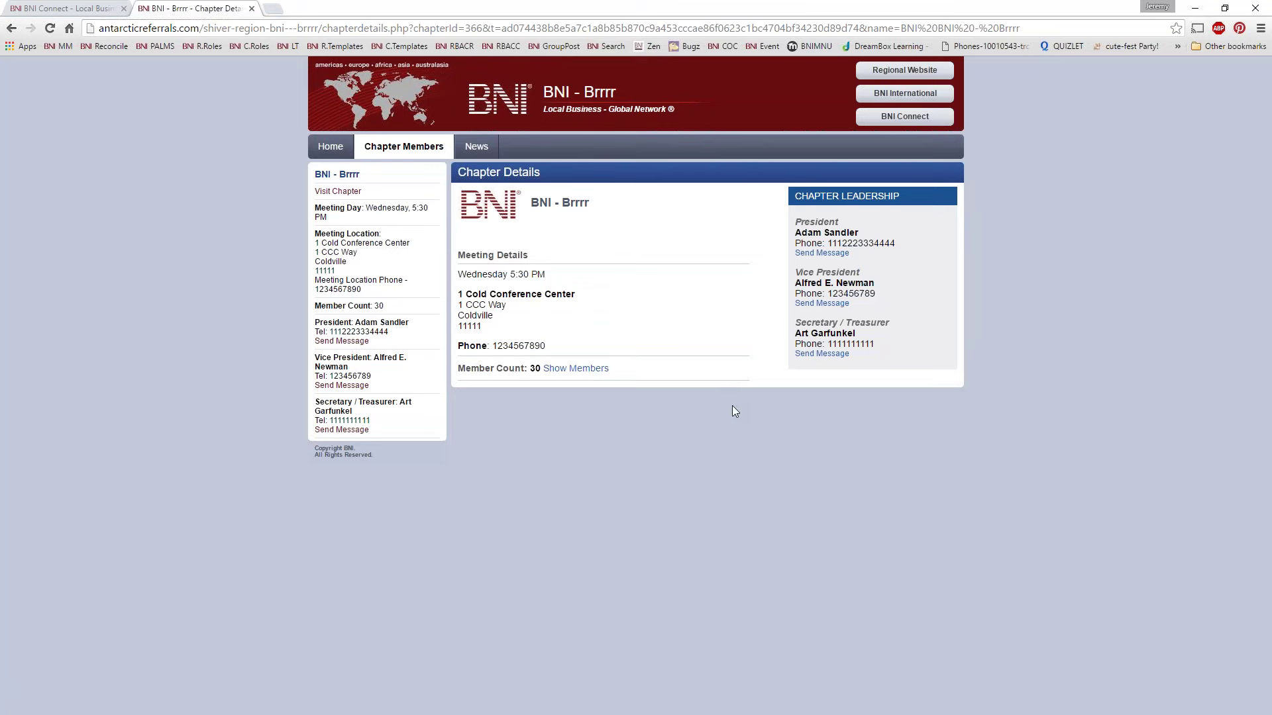
View the message form for a member on the live site and match it with the SendMessage entry in the editor.
click(11, 27)
click(53, 10)
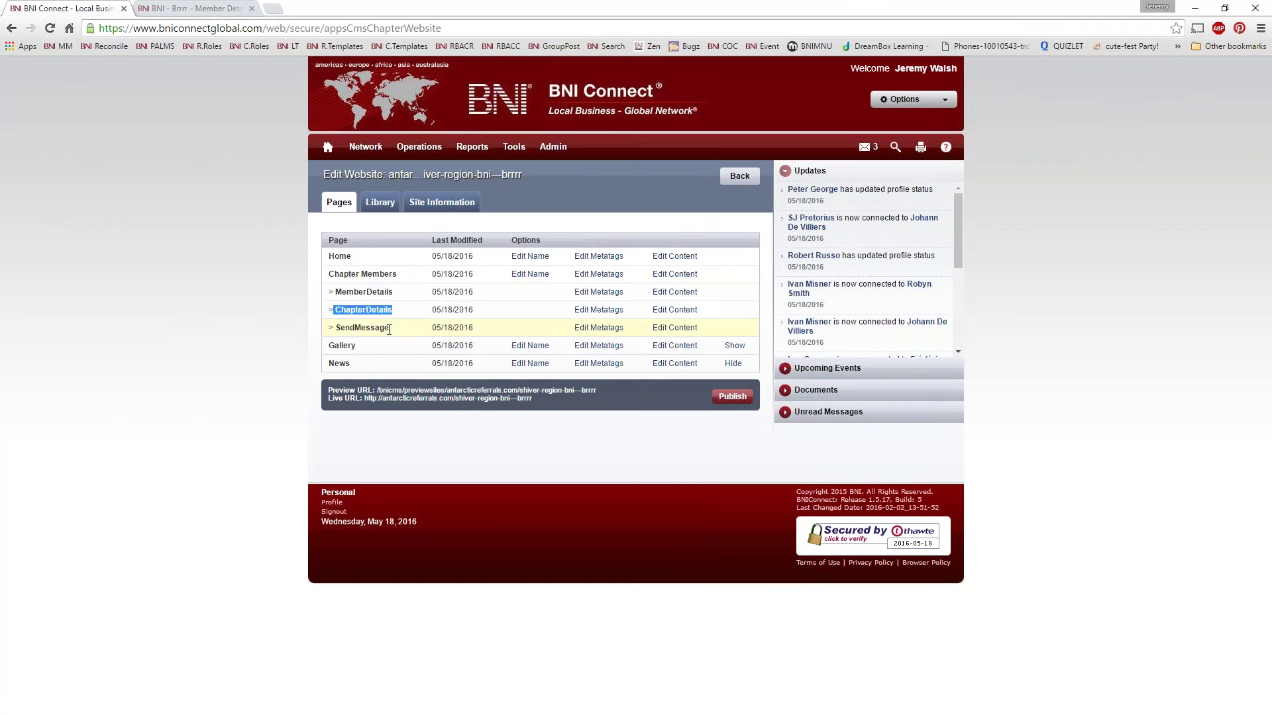
drag(389, 328, 333, 336)
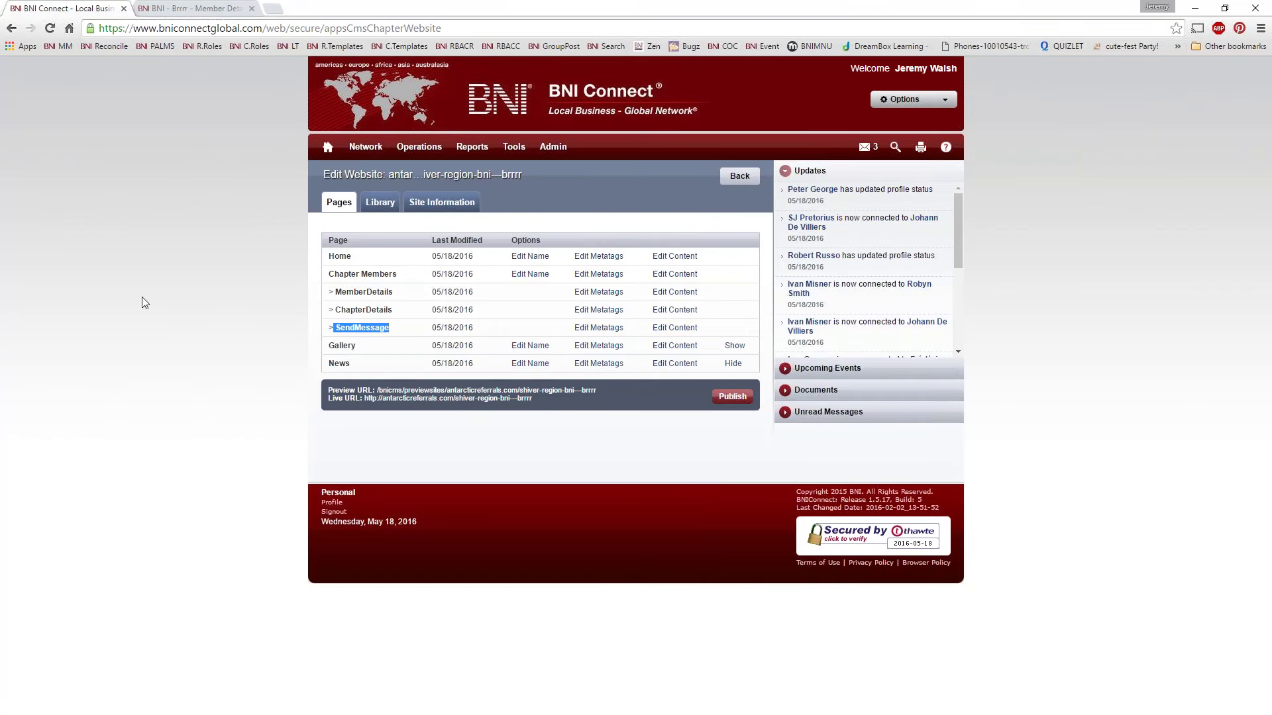
click(192, 9)
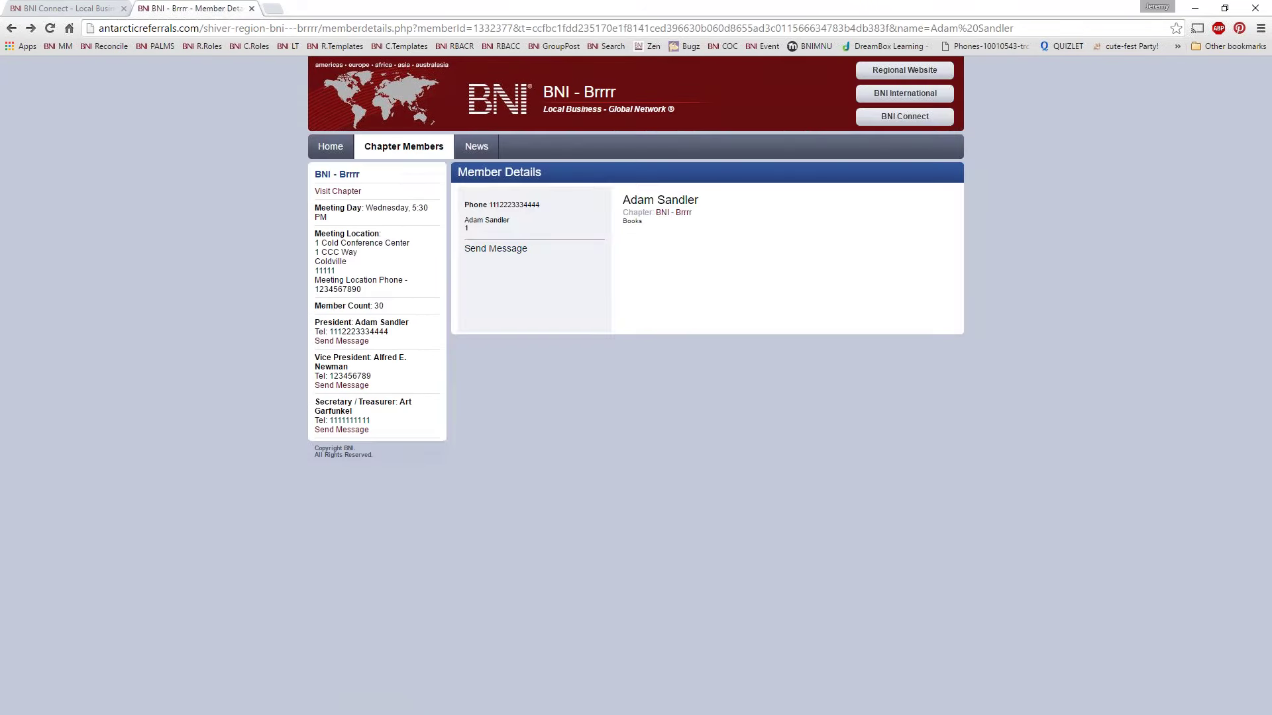
click(499, 249)
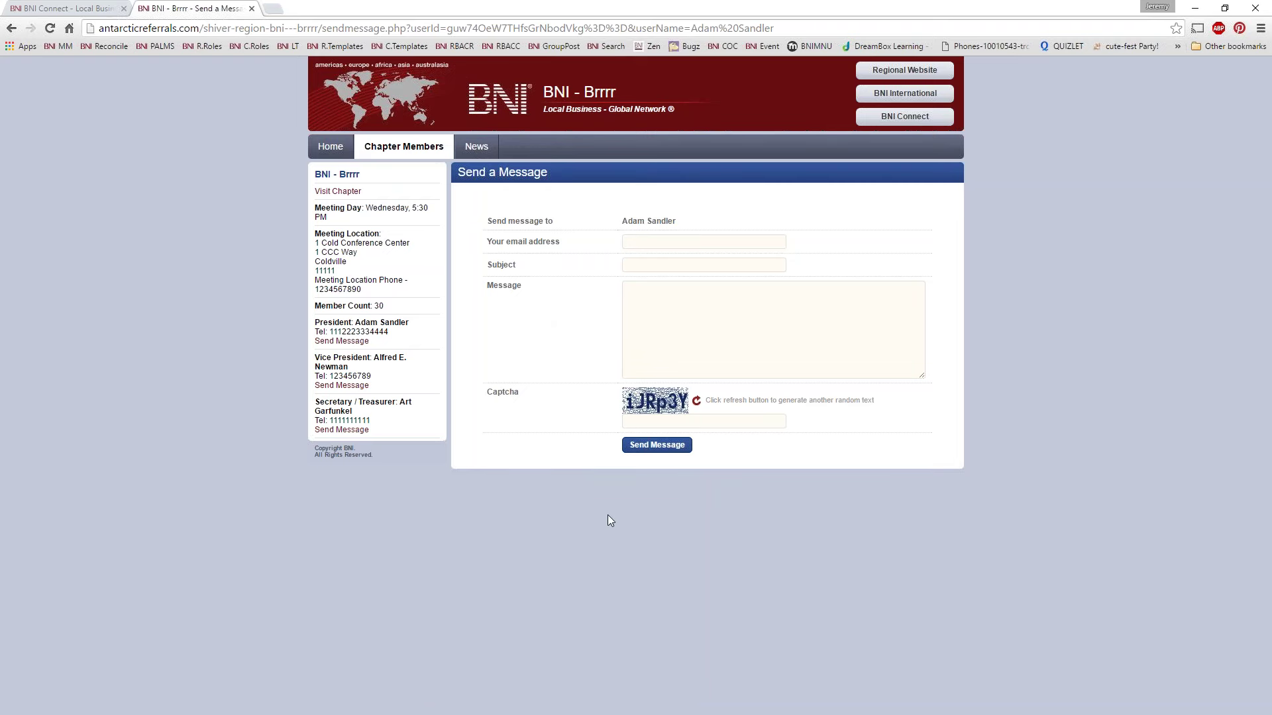
Compare the News and Gallery entries in the editor with the pages offered in the live site's navigation.
click(63, 8)
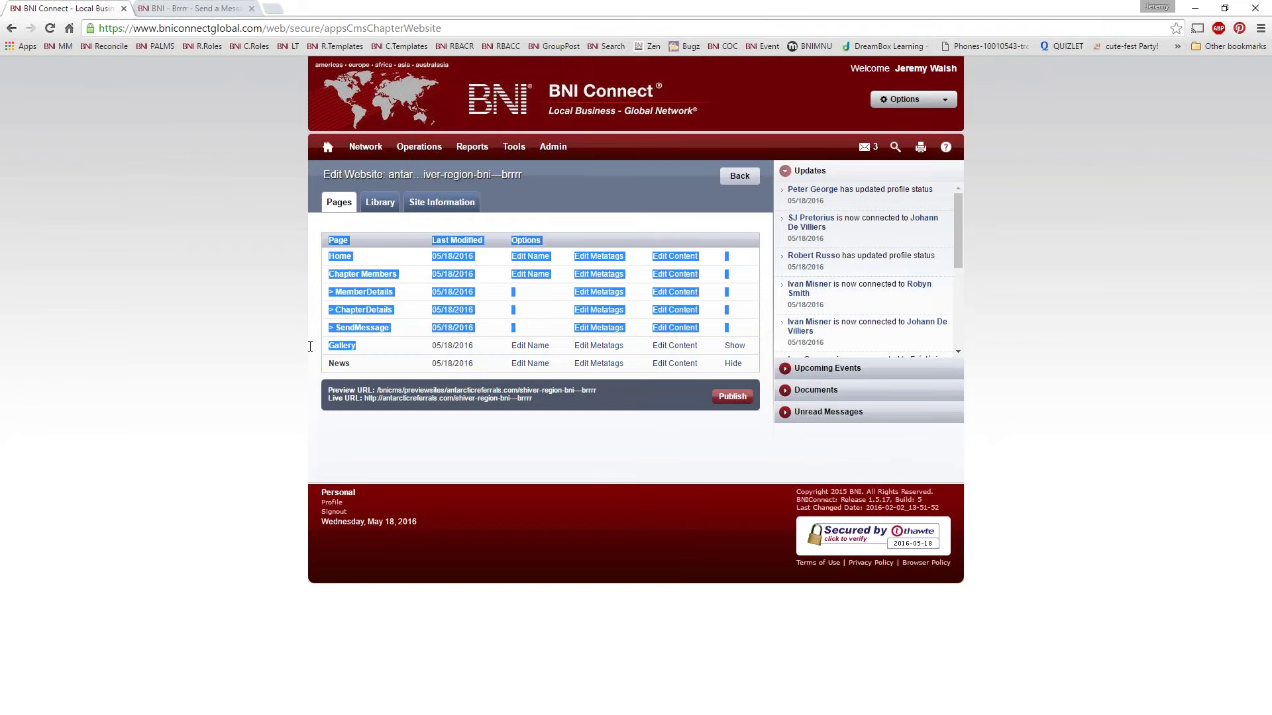
click(363, 375)
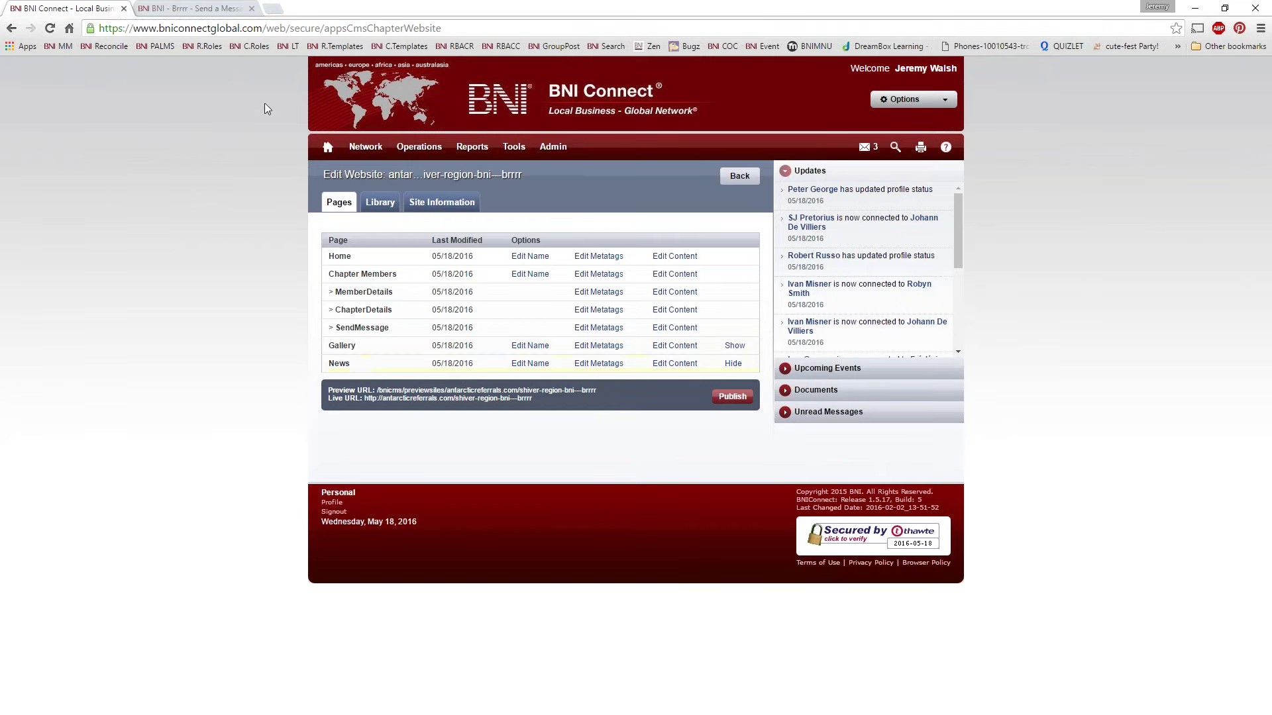
click(214, 9)
click(480, 151)
click(93, 8)
double_click(351, 346)
click(204, 10)
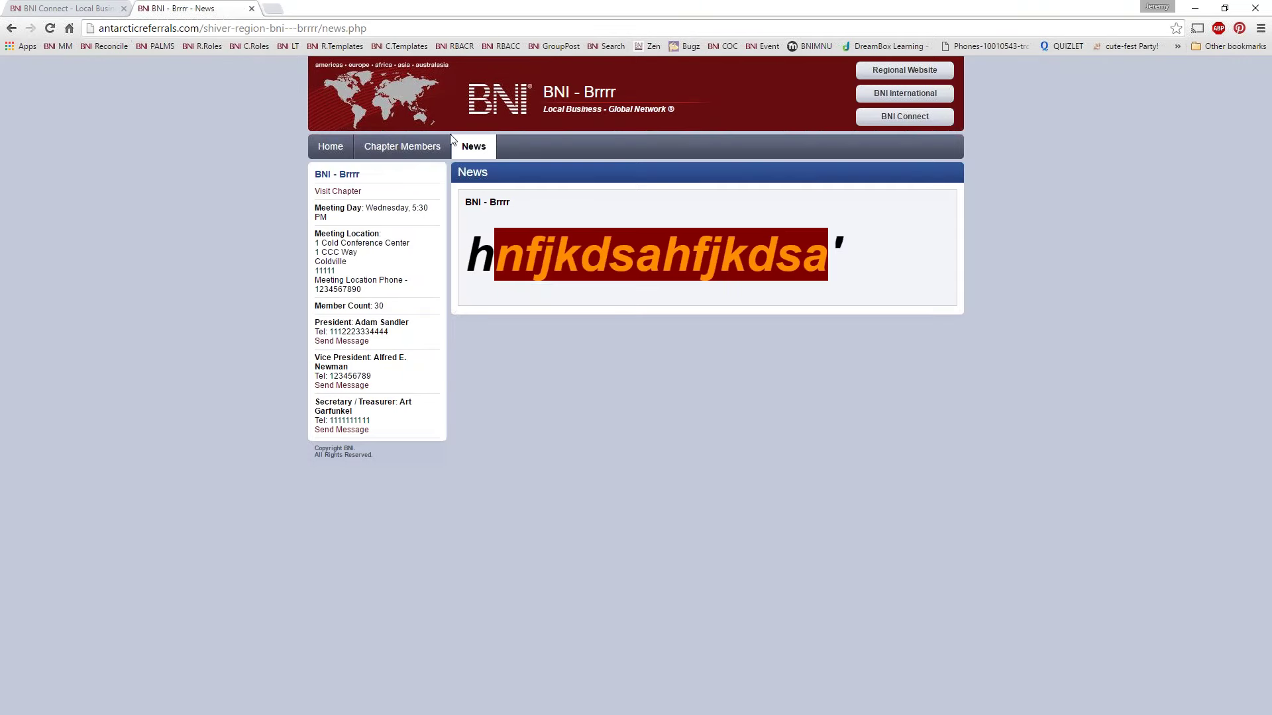
click(51, 8)
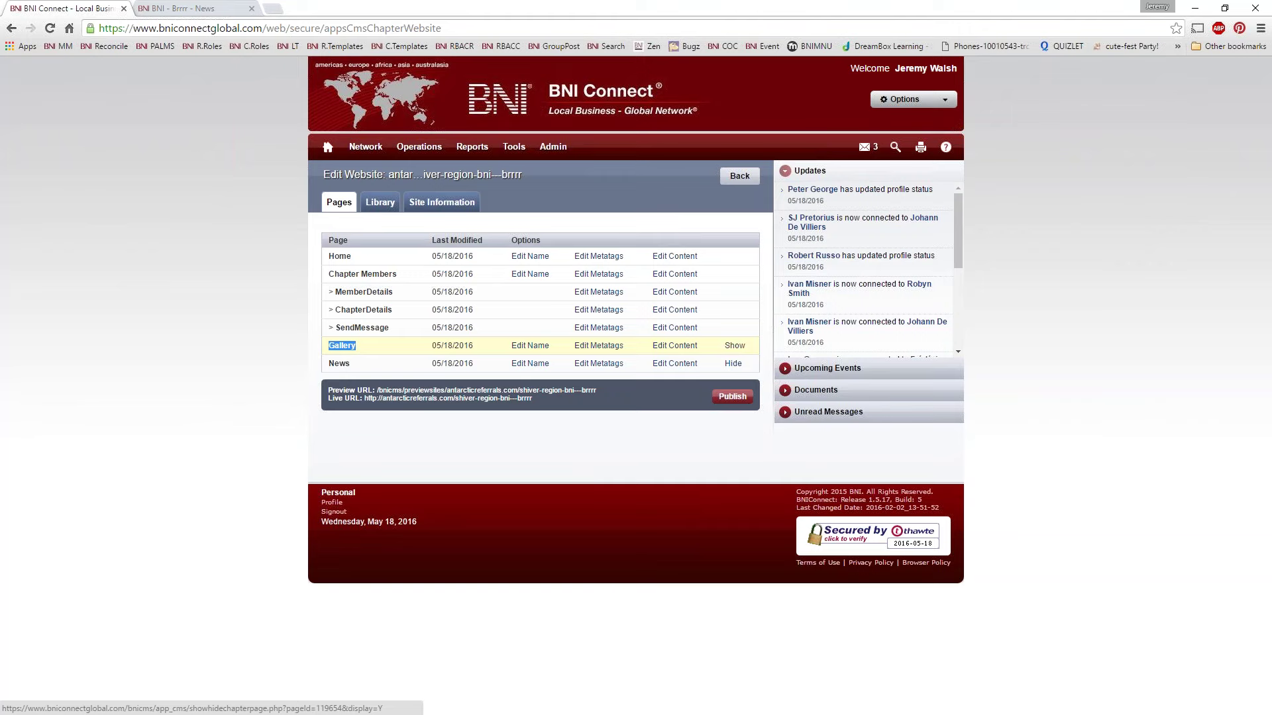
click(199, 8)
click(71, 9)
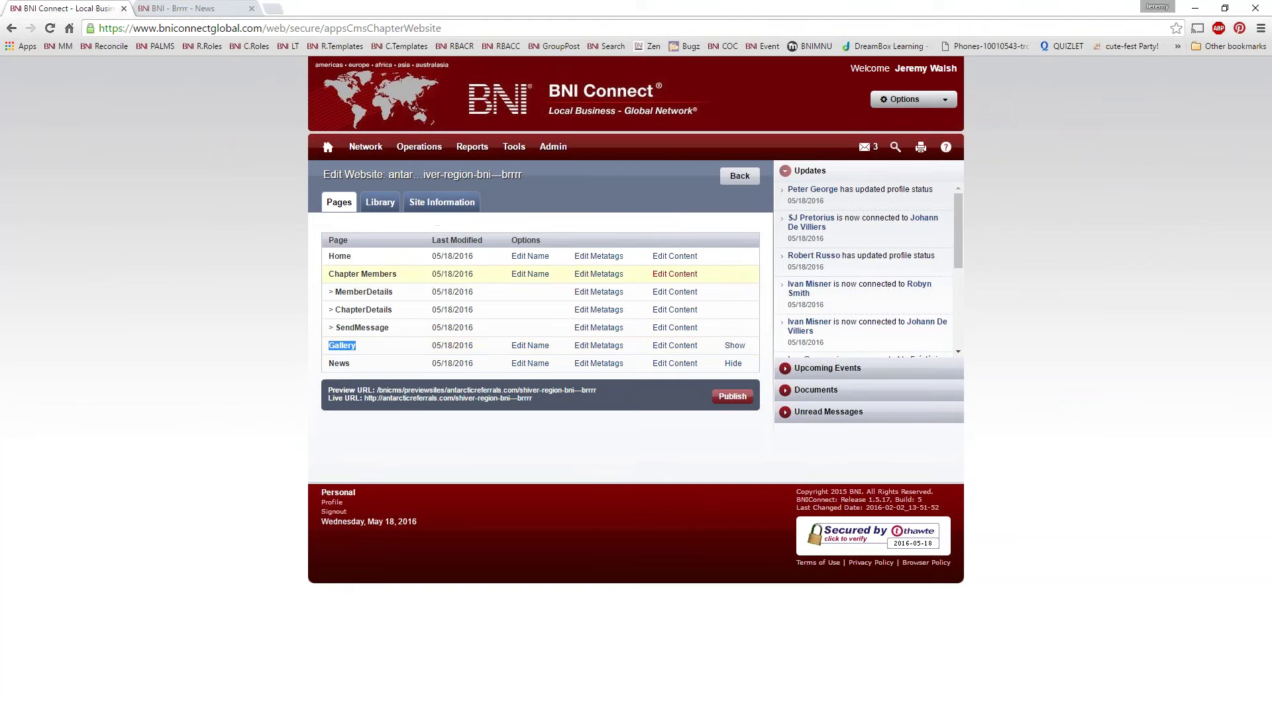
Set the Gallery page to show, and reload the live News page to check the site's navigation.
click(734, 345)
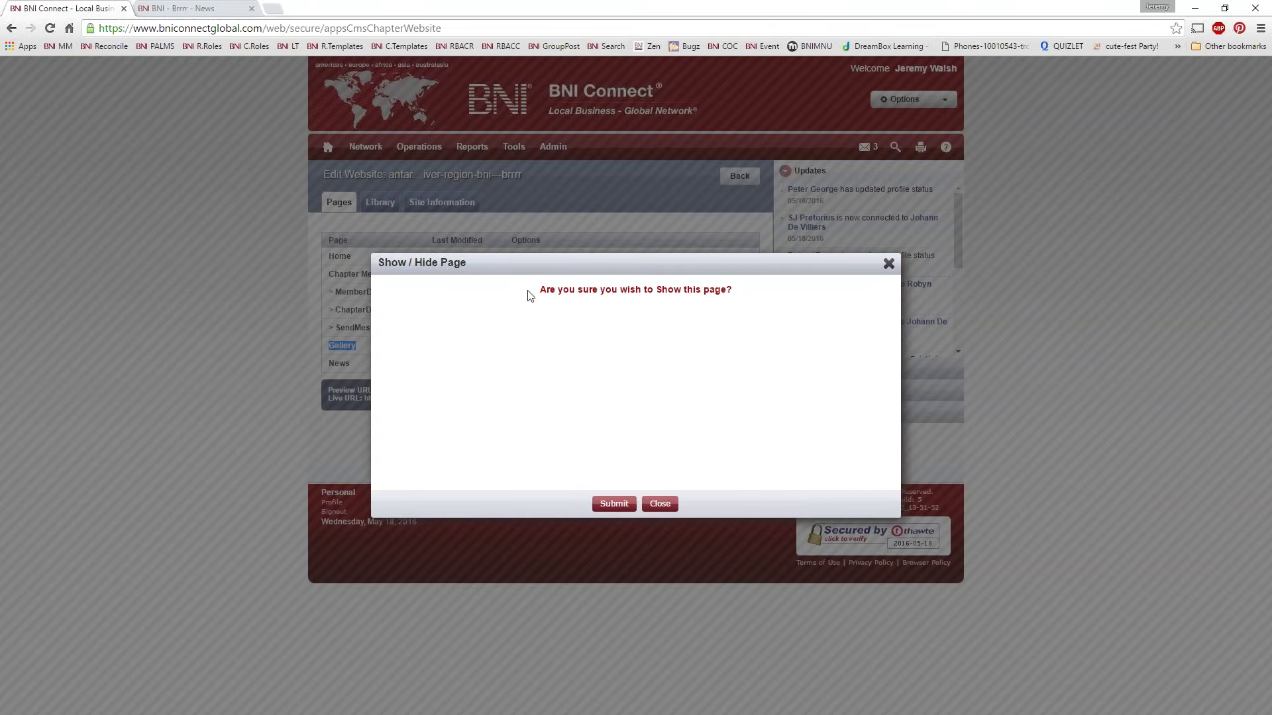
click(612, 503)
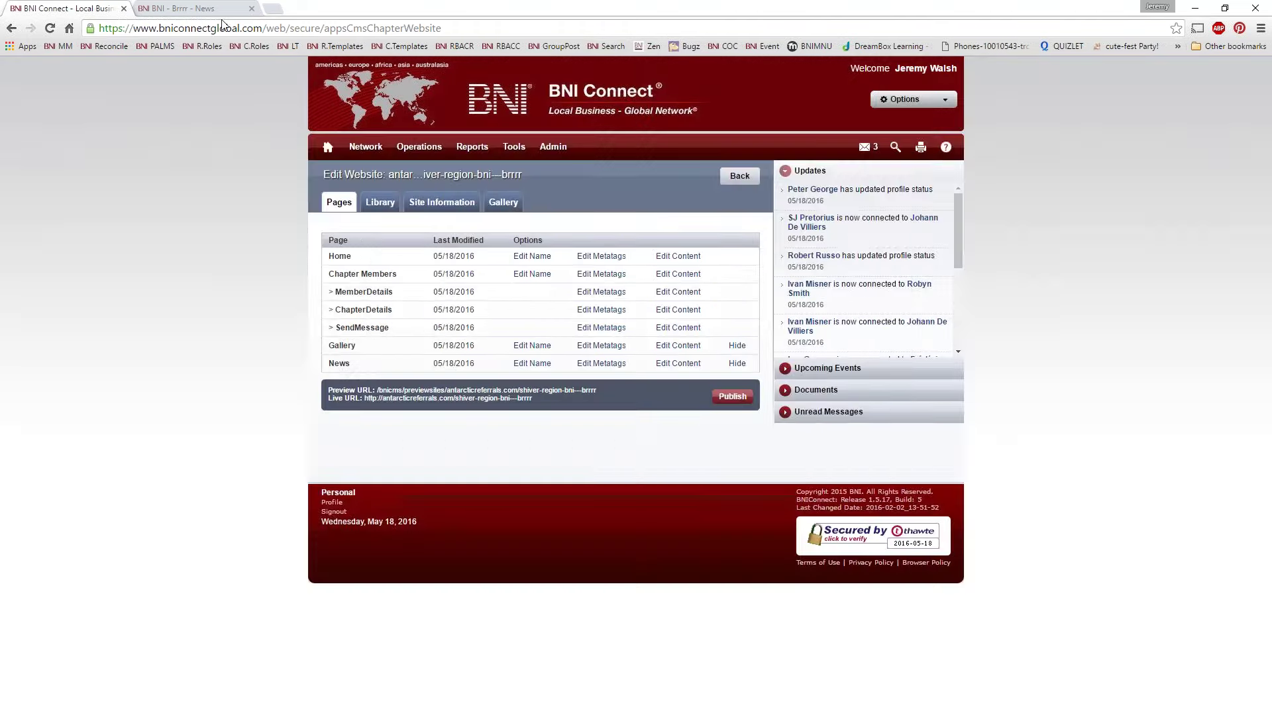
click(212, 9)
right_click(173, 166)
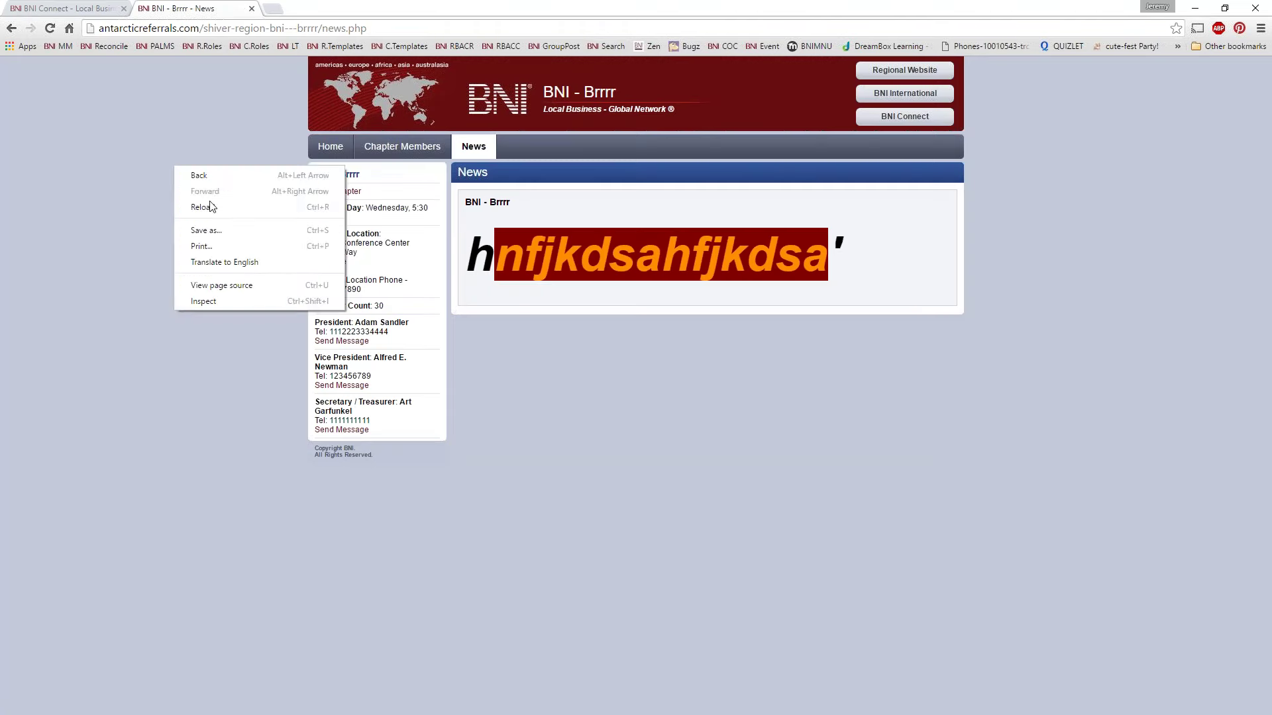
click(213, 205)
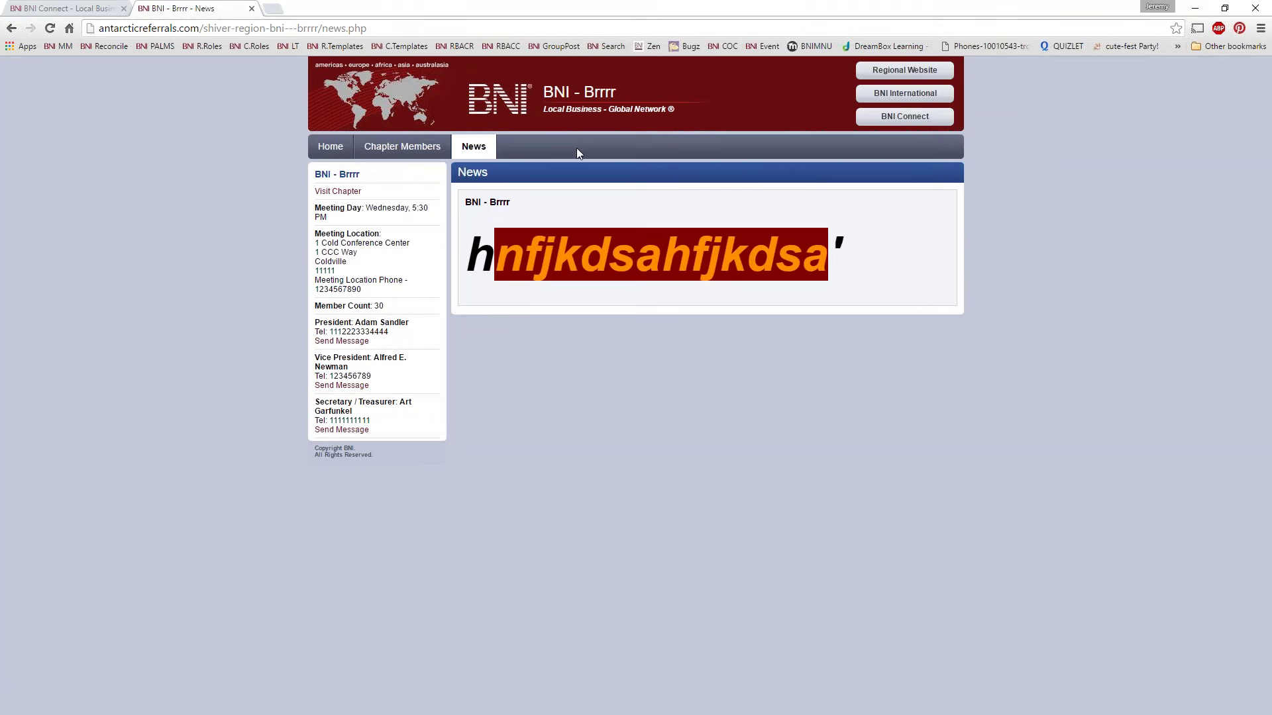
click(53, 9)
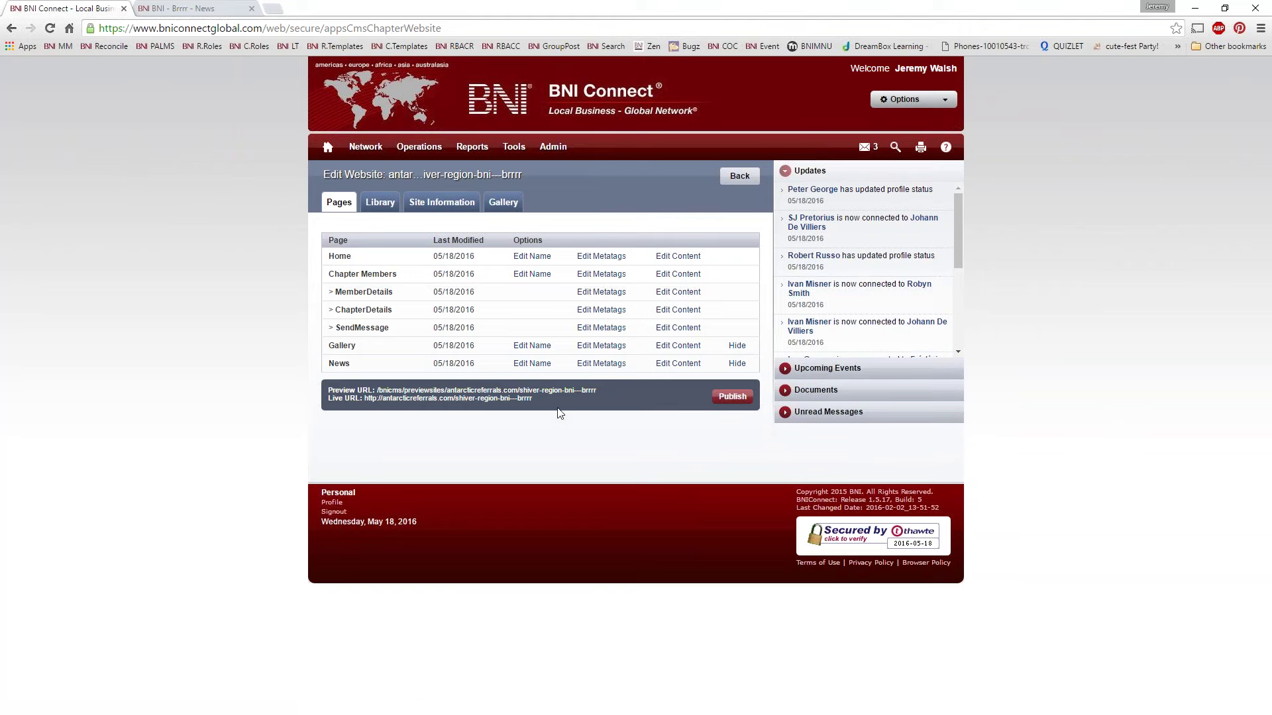
Open the preview version of the site, view its Gallery page and compare its navigation with the live site.
click(573, 391)
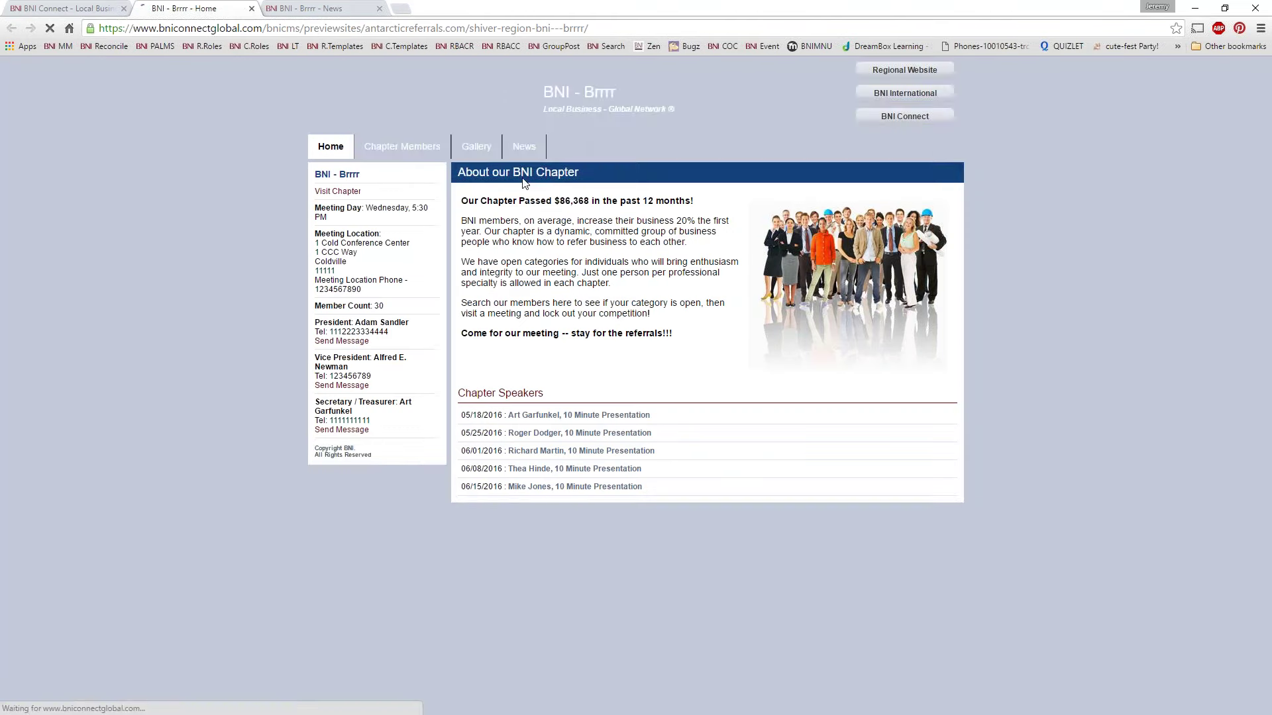
click(485, 152)
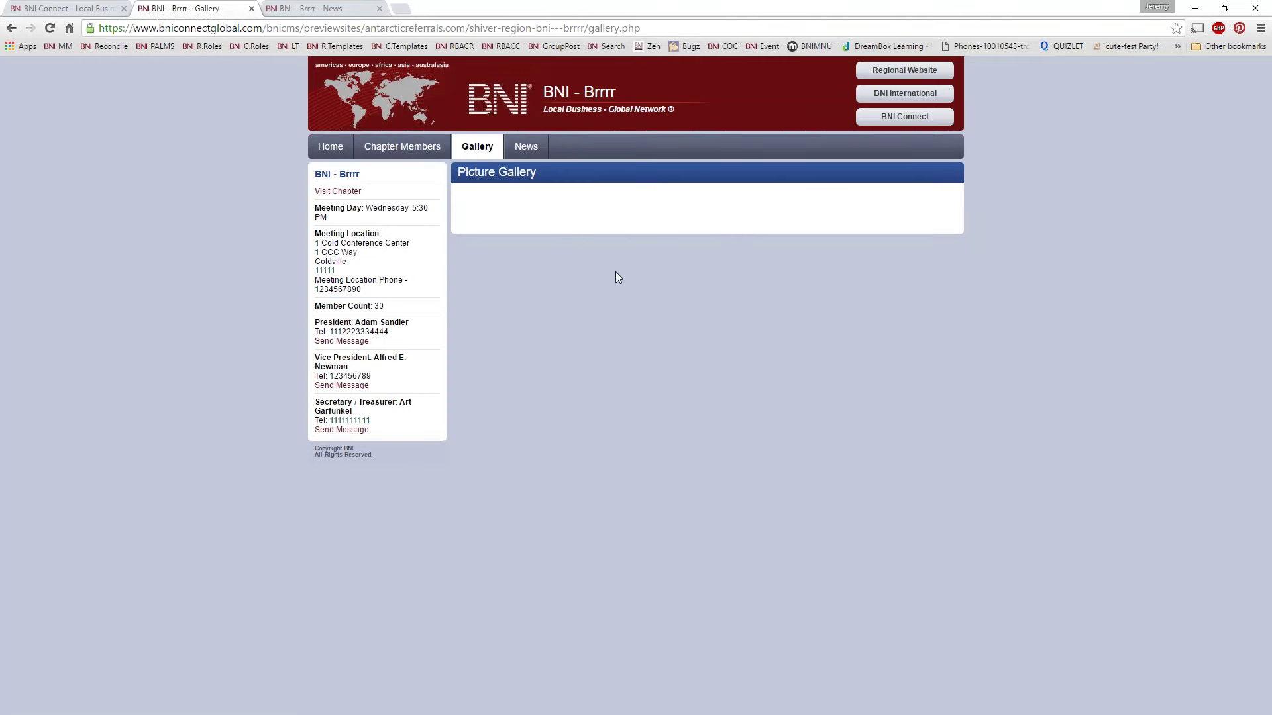
click(335, 151)
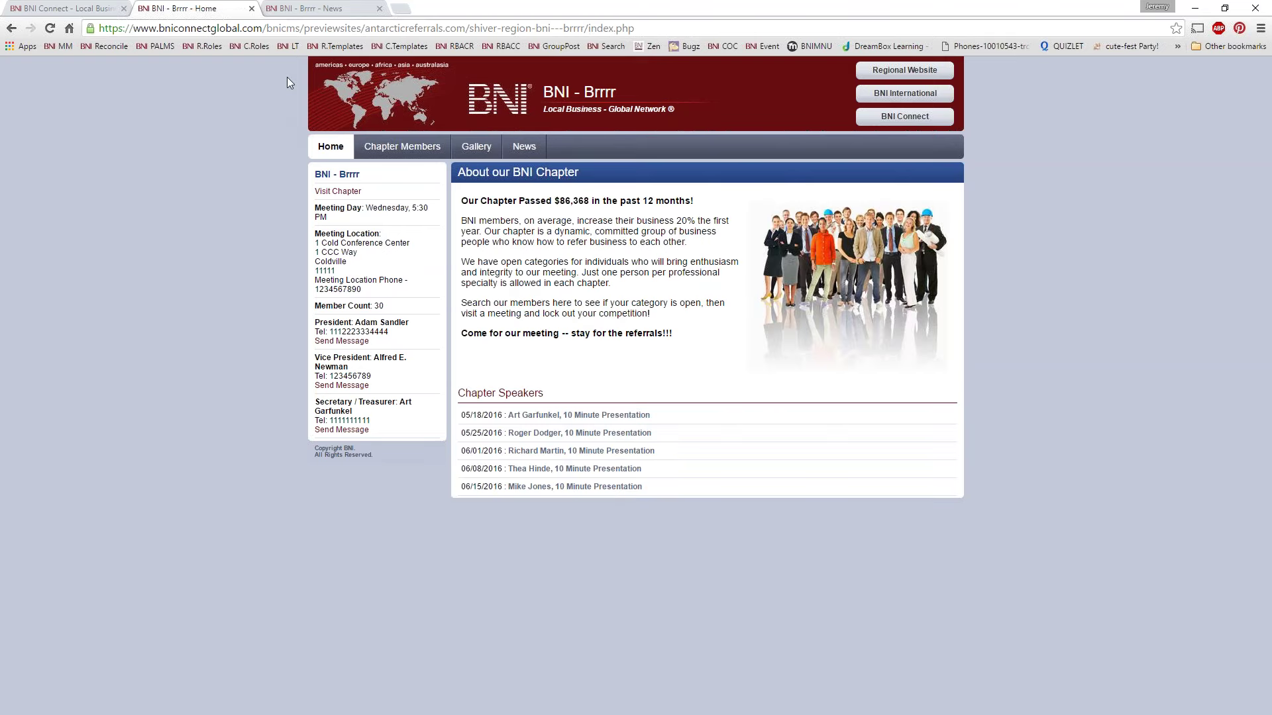
click(313, 10)
click(344, 156)
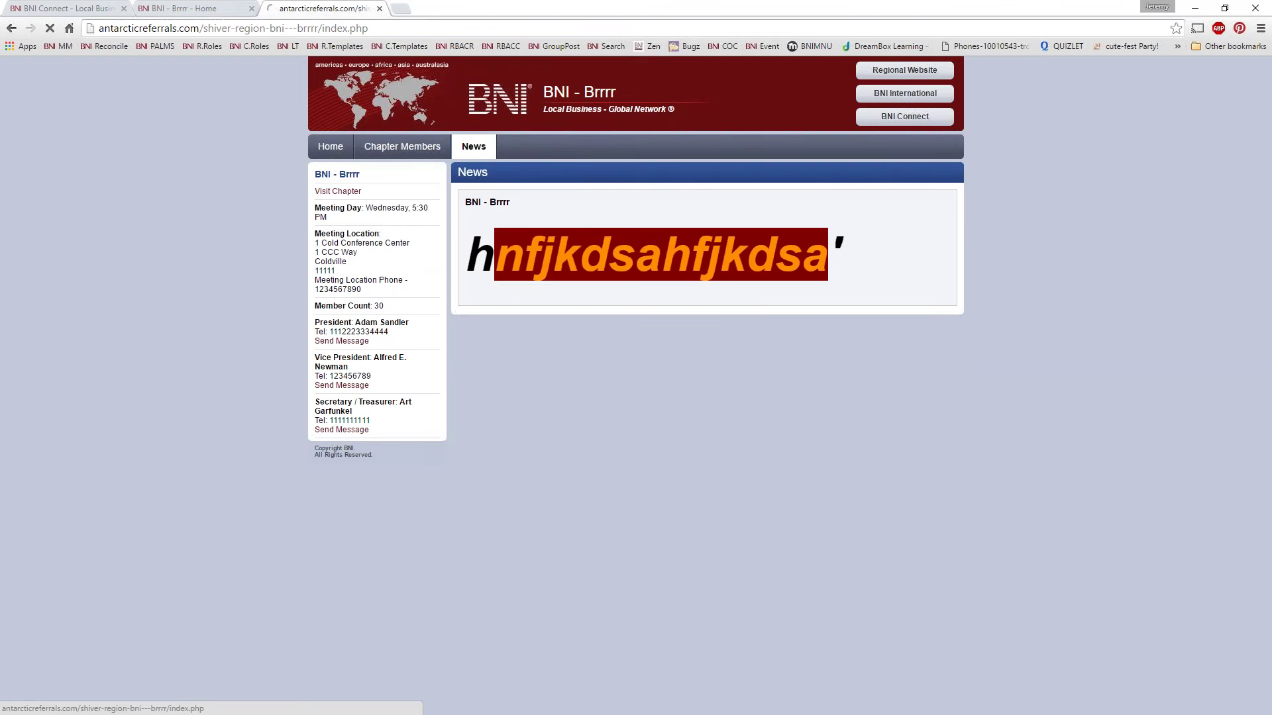
click(379, 9)
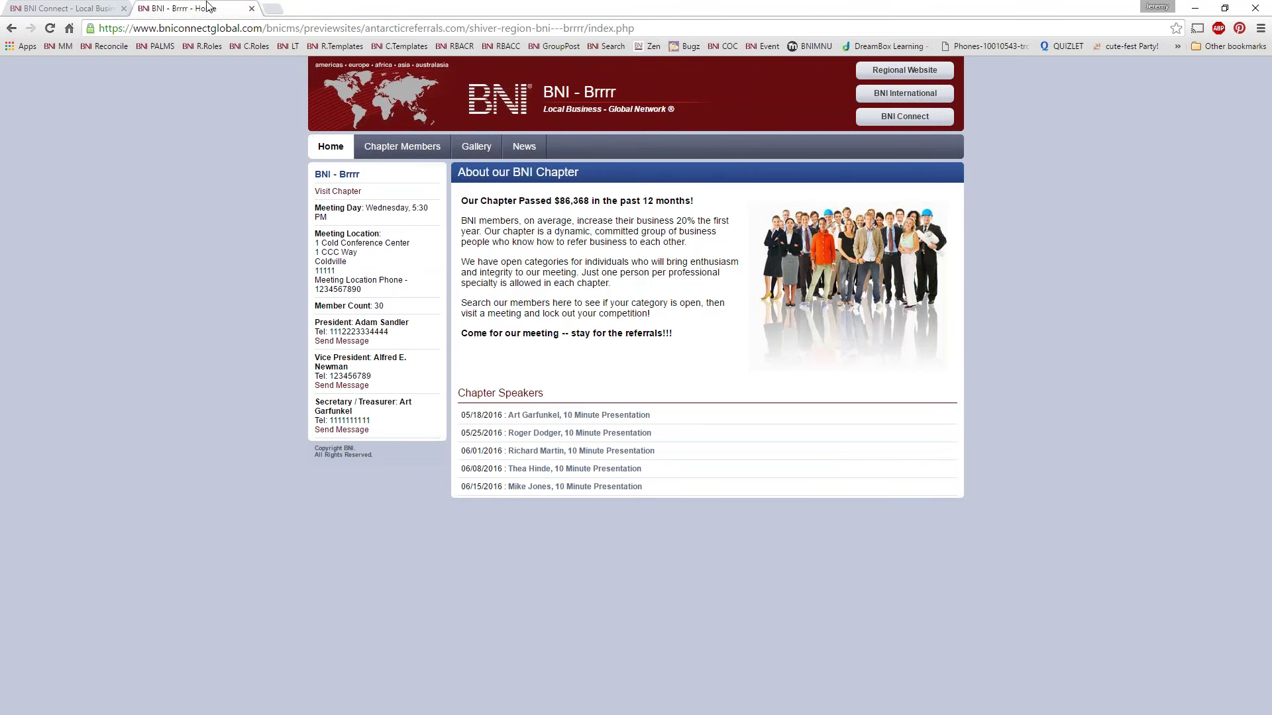
click(251, 9)
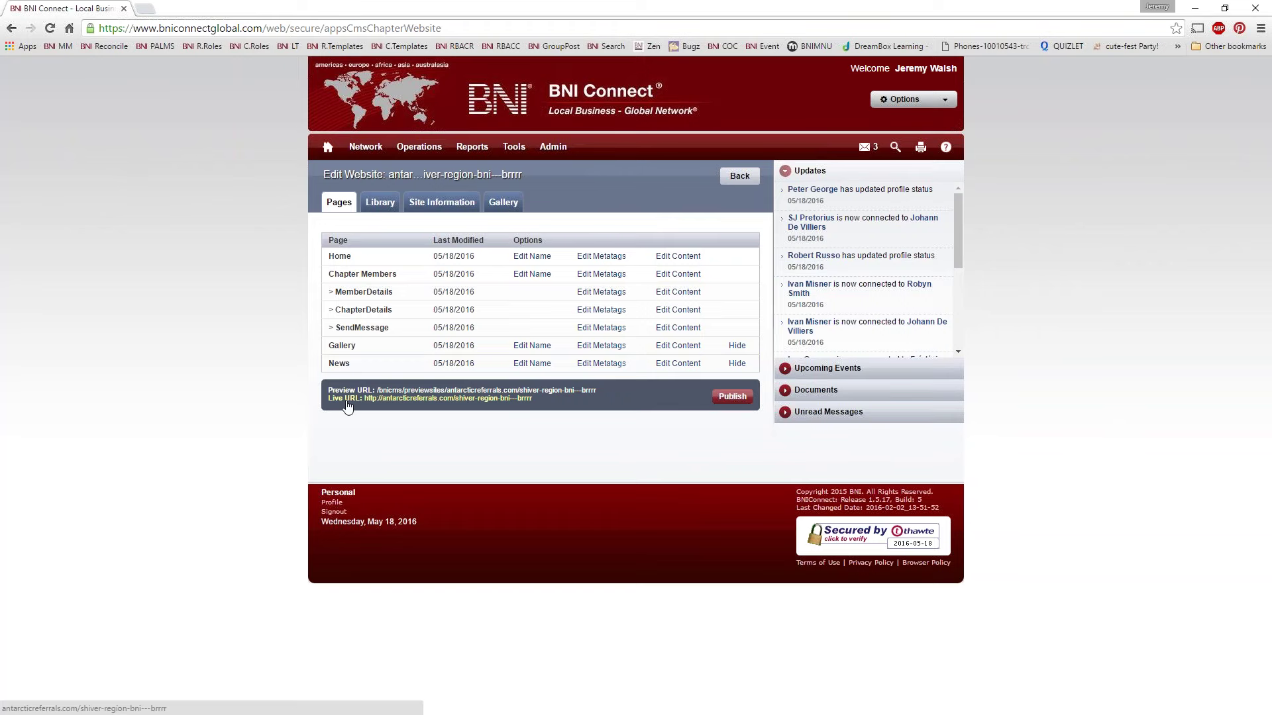
Publish the chapter website and open its live URL to check for the Gallery page.
click(732, 397)
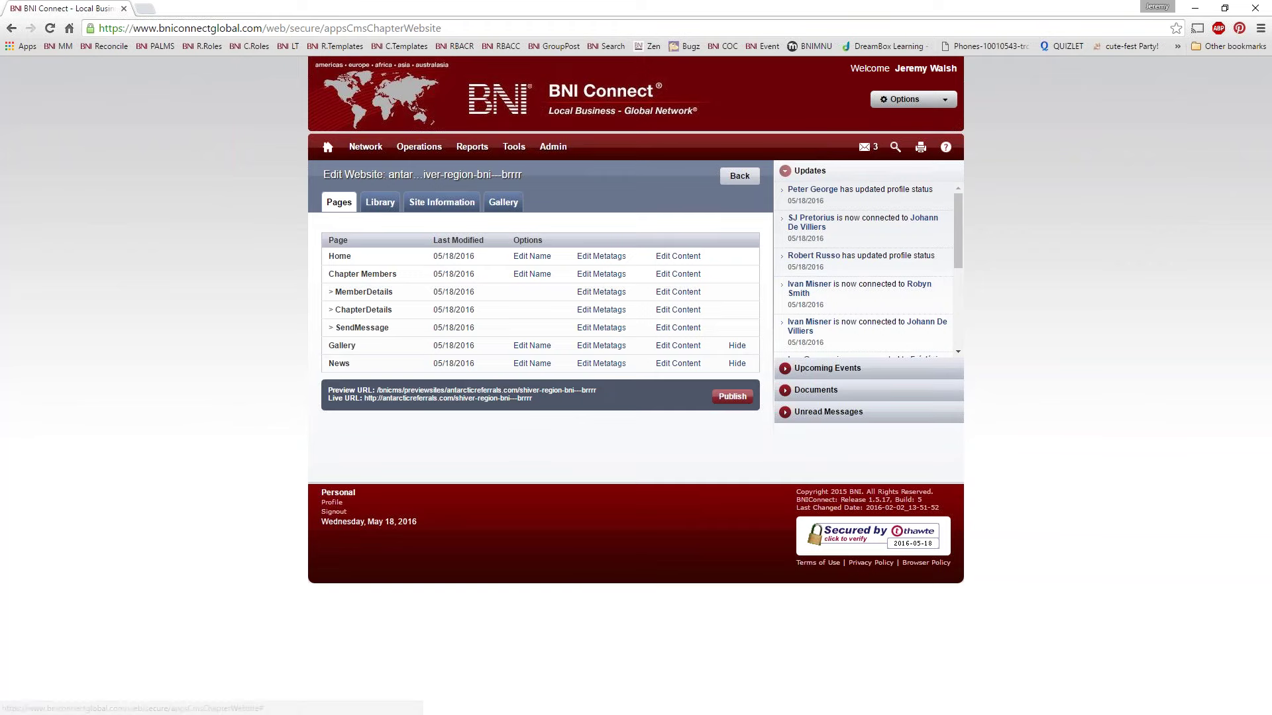
click(369, 398)
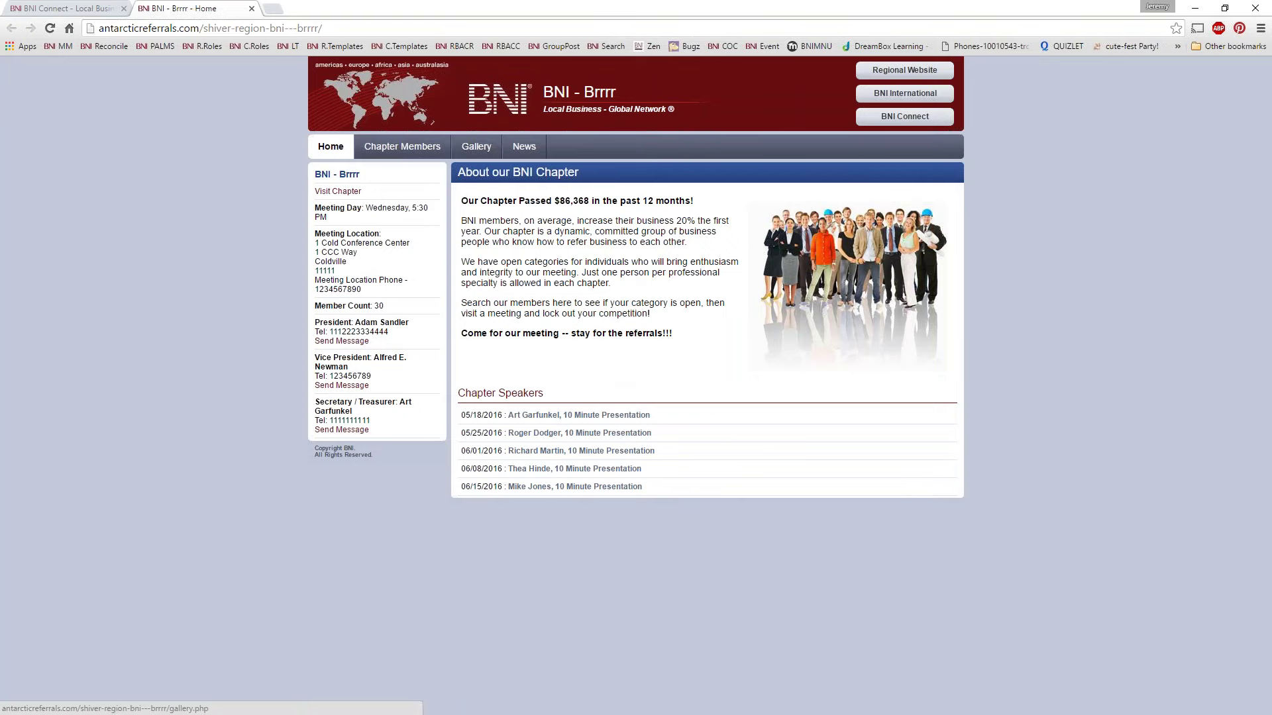
click(94, 8)
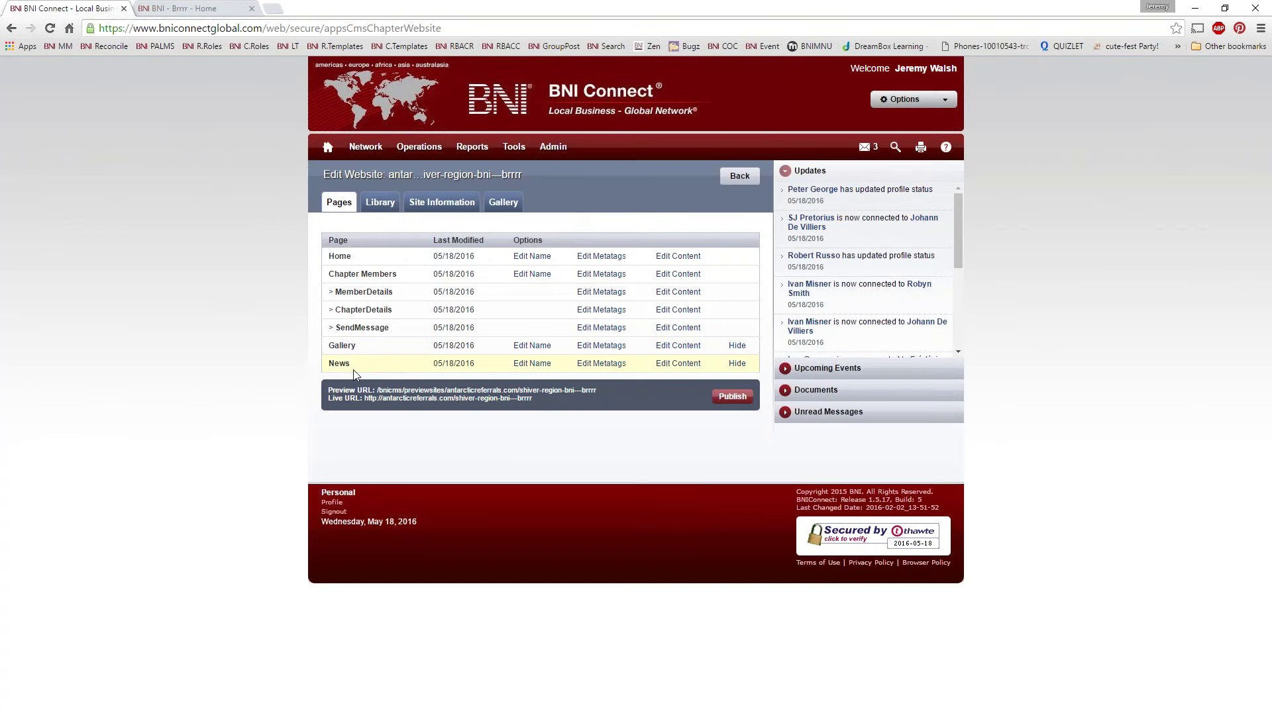
Hide the News page and publish the chapter website.
click(737, 363)
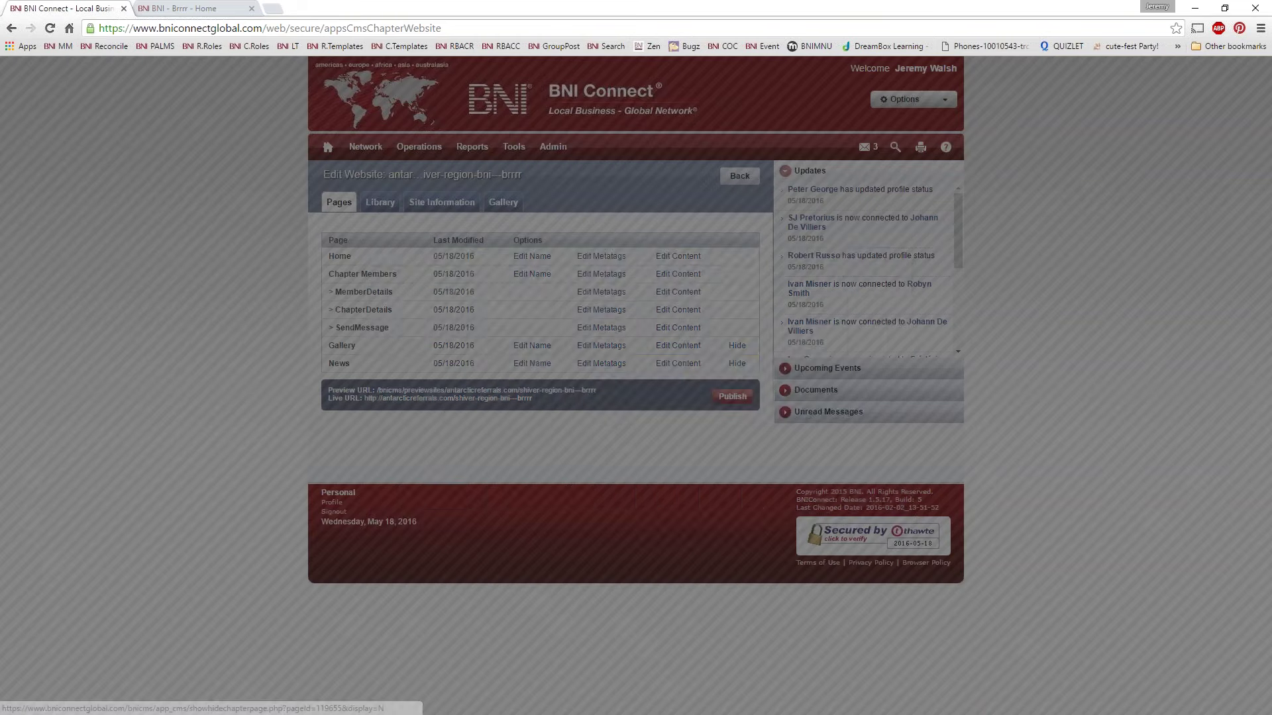
click(614, 504)
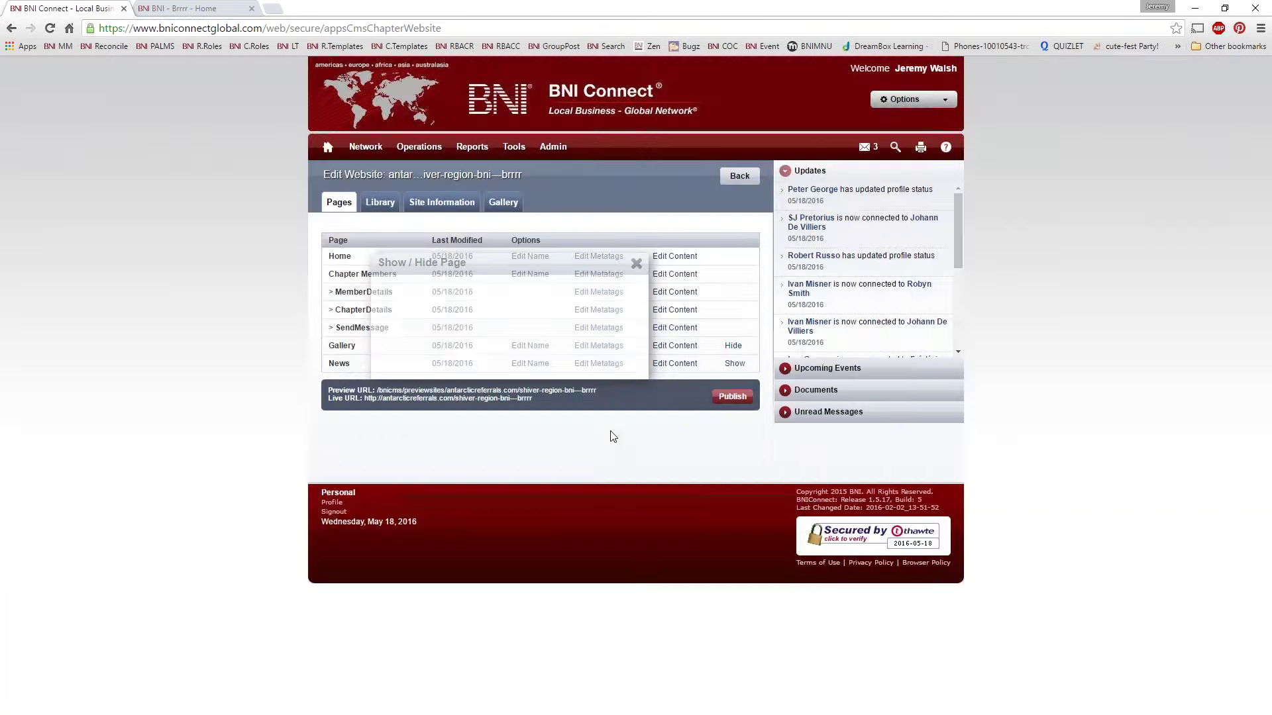
click(732, 396)
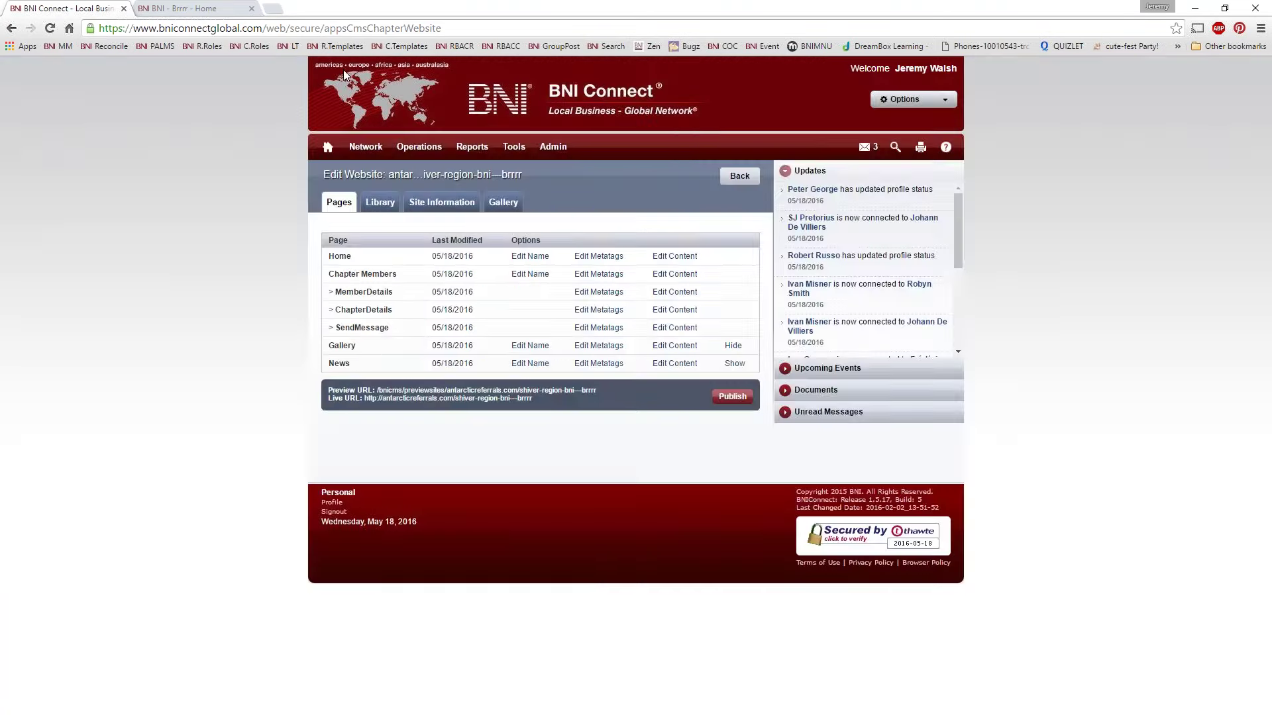
Reload the live site's home page to check its navigation for the News page, and close the live site.
click(216, 9)
right_click(164, 162)
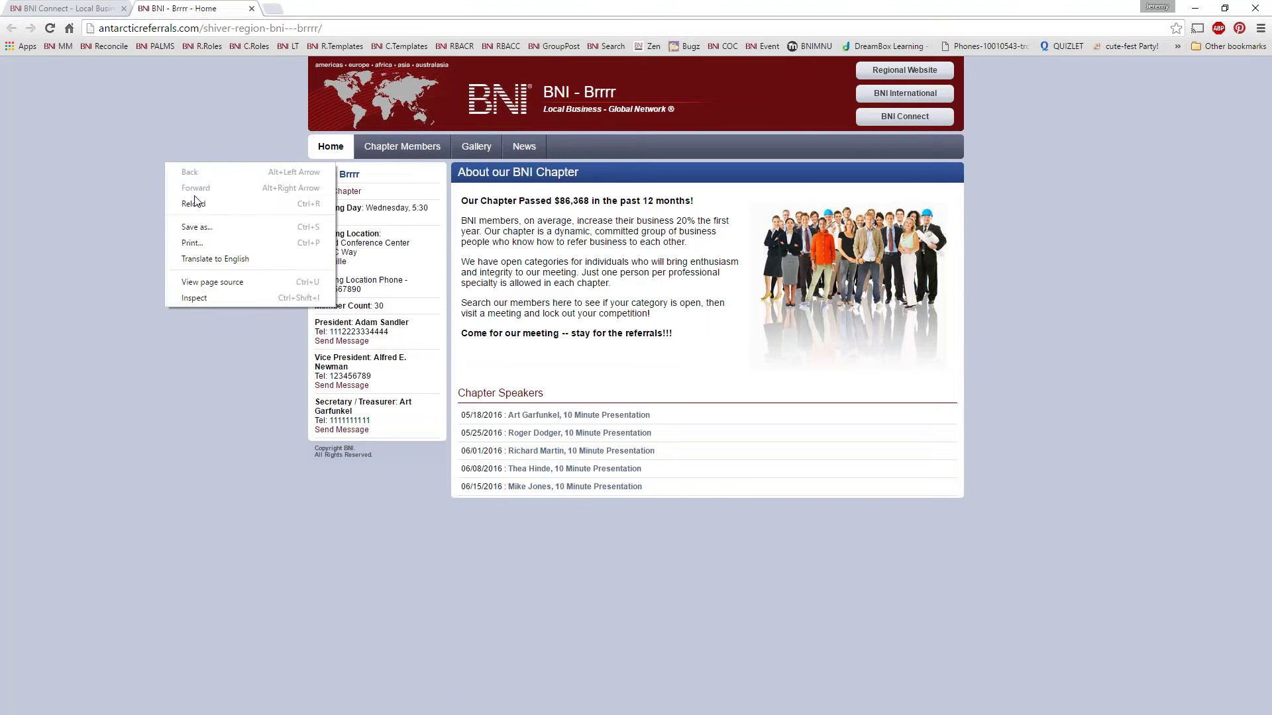
click(198, 204)
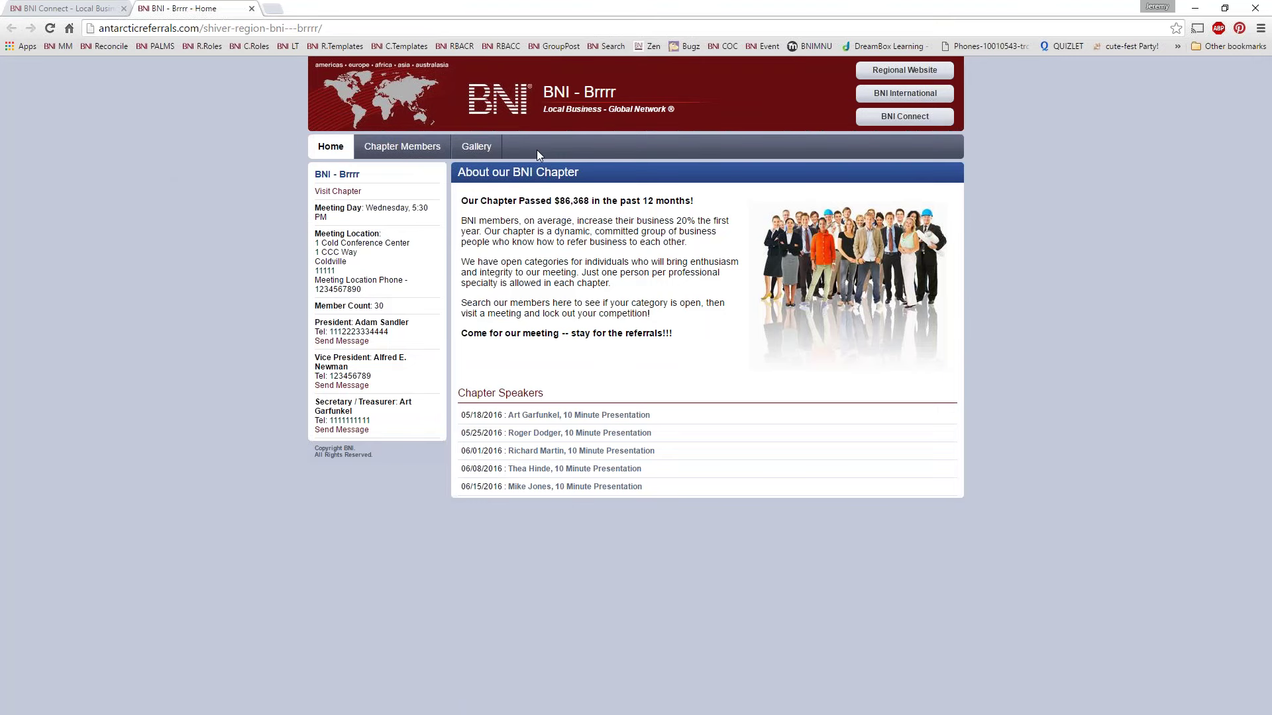
click(78, 9)
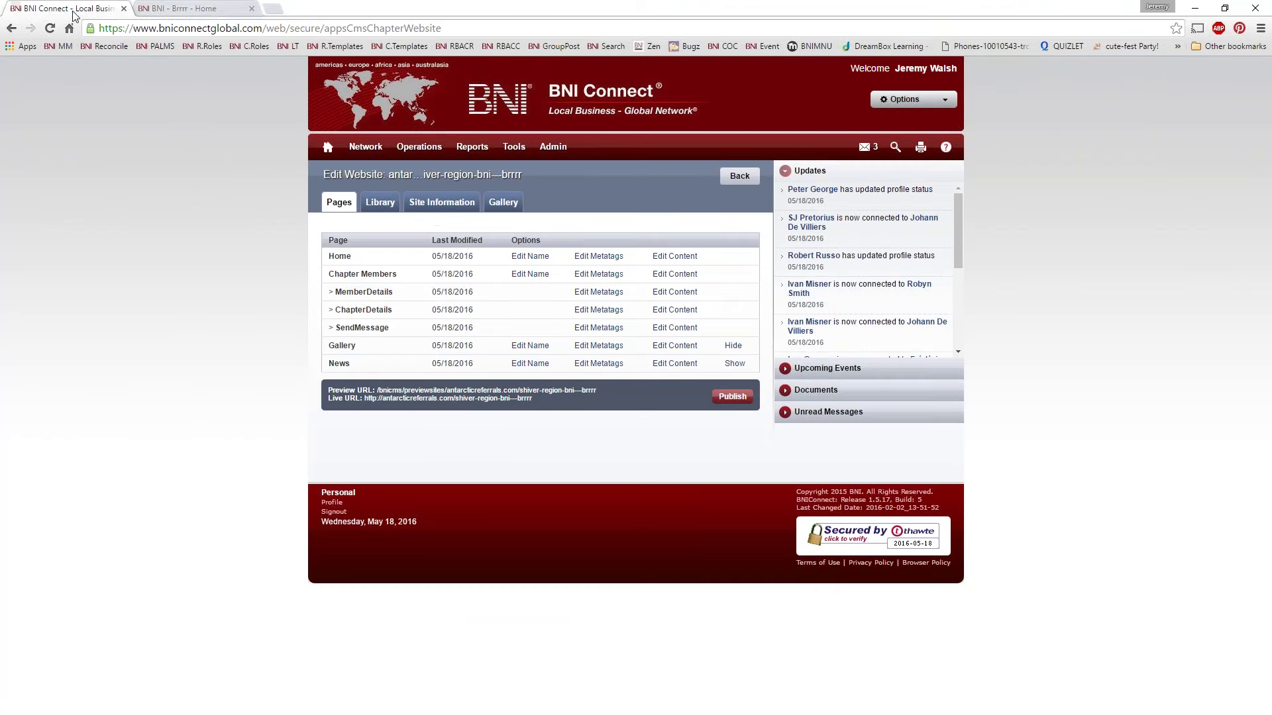
click(251, 9)
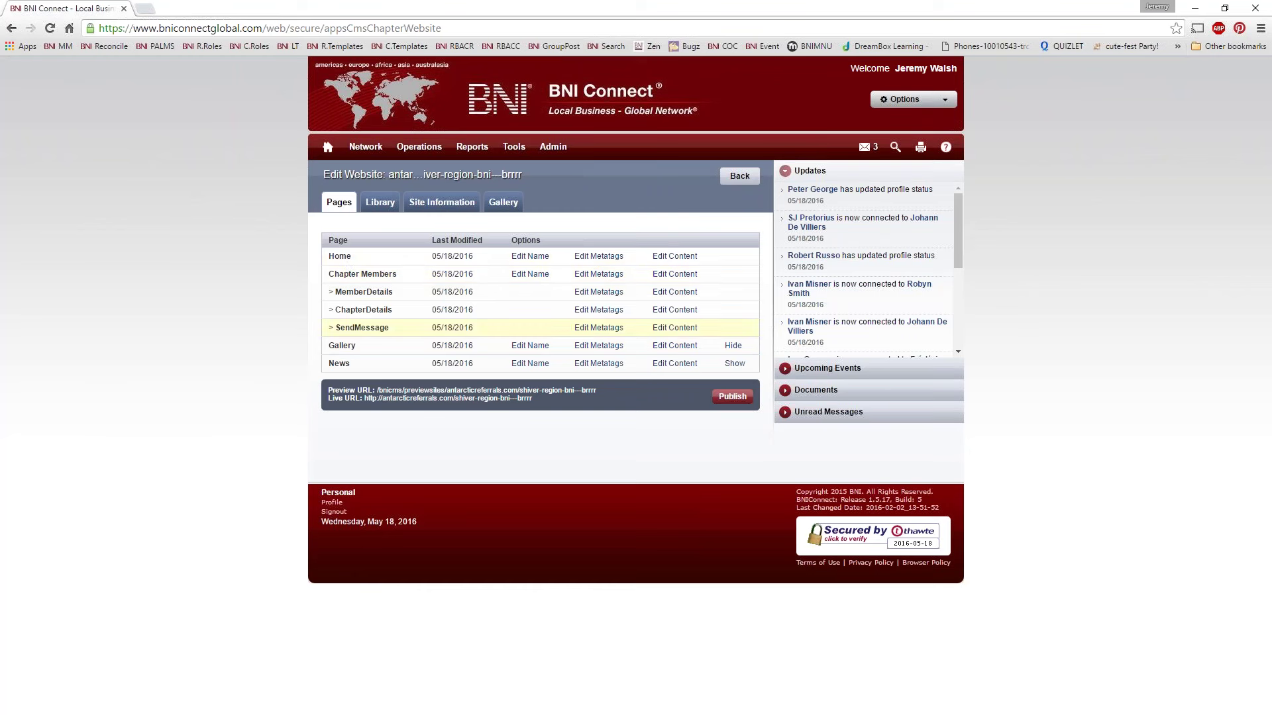
Start an image upload to the website's library and browse to the TRCLogos folder in Dropbox.
click(379, 203)
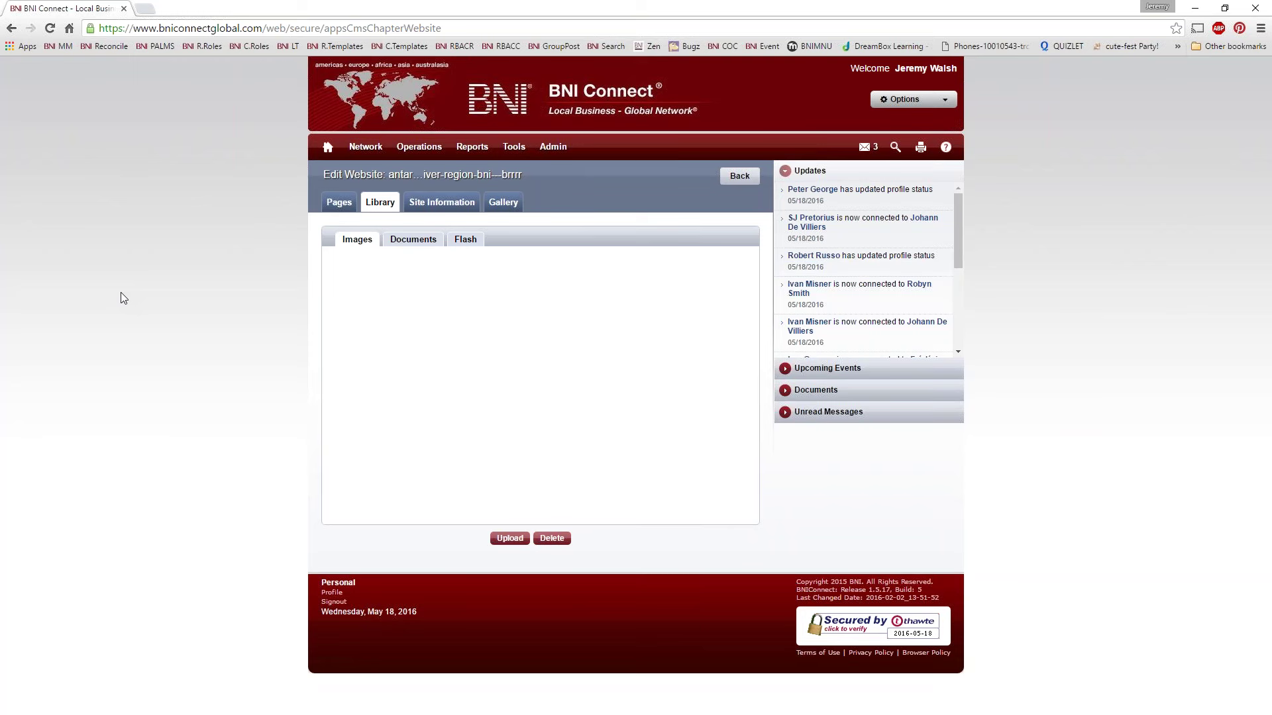
click(510, 538)
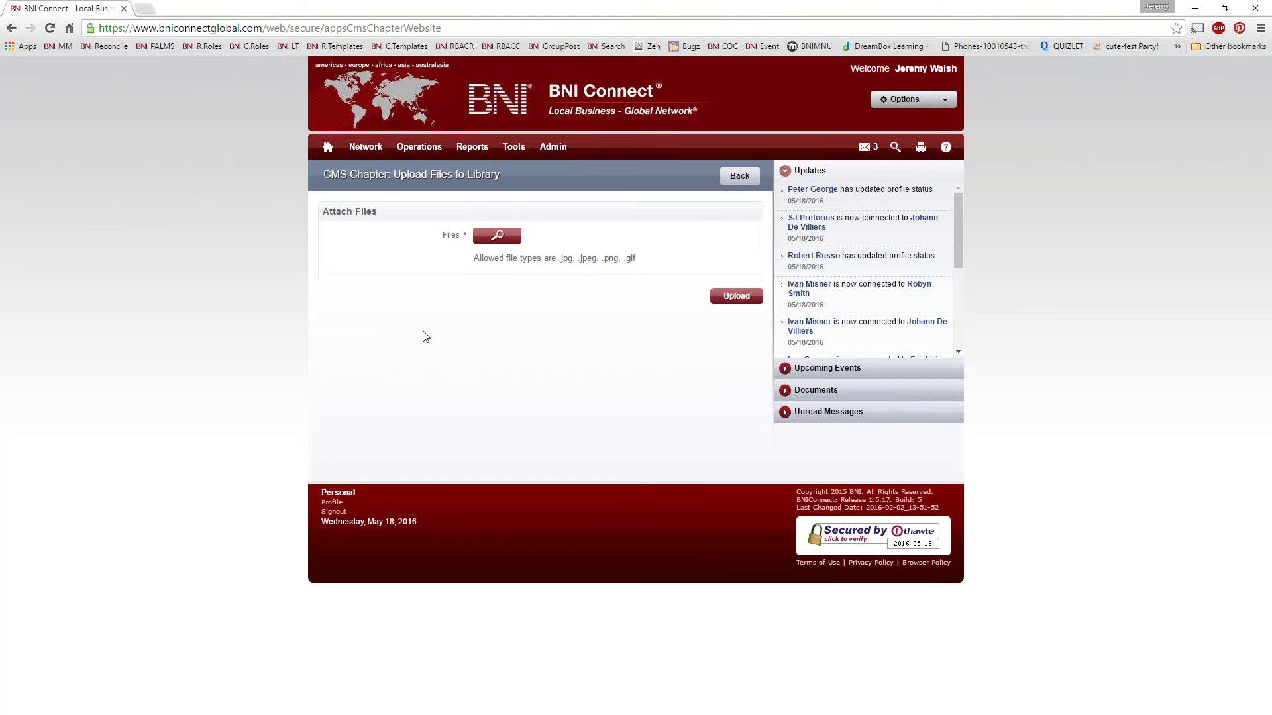
click(498, 239)
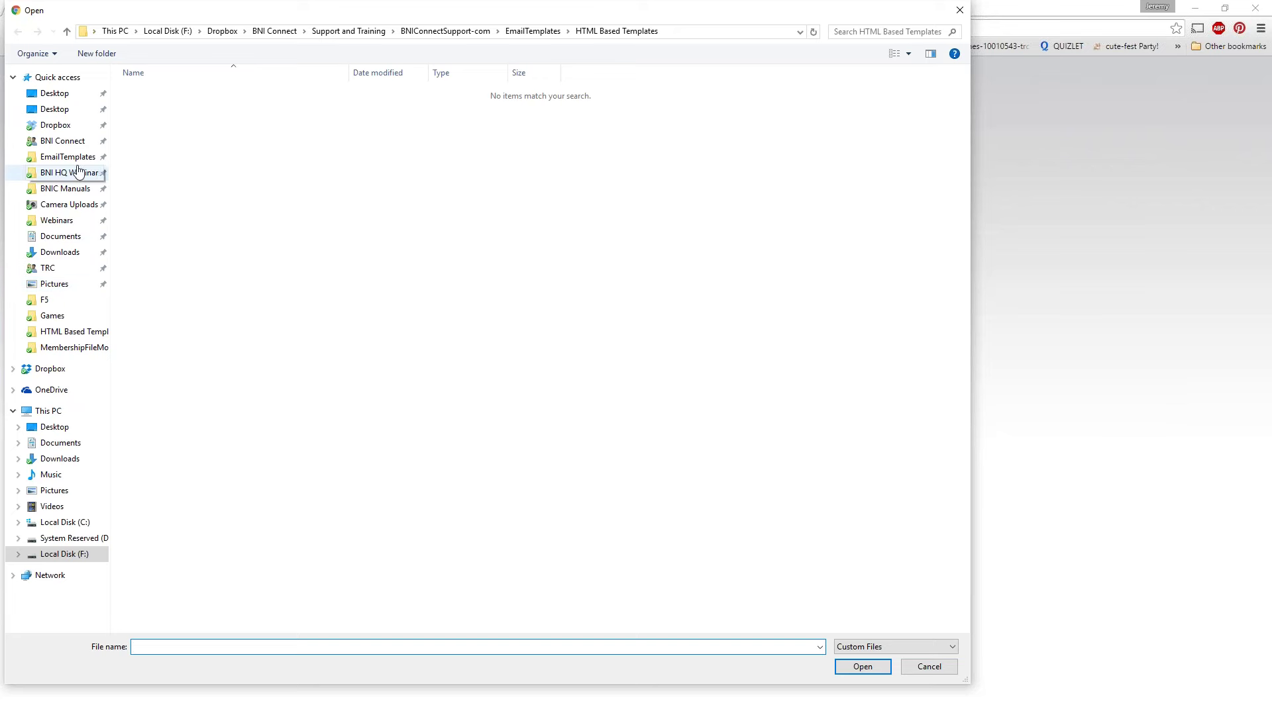
click(72, 125)
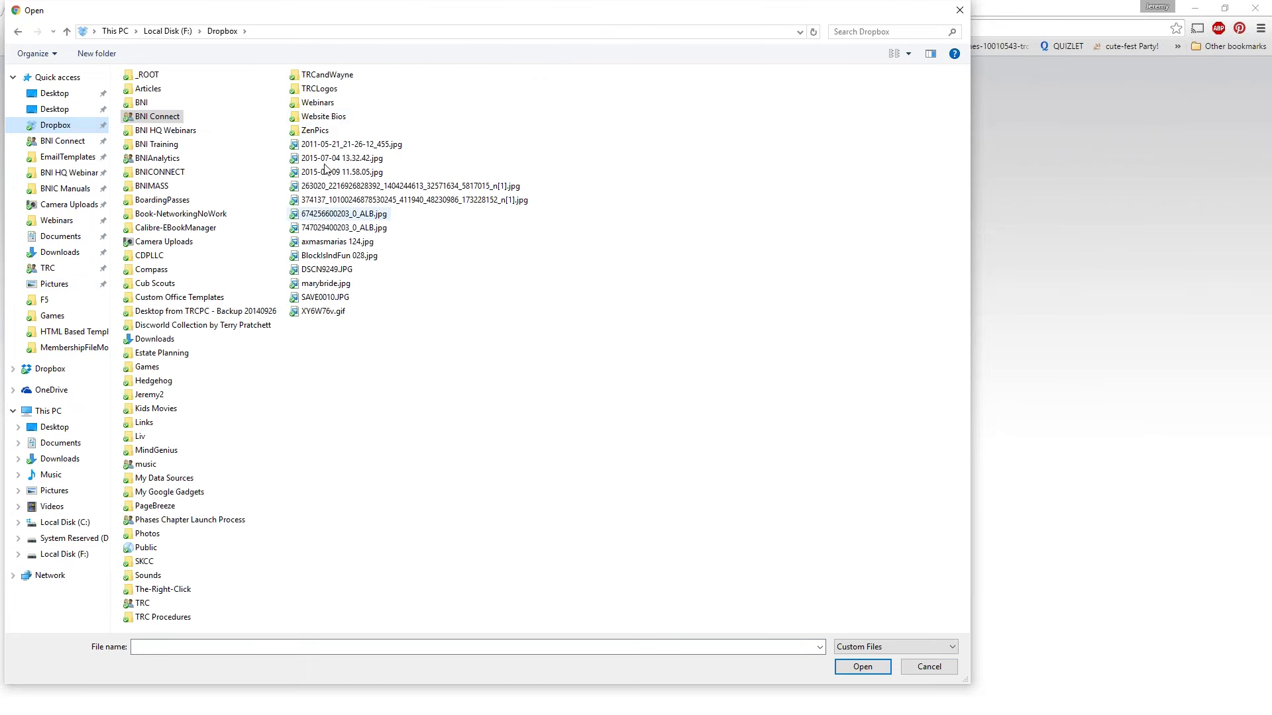
double_click(320, 88)
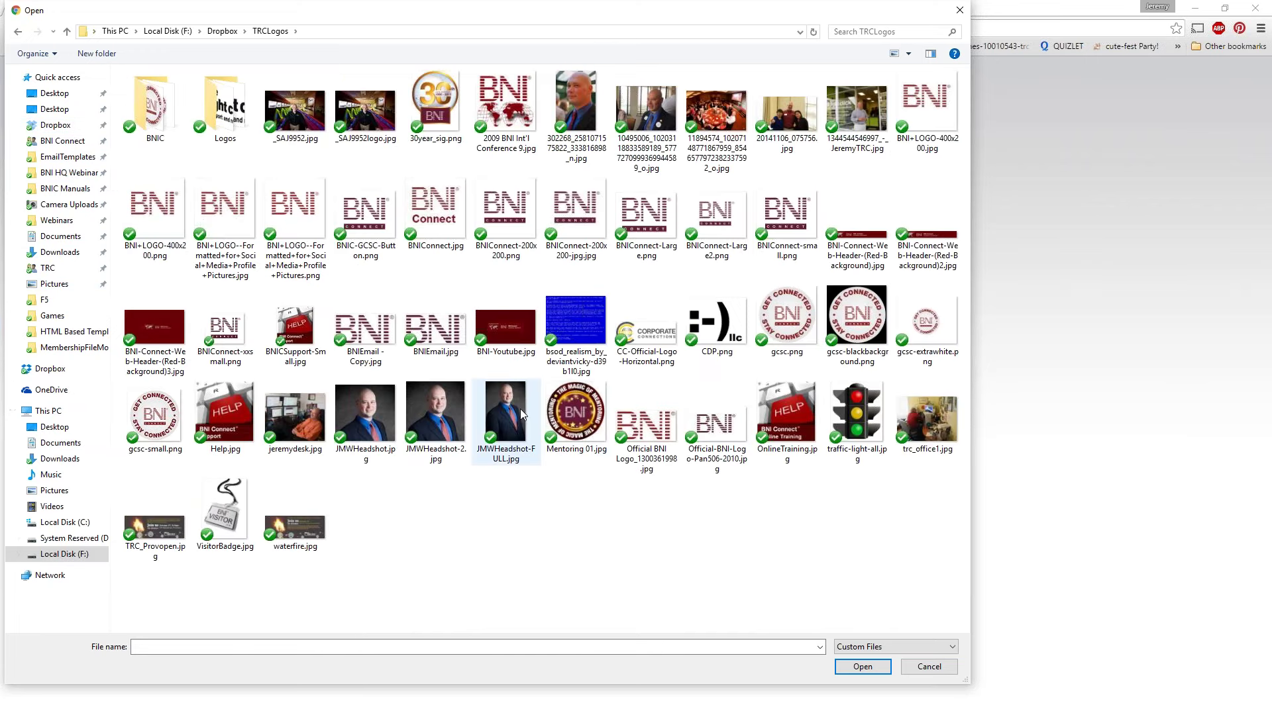
Upload CDP.png, gcsc.png and VisitorBadge.jpg to the library's images.
click(722, 341)
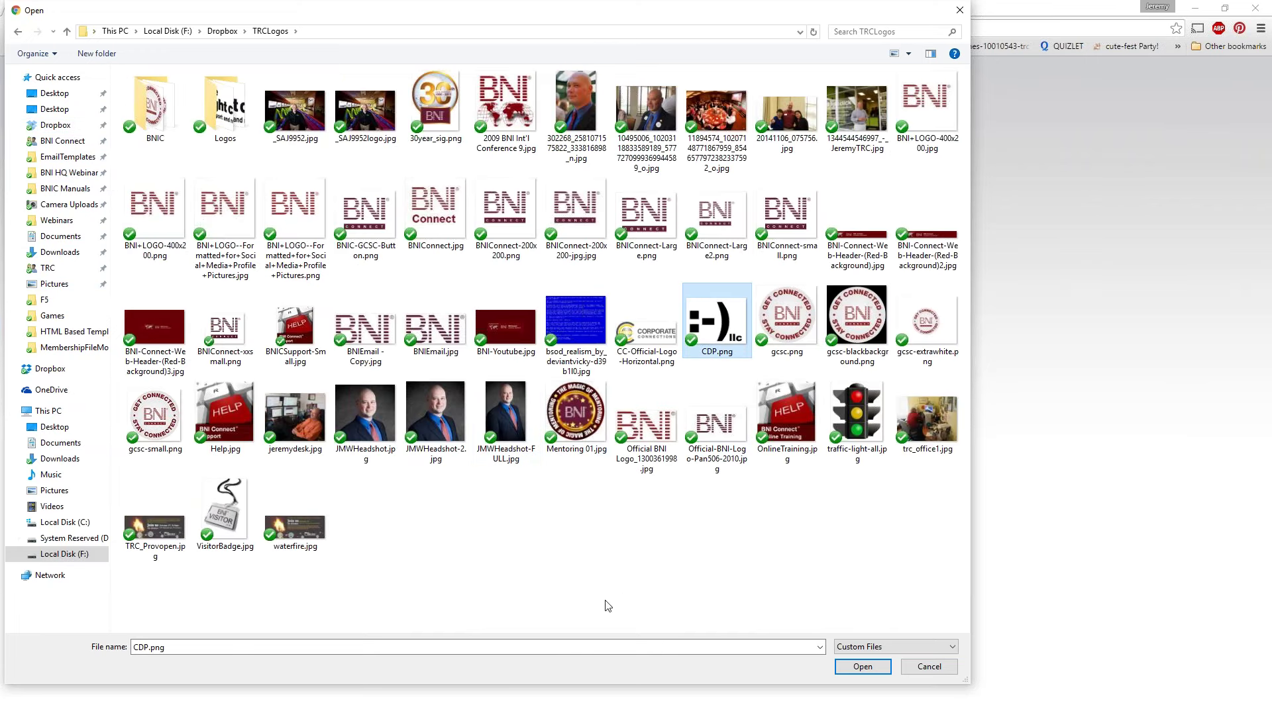
ctrl+click(787, 324)
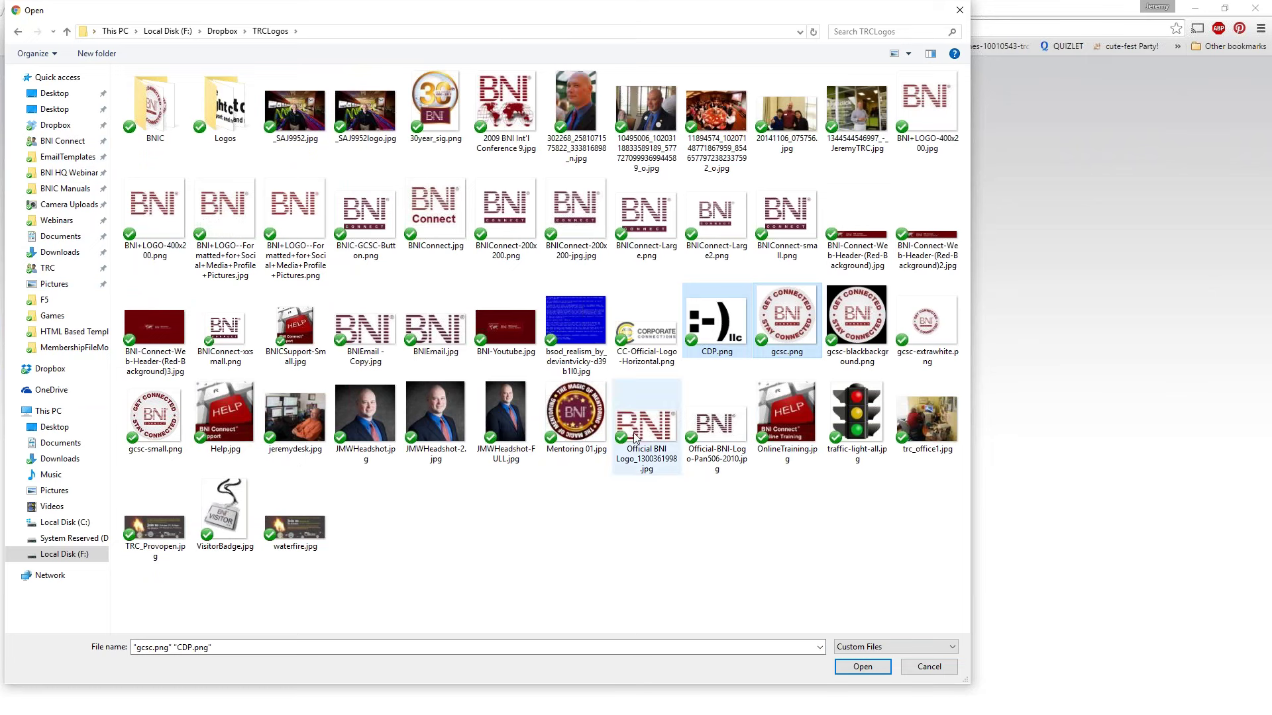
ctrl+click(855, 429)
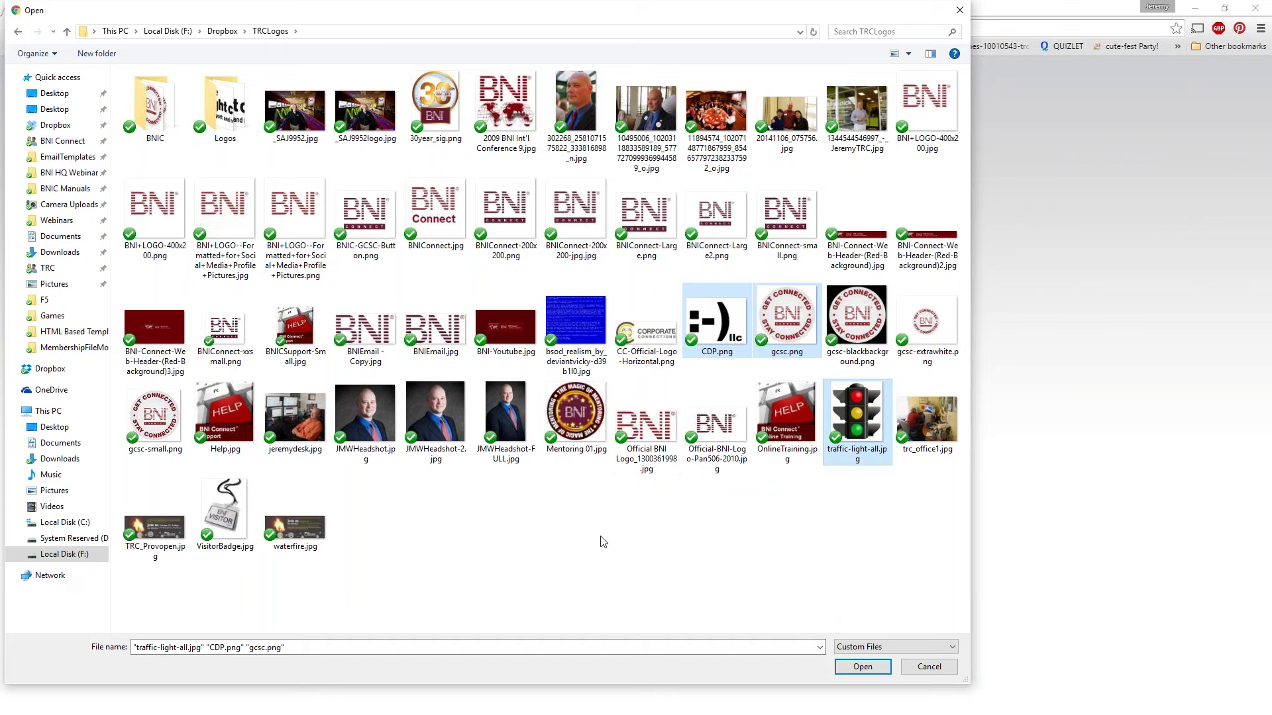
ctrl+click(854, 424)
ctrl+click(225, 524)
click(862, 666)
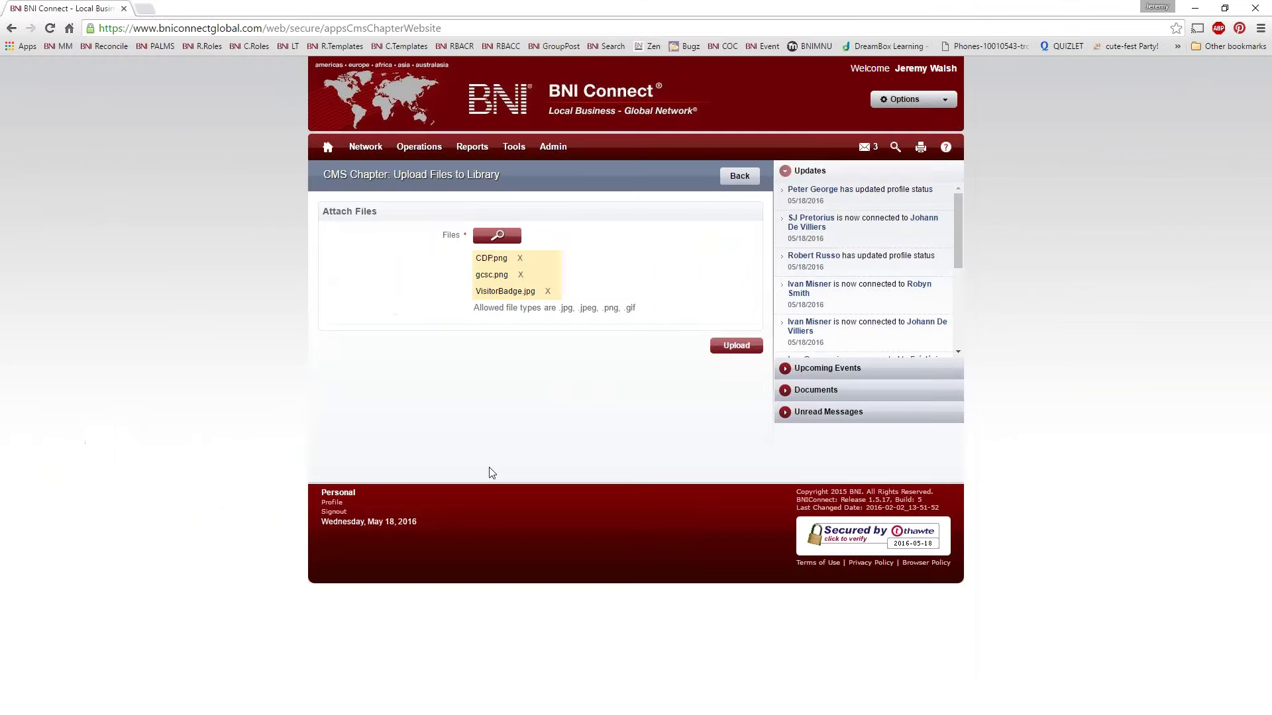
click(730, 346)
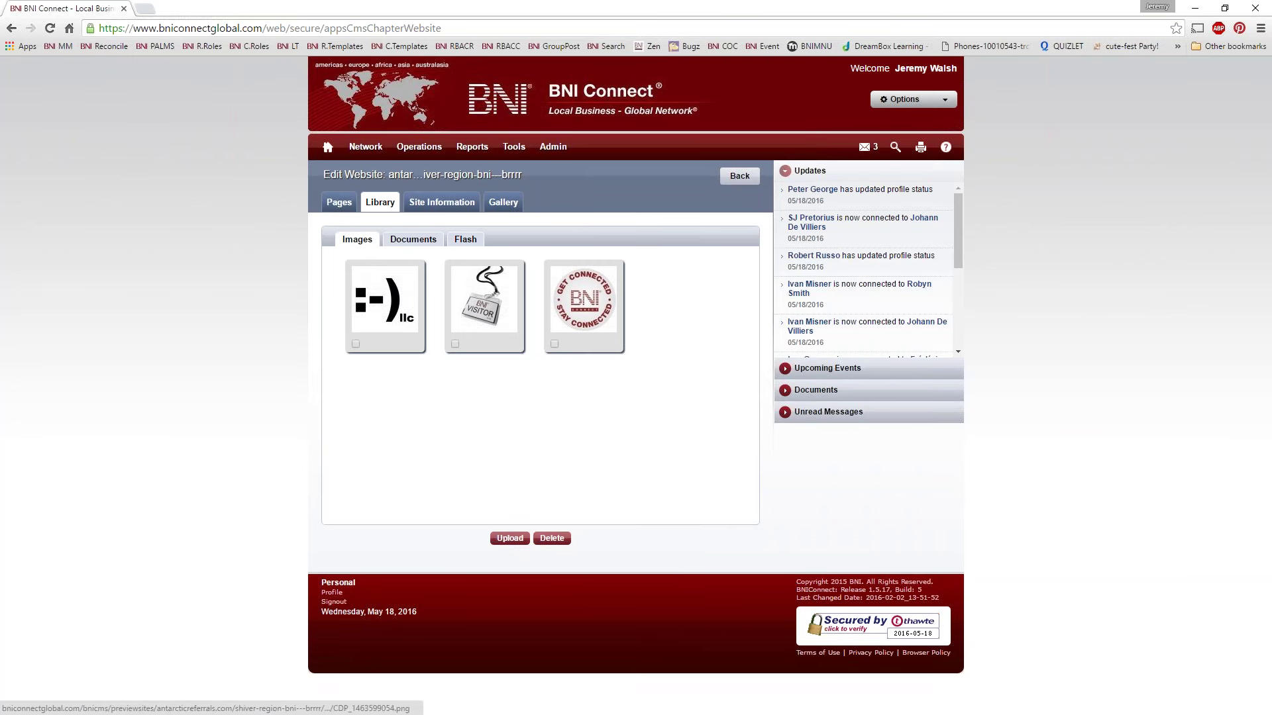
View the library's Documents and Flash sections and return to its images.
click(416, 240)
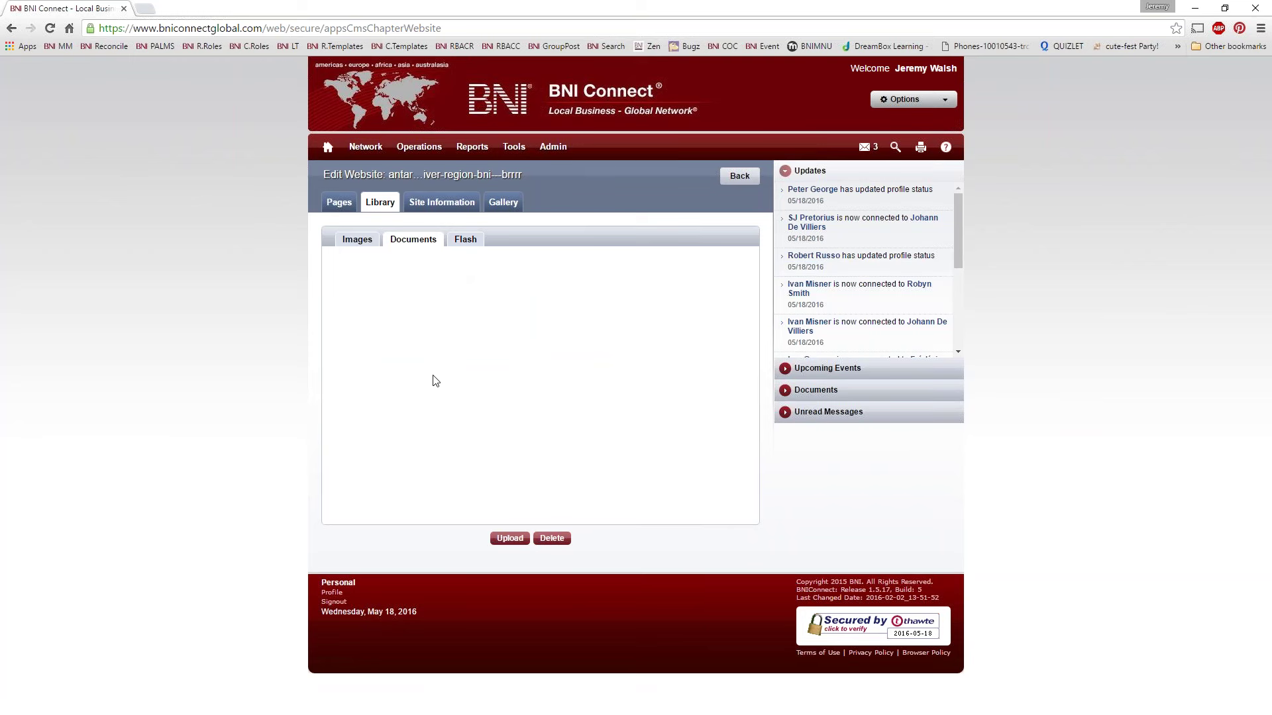
click(464, 239)
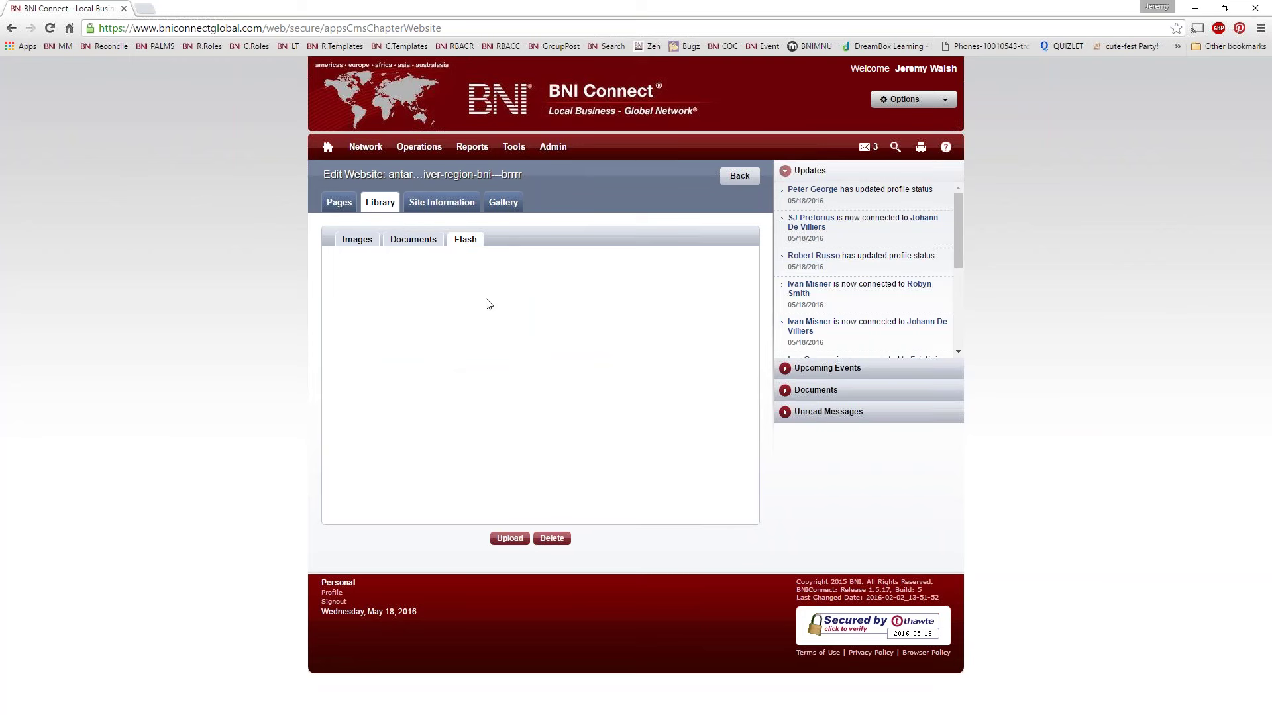
click(357, 240)
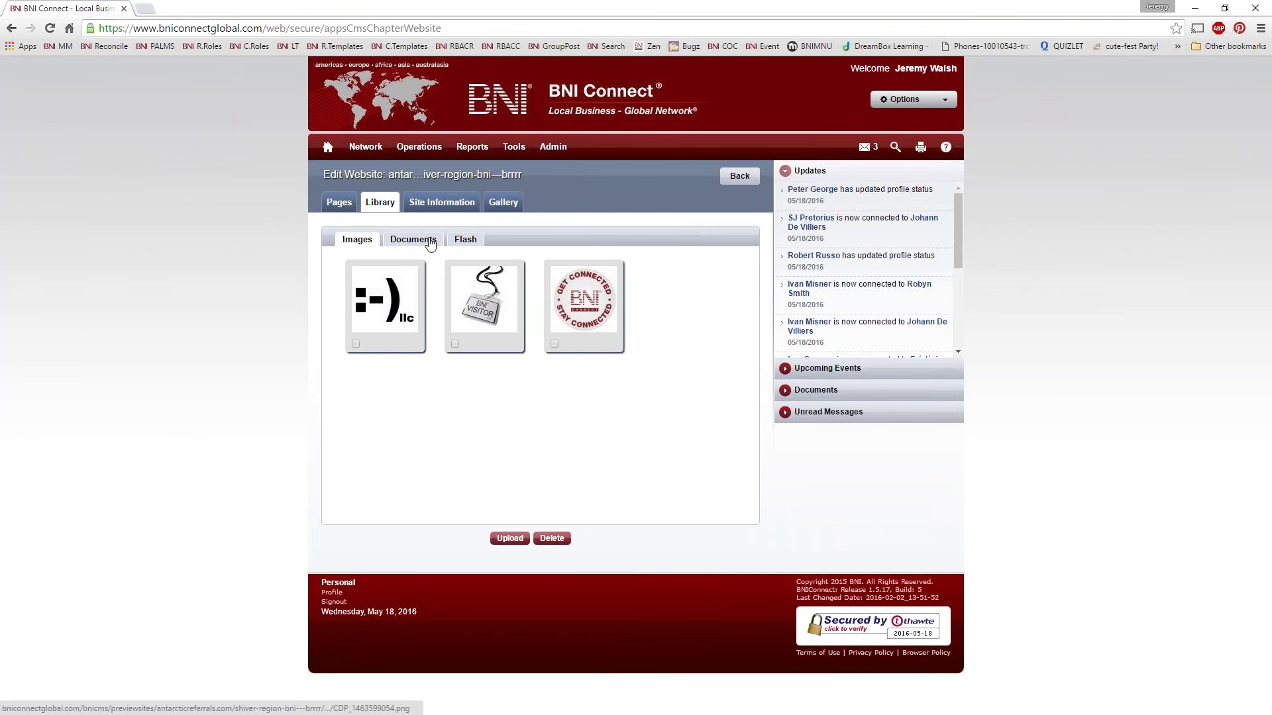
Change the Chapter Folder Name in the website's site information to bnibrrr.
click(447, 207)
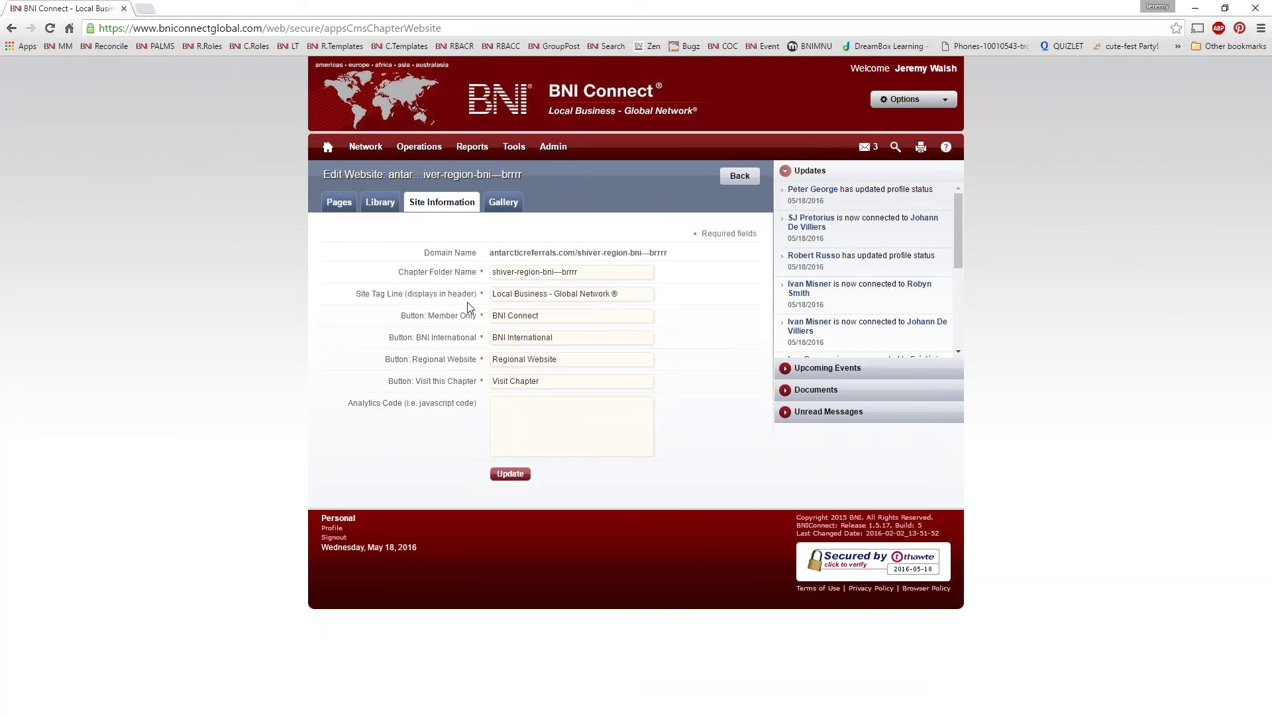
drag(399, 271, 485, 274)
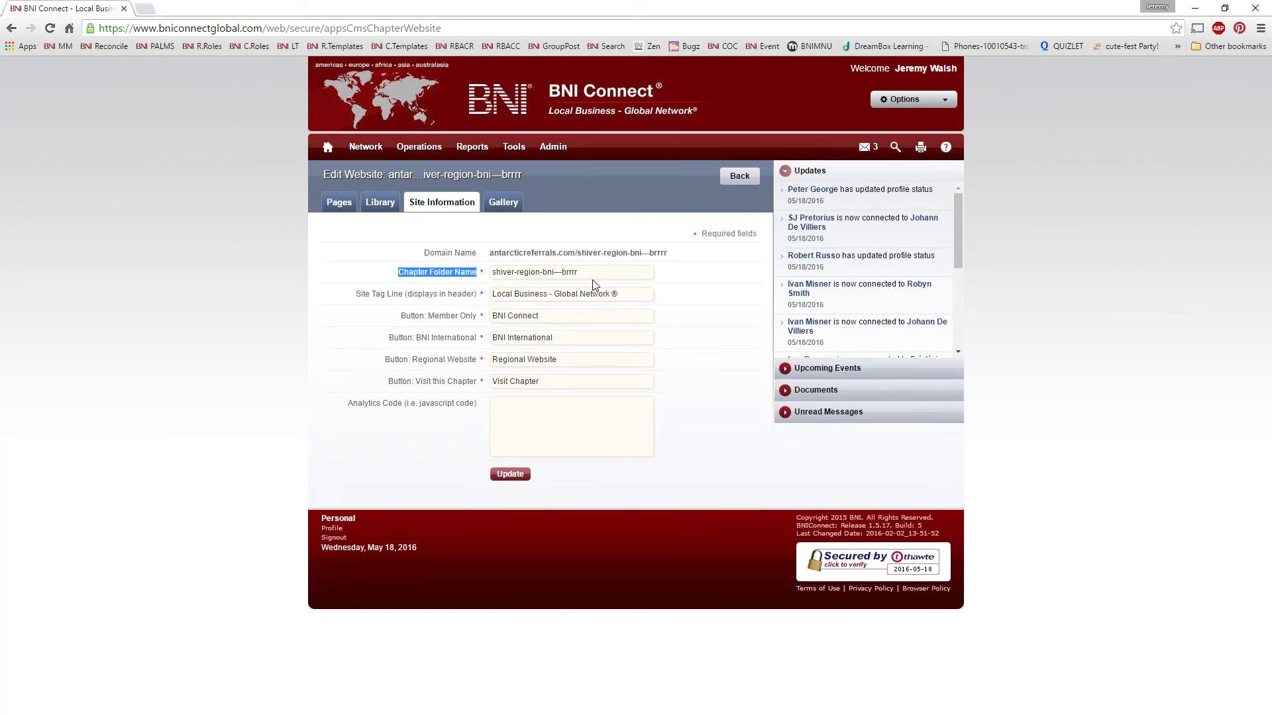
drag(587, 272, 321, 273)
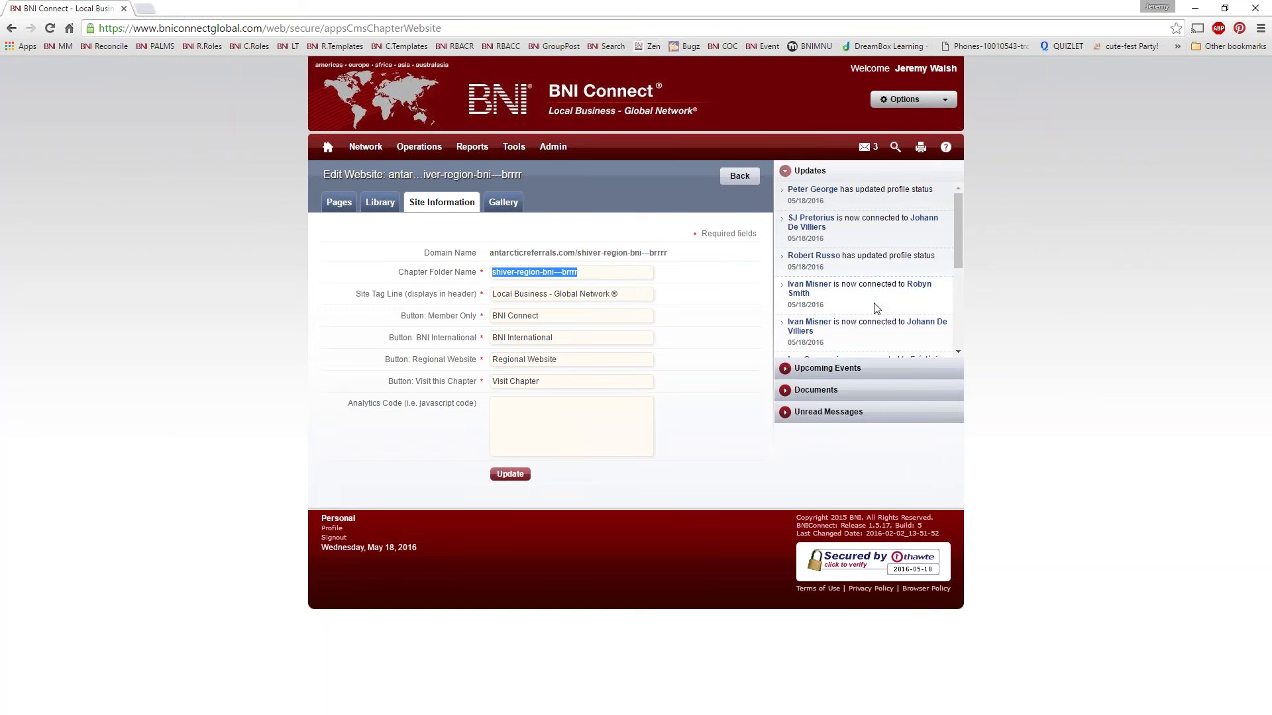
text(bnibrrrr)
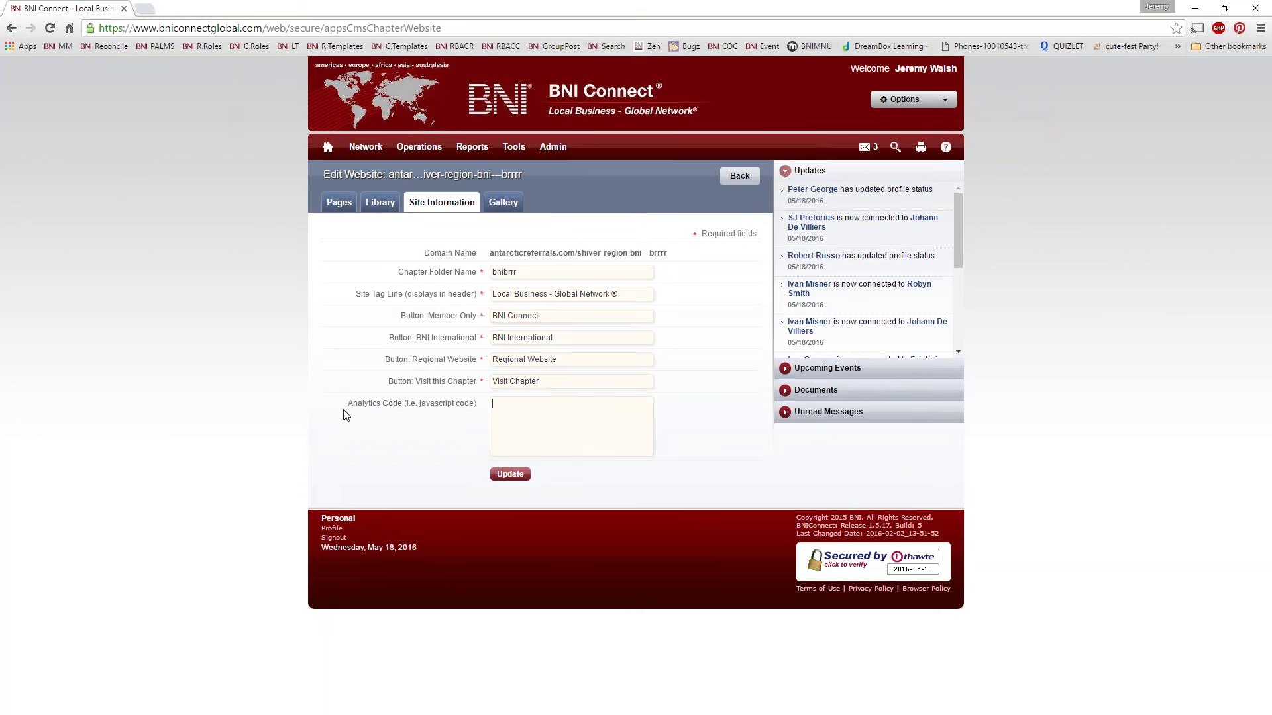
Examine the Analytics Code field, leave it empty, enlarge the page and save the site information.
drag(341, 411, 477, 401)
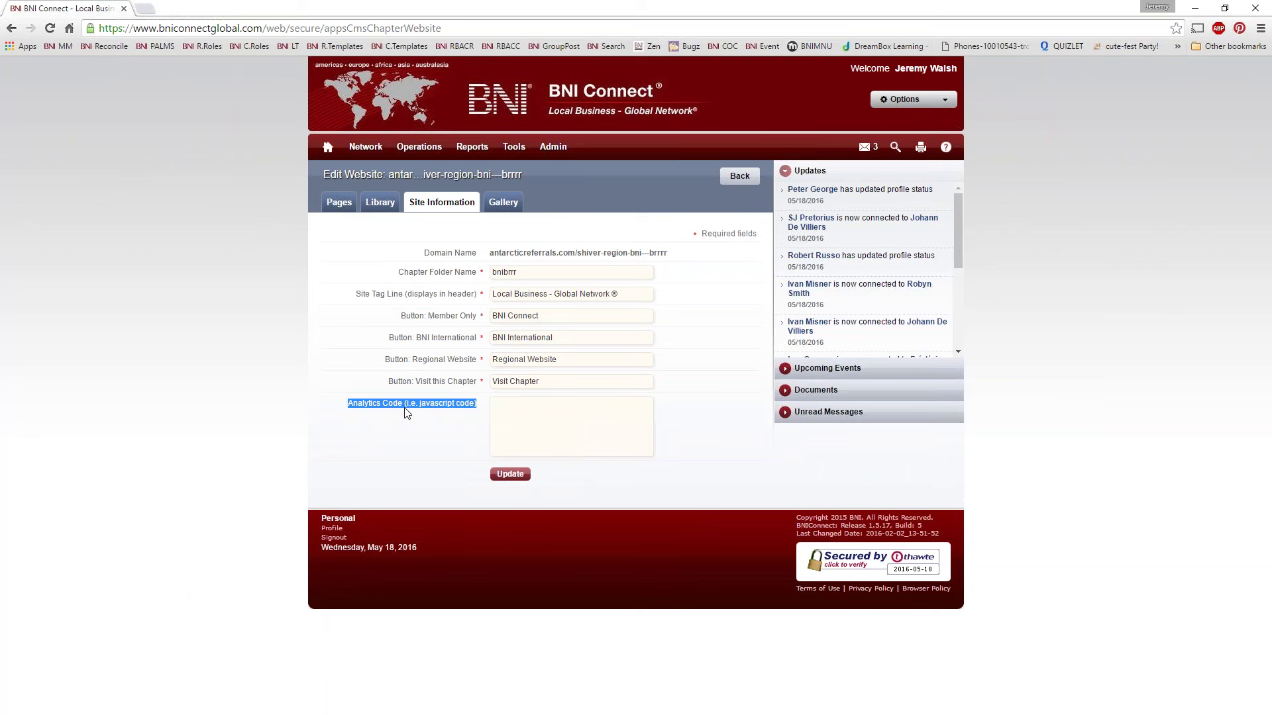
click(517, 421)
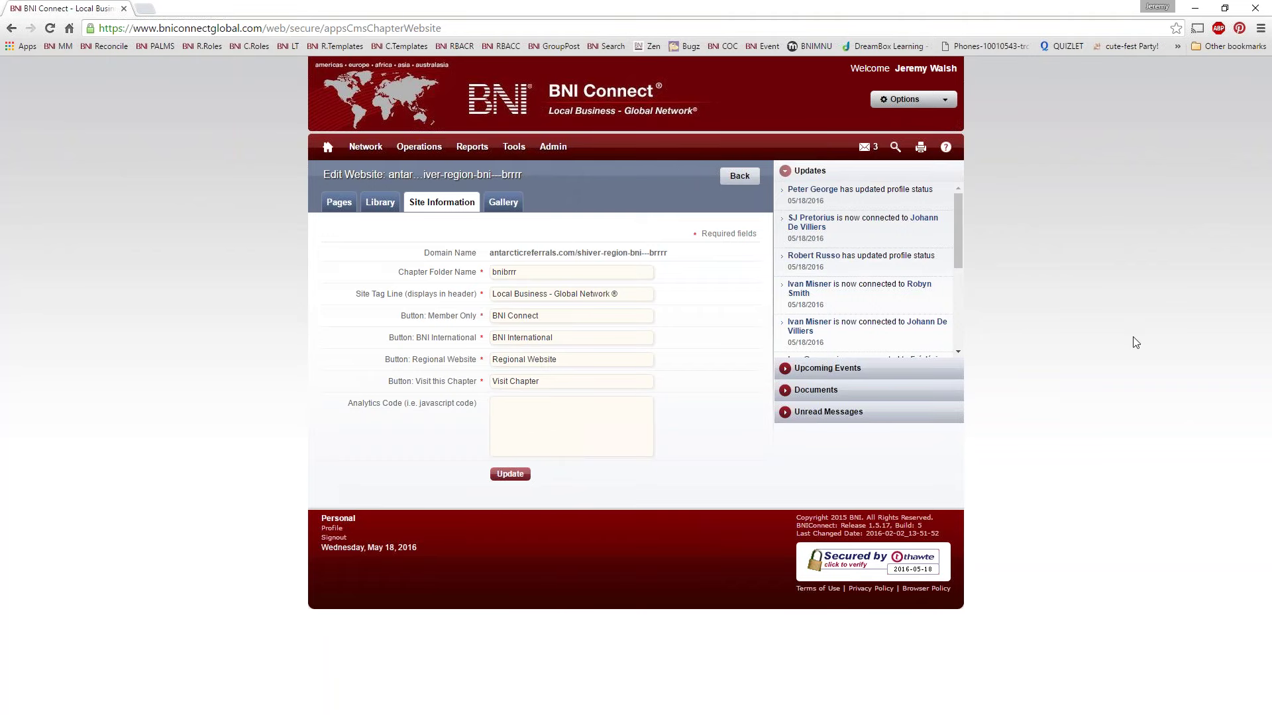
key(ctrl+plus)
key(ctrl+plus)
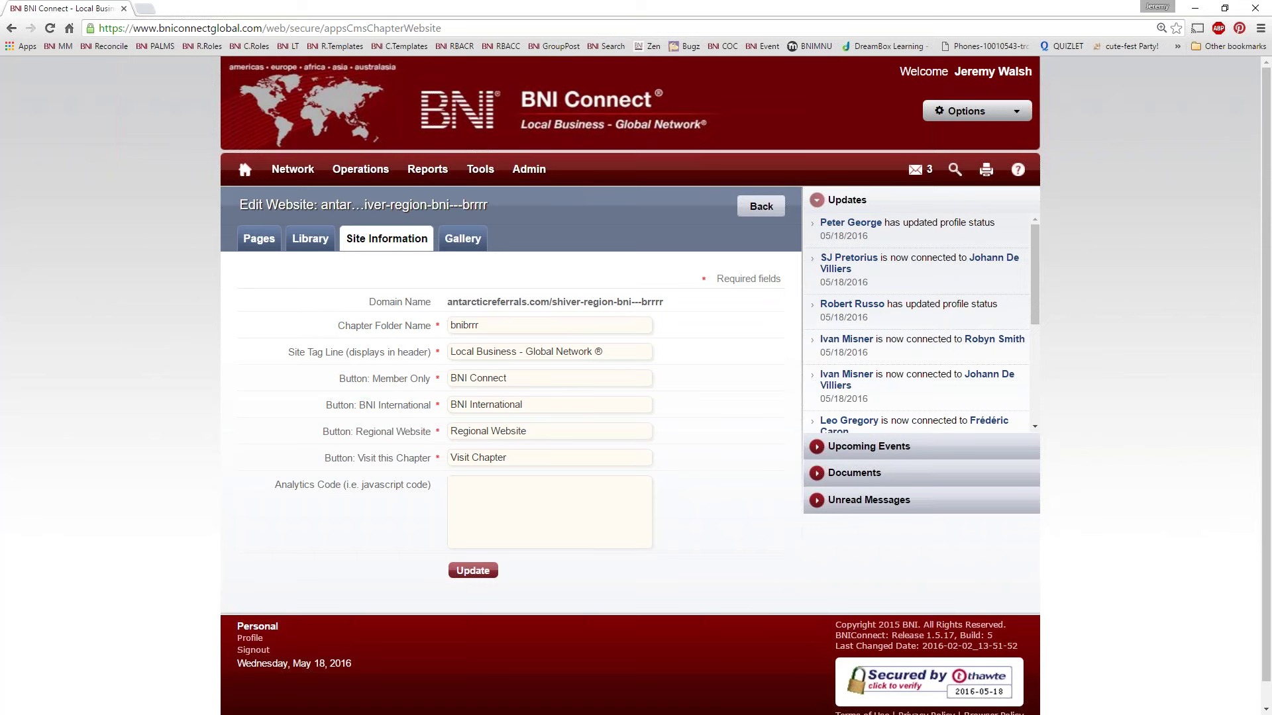
click(541, 498)
click(471, 571)
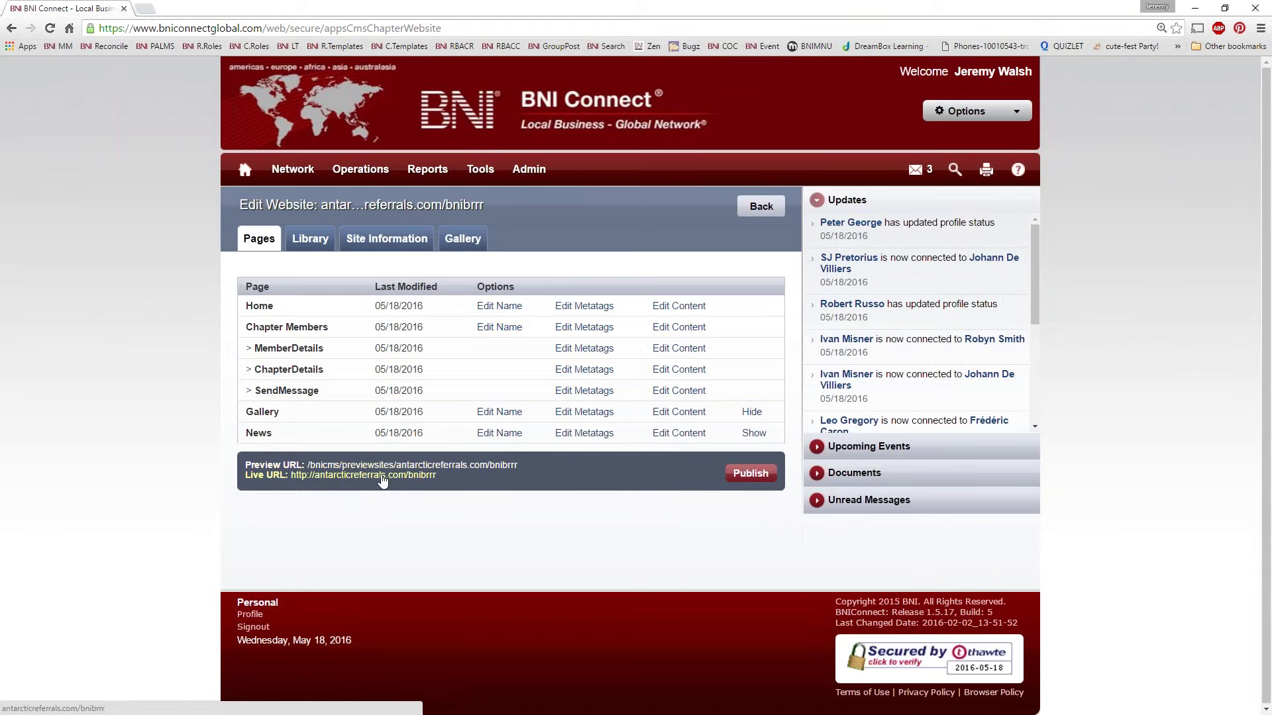
Publish the chapter website, check its home page at the new bnibrrr live URL and close it.
click(738, 474)
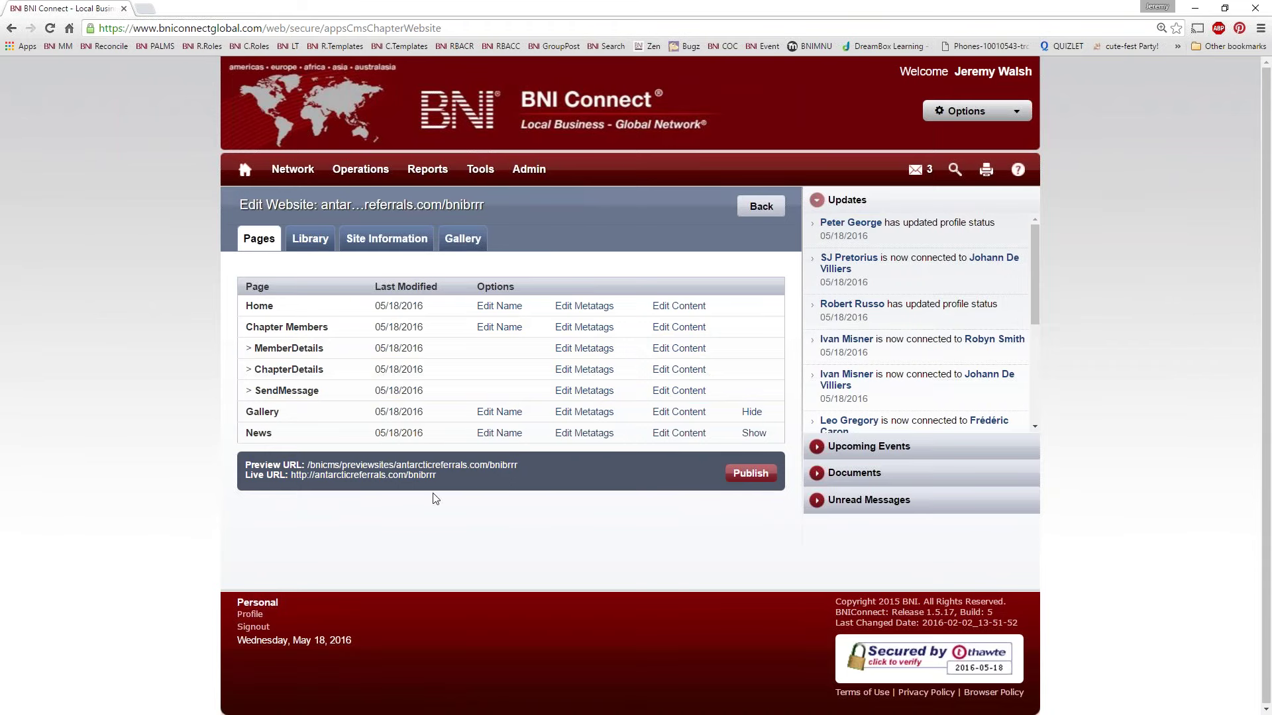
click(408, 475)
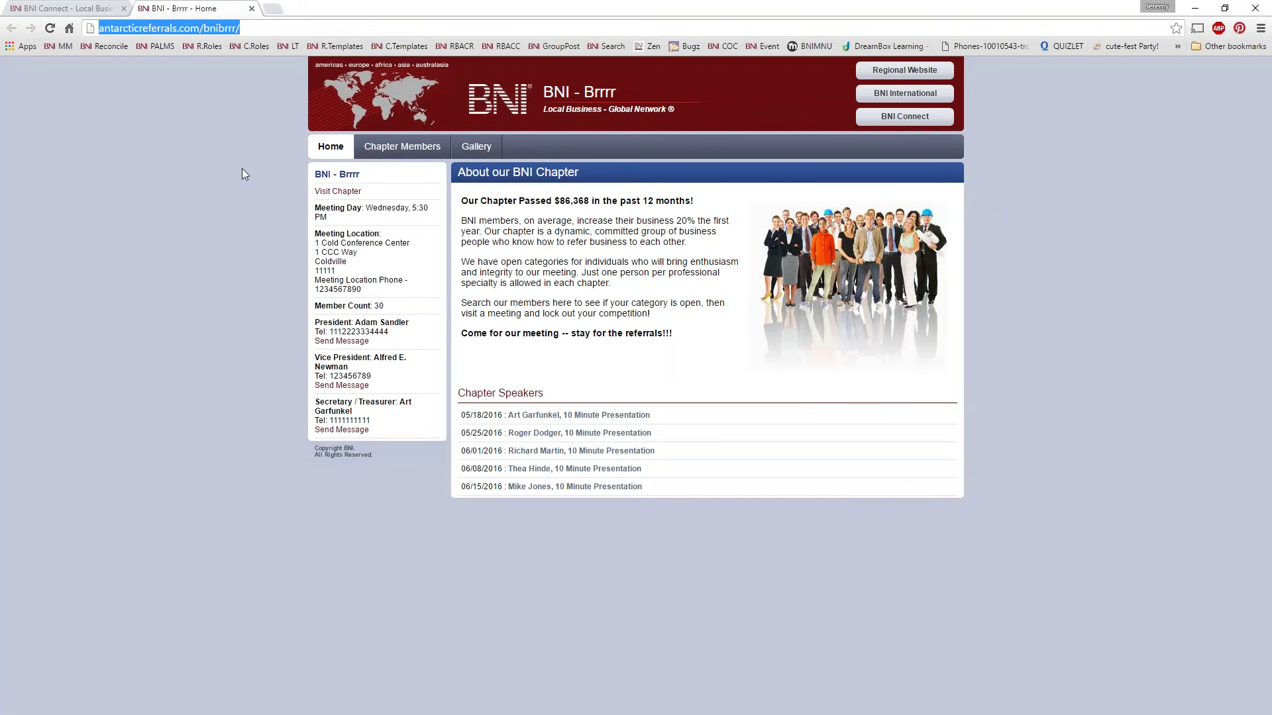
click(252, 8)
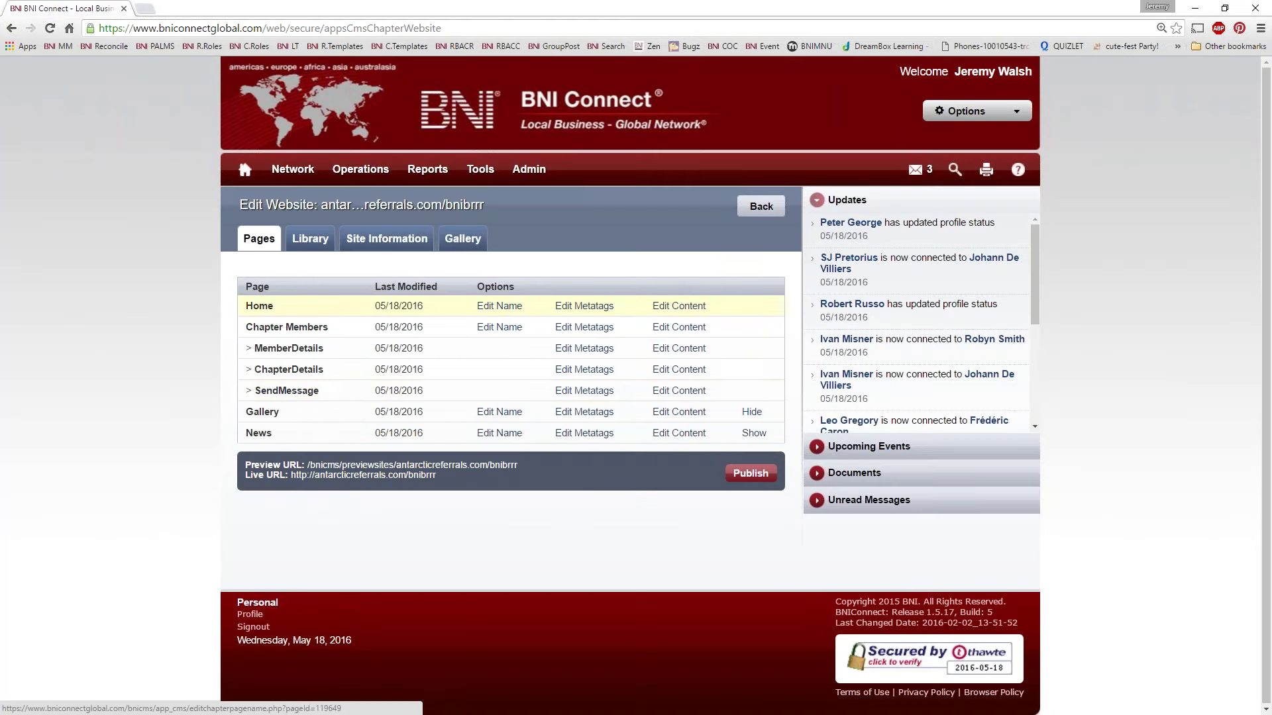
Add a gallery album named "Photo Album 1" with a filler-text description.
click(464, 241)
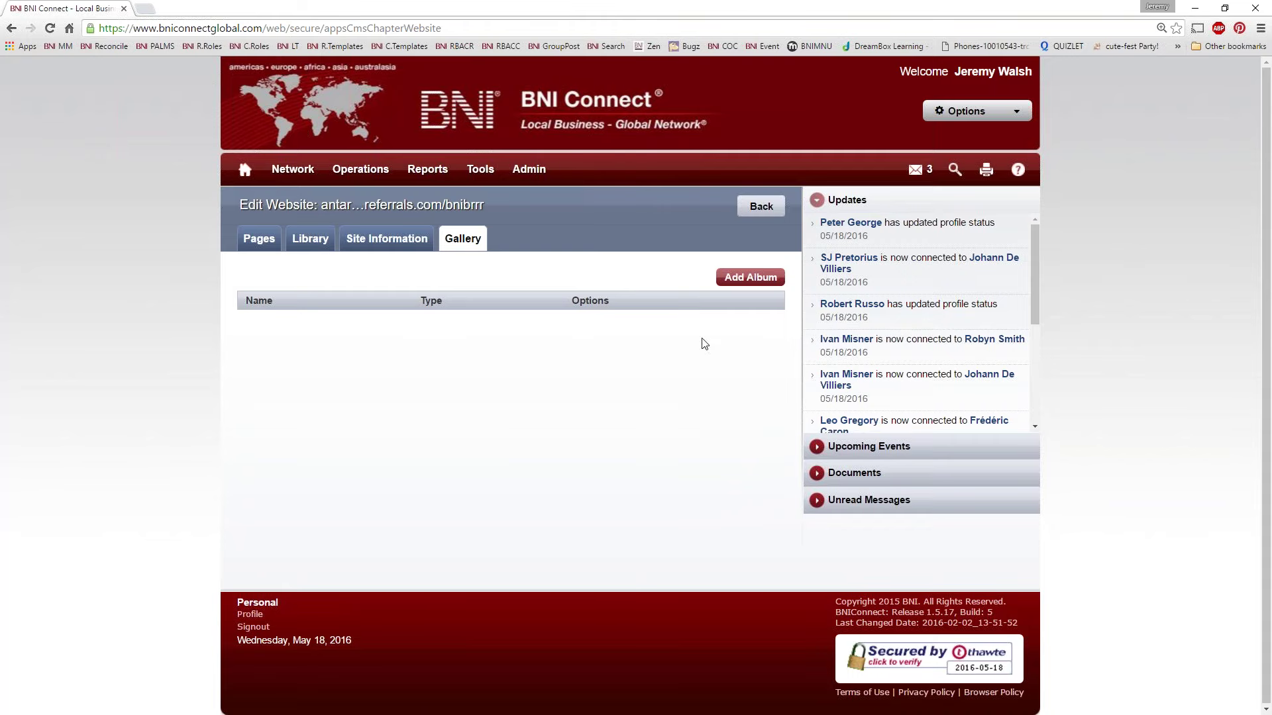
click(732, 287)
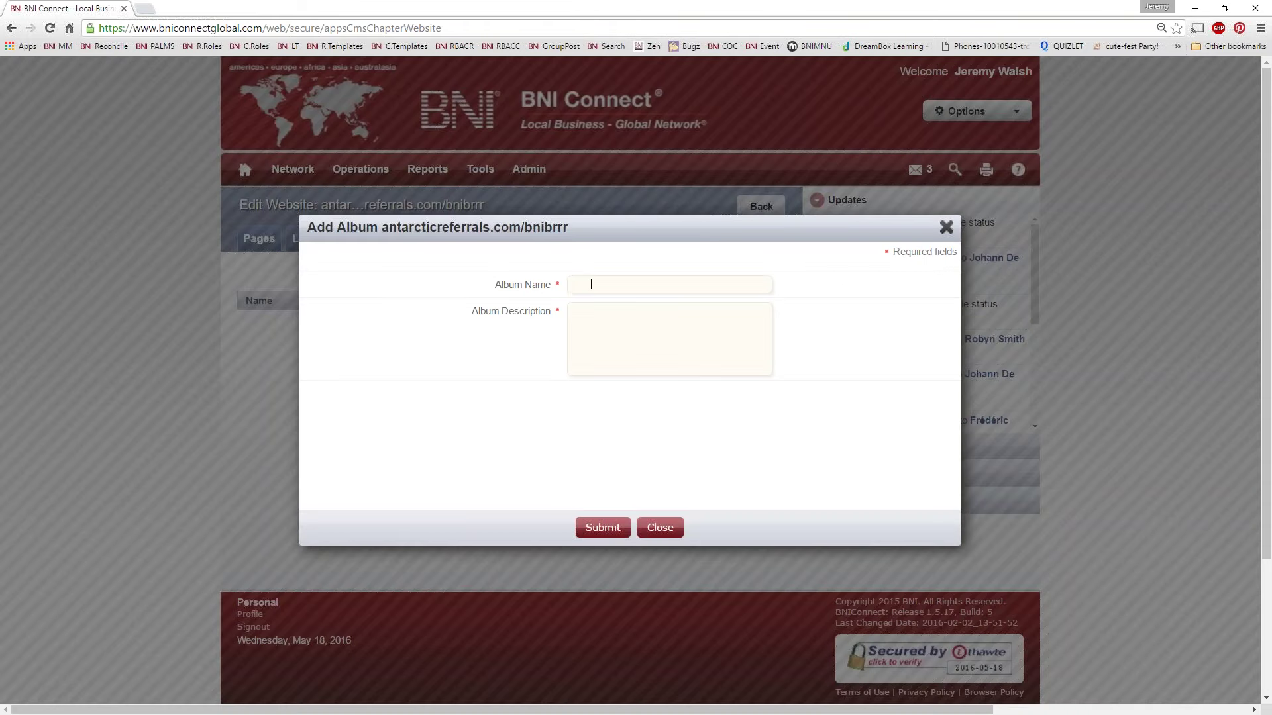
text(Photo Alm)
key(BackSpace)
text(bum 1)
key(Tab)
text(hfajksdnfjkalsdf whfw ahjk hjsdahcjscjksad)
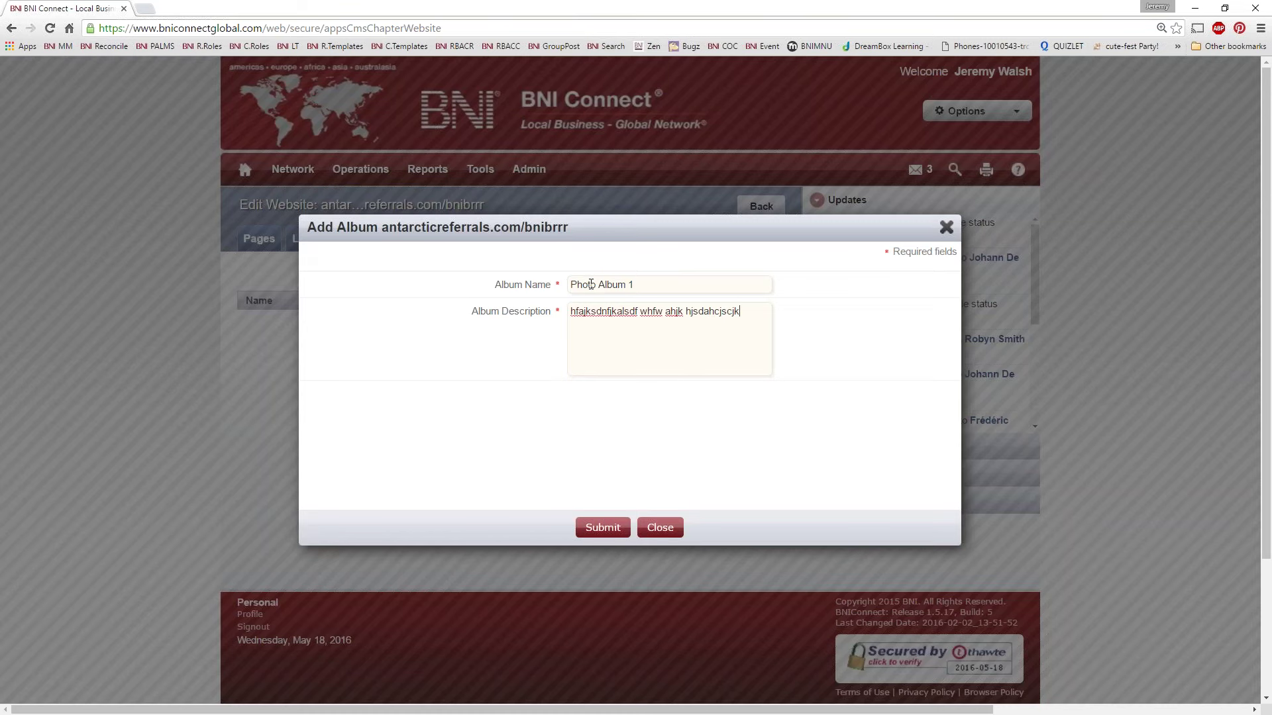
click(582, 523)
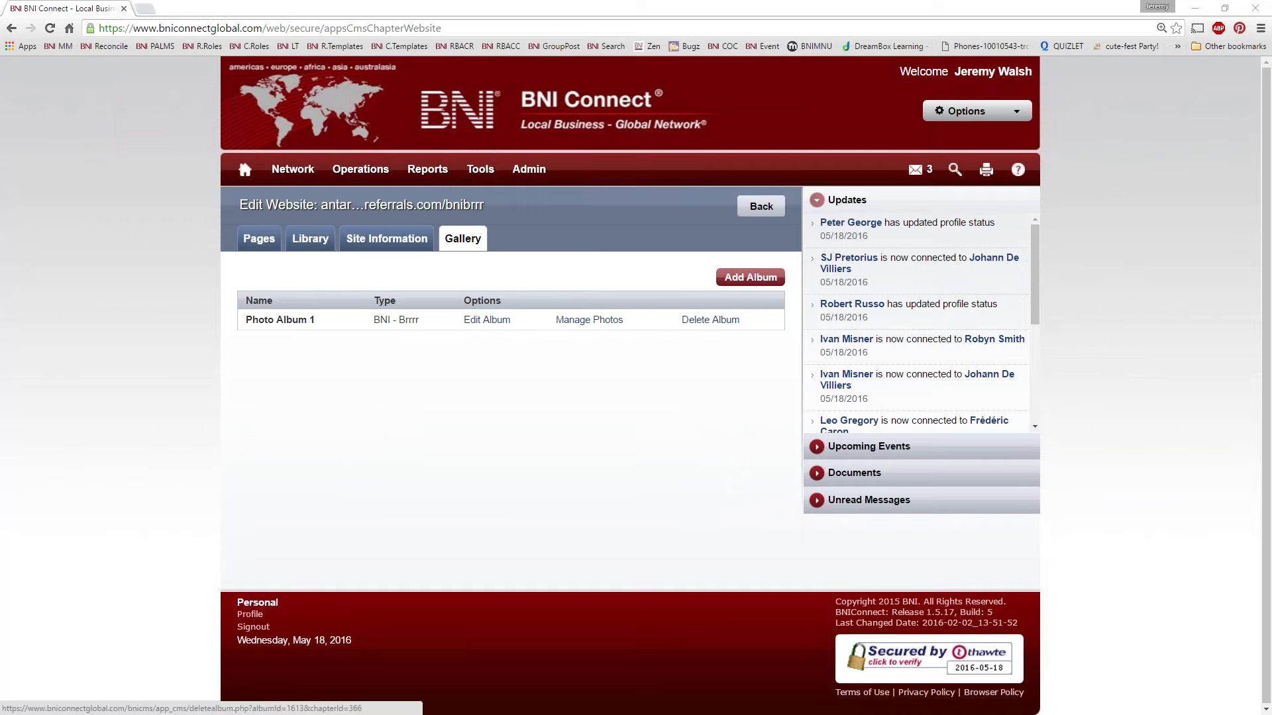
Upload gcsc-small.png from TRCLogos to Photo Album 1 with the title "Stay Connected!".
click(583, 321)
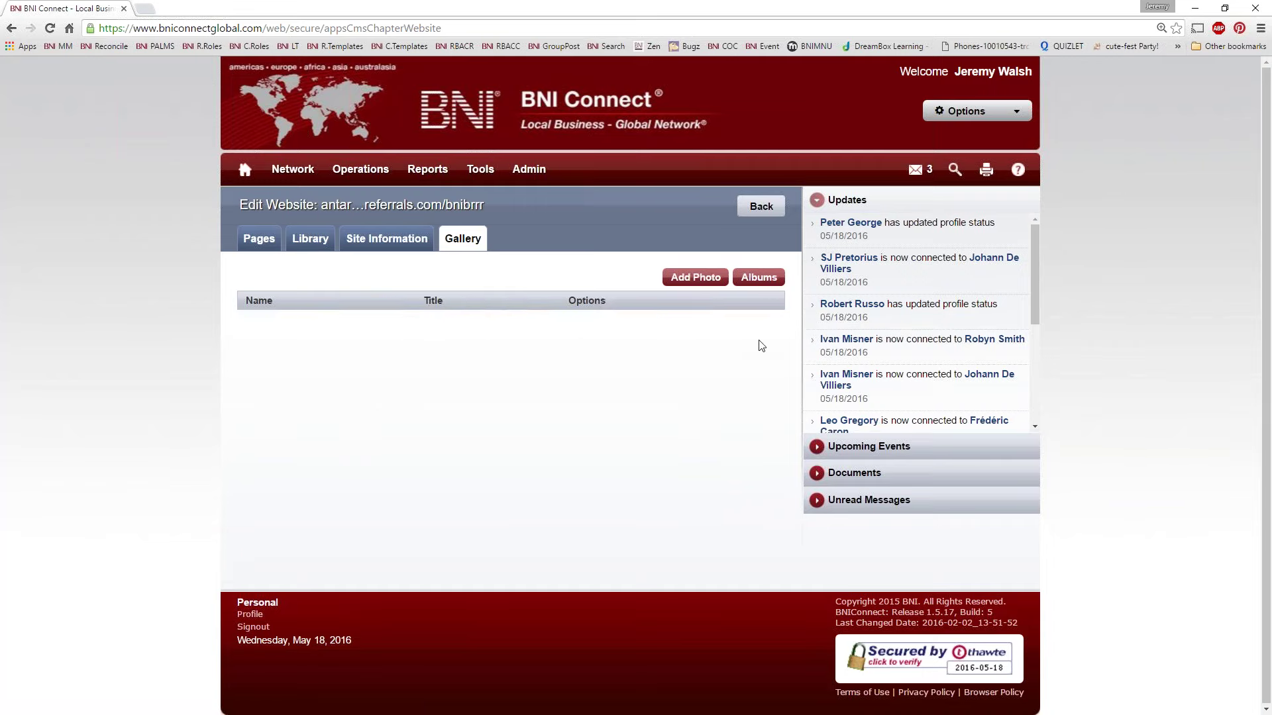
click(696, 277)
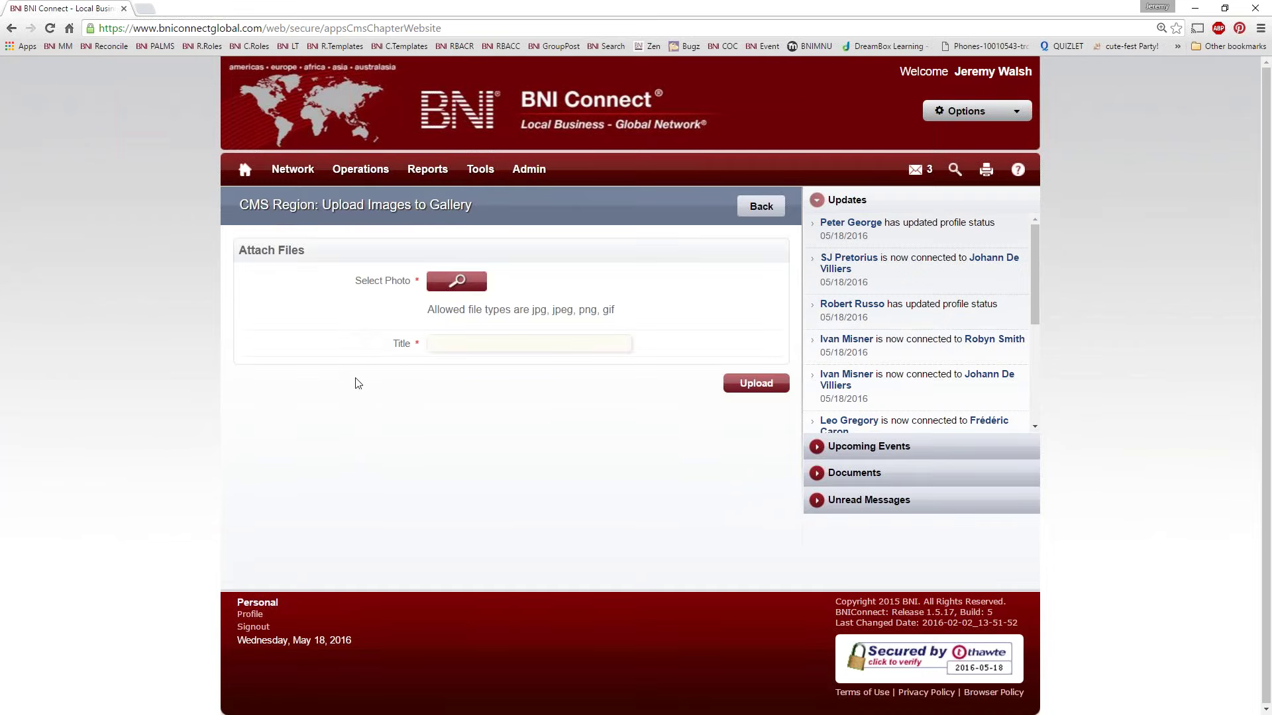
click(464, 283)
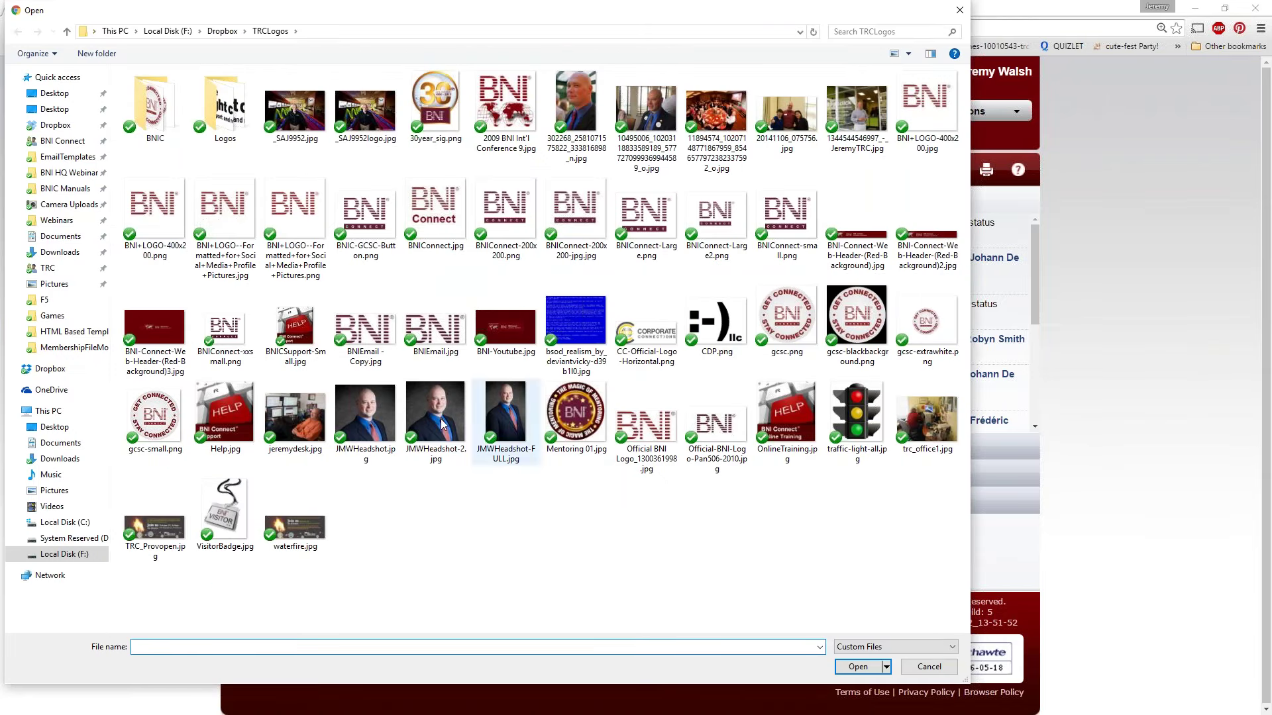
double_click(155, 414)
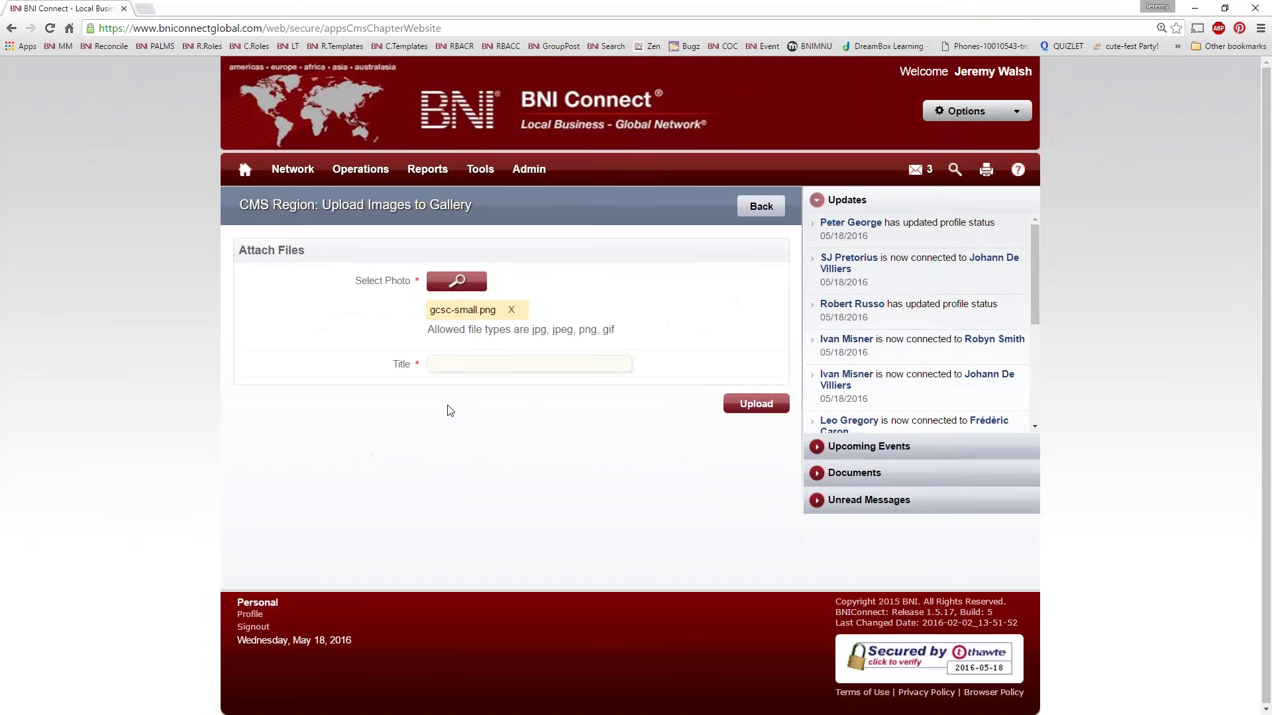
click(465, 364)
text(Stay Connected!)
click(736, 406)
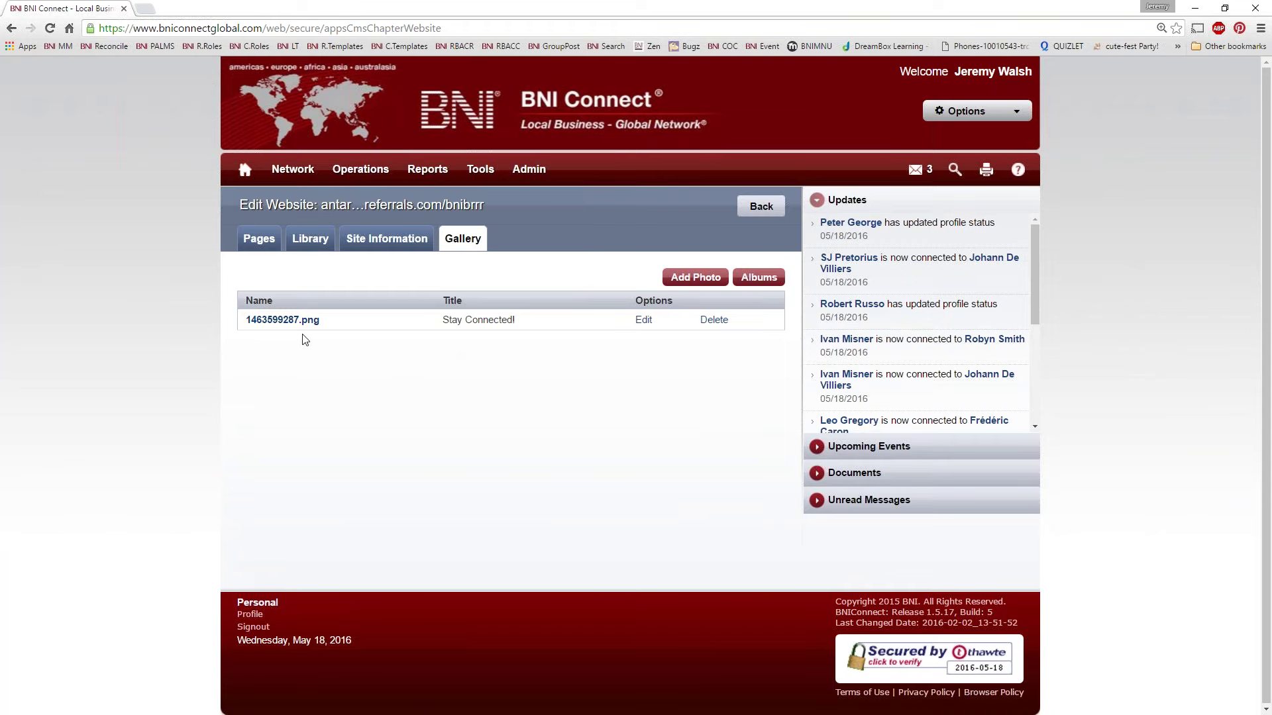
Return to the website's page list and publish the chapter website with the new gallery photo.
click(249, 241)
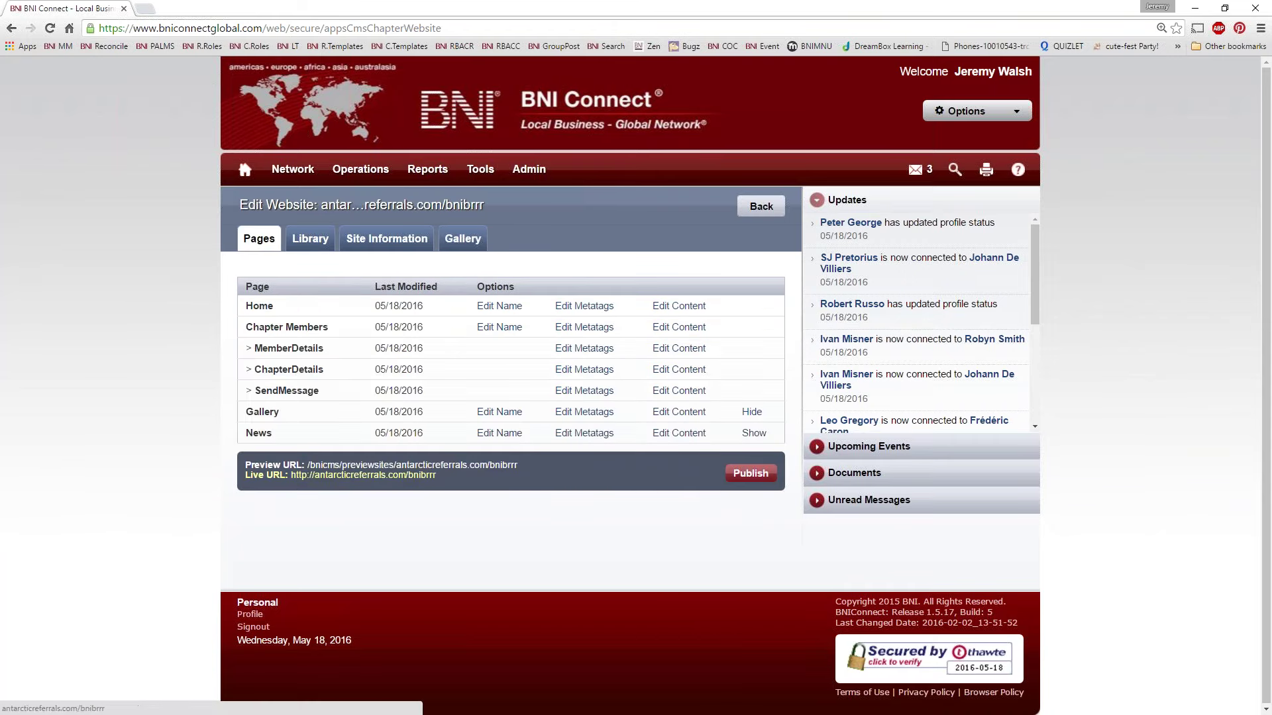
click(750, 473)
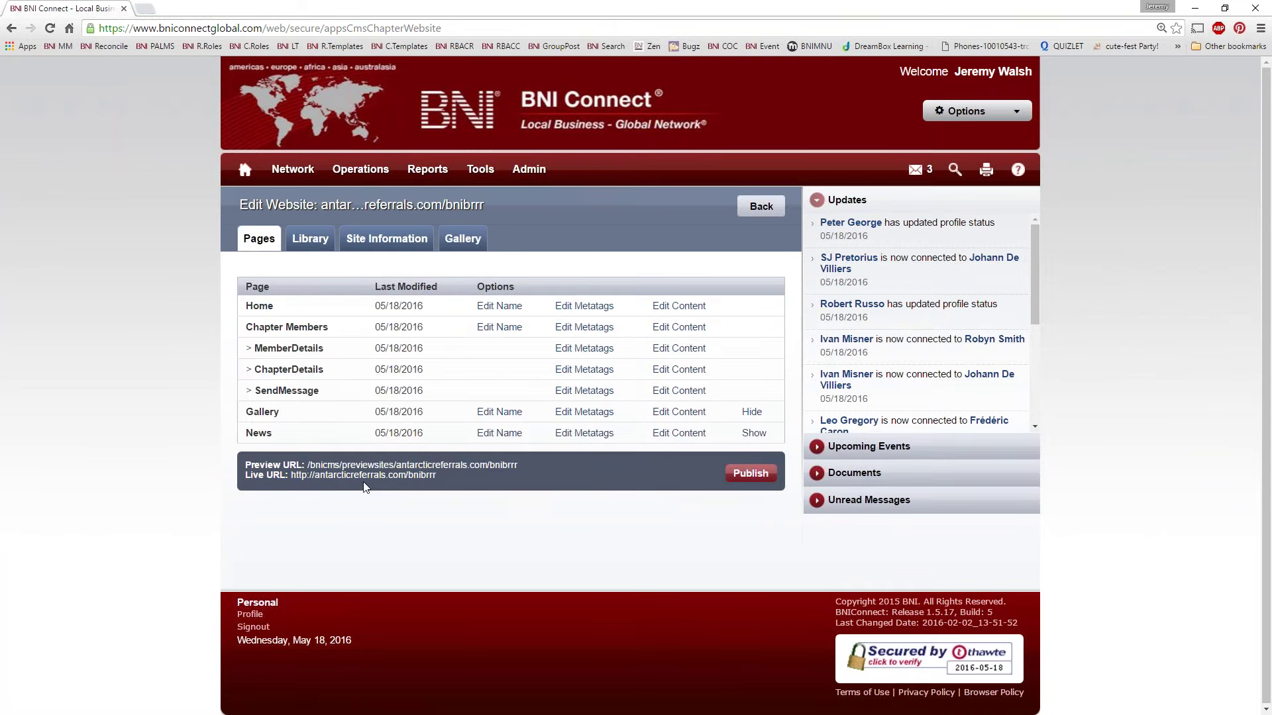
Open the live chapter website, view the photo in the gallery's Photo Album 1, and return to the home page.
click(368, 476)
click(476, 147)
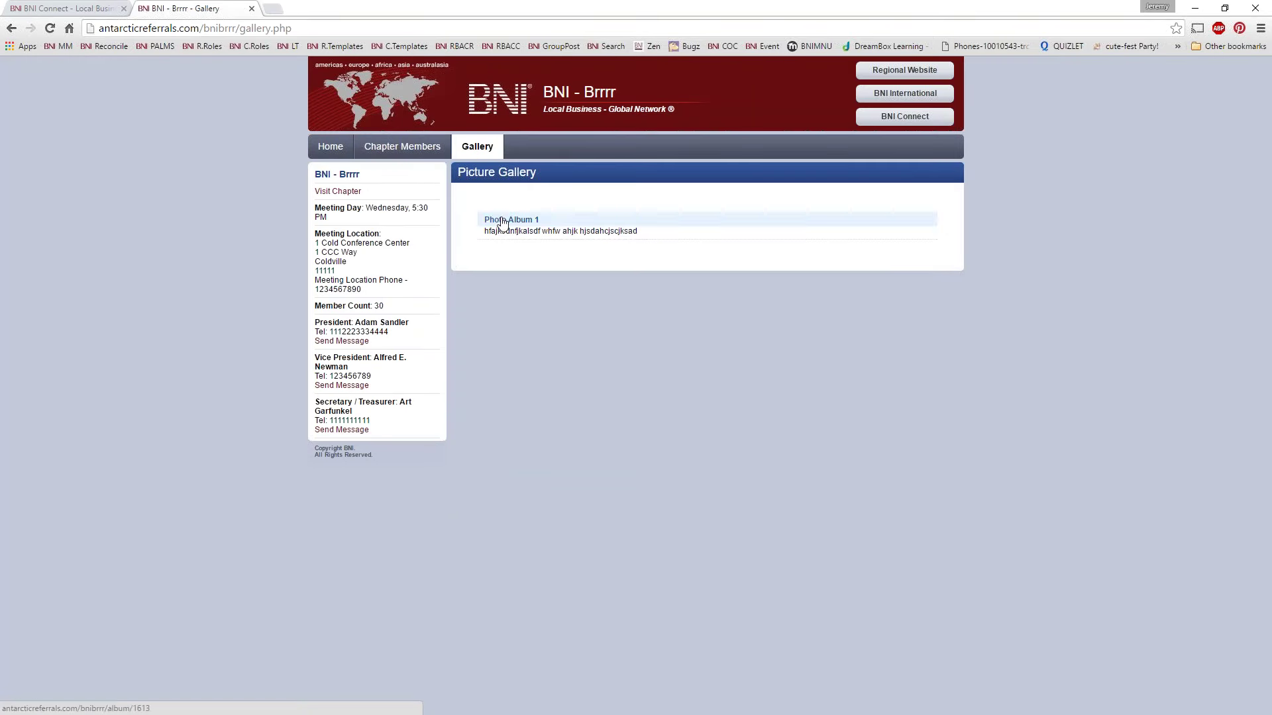
click(511, 220)
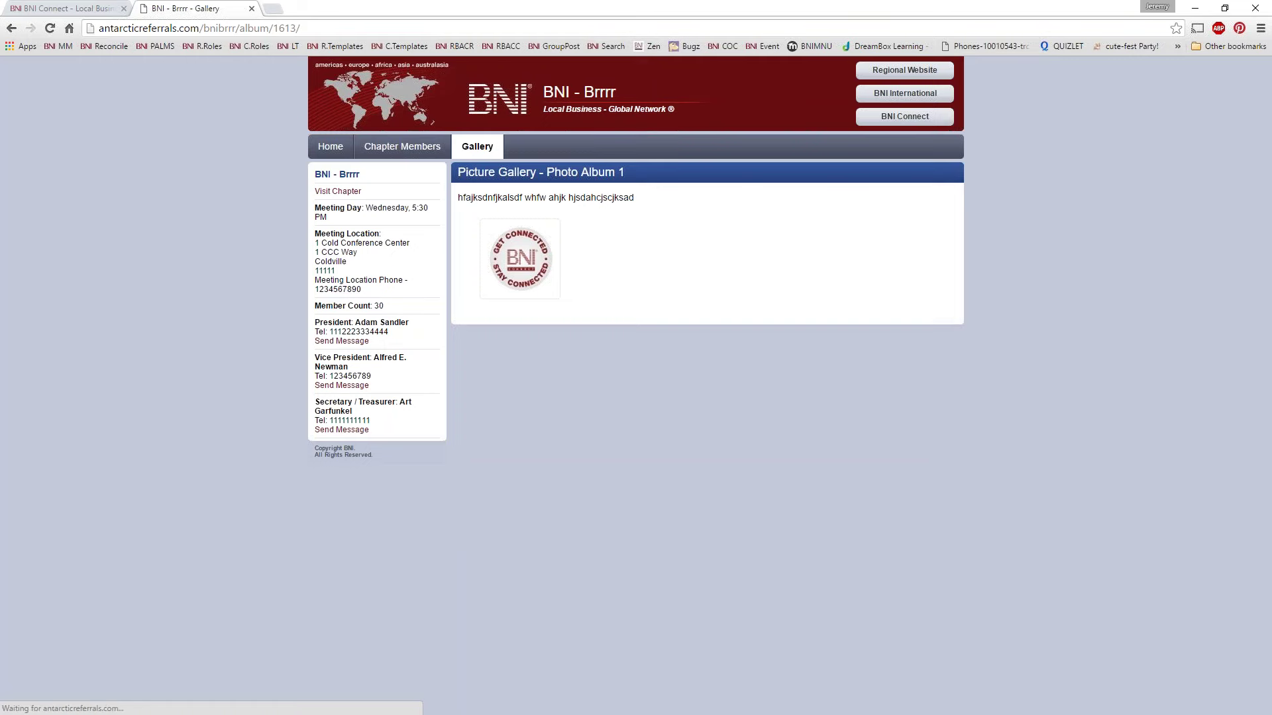
click(520, 258)
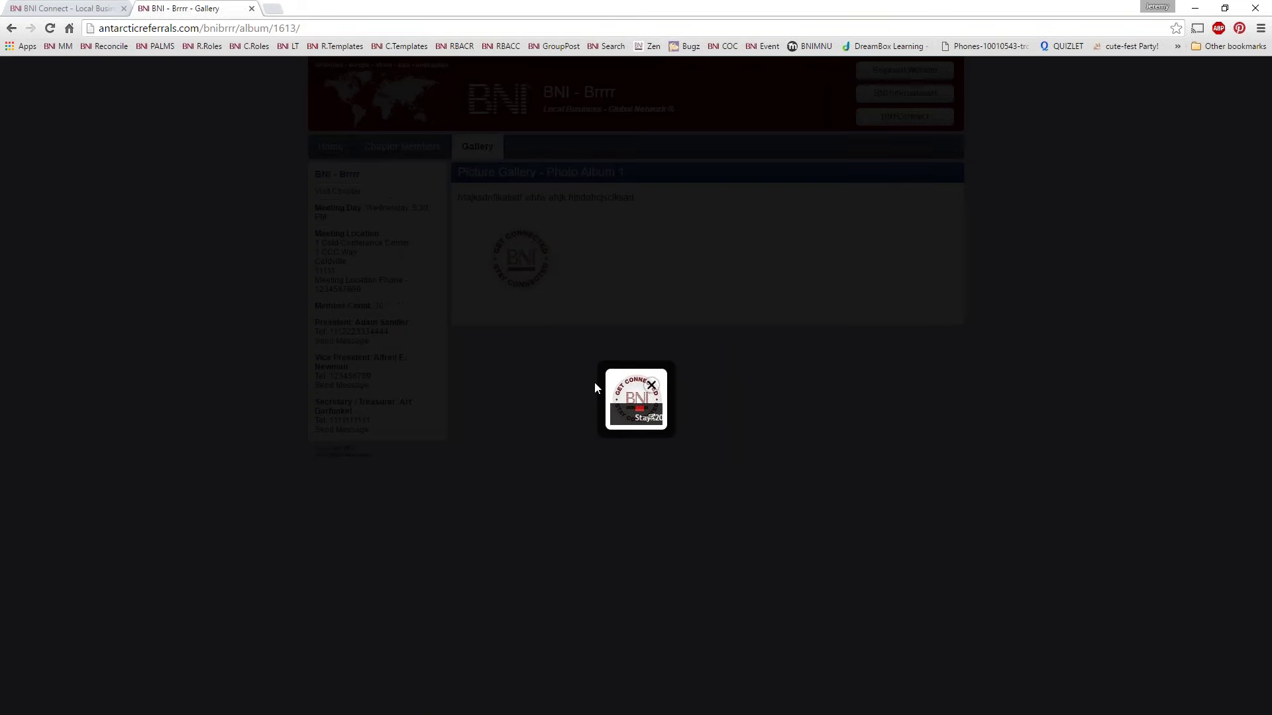
click(656, 384)
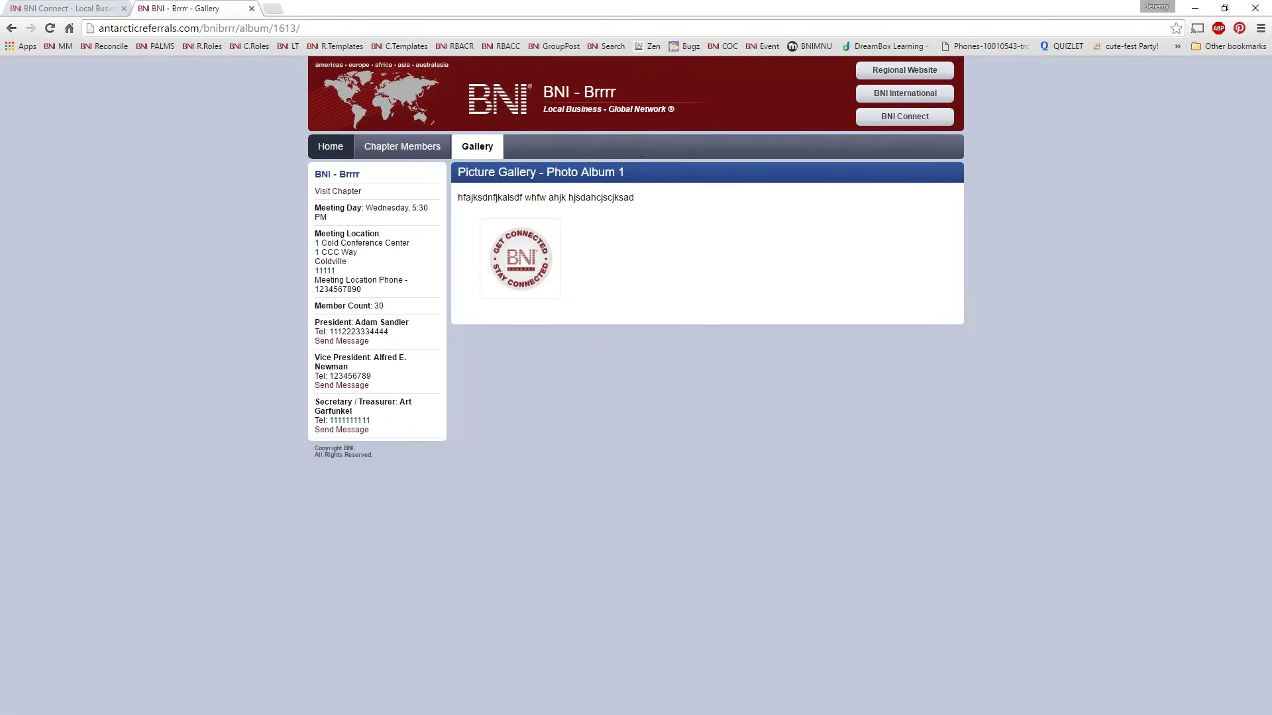
click(316, 144)
Change the Home page's display name to "Our Glorious Chapter" in the CMS page list and close the live website.
click(79, 9)
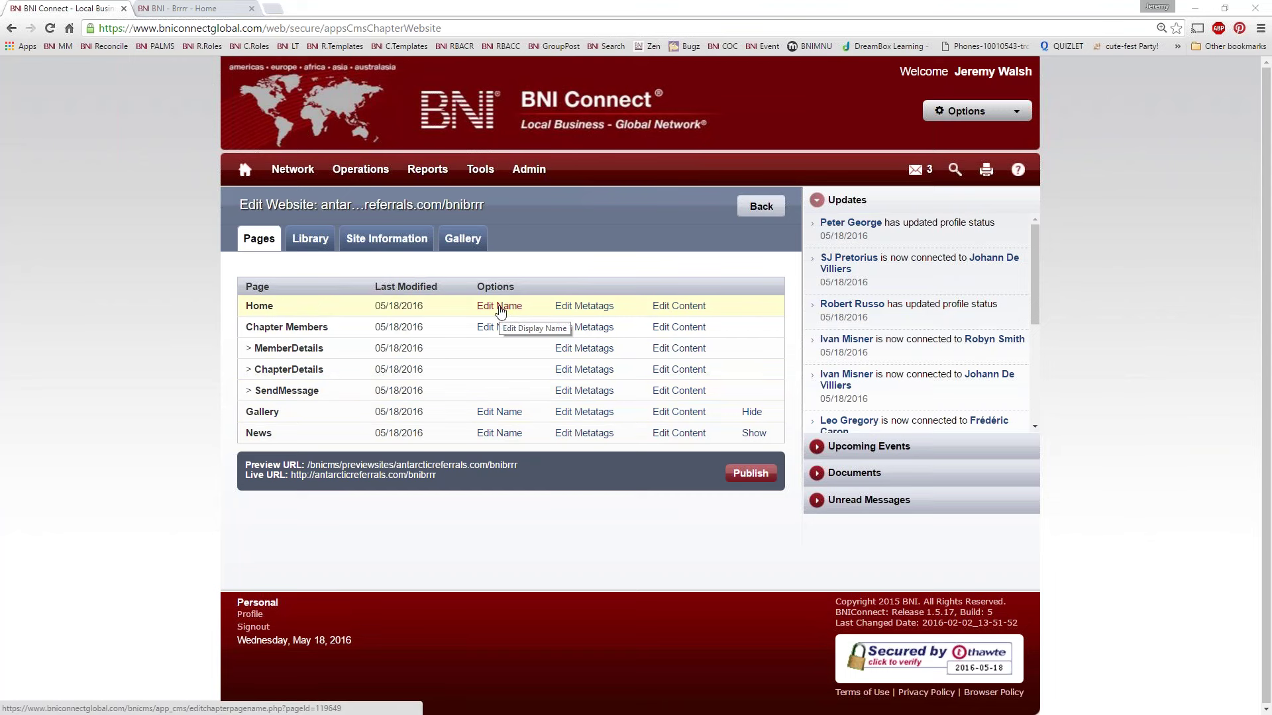
key(ctrl+Tab)
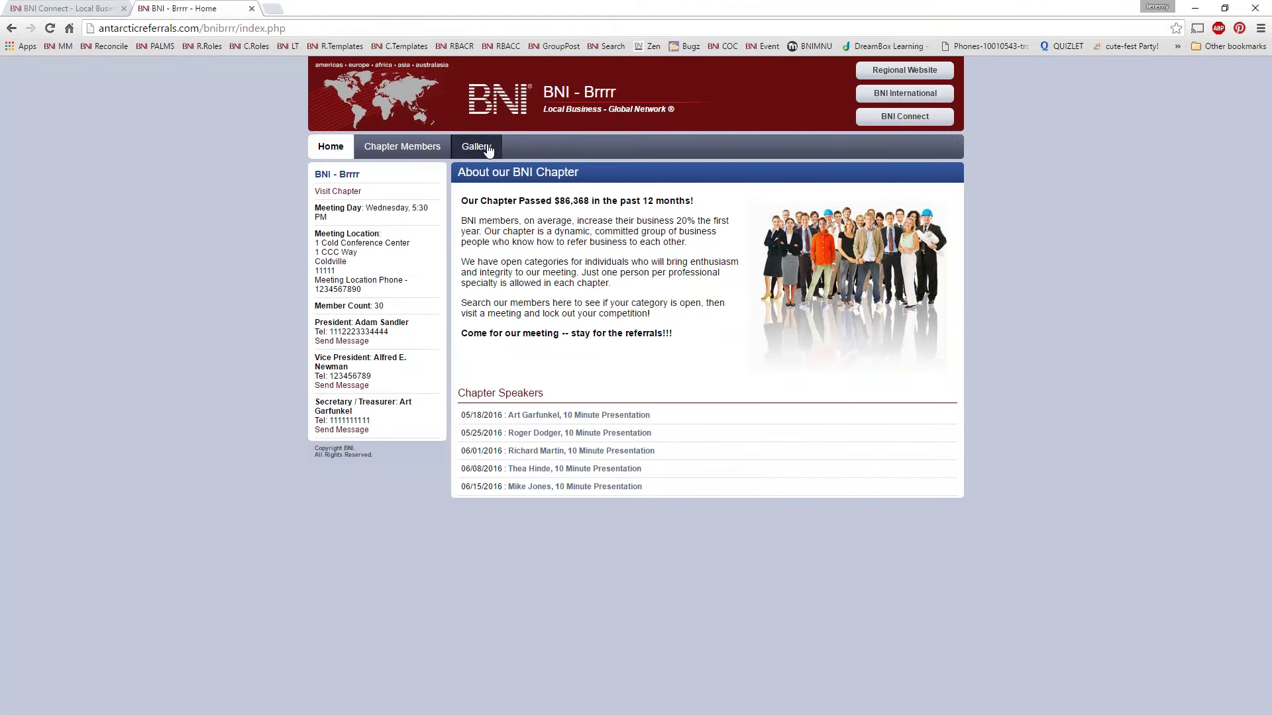
key(ctrl+shift+Tab)
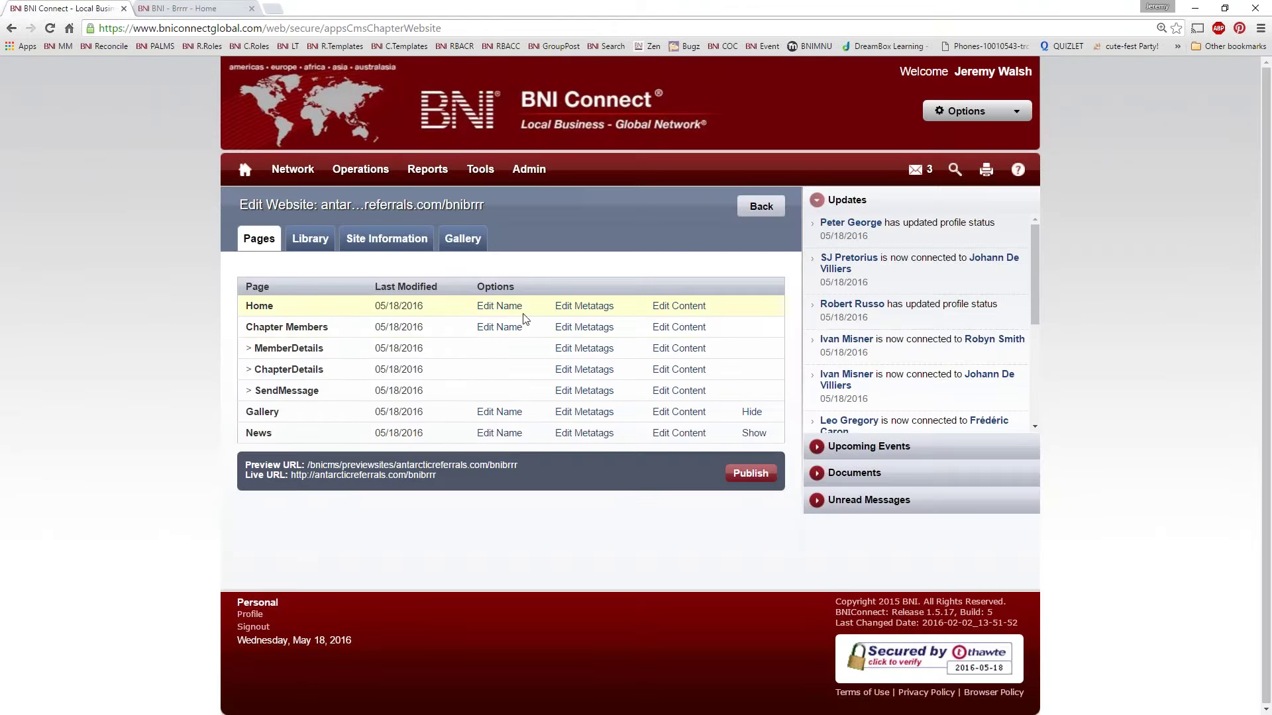
click(500, 307)
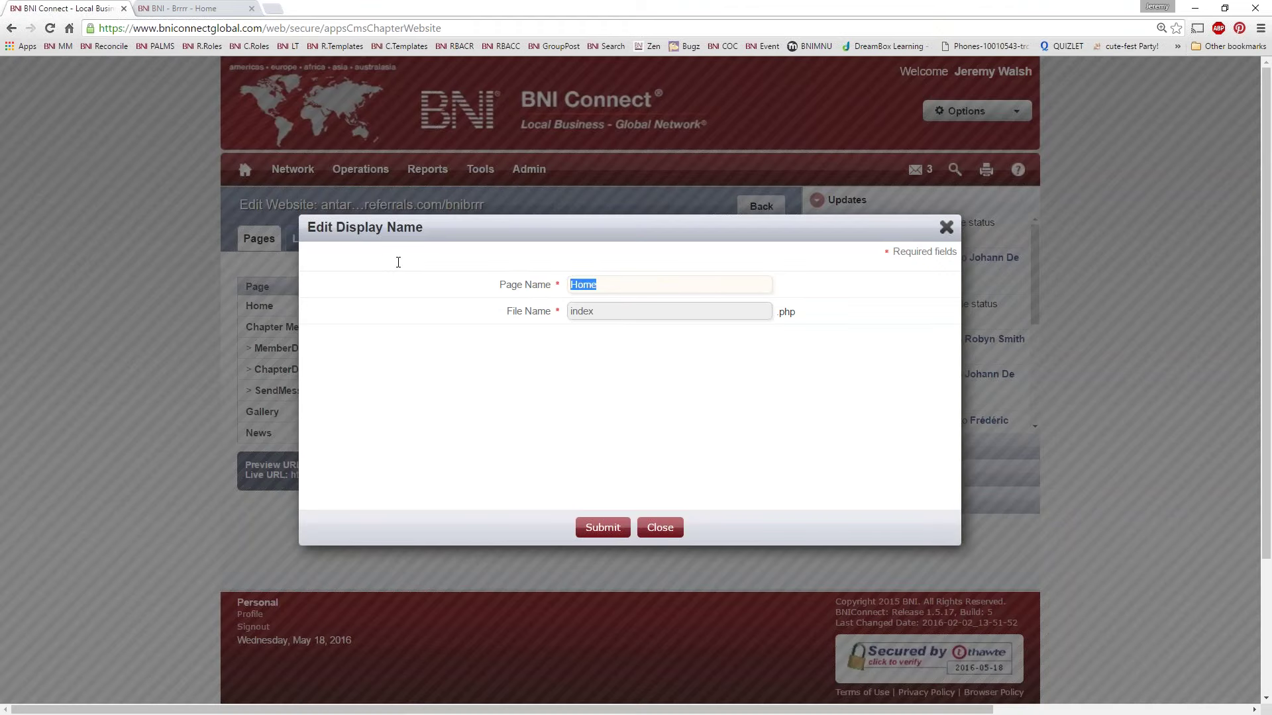
text(Our Glorious Chapter!)
click(596, 530)
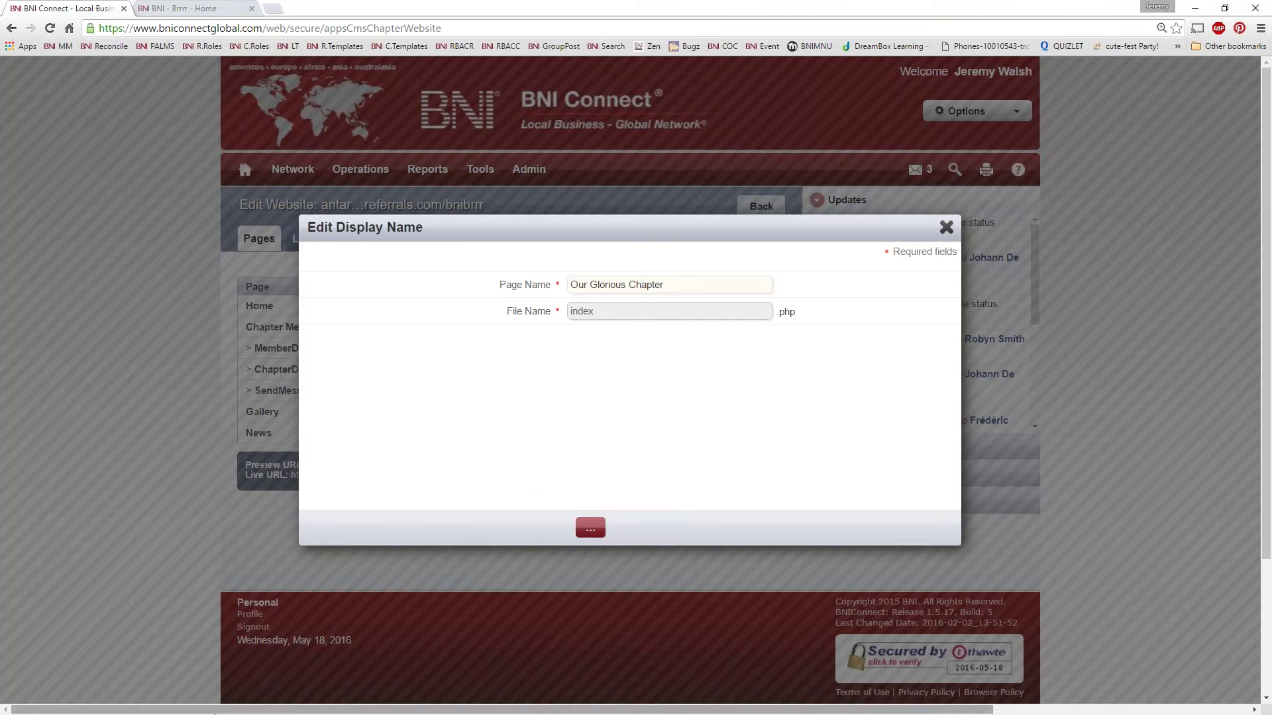
click(252, 8)
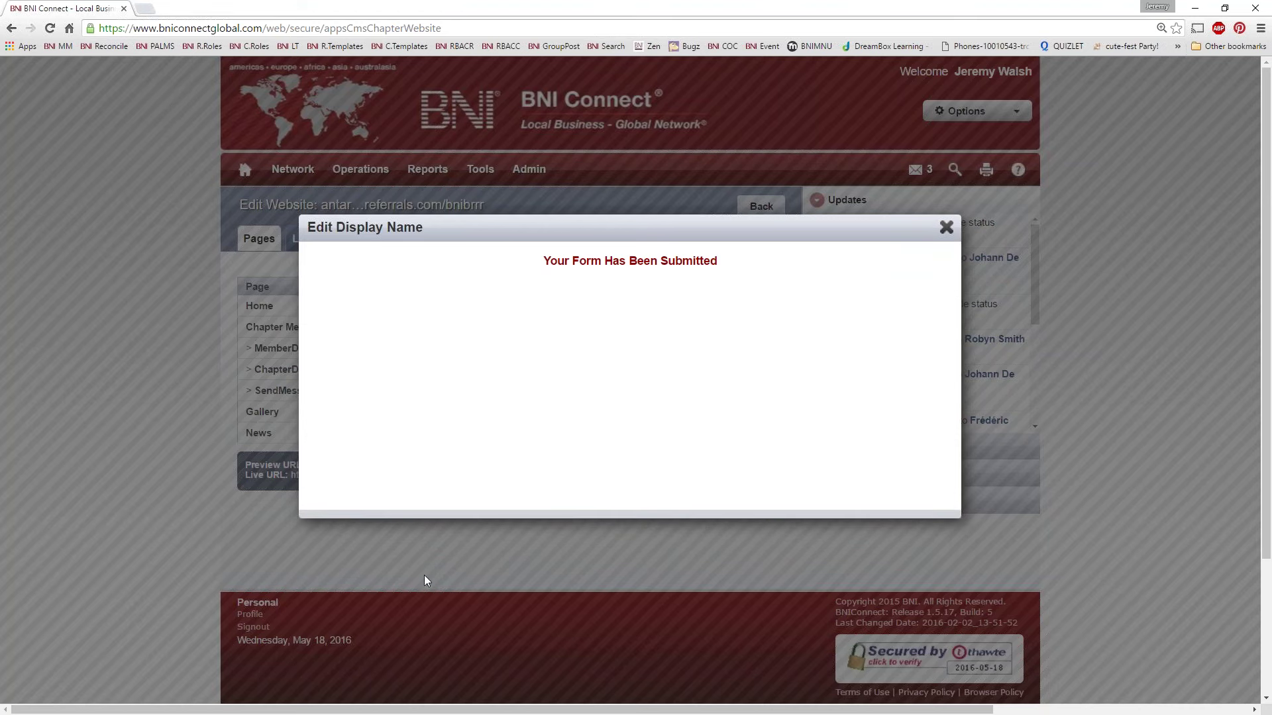
Check the renamed page on the chapter website's preview URL and close the preview.
click(237, 444)
click(340, 468)
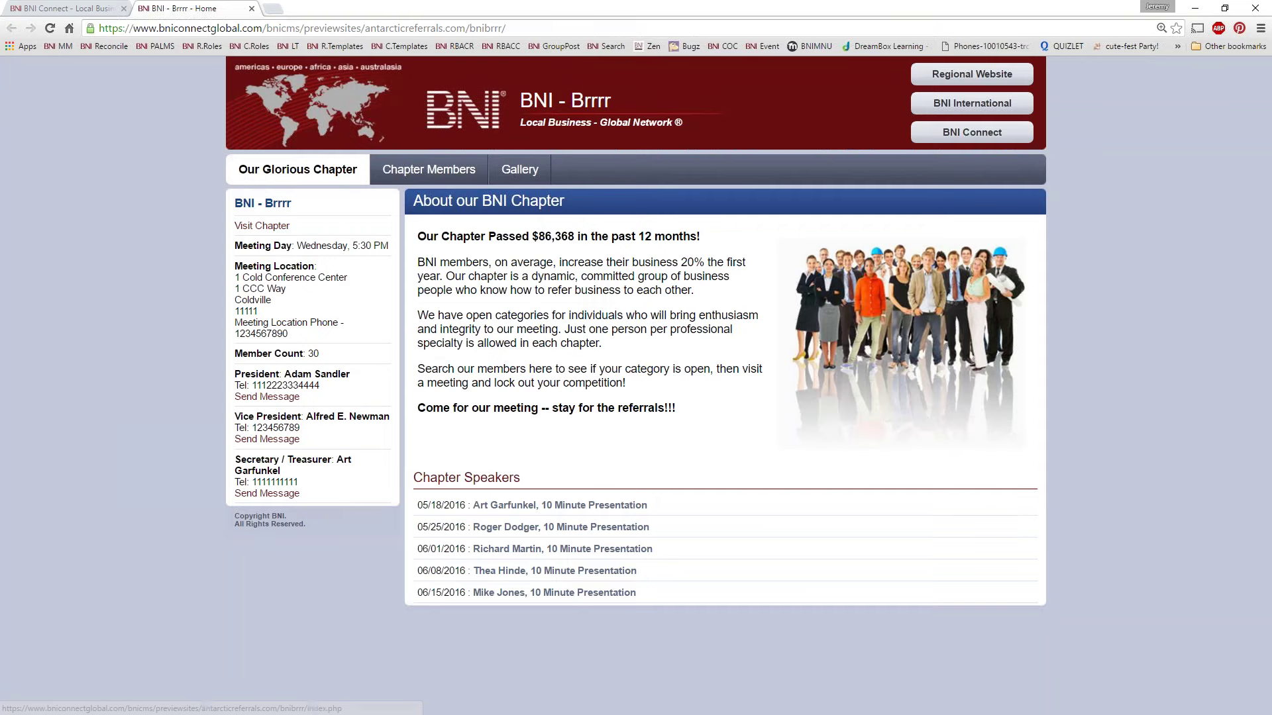
click(251, 9)
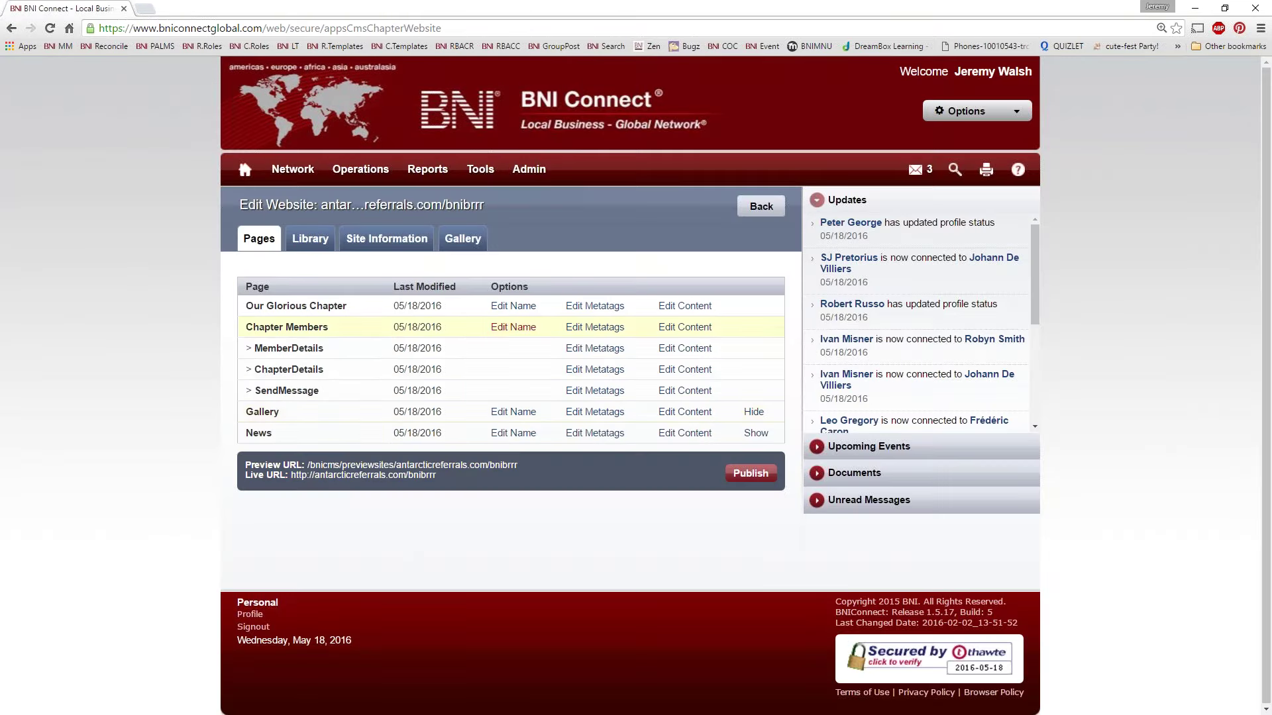
View the metatags form and the content editor of the Our Glorious Chapter page, closing each without changes.
click(622, 390)
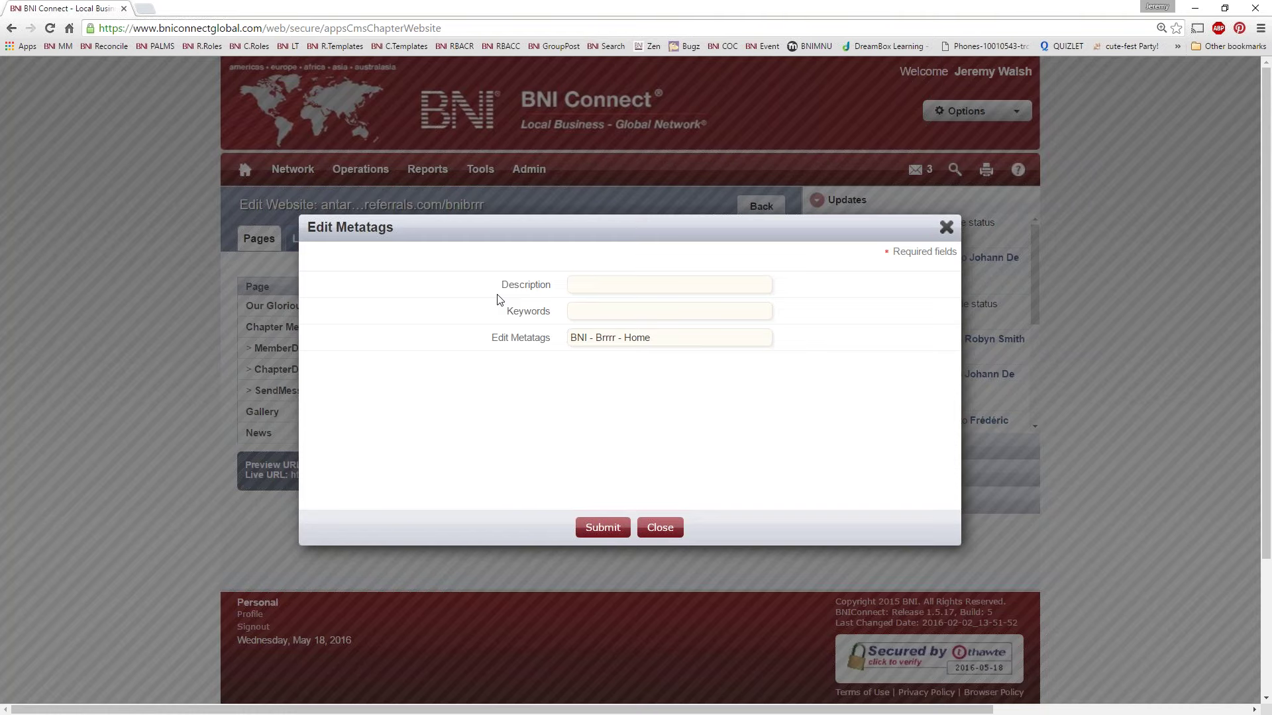
click(946, 227)
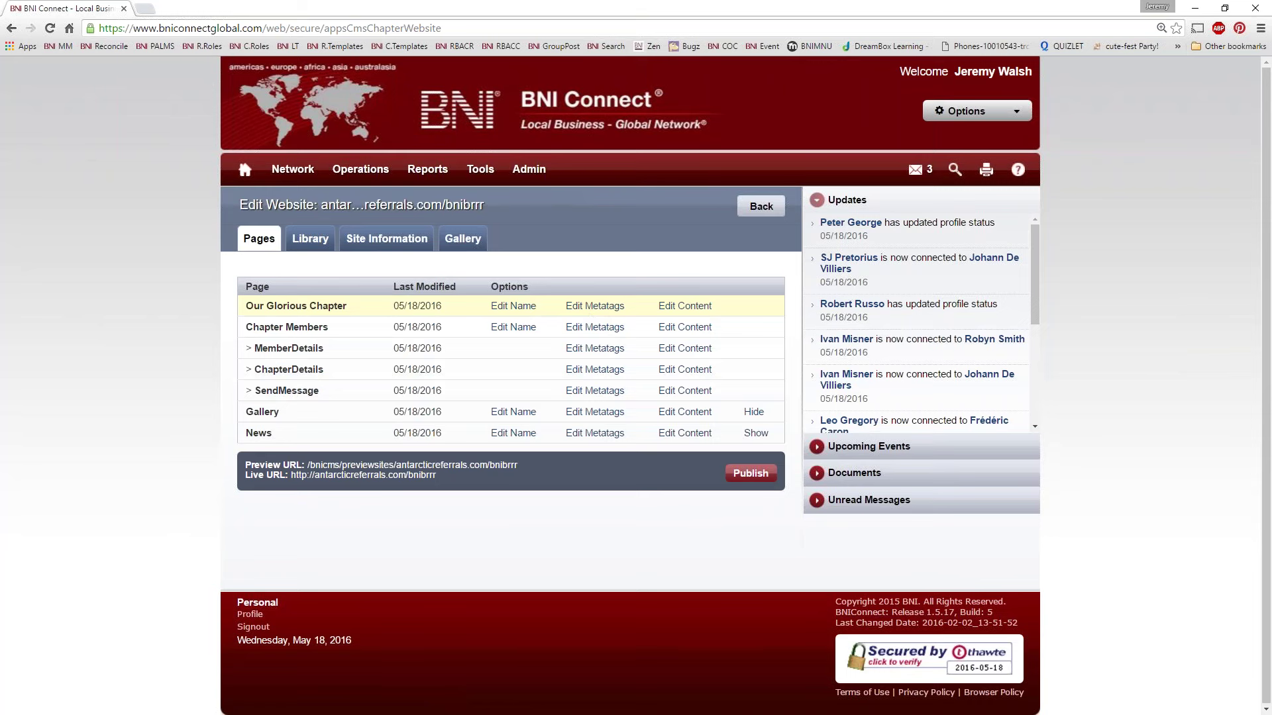
click(663, 306)
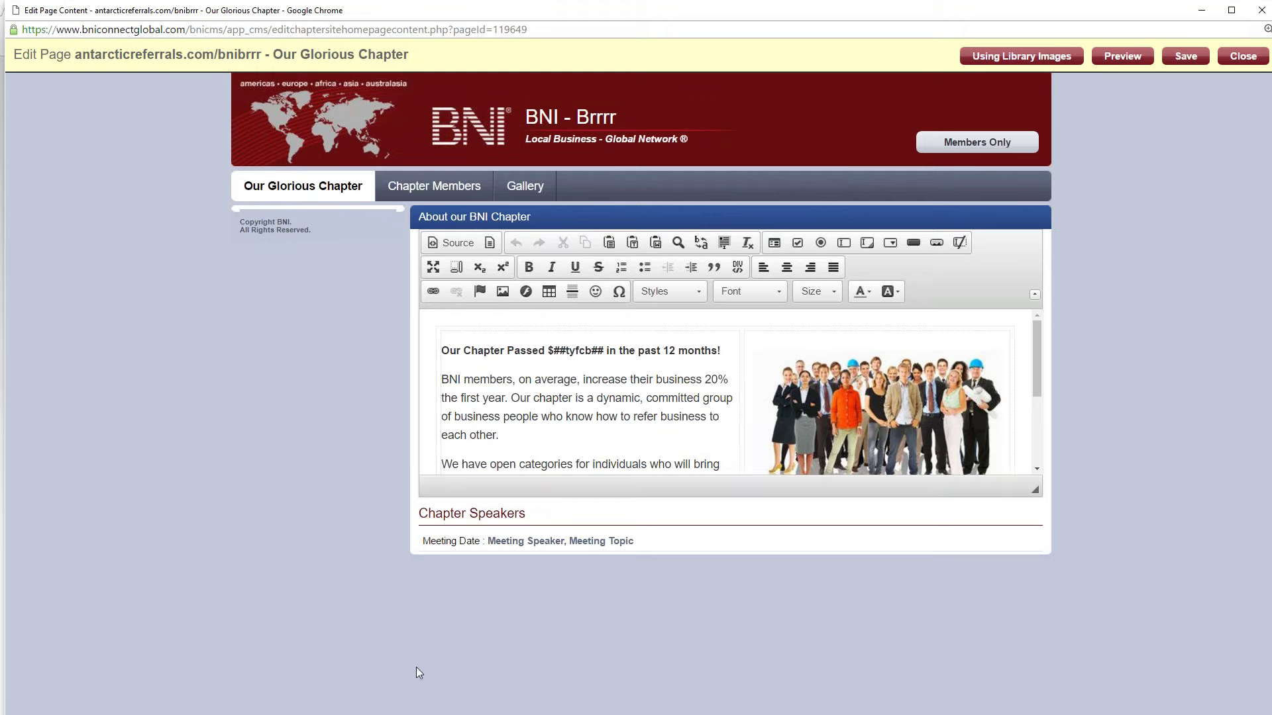
drag(538, 14, 584, 187)
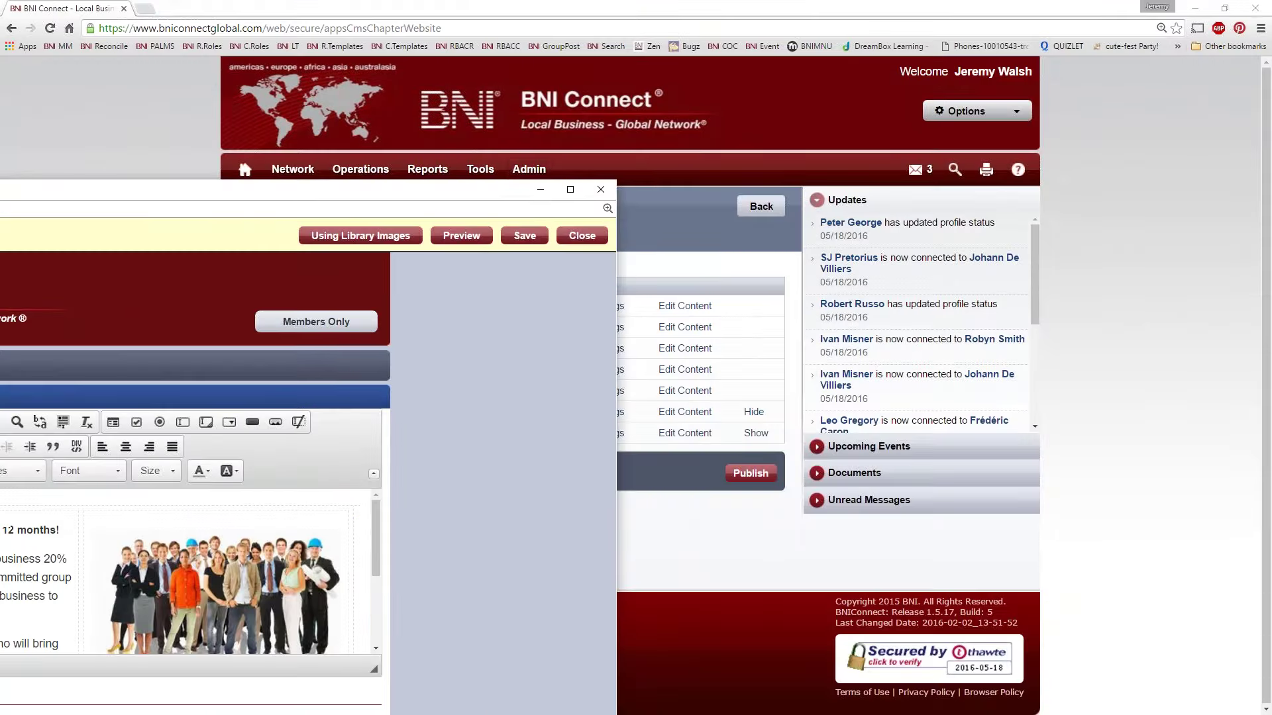
click(600, 190)
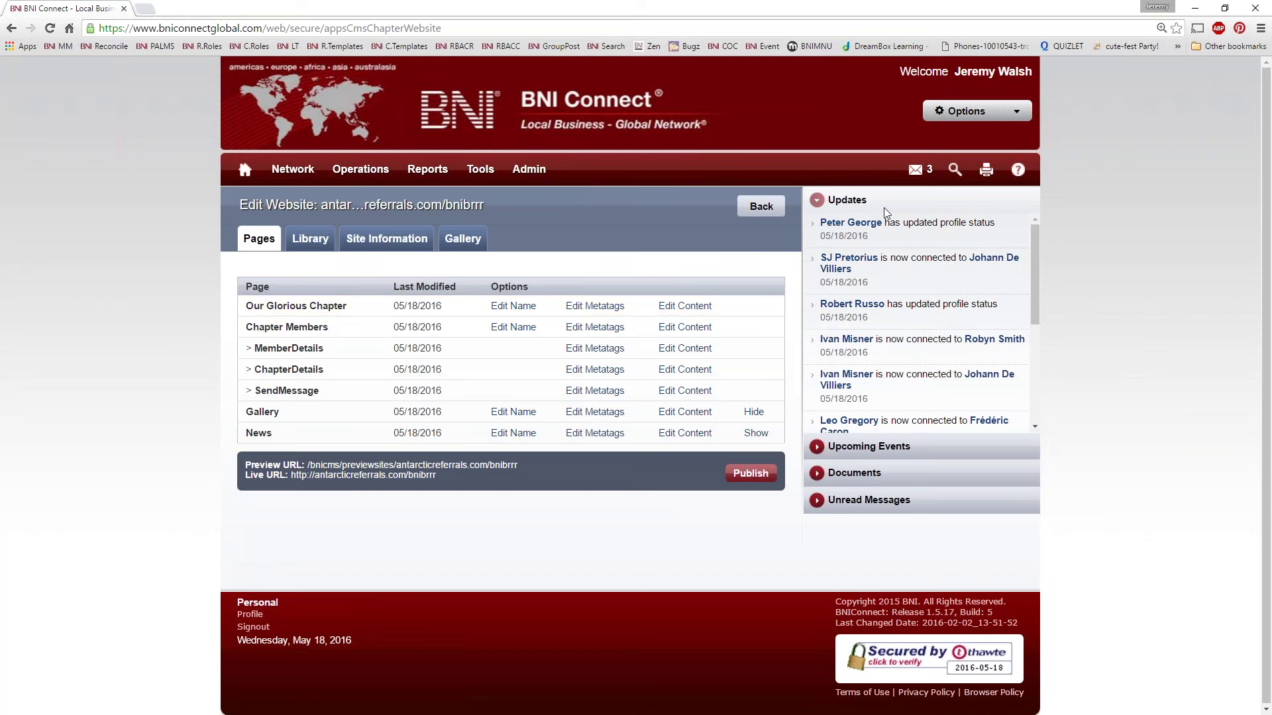
Open the content of the Our Glorious Chapter page for editing and enlarge the editor area to show the whole text.
click(521, 305)
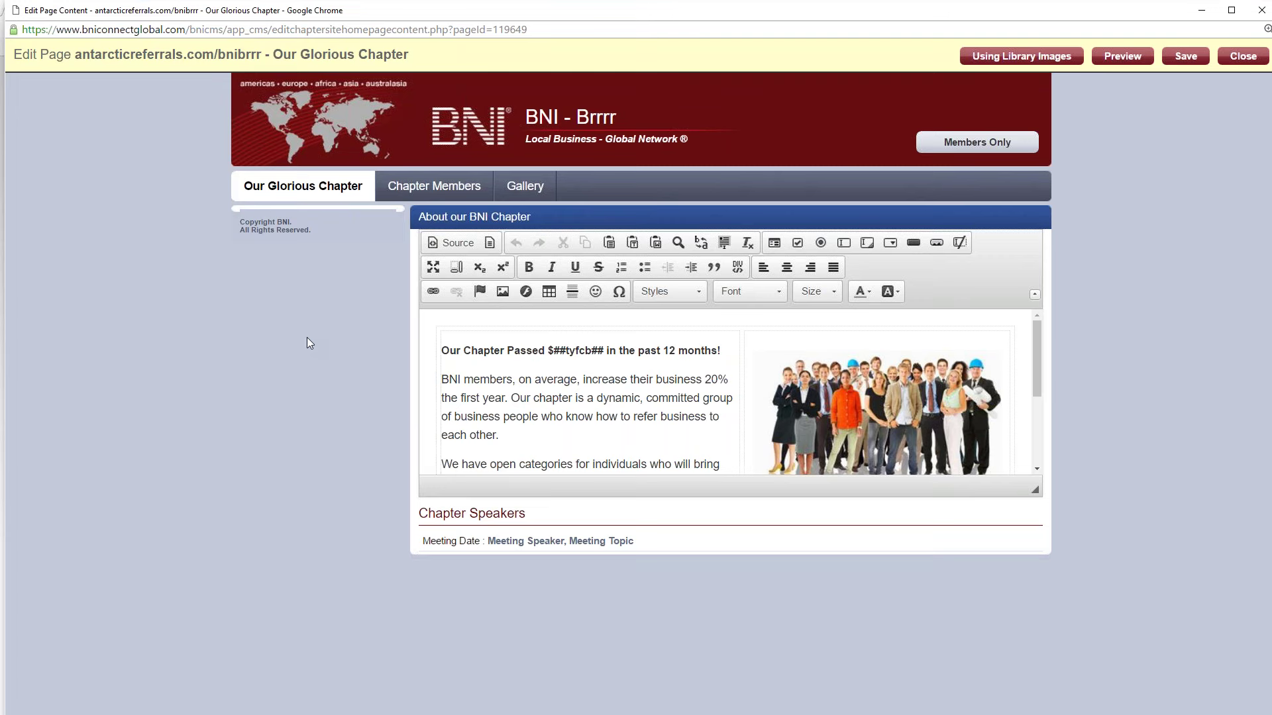
drag(241, 261, 295, 278)
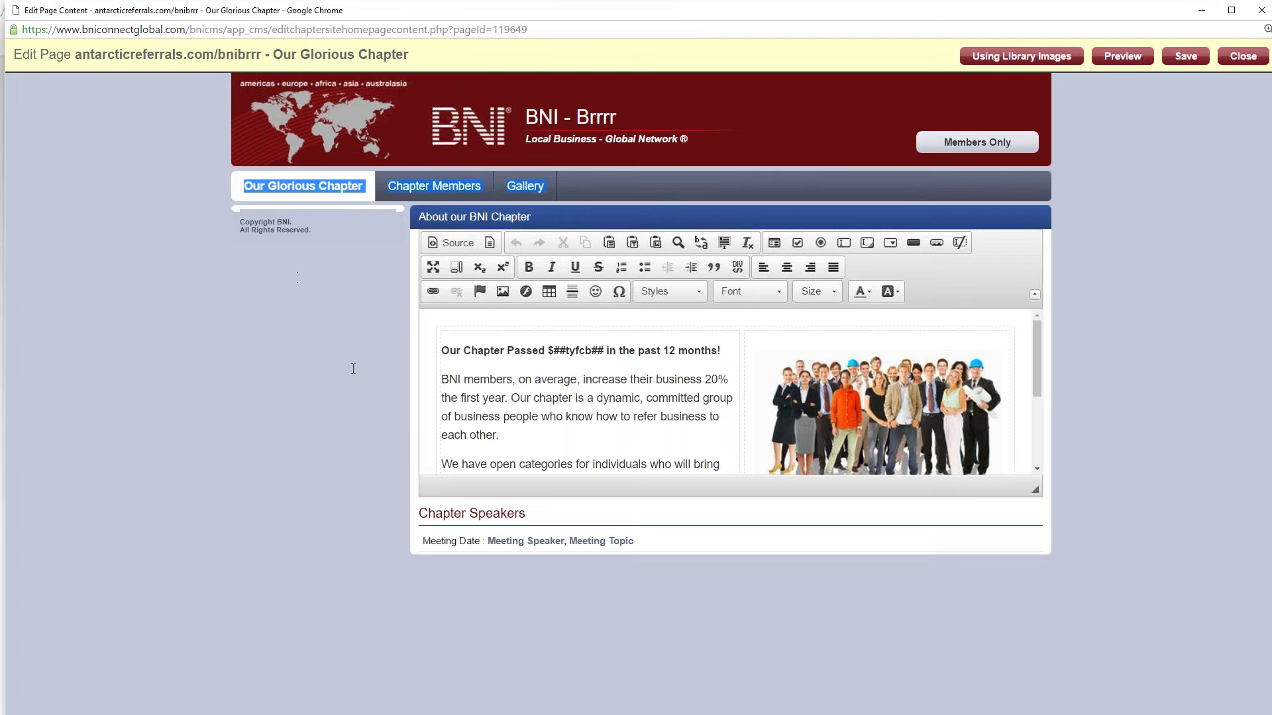
click(348, 230)
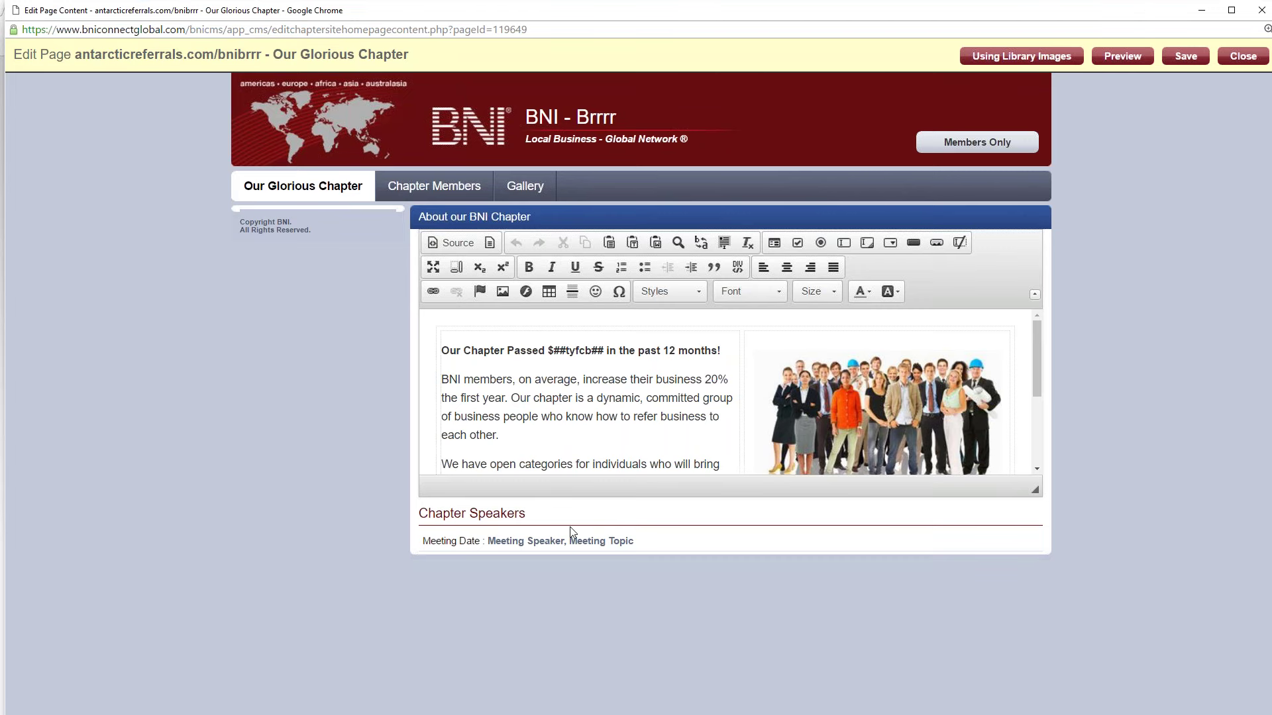
drag(555, 516, 650, 534)
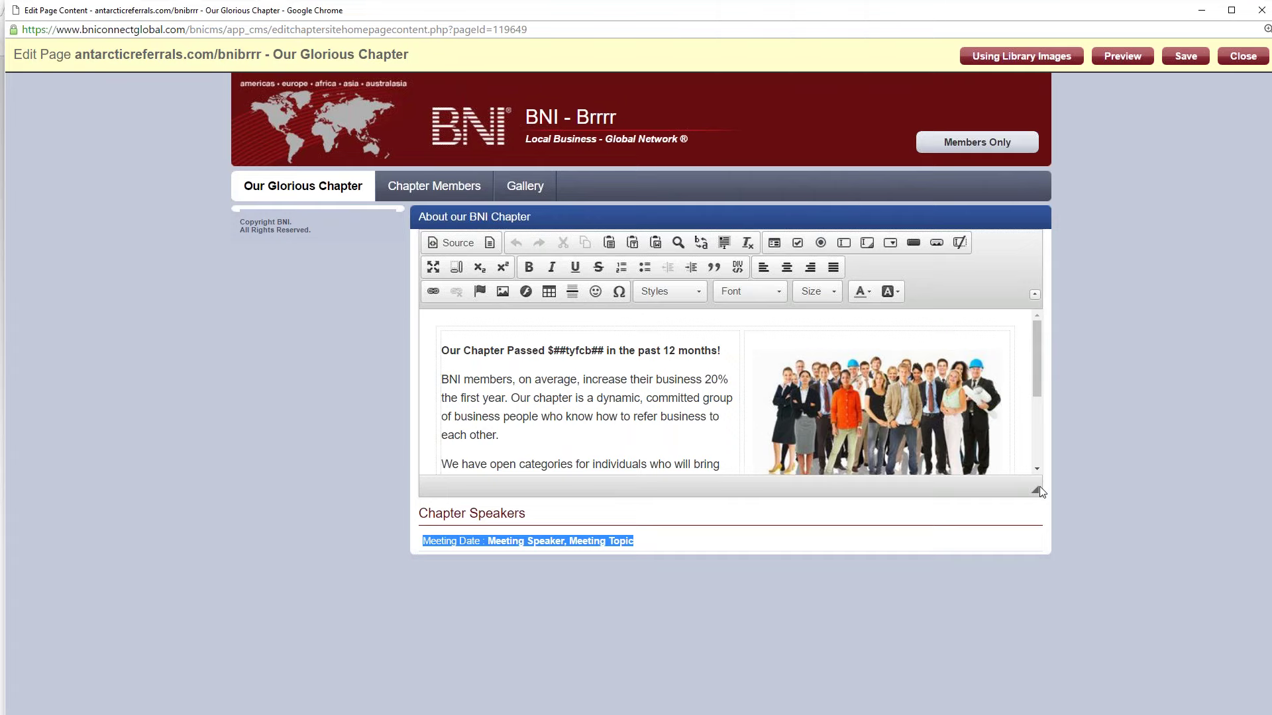
drag(1034, 489, 1034, 678)
drag(1034, 610, 1039, 446)
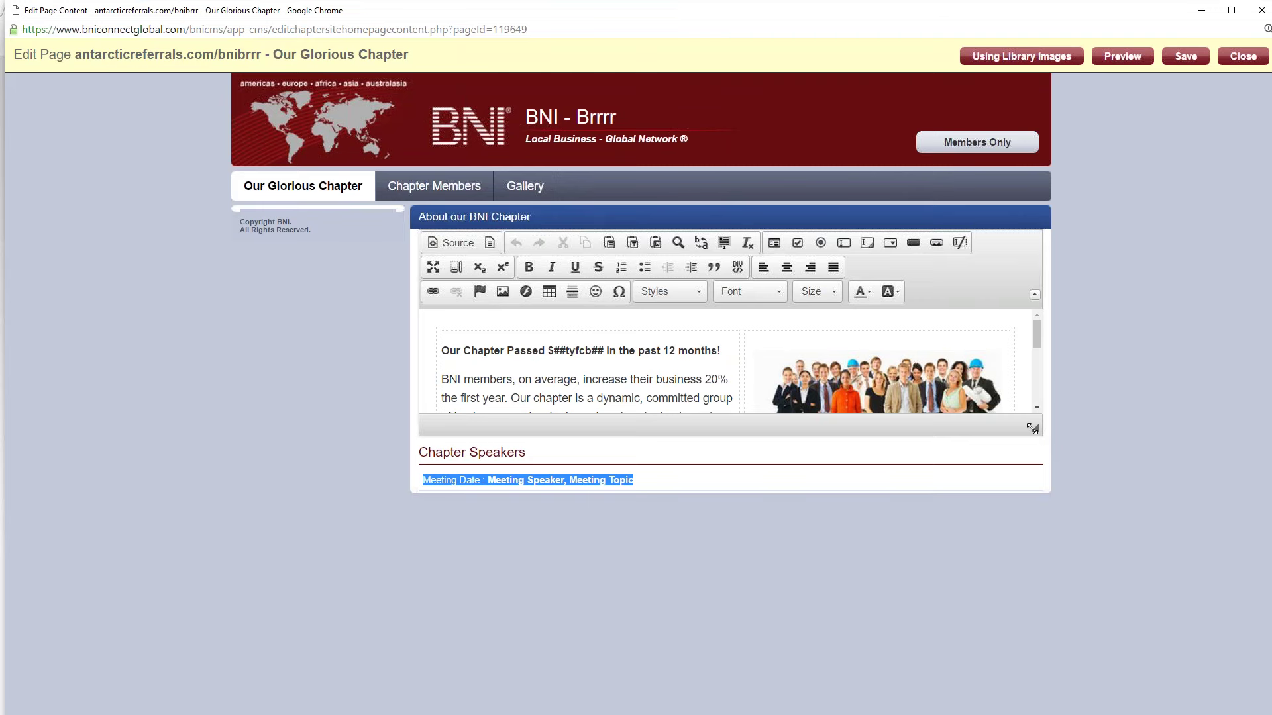
drag(1031, 427, 1034, 625)
click(1026, 621)
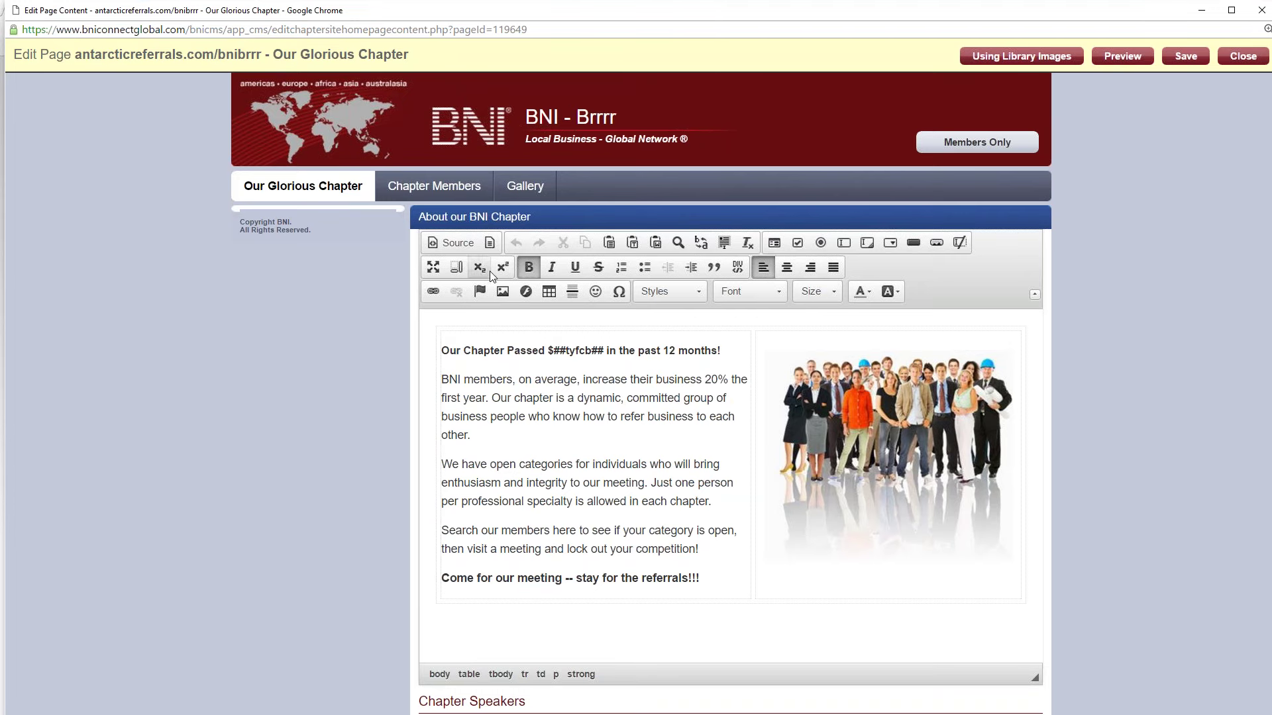
Examine the HTML source of the home page content and return to the formatted view.
click(444, 244)
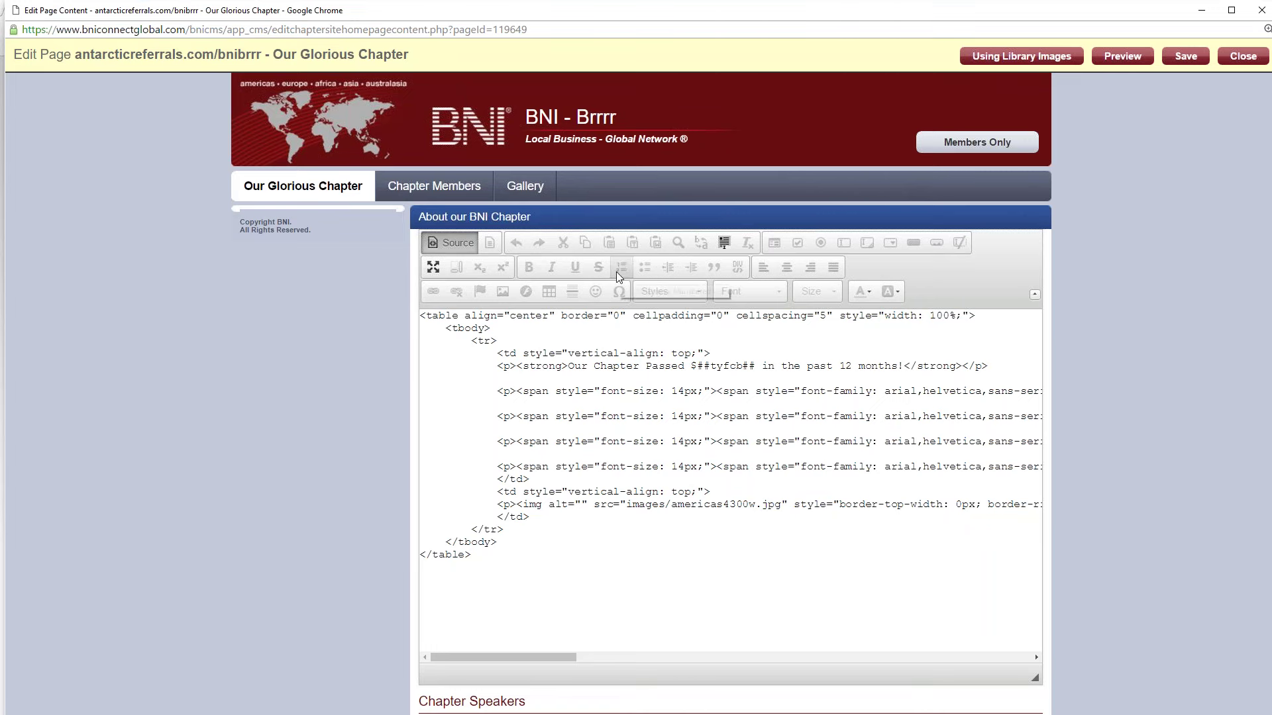
click(467, 243)
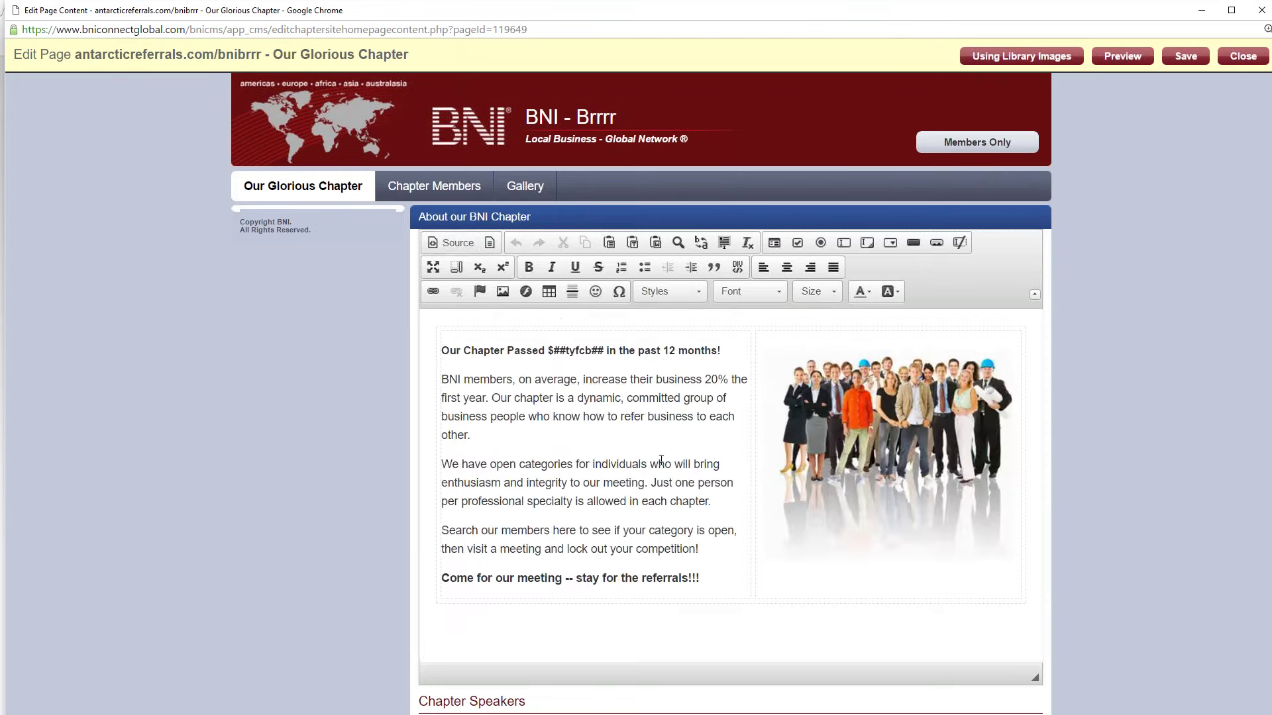
click(451, 242)
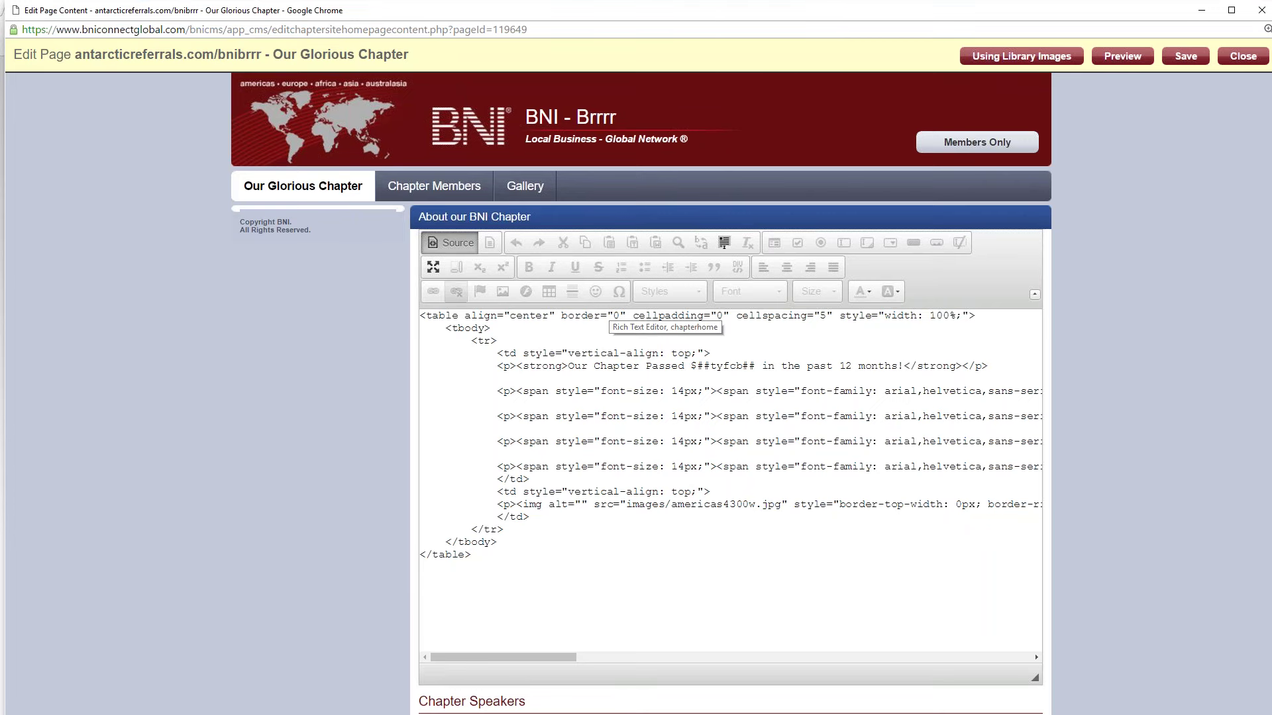
click(462, 245)
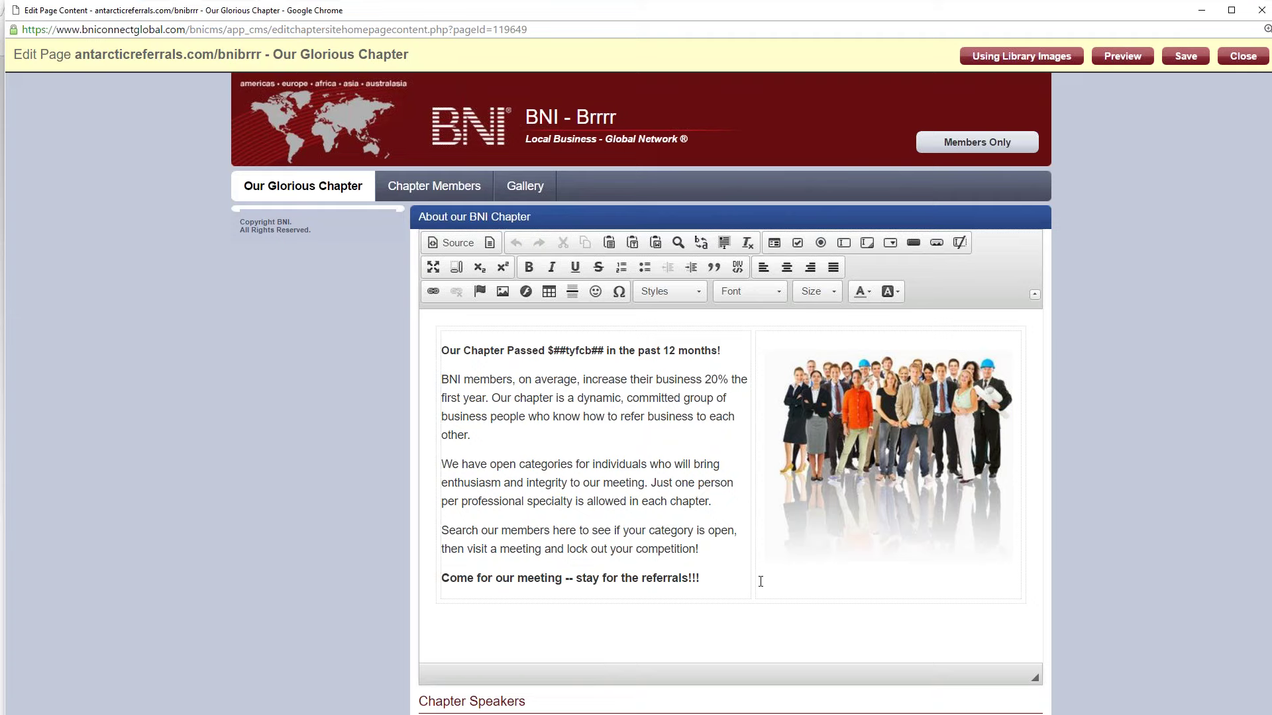
Format the last three paragraphs, from "We have open categories" to "stay for the referrals!!!", as bold italic.
drag(701, 549, 440, 348)
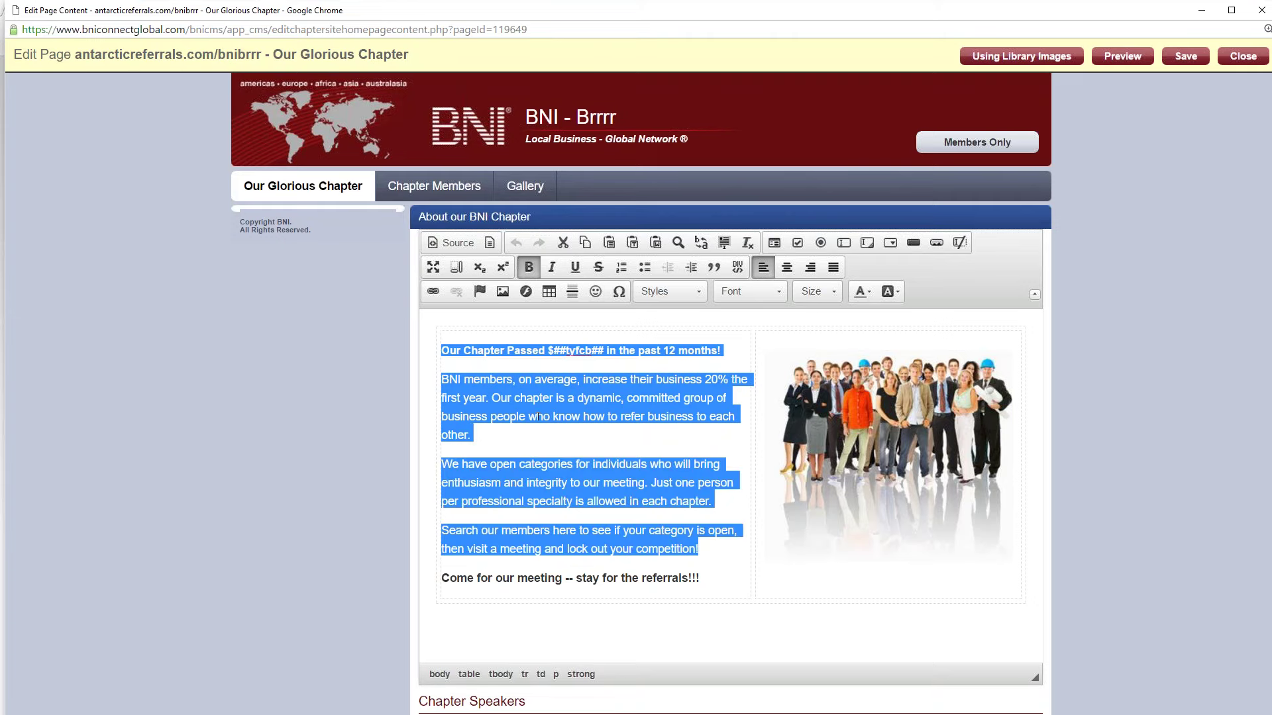
click(463, 424)
drag(471, 435, 438, 347)
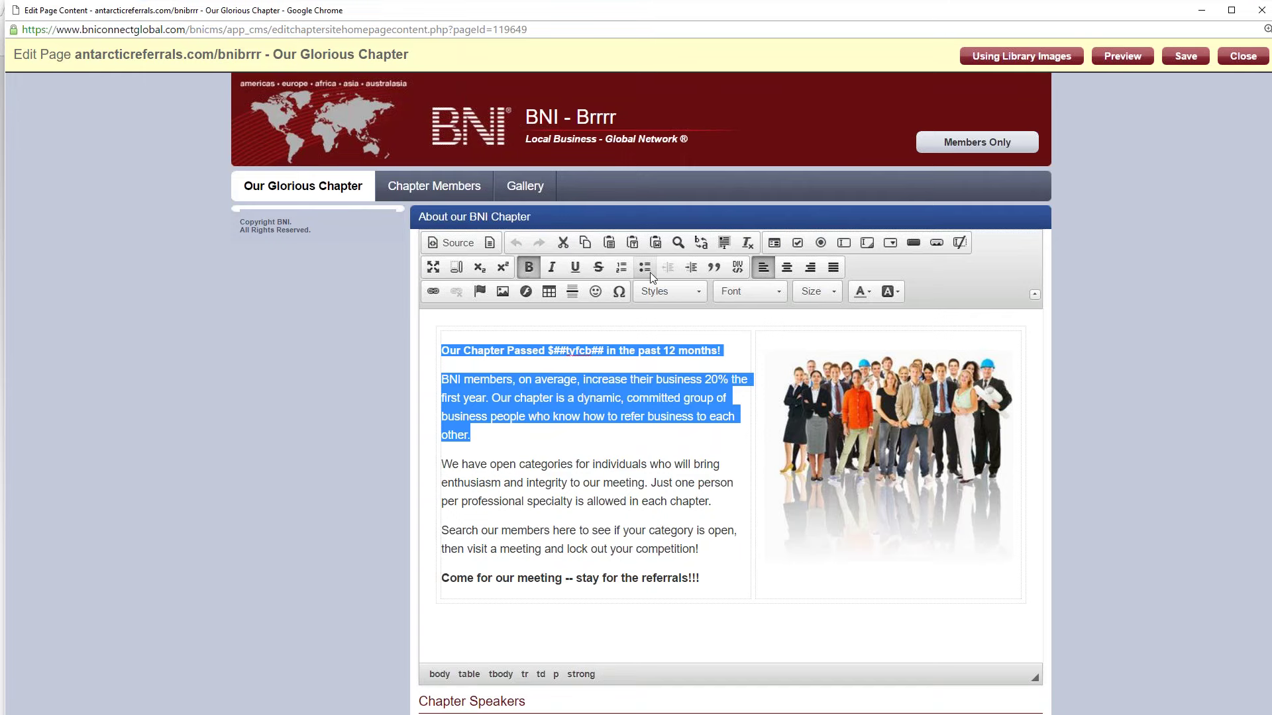
drag(471, 436, 450, 396)
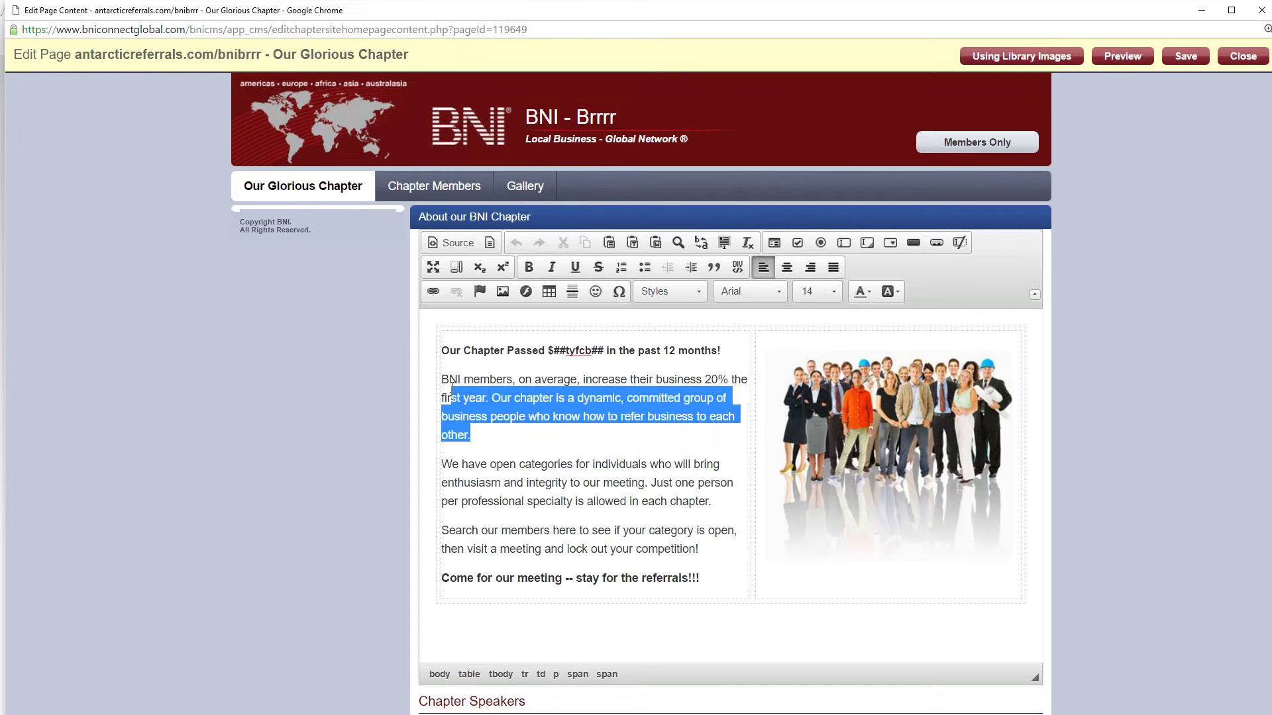
drag(440, 458, 702, 580)
click(530, 267)
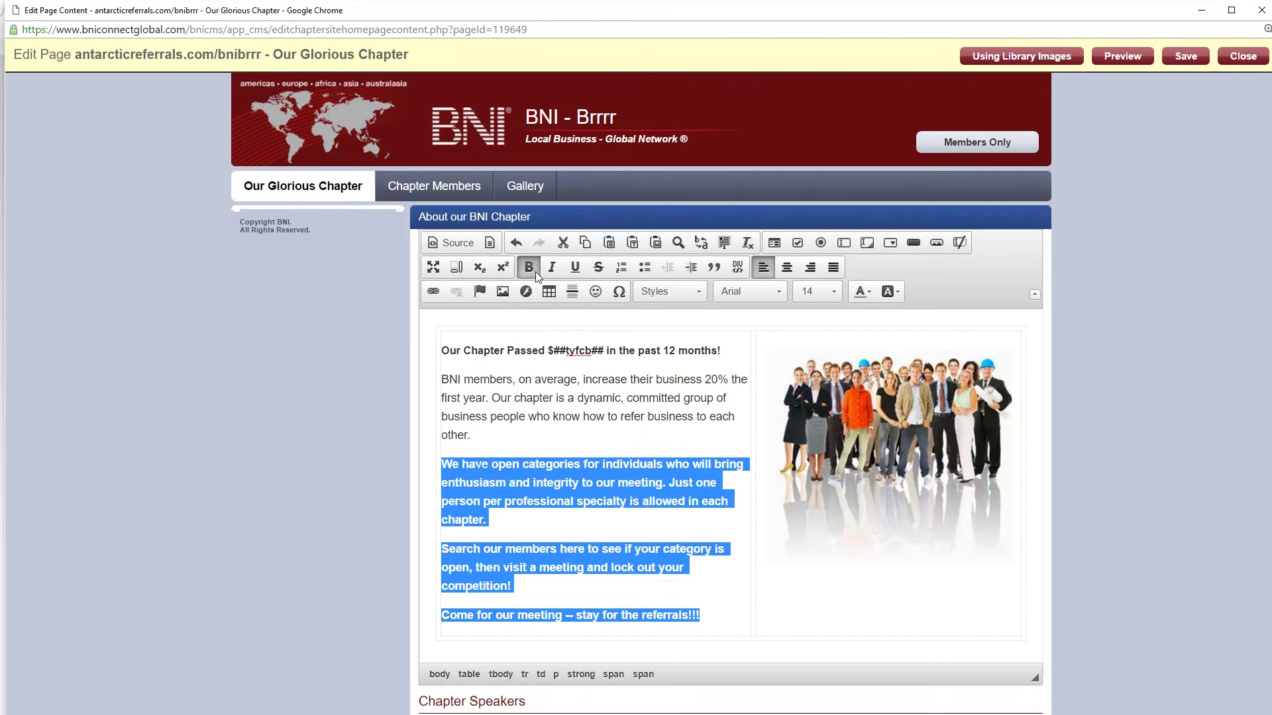
click(550, 267)
Underline most of the "BNI members, on average" paragraph and strike through "months" in the opening line.
drag(473, 380, 571, 416)
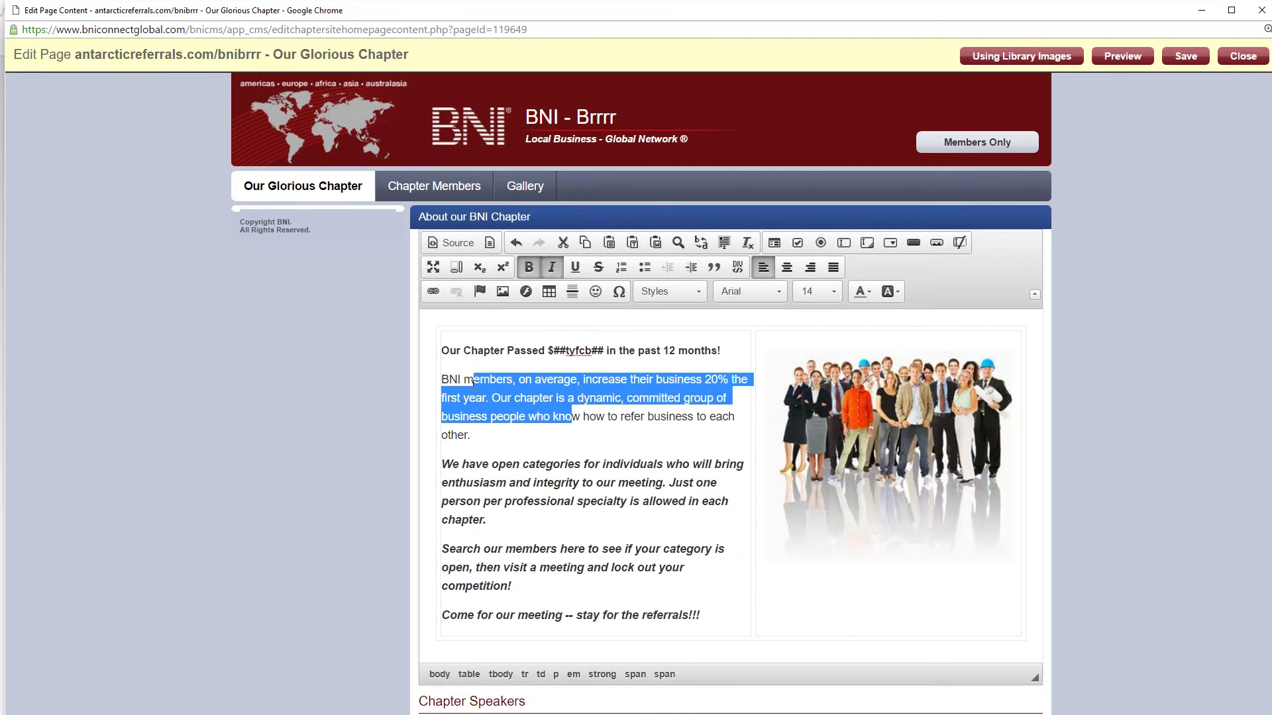
click(575, 267)
drag(659, 347, 575, 349)
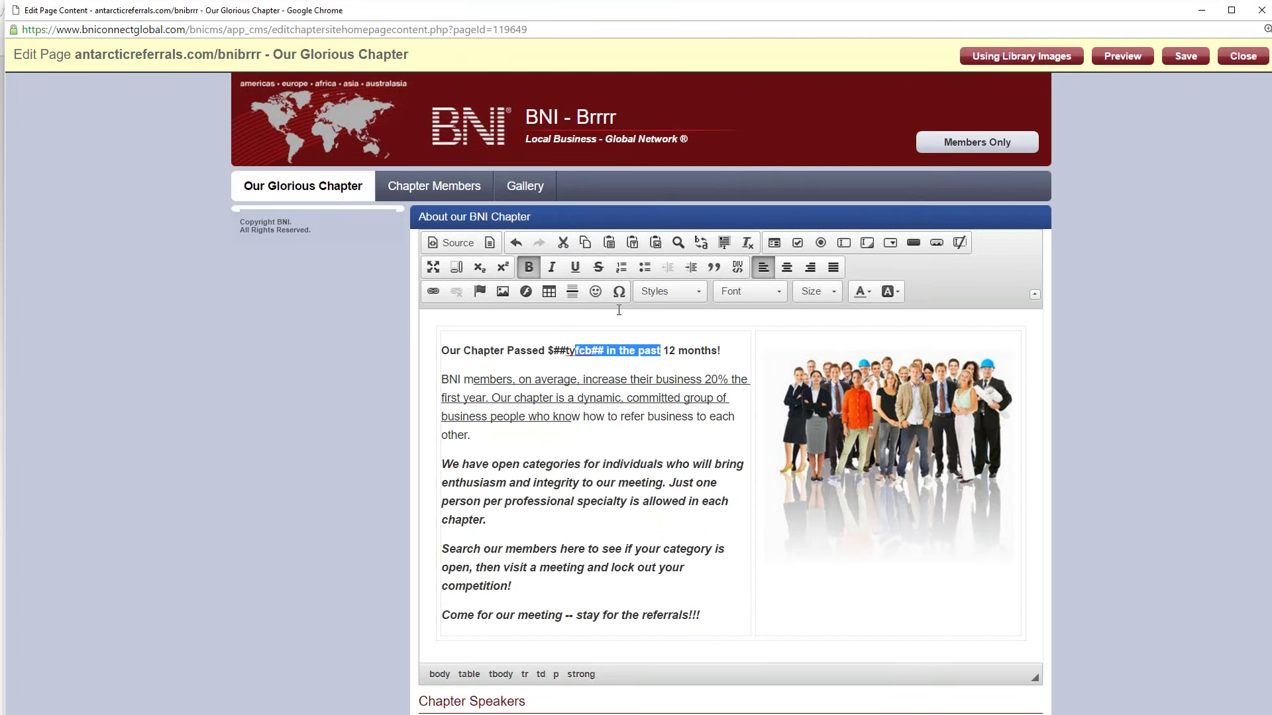
drag(719, 351, 675, 350)
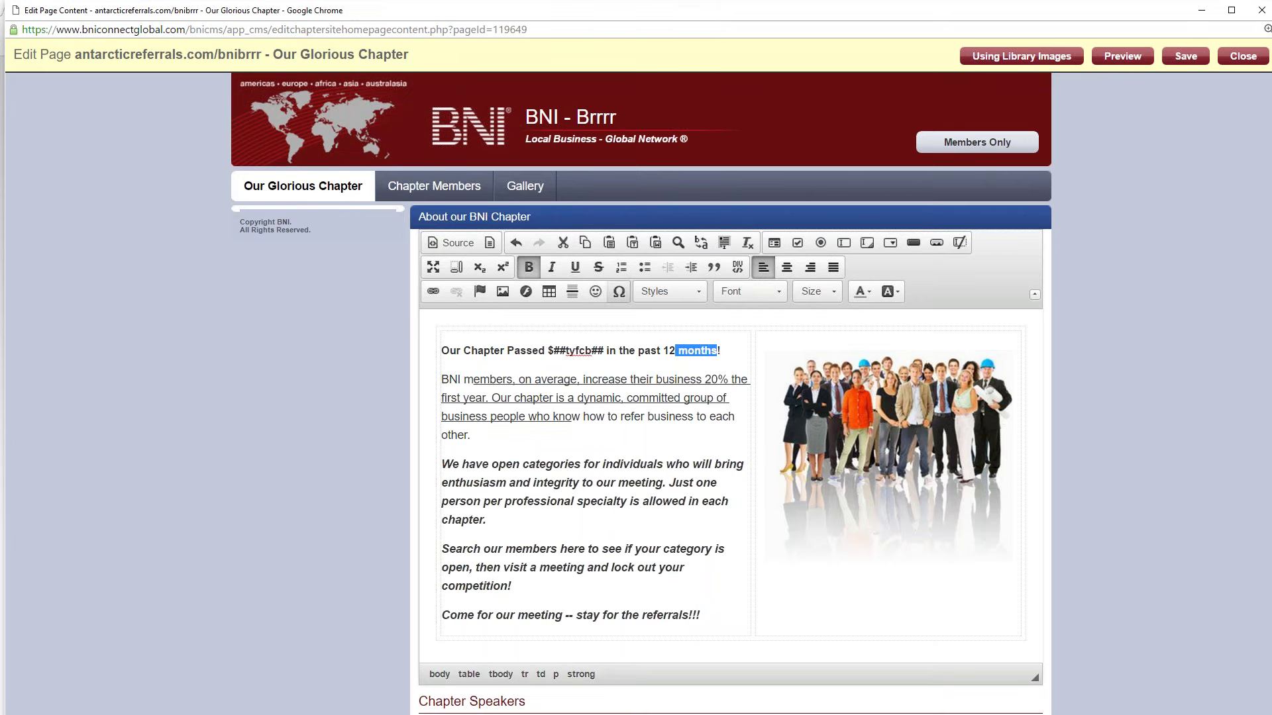
click(600, 269)
click(620, 397)
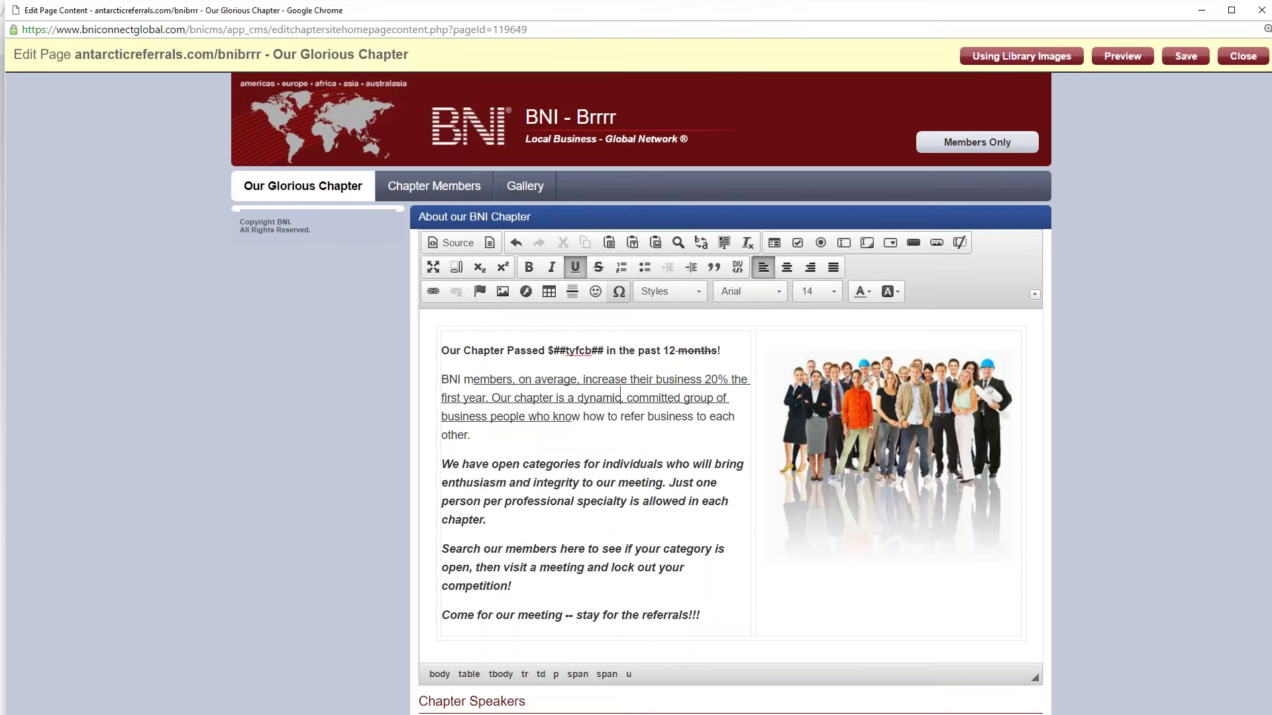
Add a numbered list with the items One, Two and Three below the "BNI members, on average" paragraph.
click(565, 437)
key(Return)
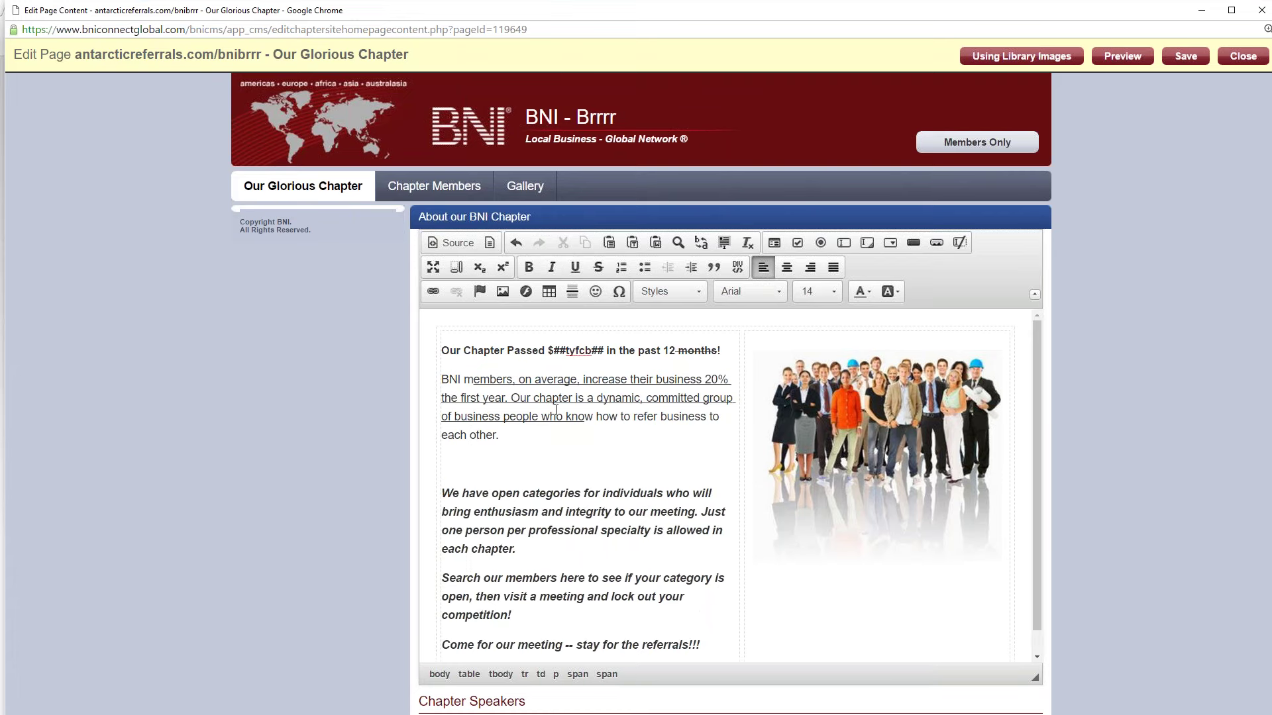
click(621, 269)
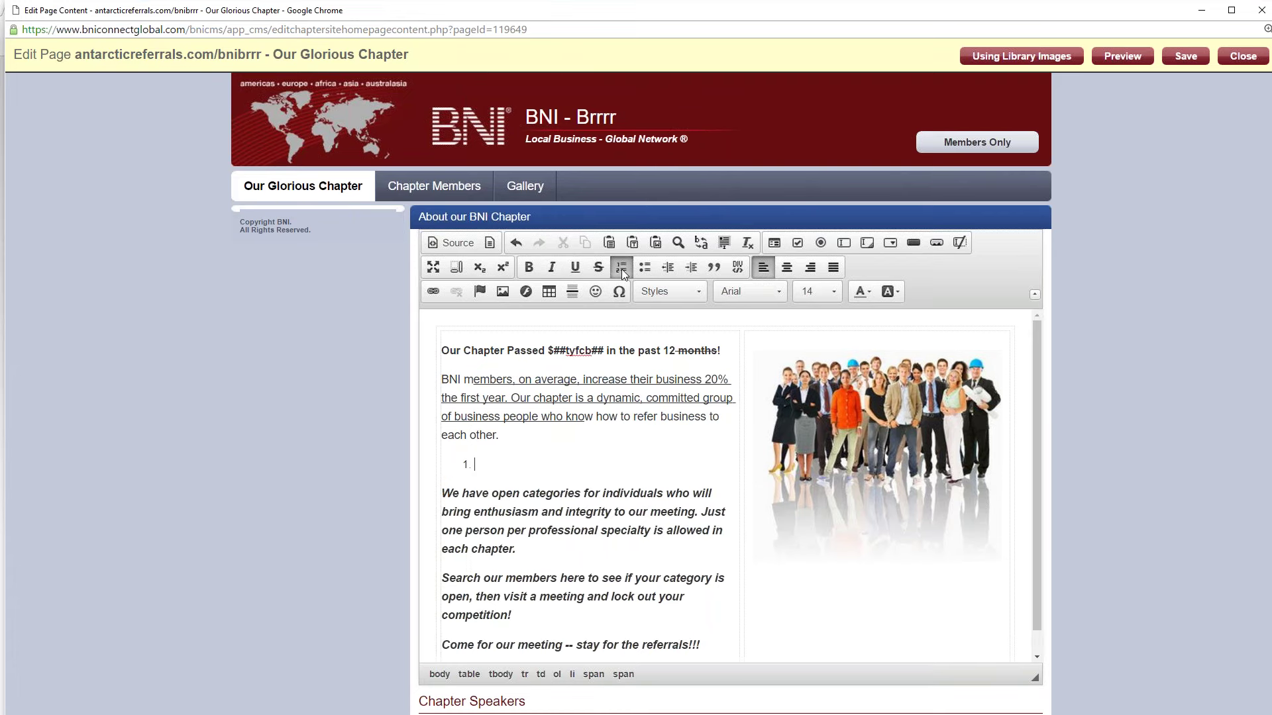
text(One)
key(Return)
text(Two)
key(Return)
text(Three)
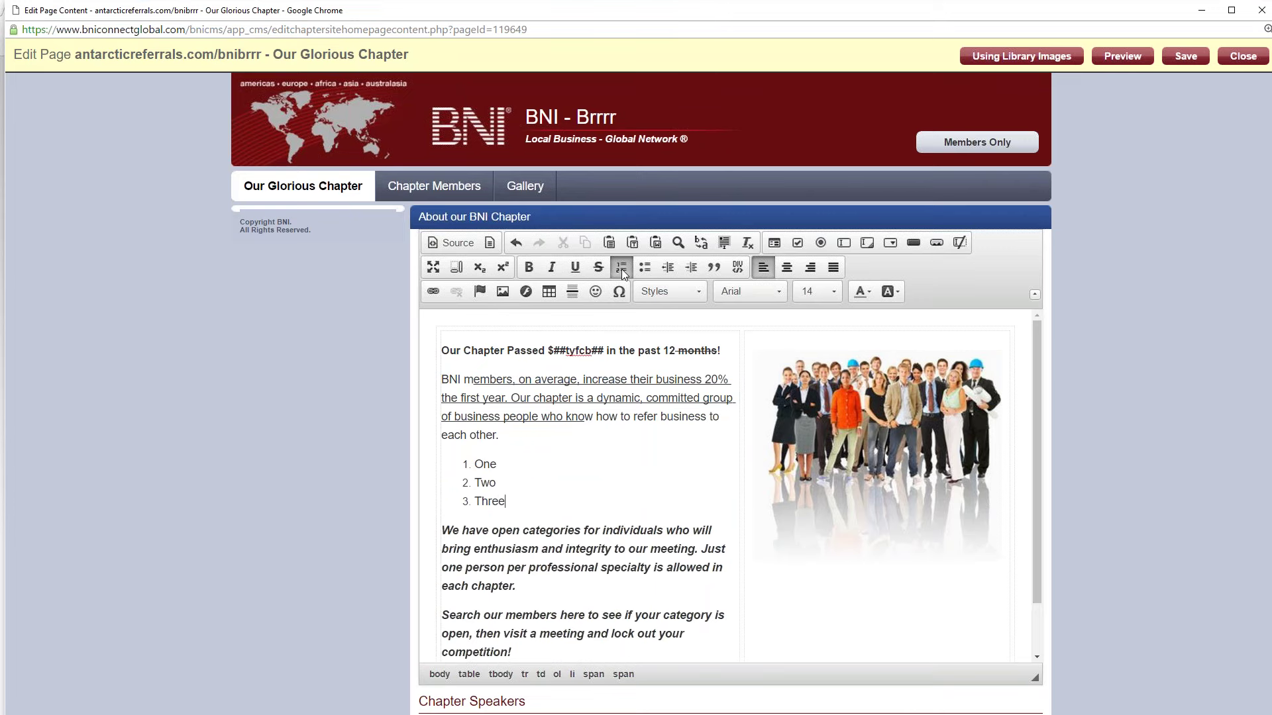
Center the "We have open categories" paragraph and colour its text from "categories" to "professional" orange.
drag(528, 567, 599, 568)
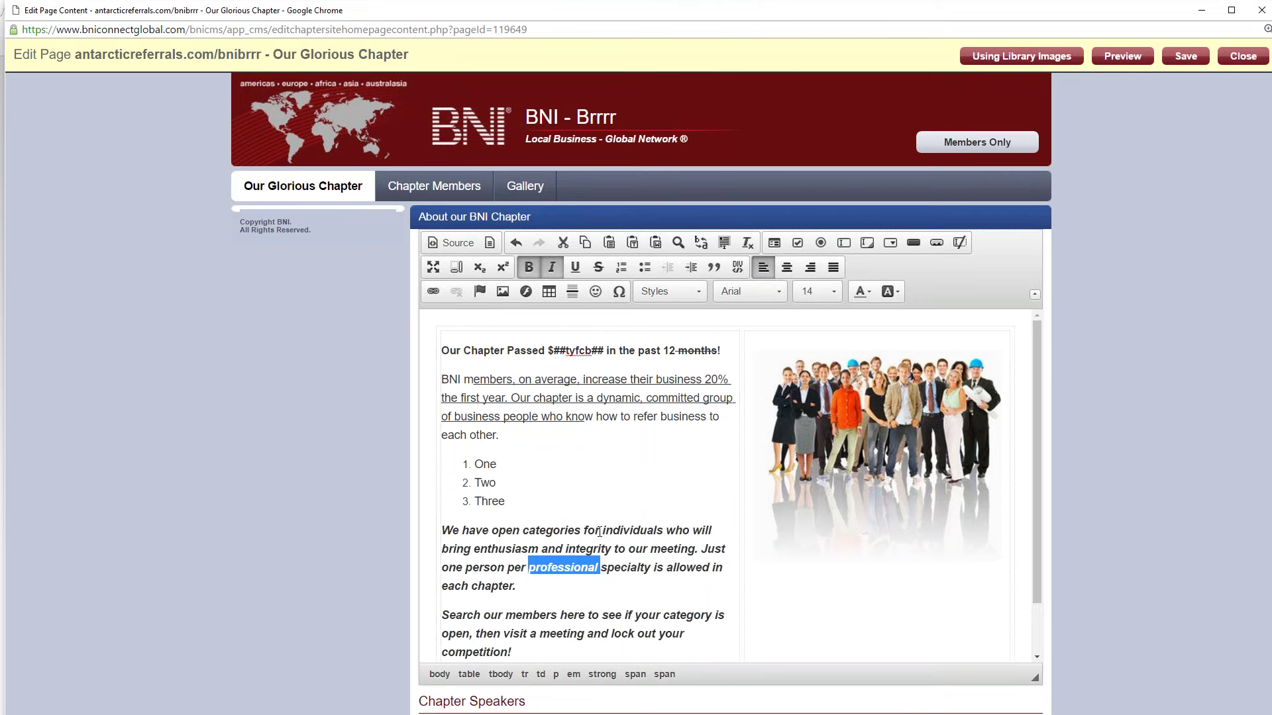
click(788, 267)
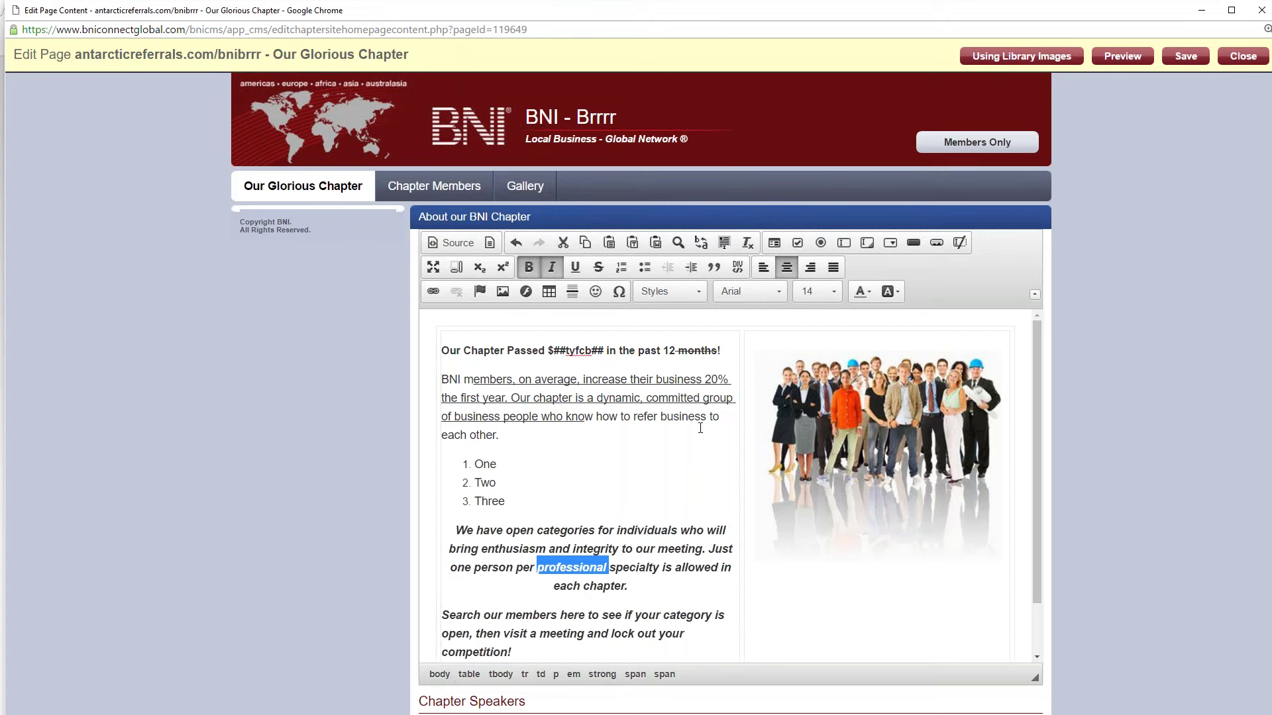
drag(615, 568, 549, 530)
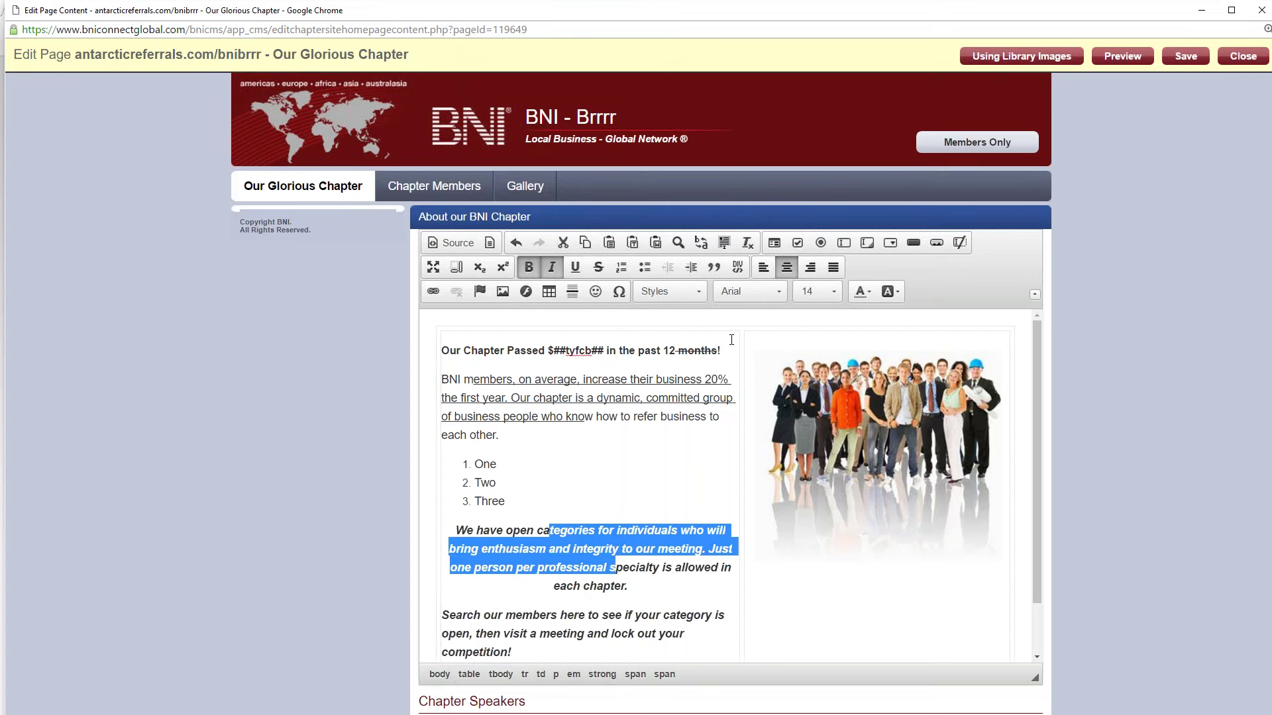
click(865, 292)
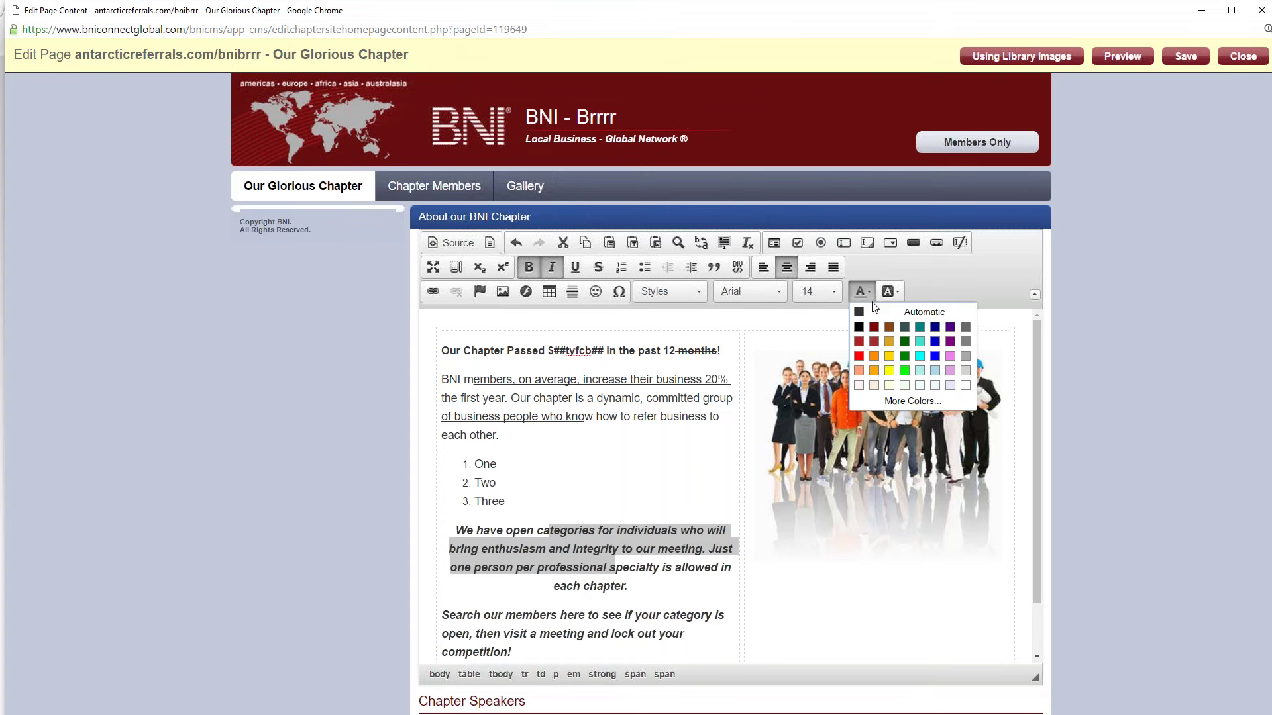
click(873, 356)
Apply a turquoise background colour to the text from "enthusiasm and integrity" through "Search our members here to see".
drag(622, 615, 522, 549)
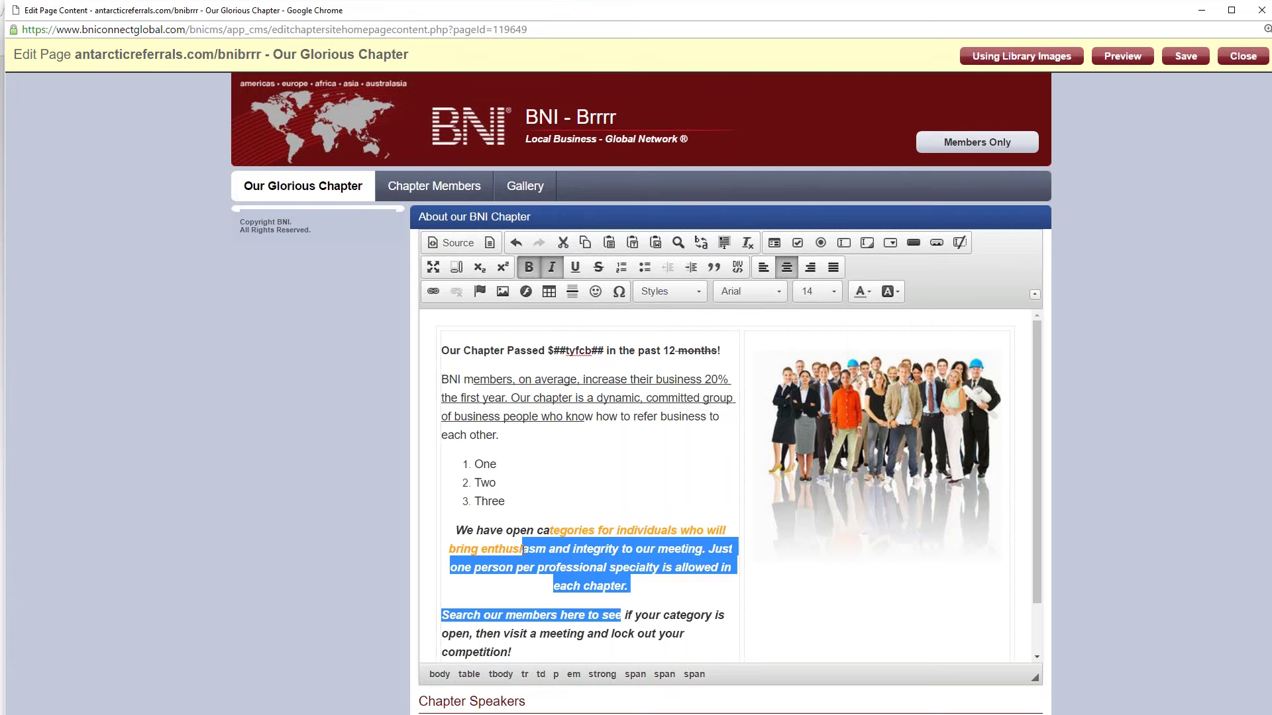
click(888, 292)
click(947, 341)
click(673, 480)
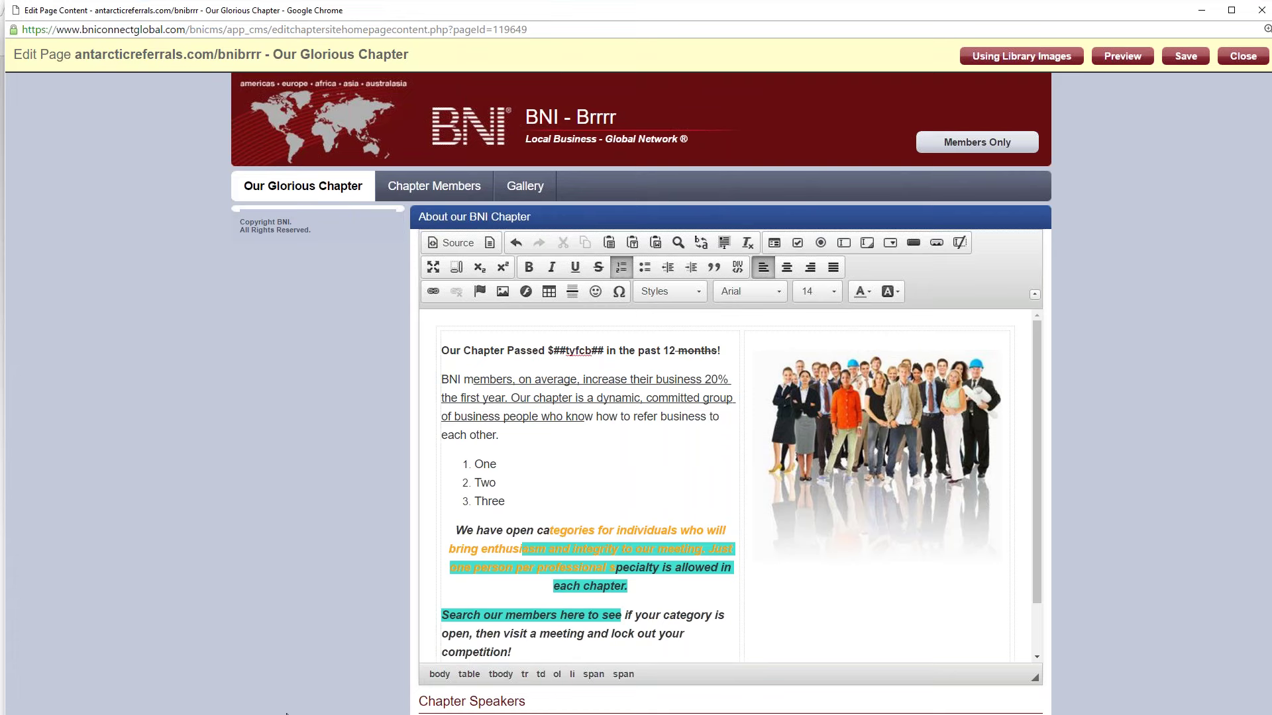
Set the font size to 28 for the text from "year. Our chapter" through the list to "We have open".
drag(533, 530, 477, 398)
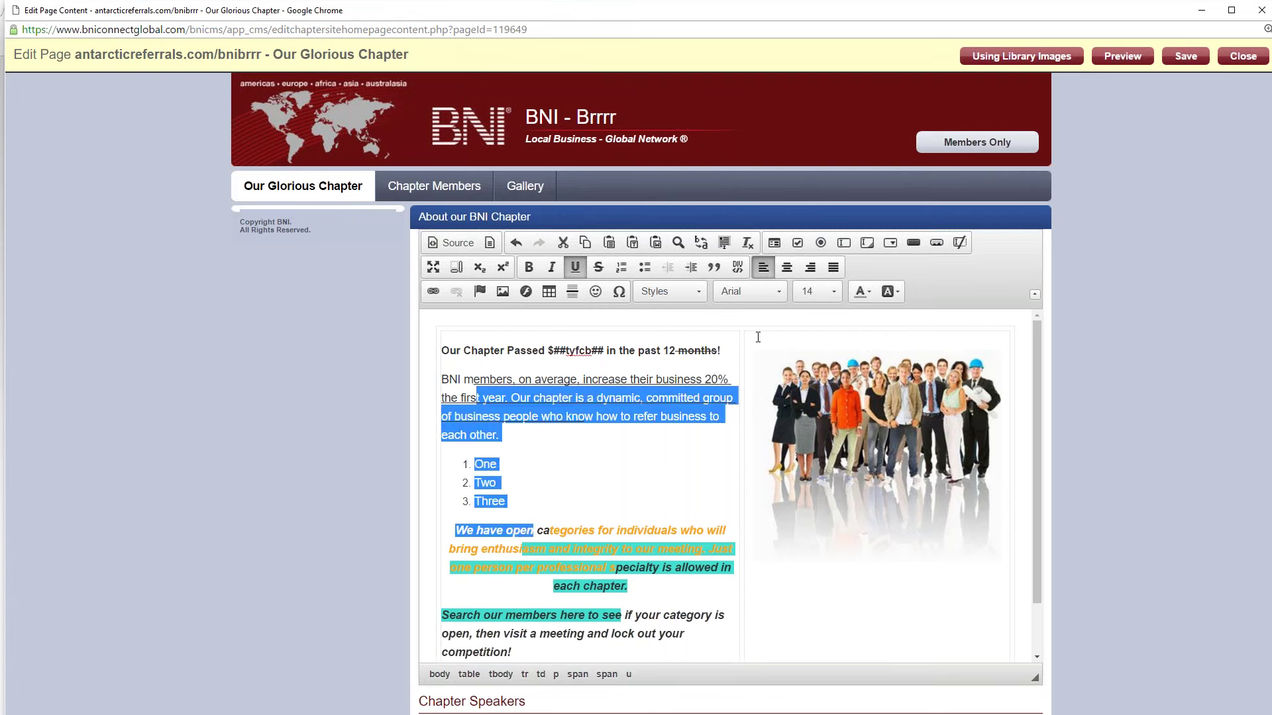
click(817, 294)
scroll(830, 391, down, 3)
scroll(826, 376, up, 2)
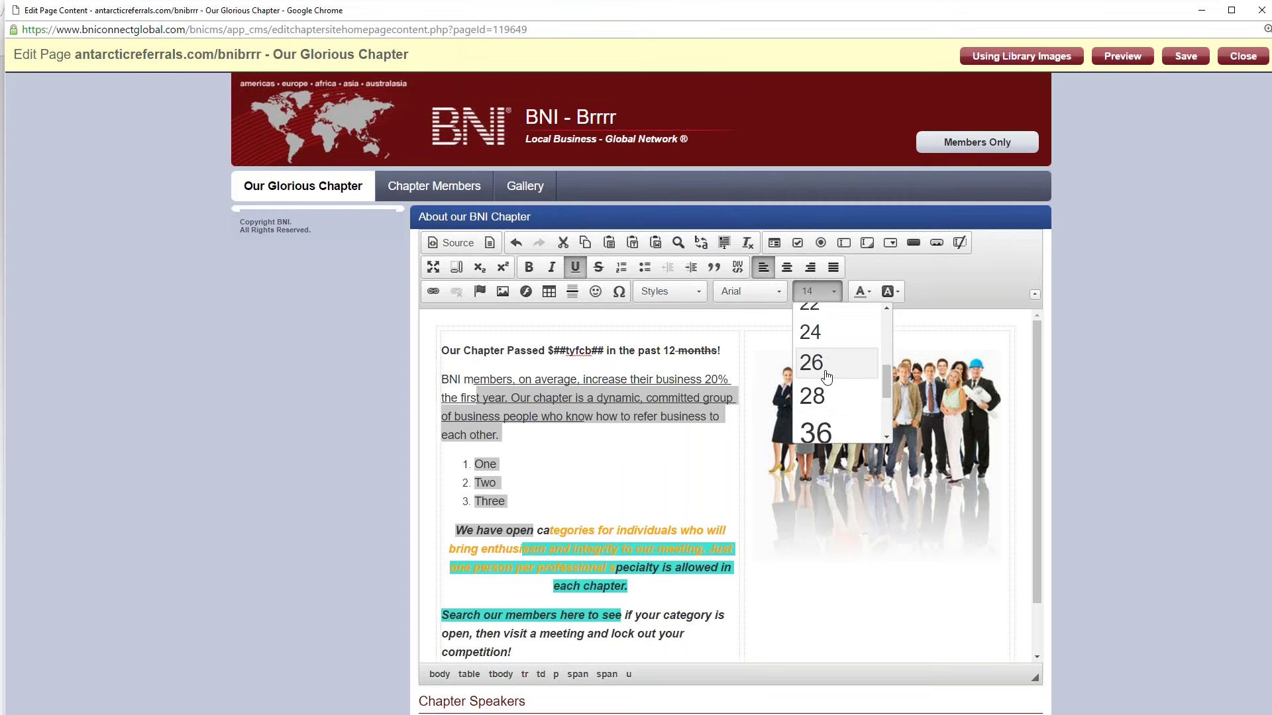
scroll(826, 378, up, 1)
click(823, 414)
click(656, 379)
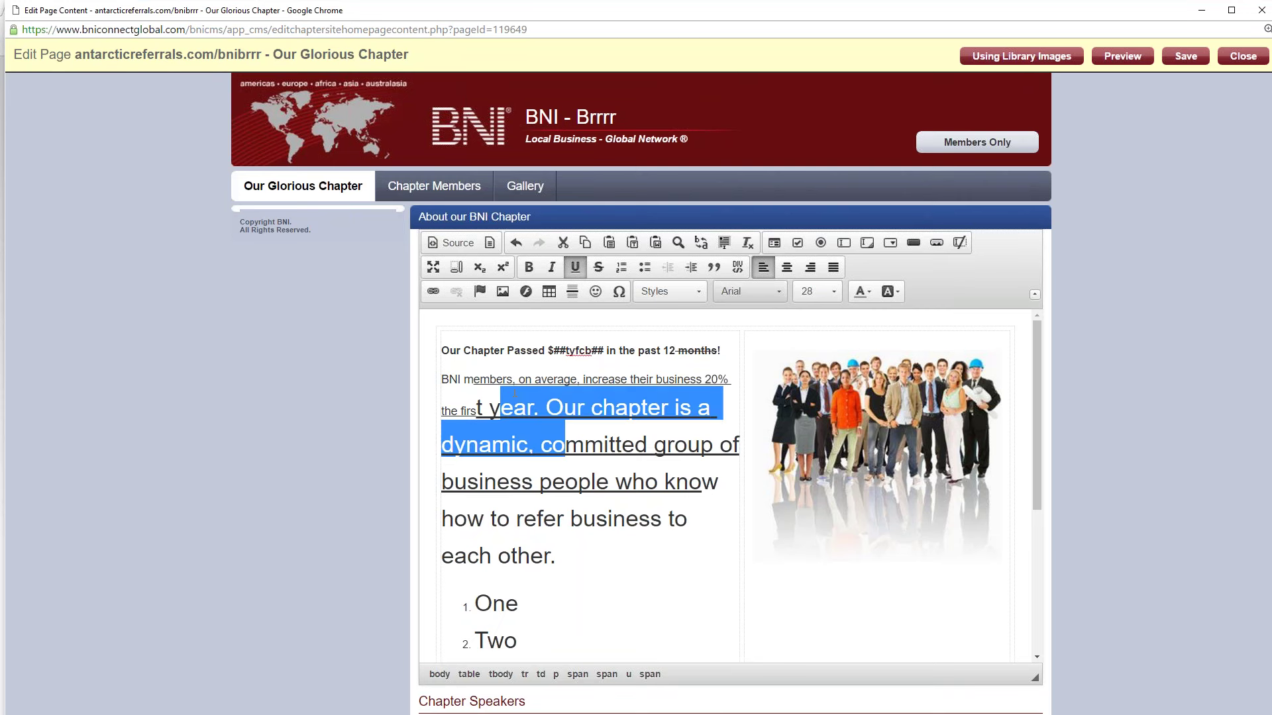
Apply a Lucida font to "year. Our chapter is a dynamic, co" and select the $##tyfcb## placeholder in the opening line.
click(777, 299)
scroll(771, 371, up, 3)
click(761, 408)
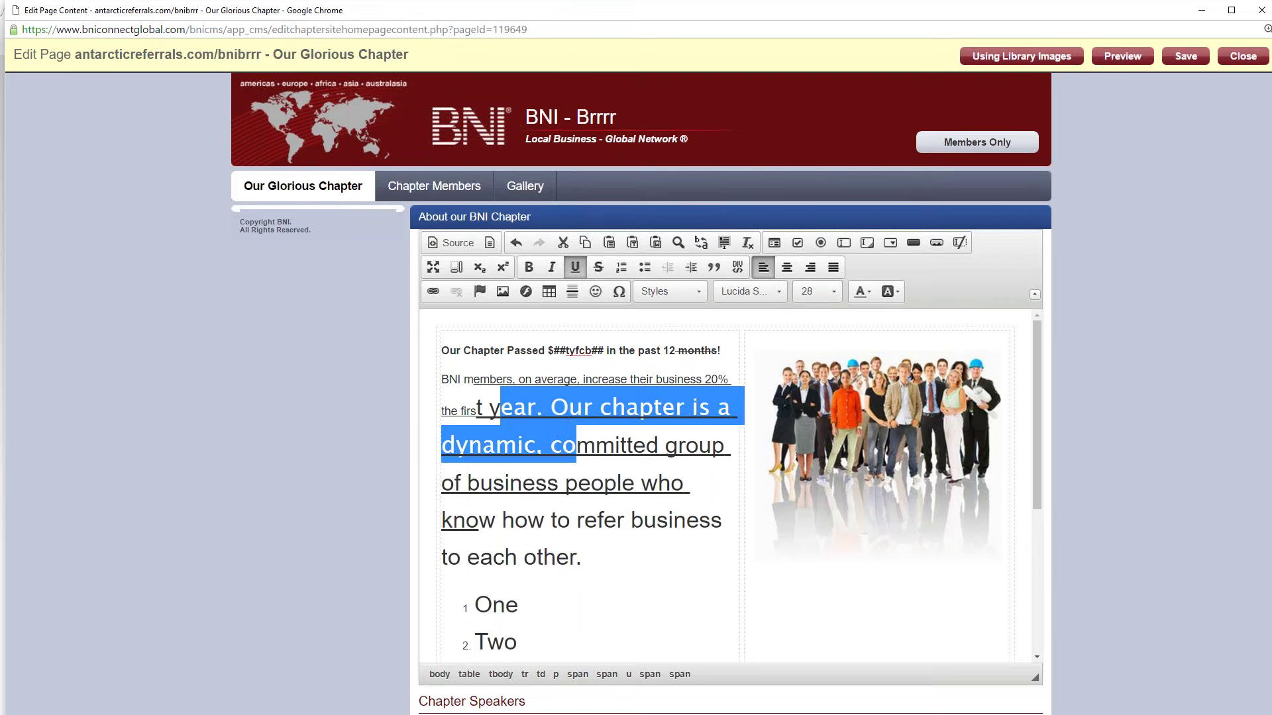
click(600, 489)
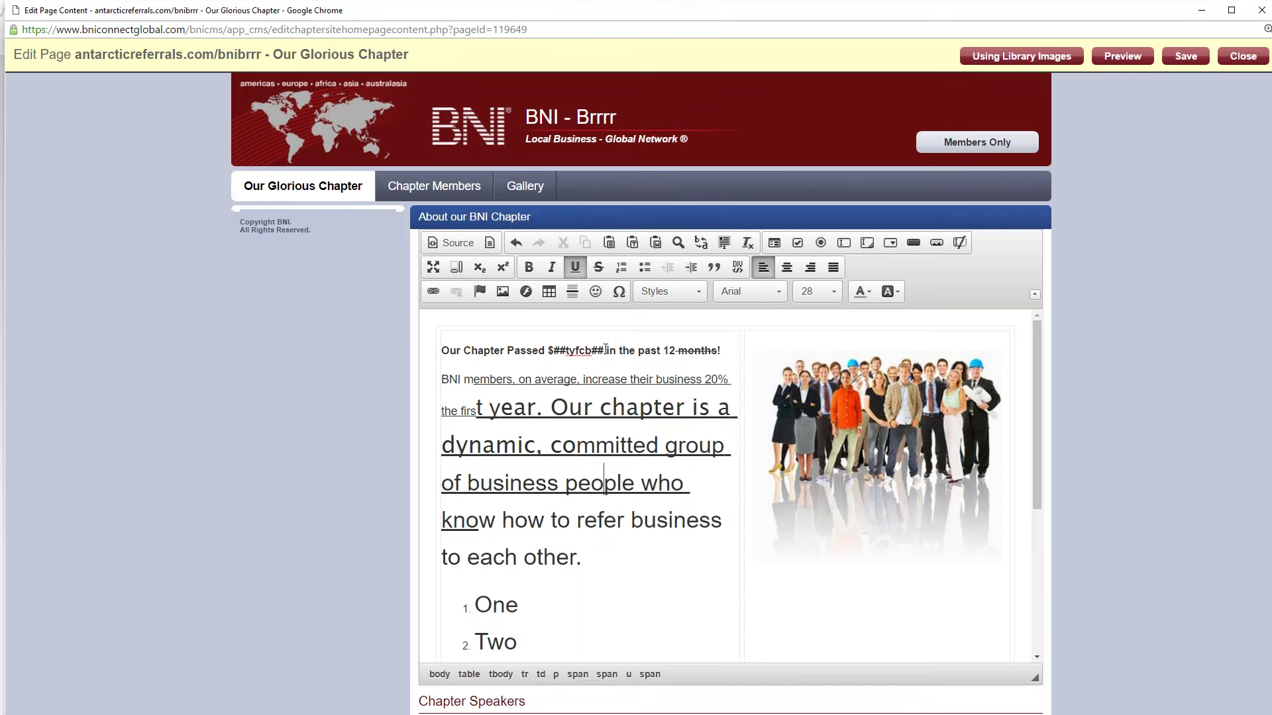
drag(604, 351, 547, 351)
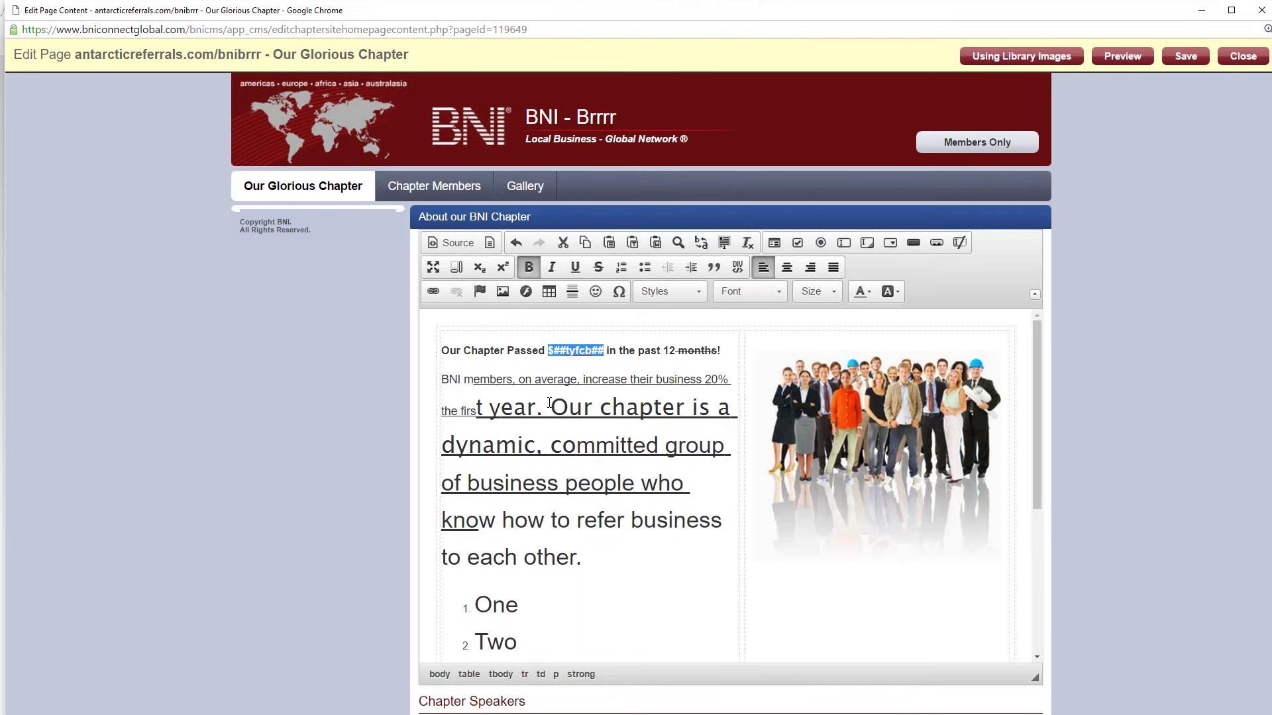
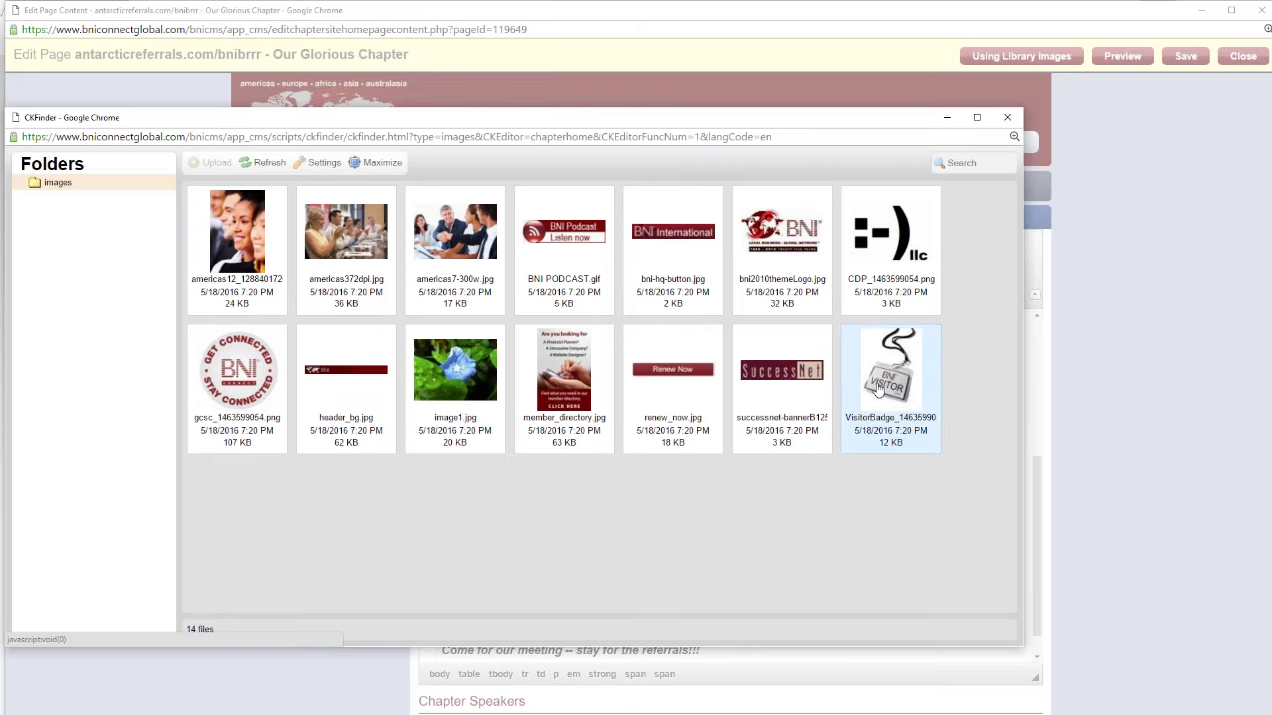
Insert the BNI visitor badge image from the library above the "Come for our meeting" line with a width of 150.
double_click(878, 388)
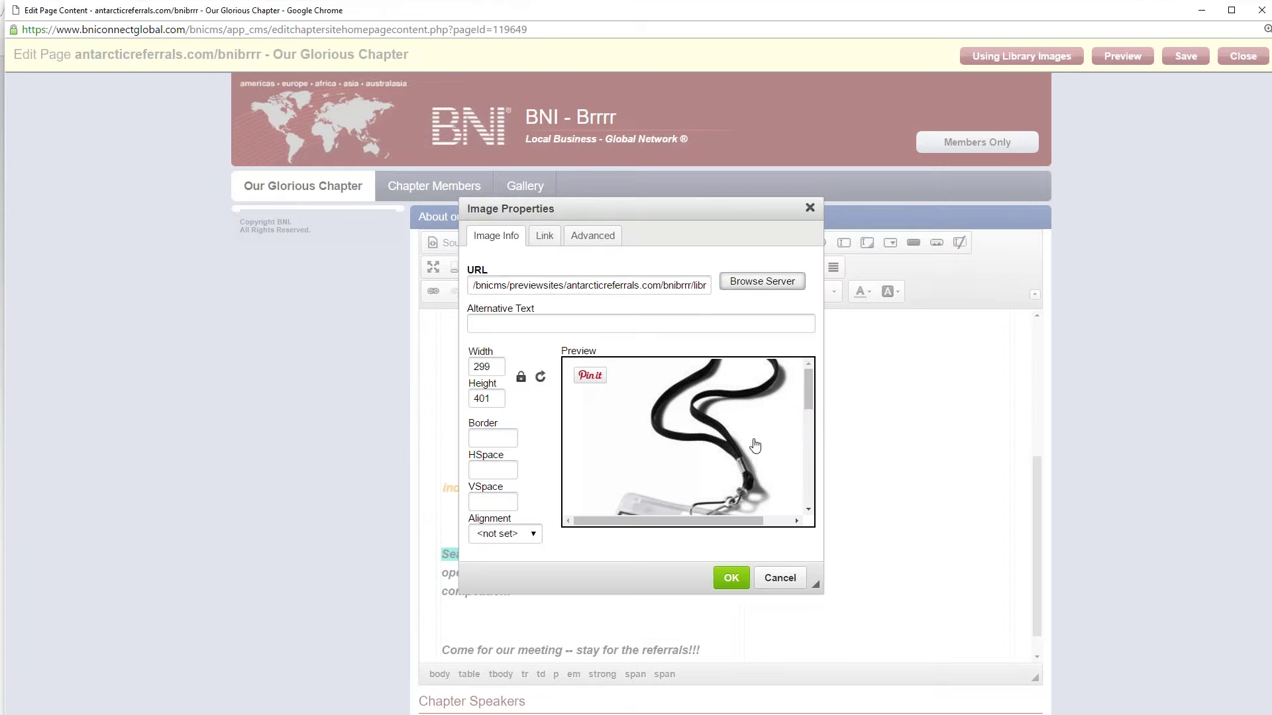
mouse_move(808, 401)
mouse_down()
mouse_move(808, 476)
mouse_move(808, 405)
mouse_up()
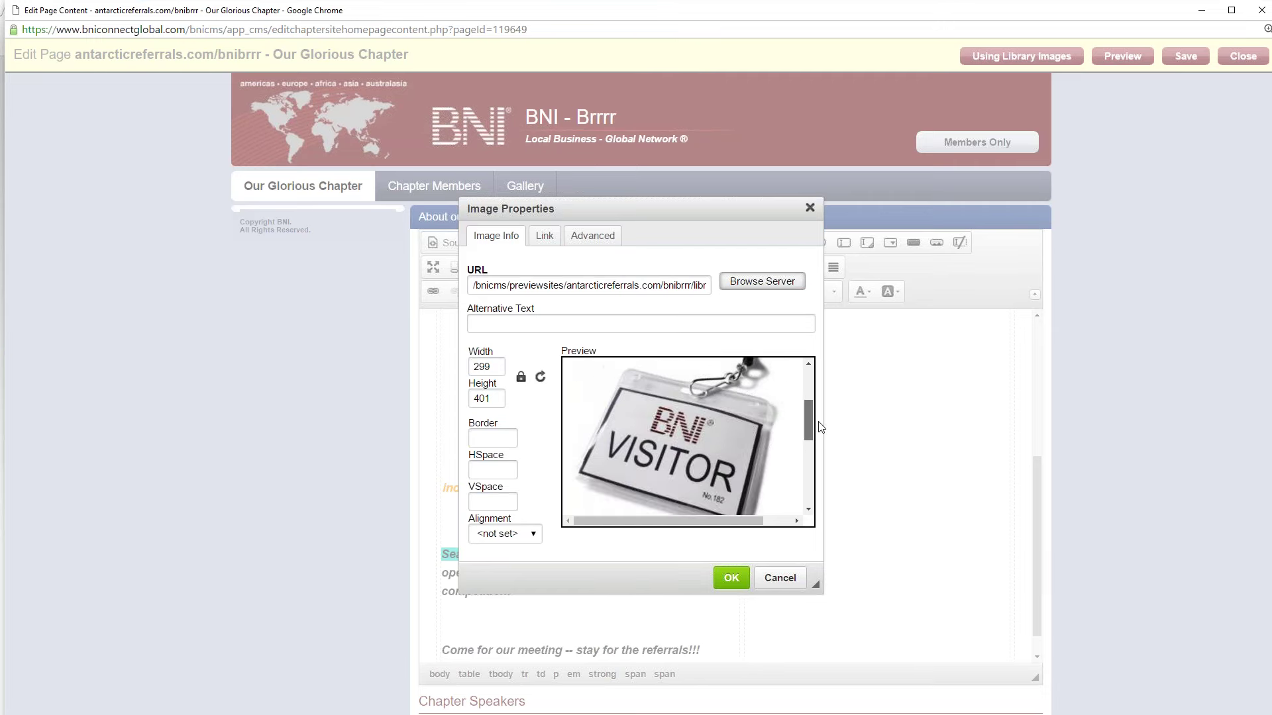
double_click(482, 366)
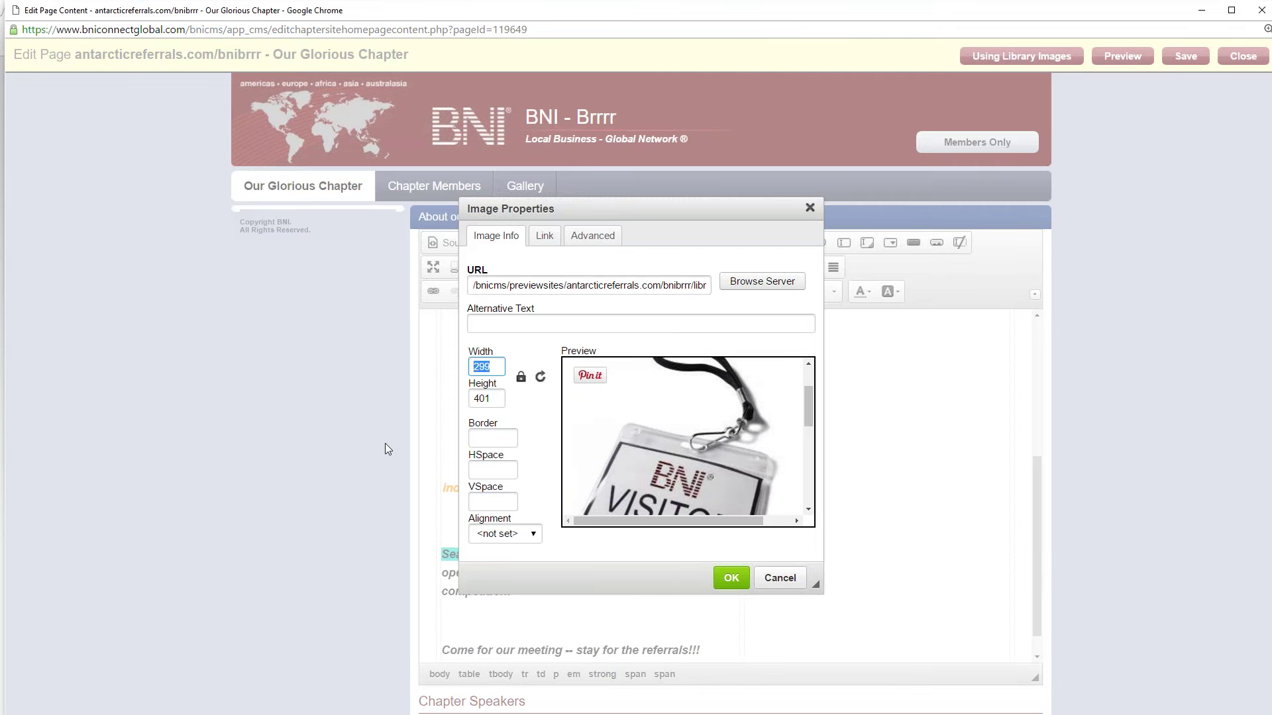
text(150)
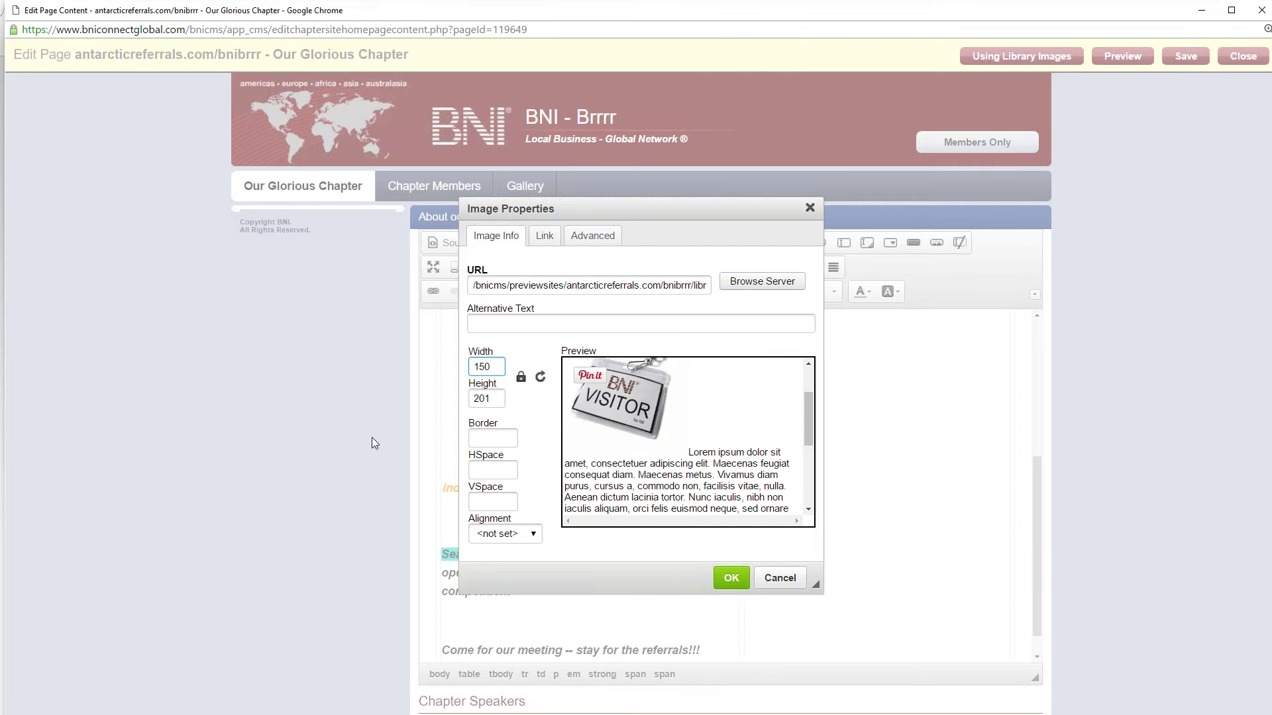
click(730, 578)
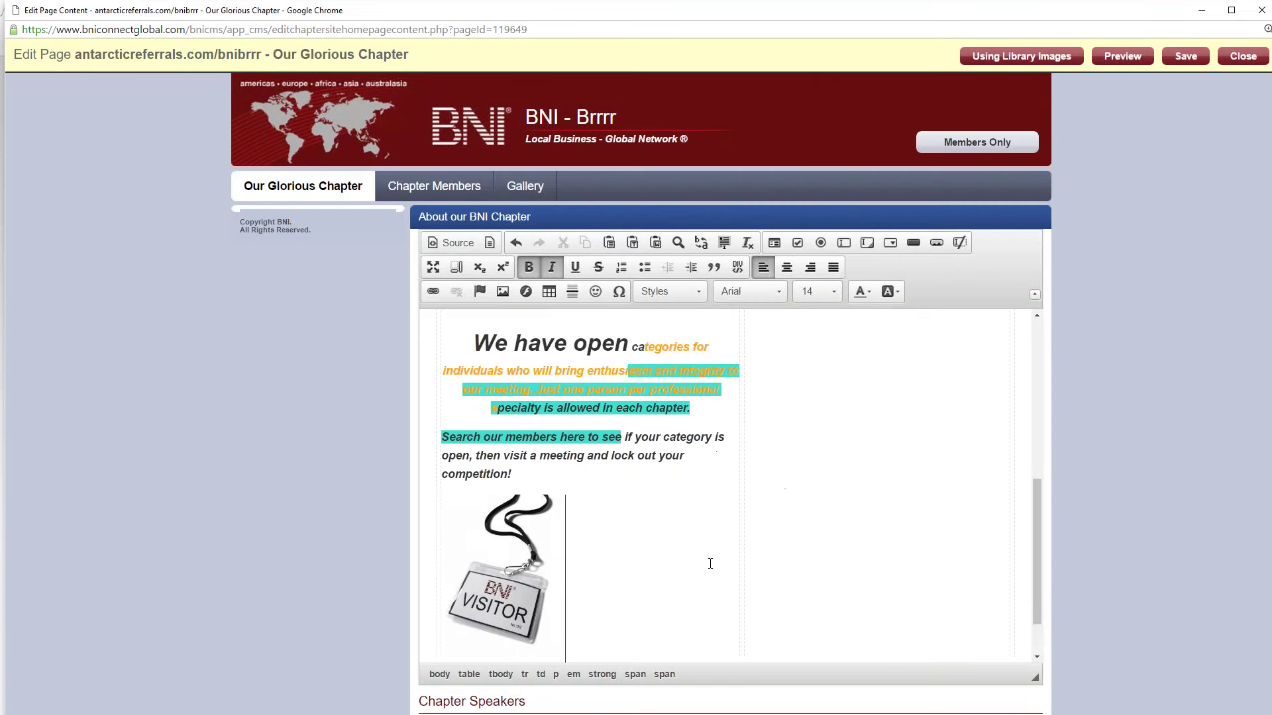
scroll(513, 484, down, 1)
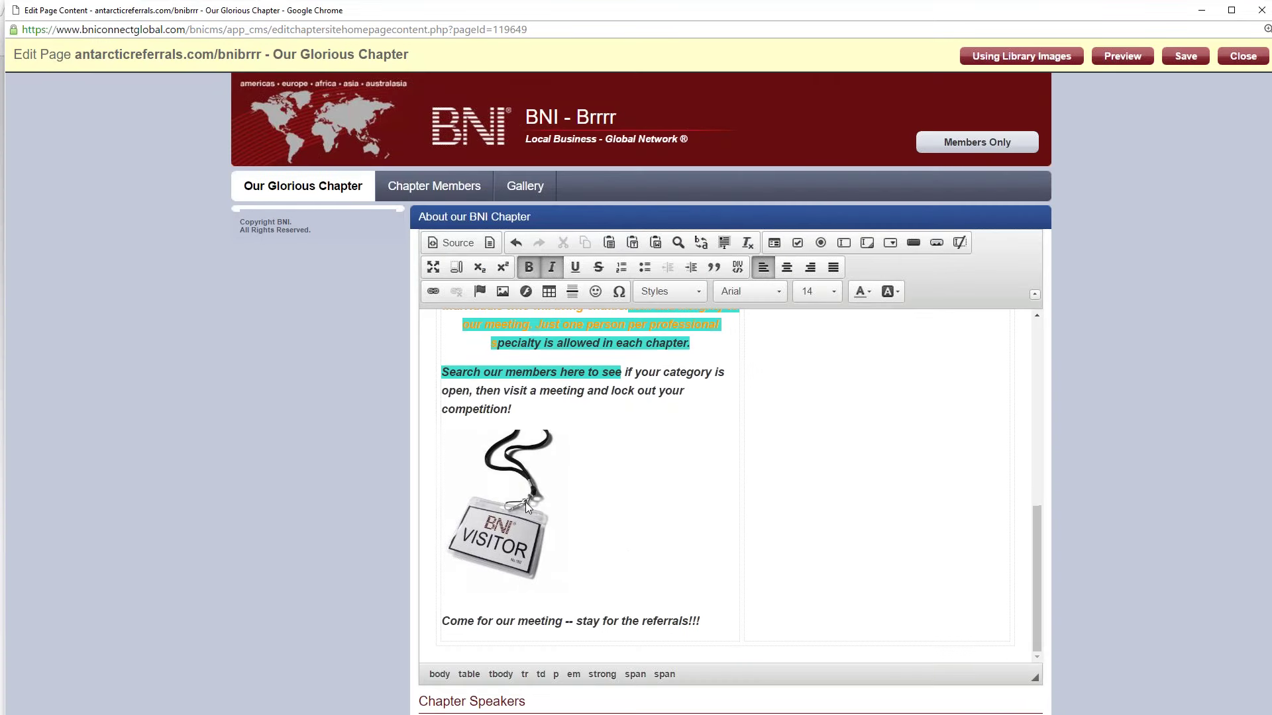
Select "visit a meeting", copy the visitor registration page address via Visit Chapter on the live chapter site, and return to the page editor.
click(612, 375)
drag(585, 390, 504, 392)
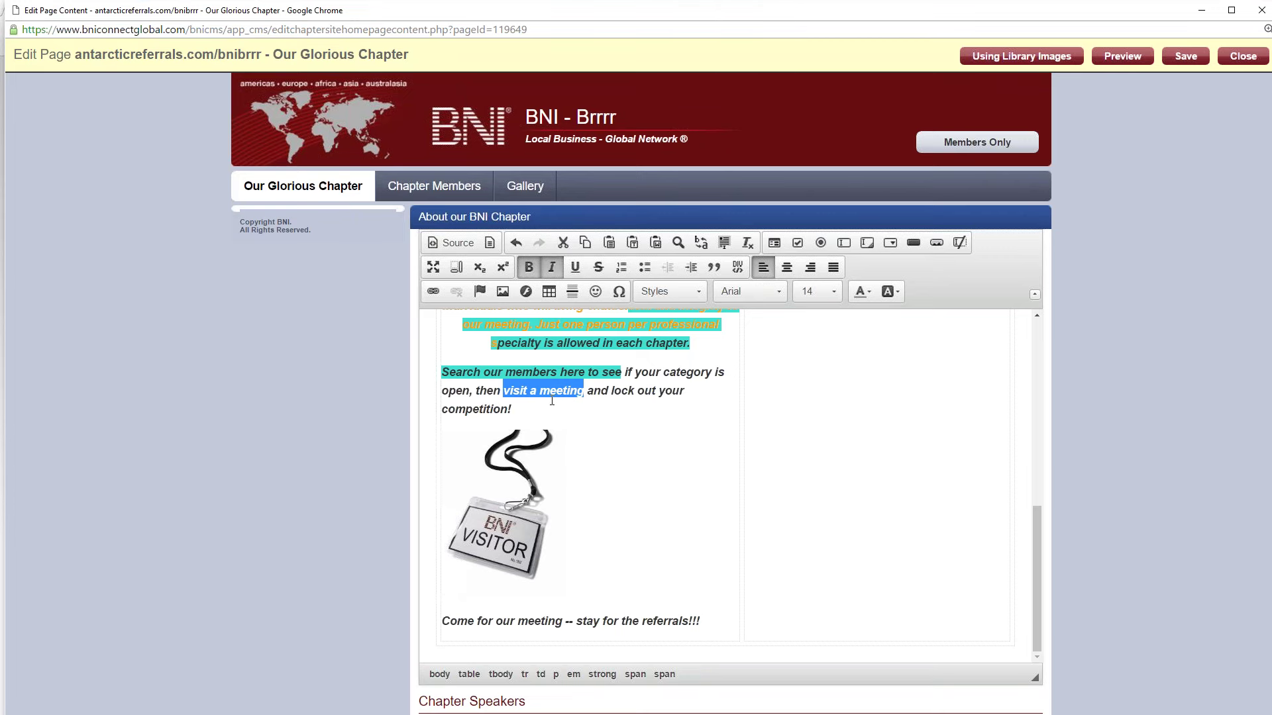
drag(645, 25, 3, 65)
key(alt+Tab)
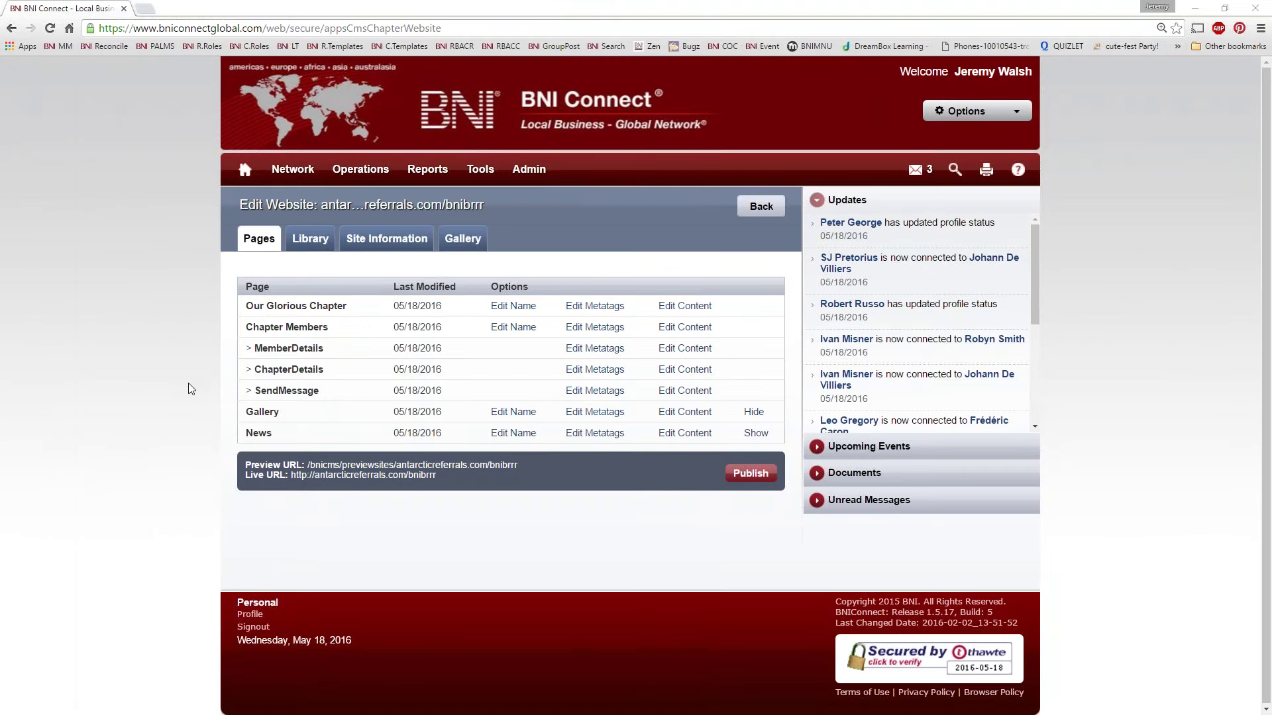
click(372, 476)
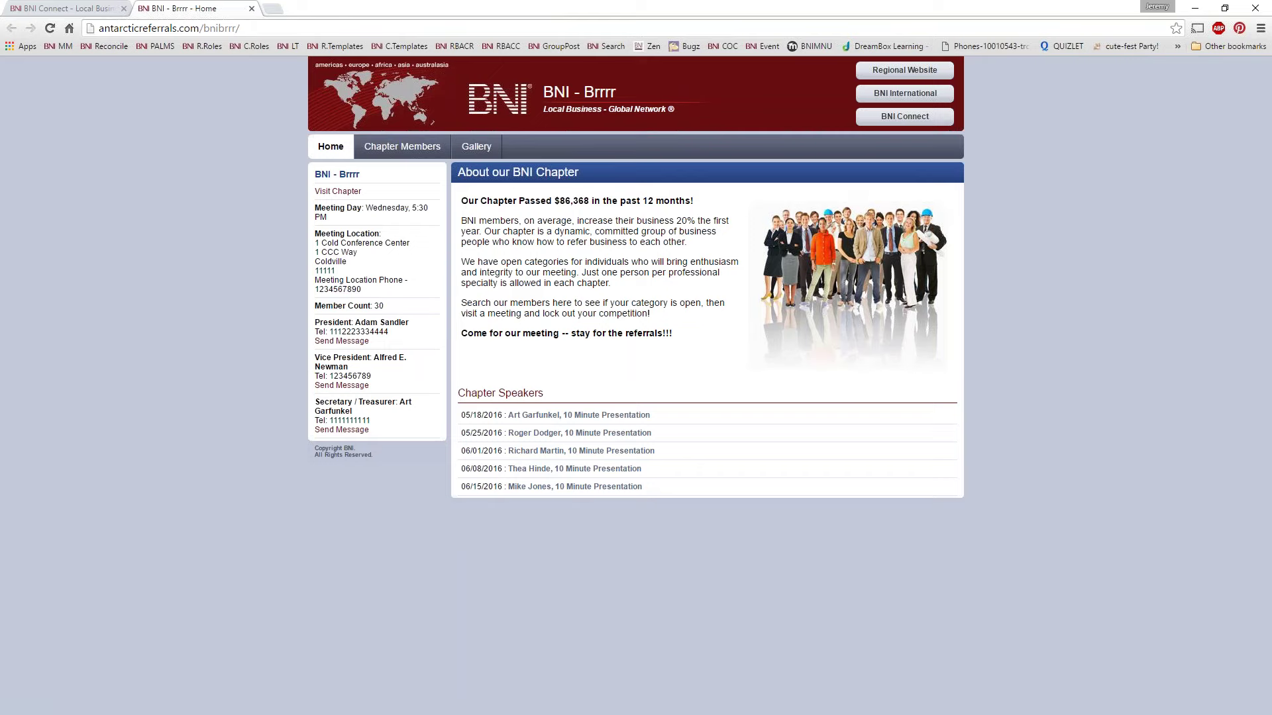
click(349, 191)
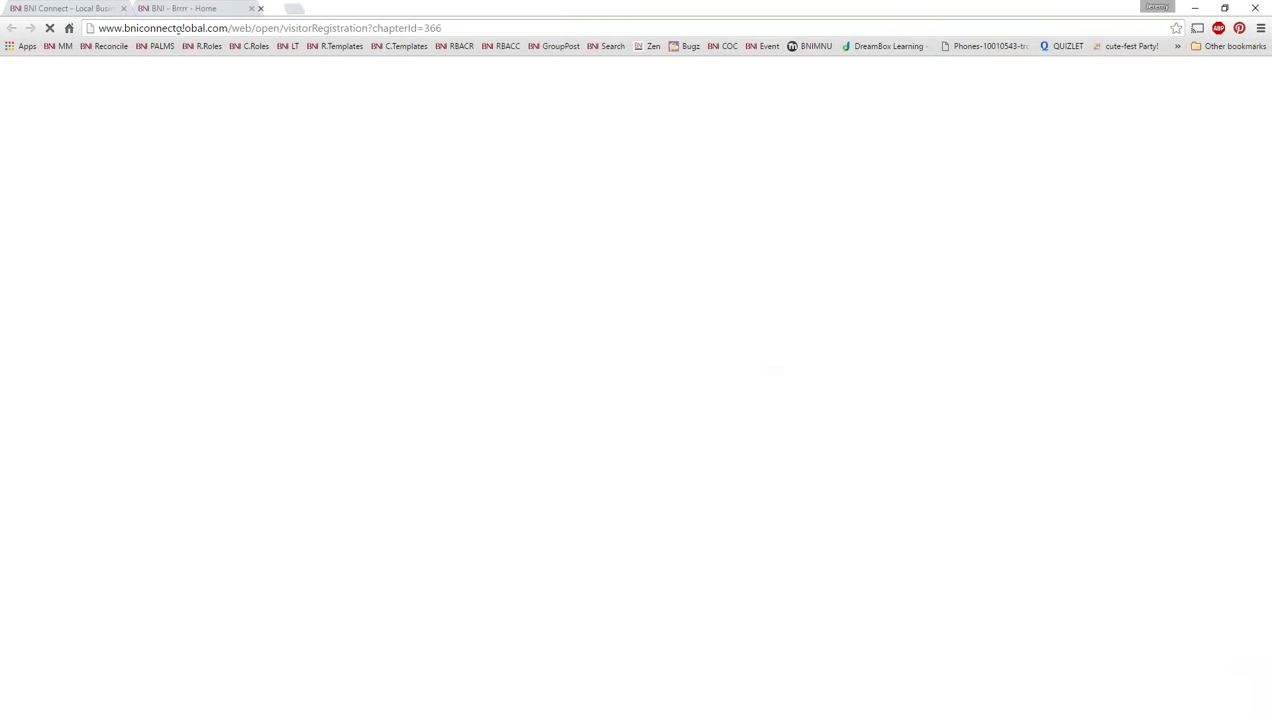
right_click(370, 28)
click(410, 81)
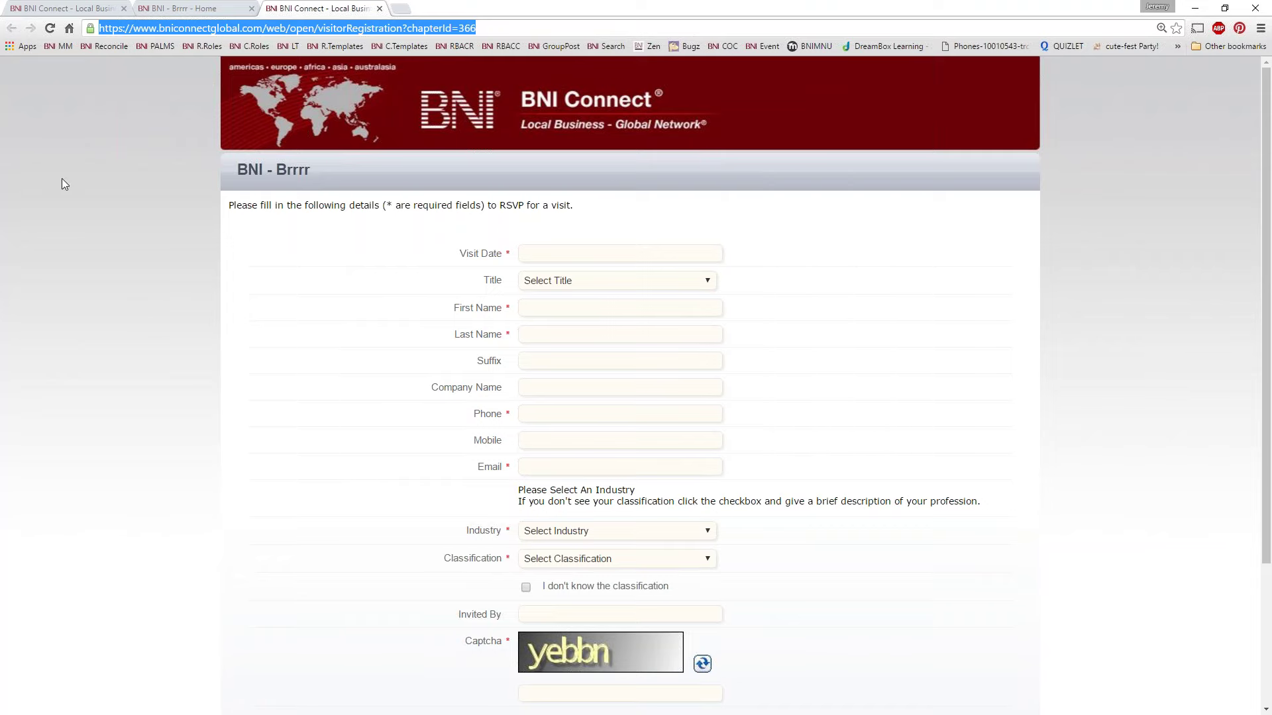
drag(0, 96, 1014, 15)
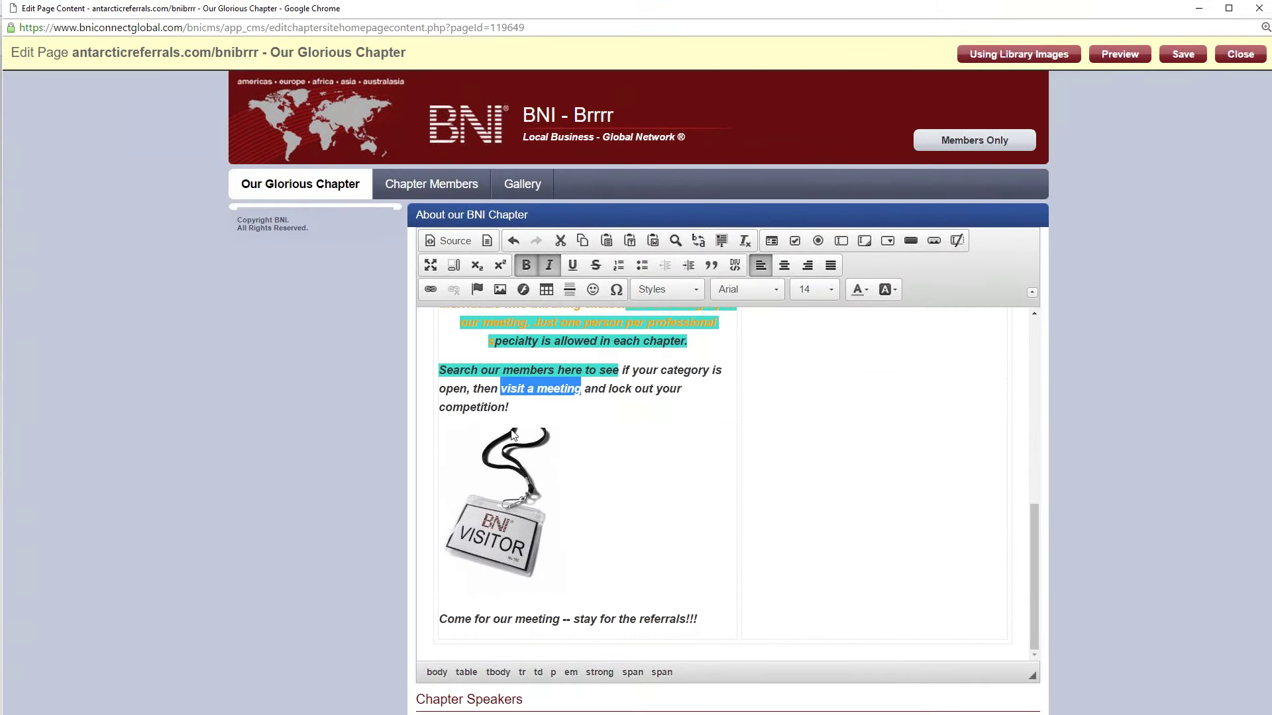
Link "visit a meeting" to the copied visitor registration address after checking the available link targets.
click(430, 294)
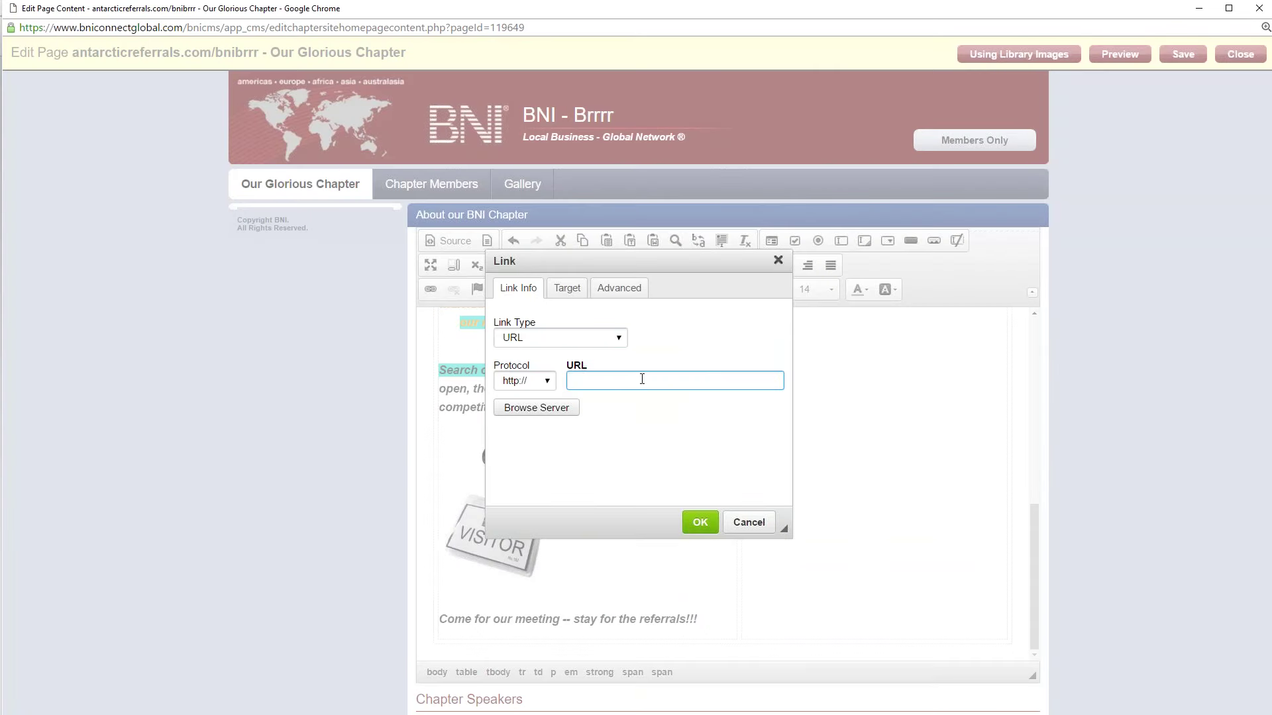
key(ctrl+v)
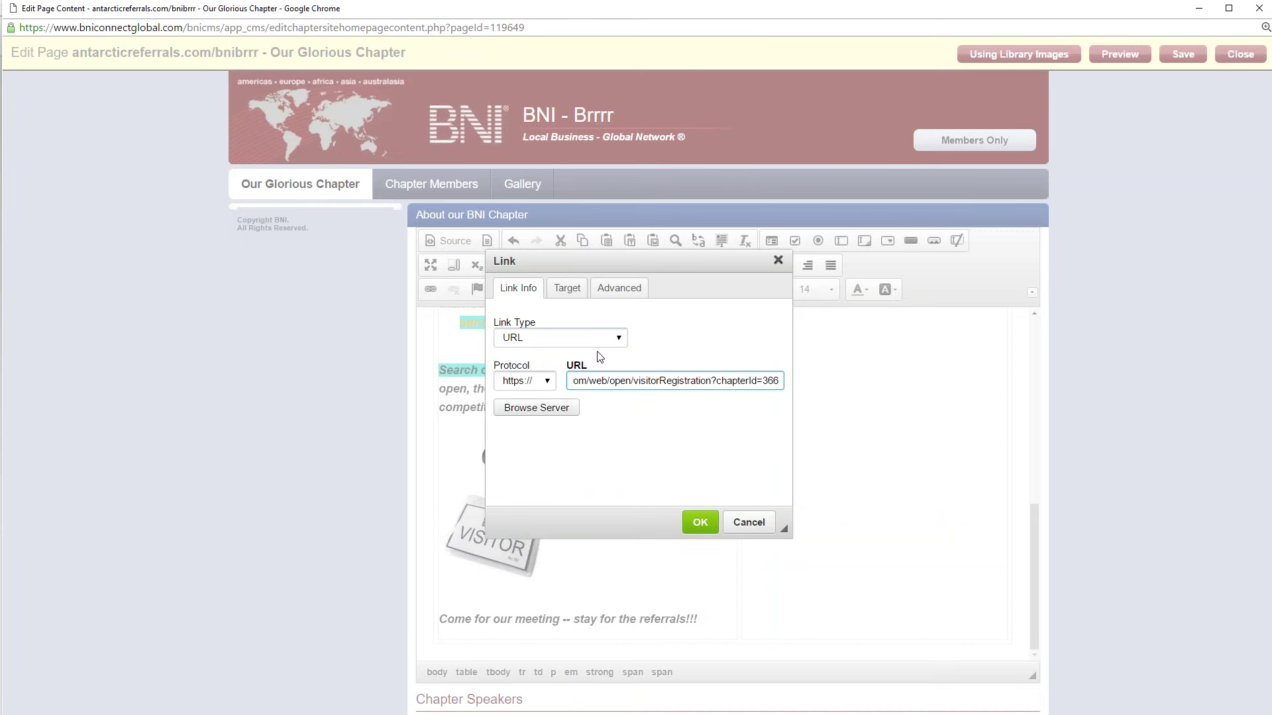
click(567, 288)
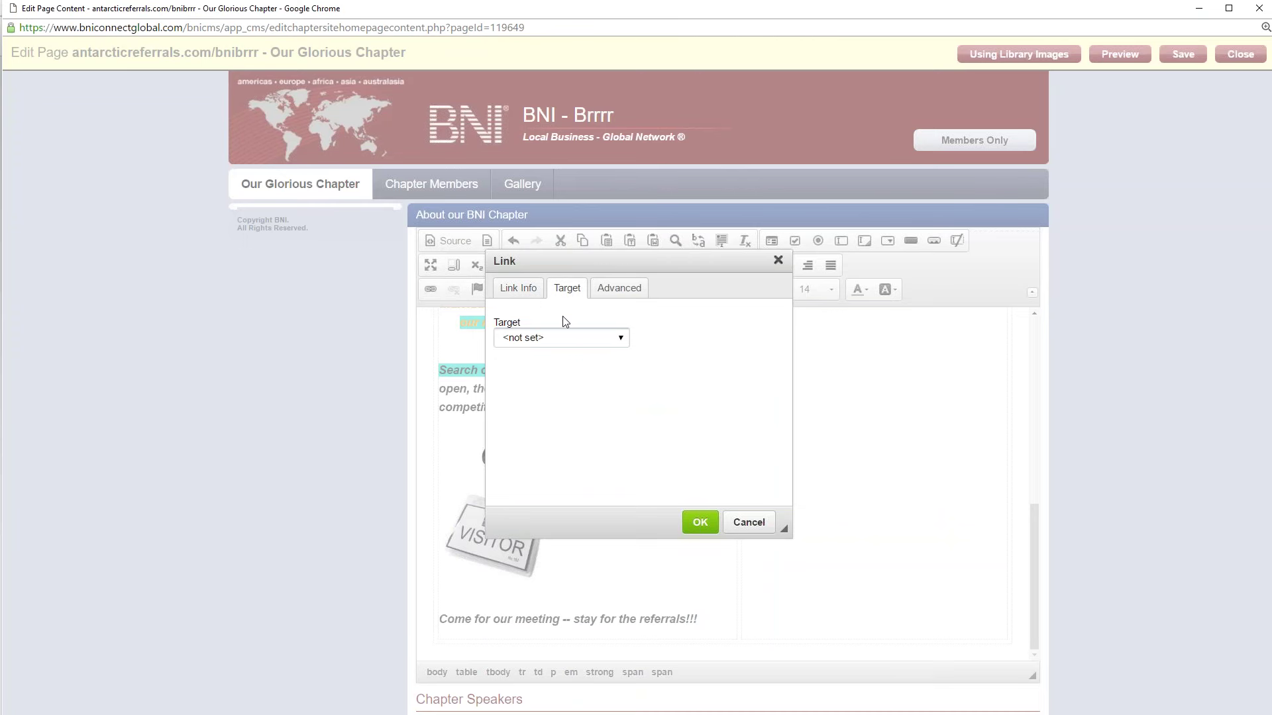
click(567, 338)
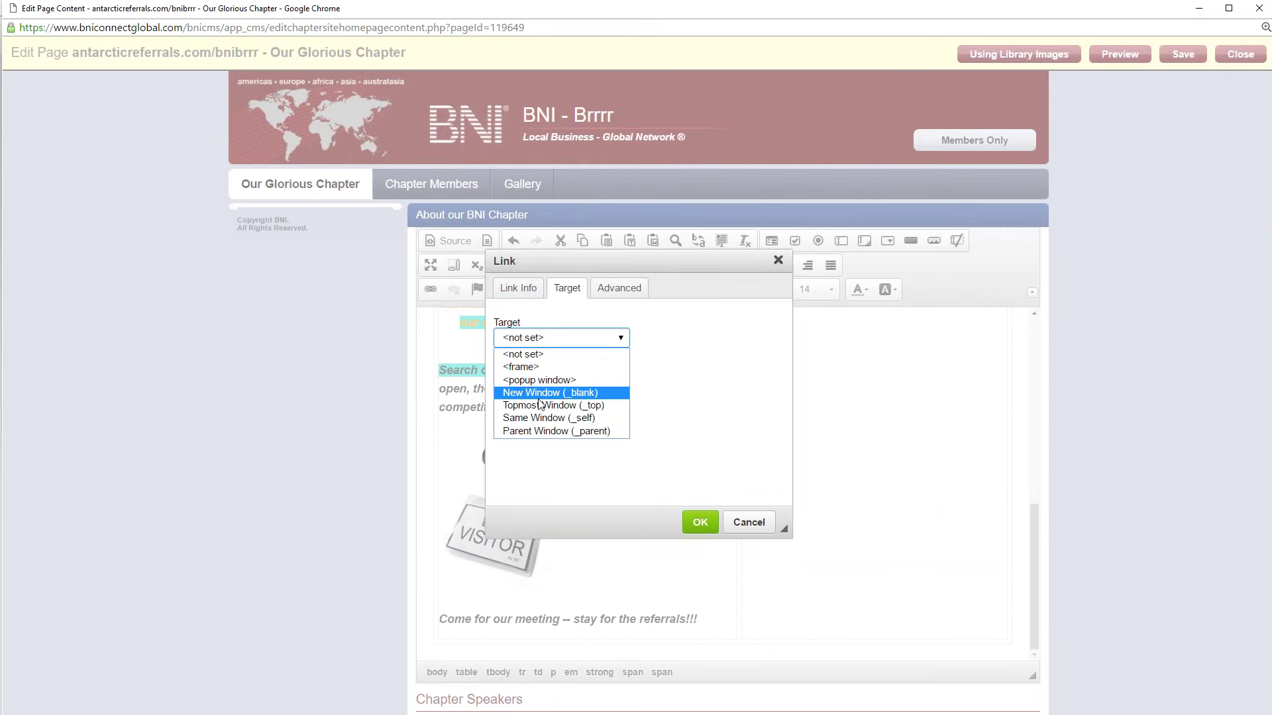
click(707, 331)
click(700, 522)
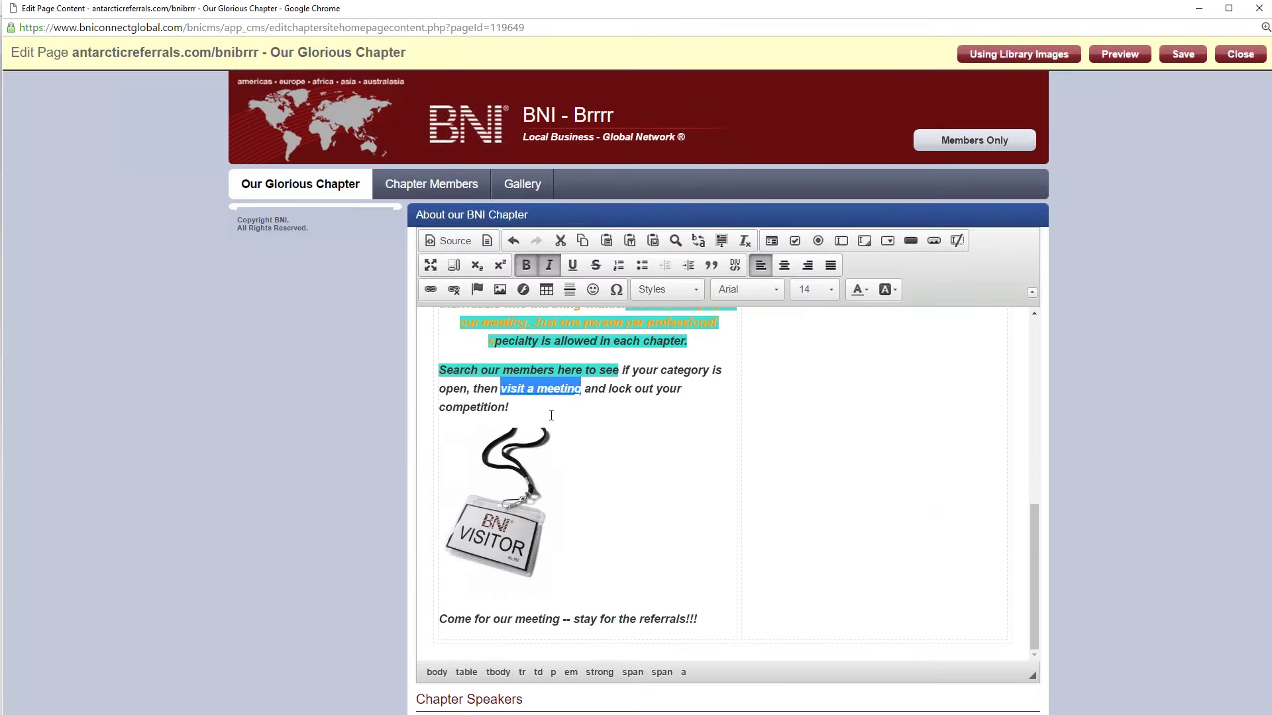
click(607, 429)
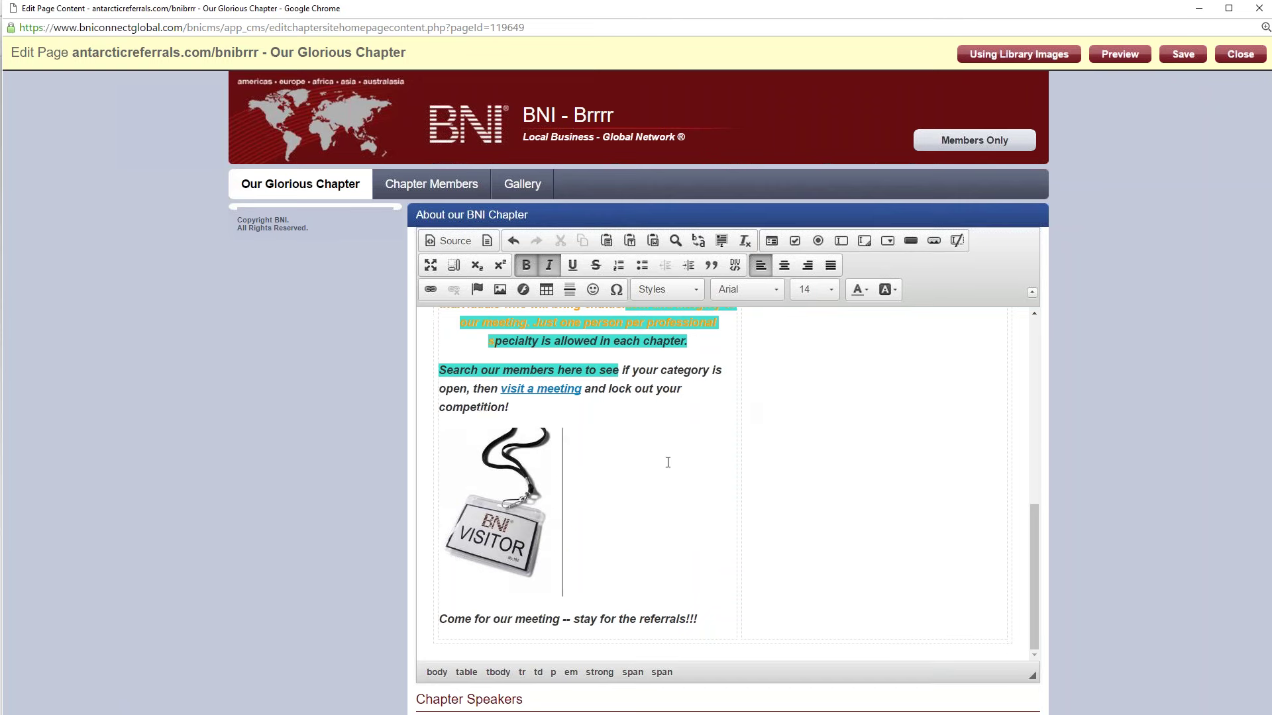
scroll(681, 470, up, 10)
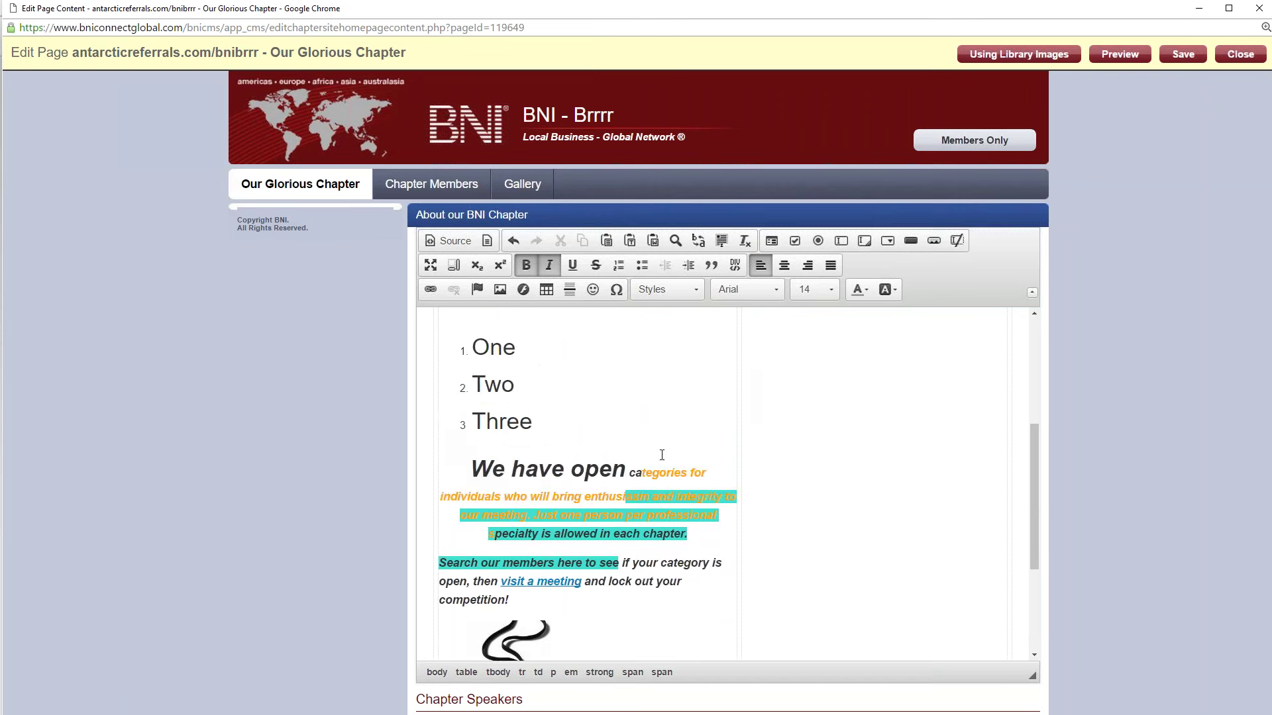
Save the page content, review the saved page down to the visitor badge image, and close the page editor.
click(1183, 56)
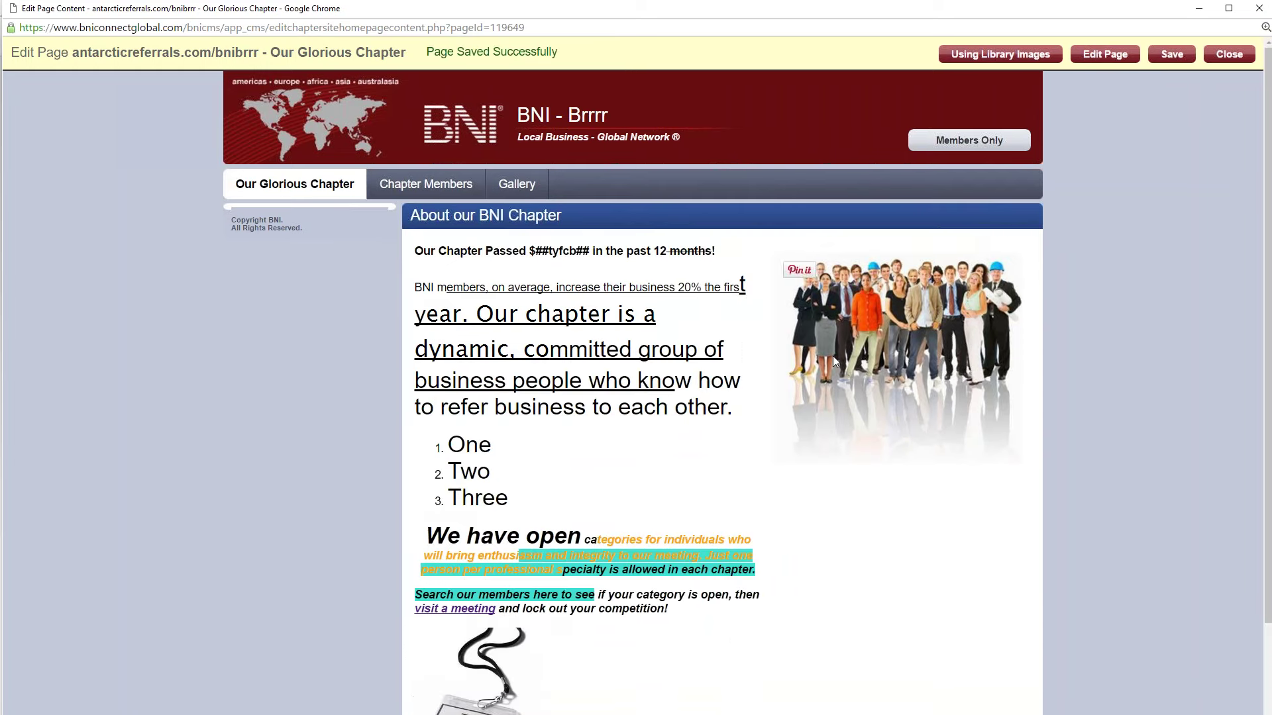
scroll(710, 403, down, 2)
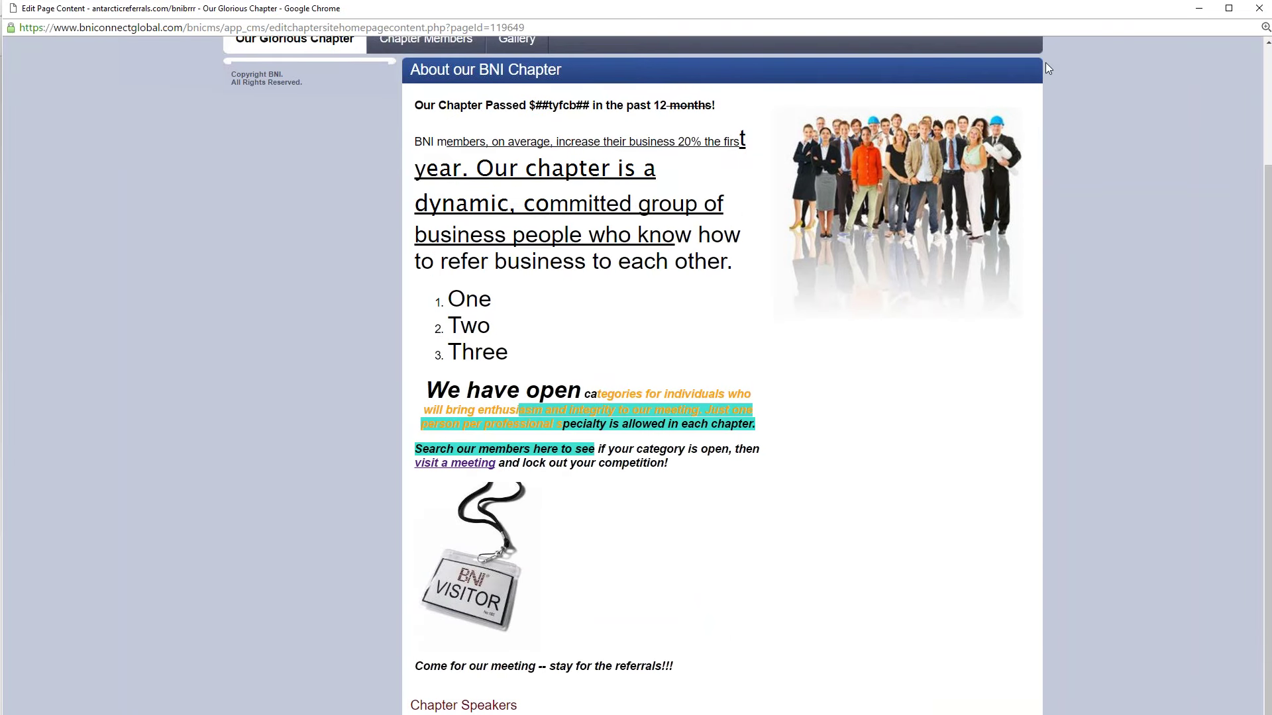
scroll(999, 192, up, 3)
click(1211, 54)
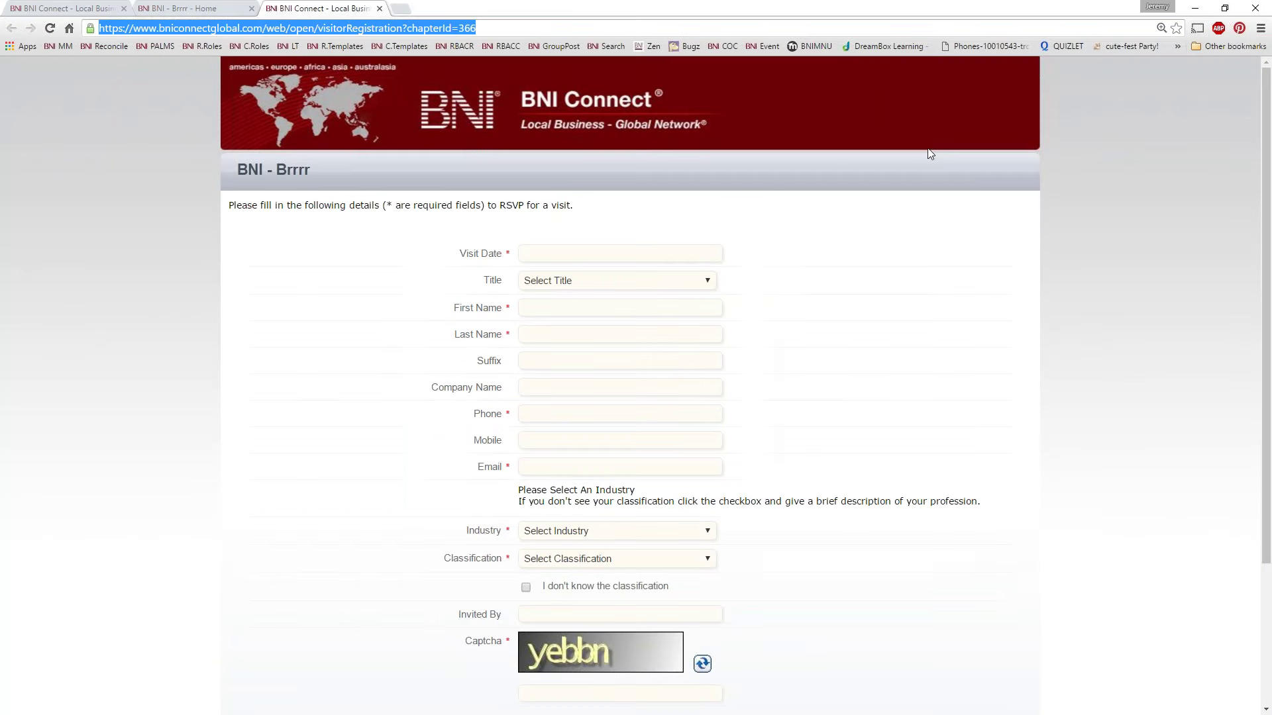
Close the visitor registration page, reload the live chapter site to check its home page, and close the site.
click(380, 9)
right_click(237, 137)
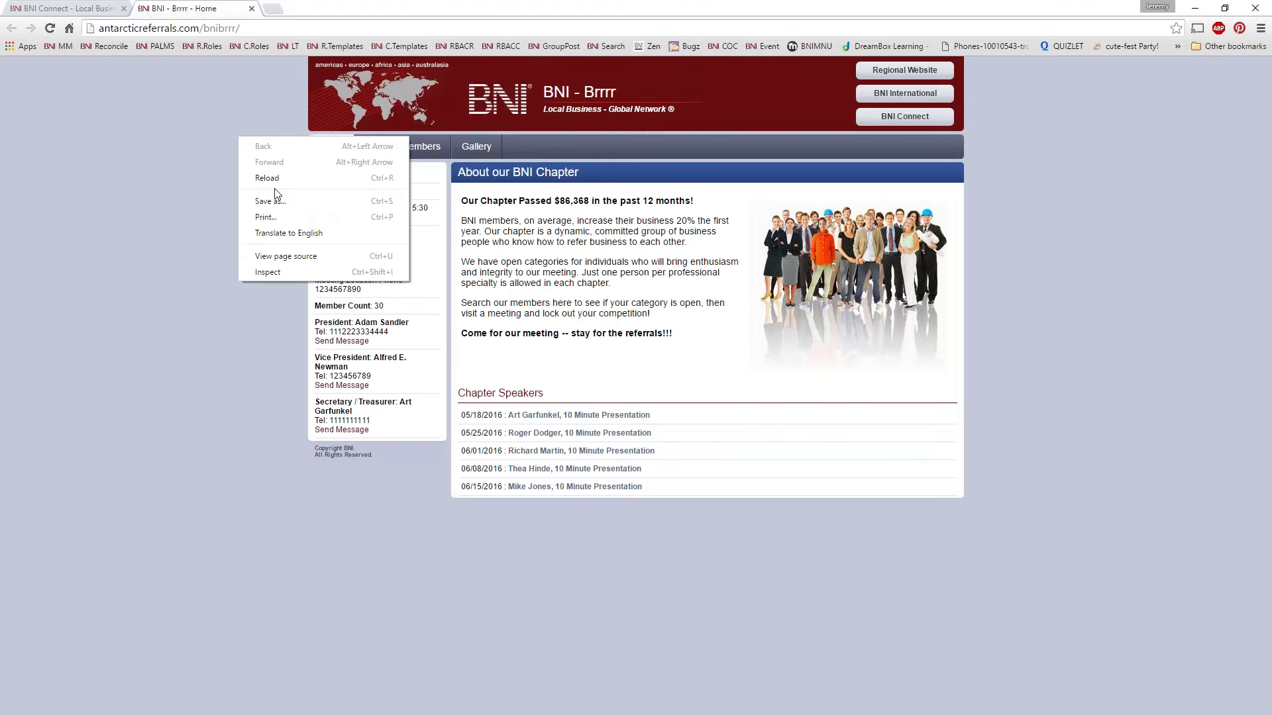
click(274, 173)
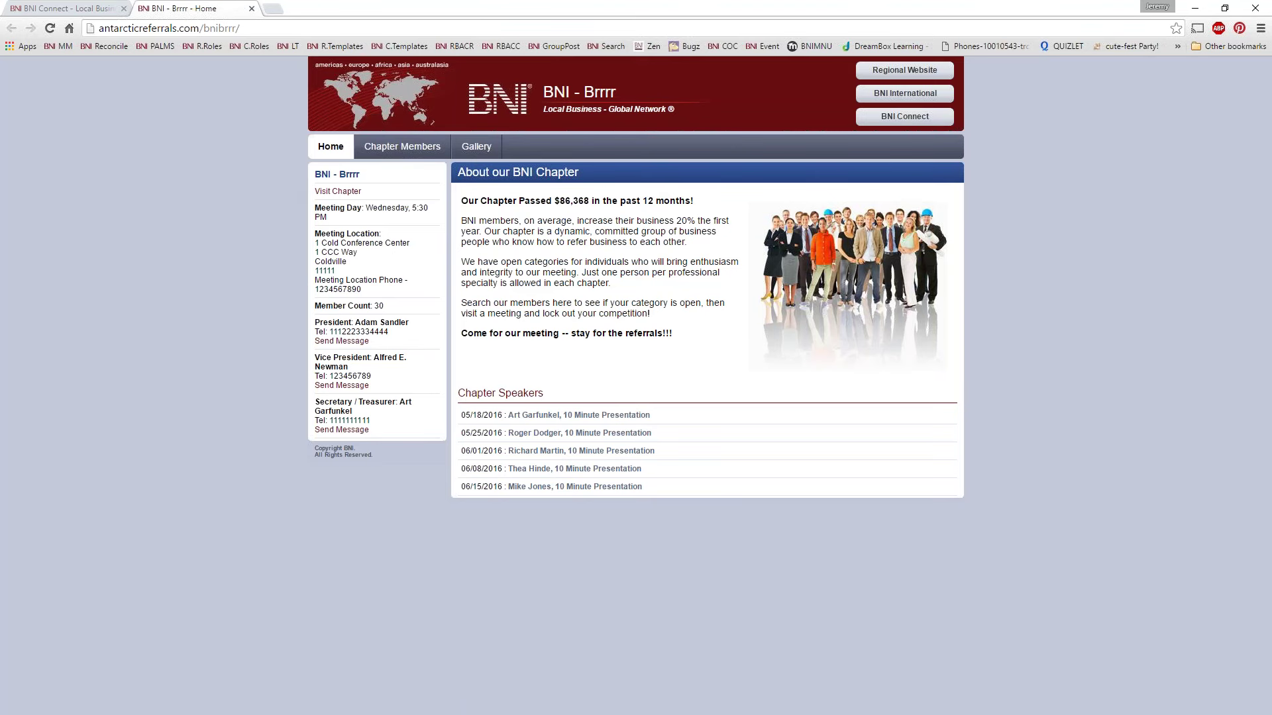
click(251, 8)
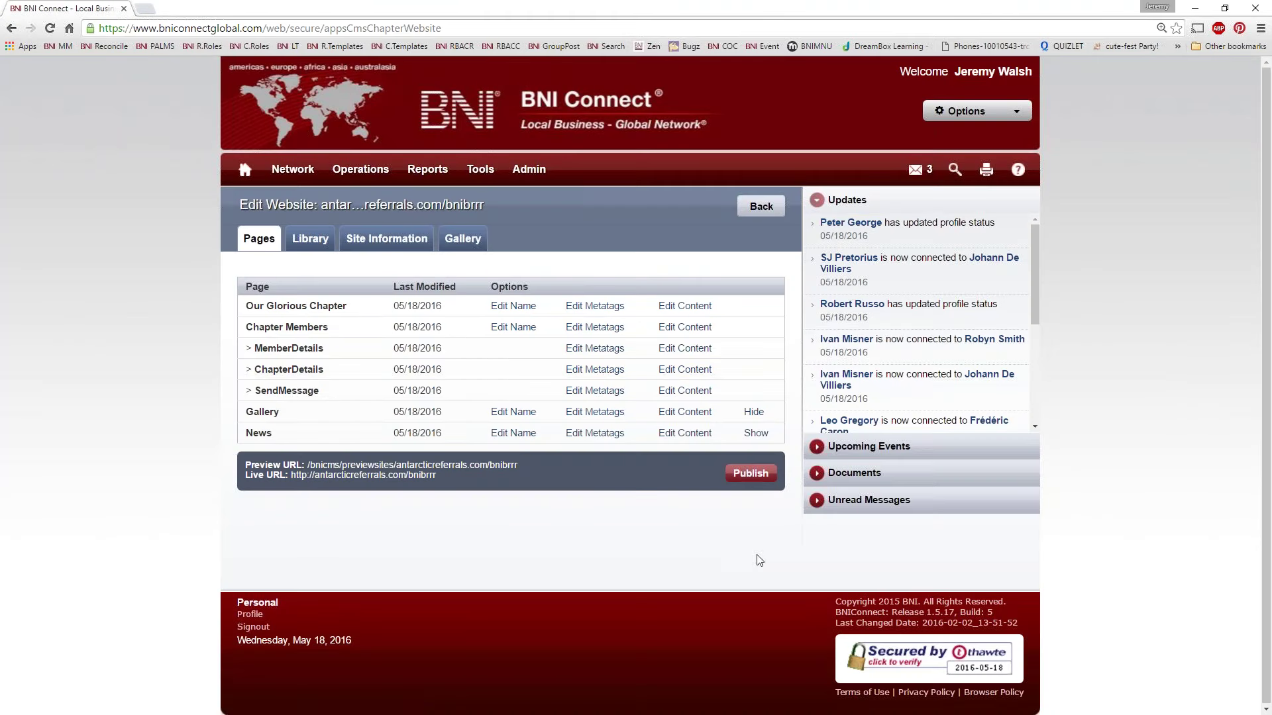
Publish the chapter website and open its live URL.
click(757, 475)
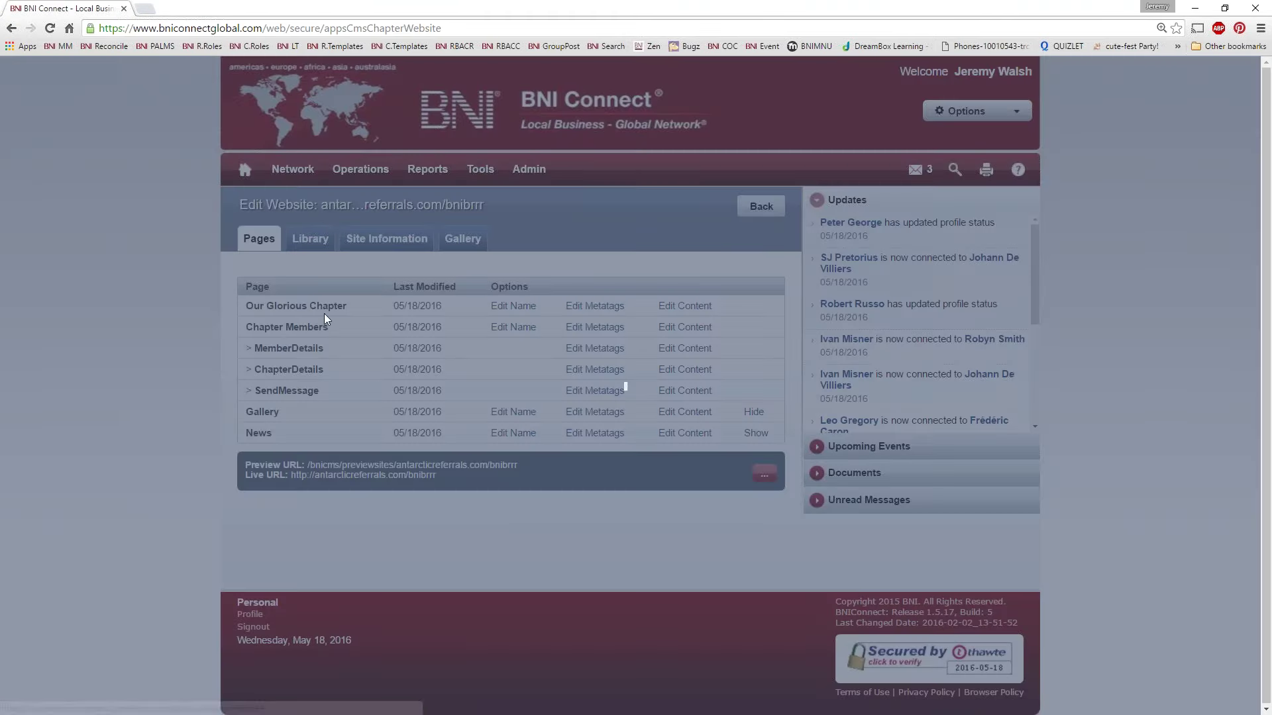
mouse_move(281, 179)
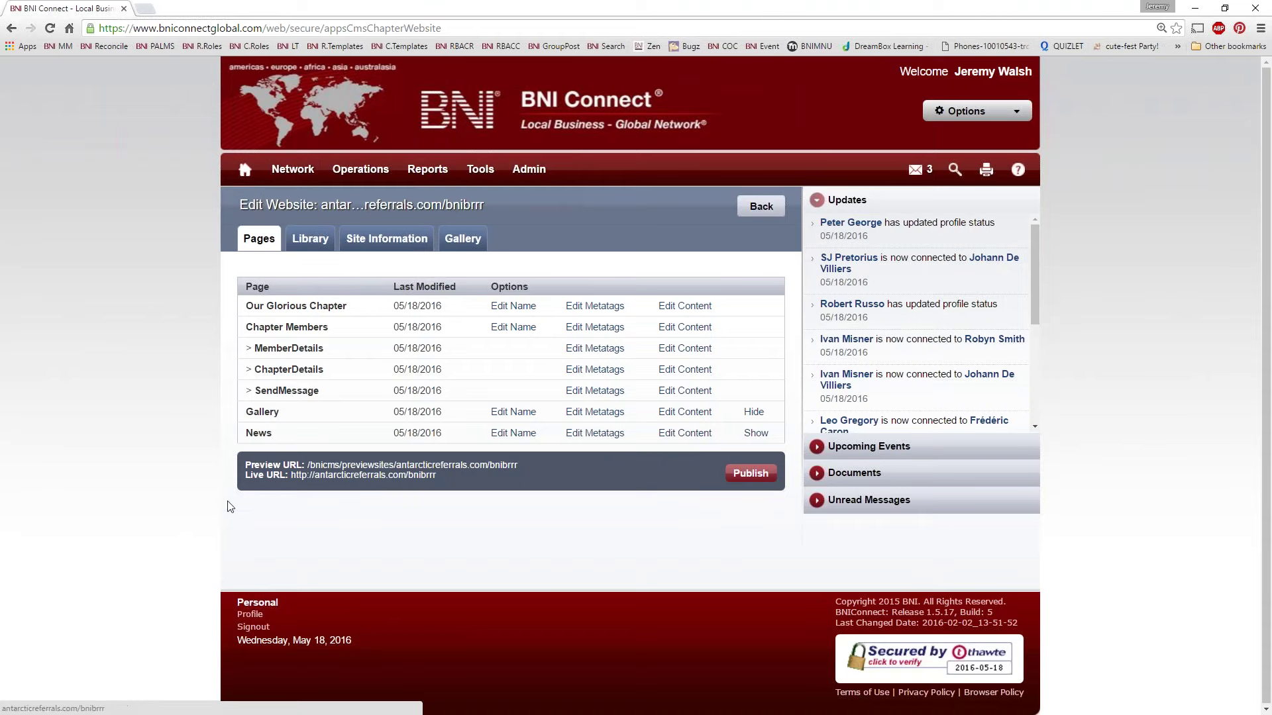
click(335, 476)
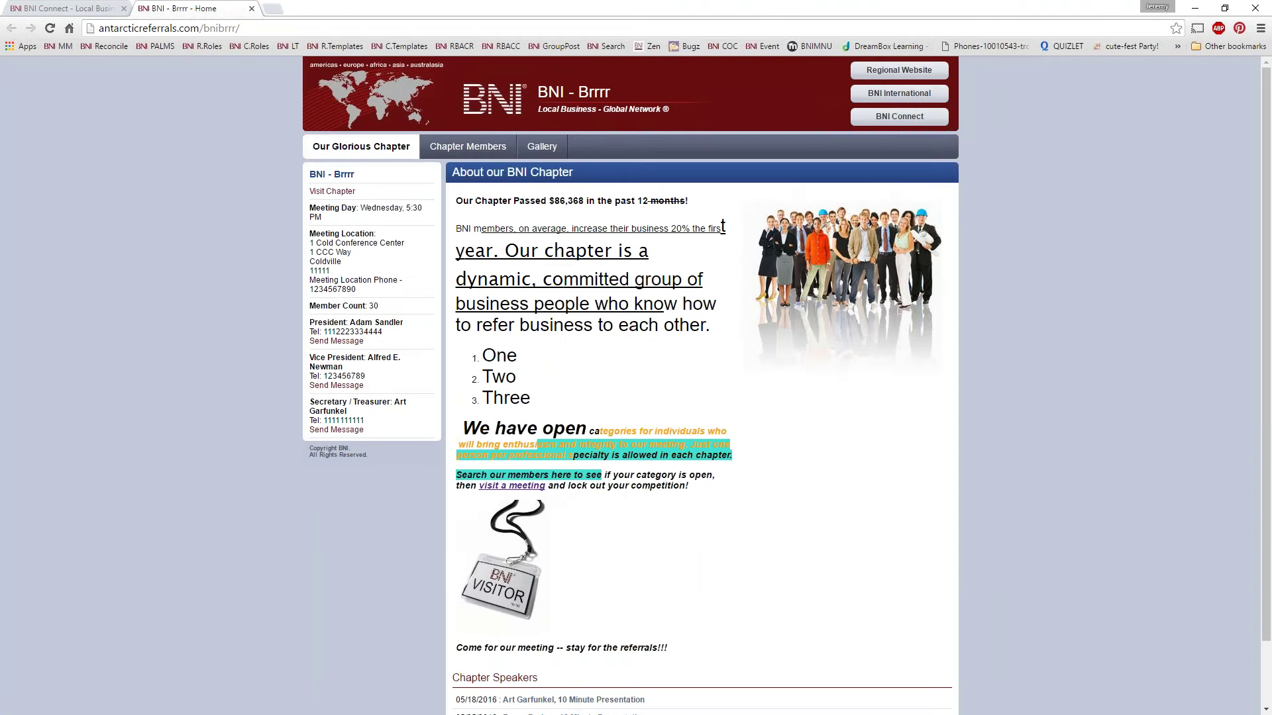
Test the "visit a meeting" link on the live home page, return to that page, and close the live site.
scroll(810, 326, down, 2)
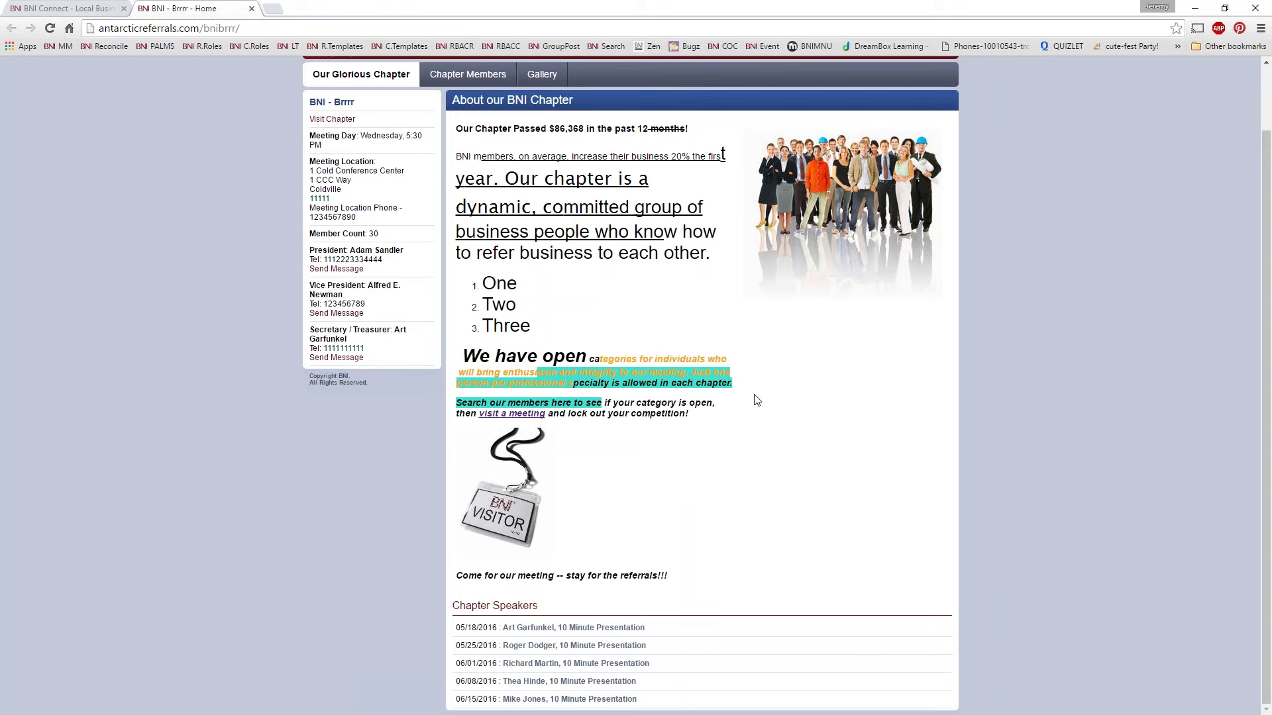
click(521, 417)
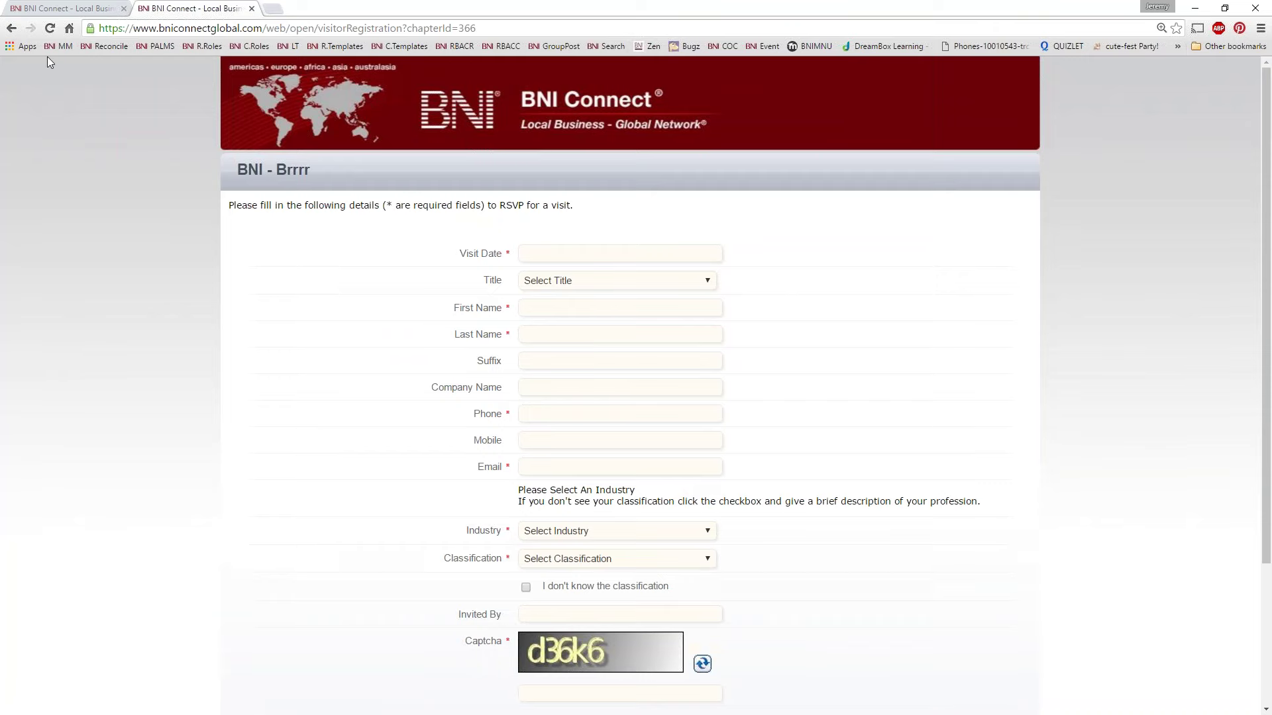
click(13, 29)
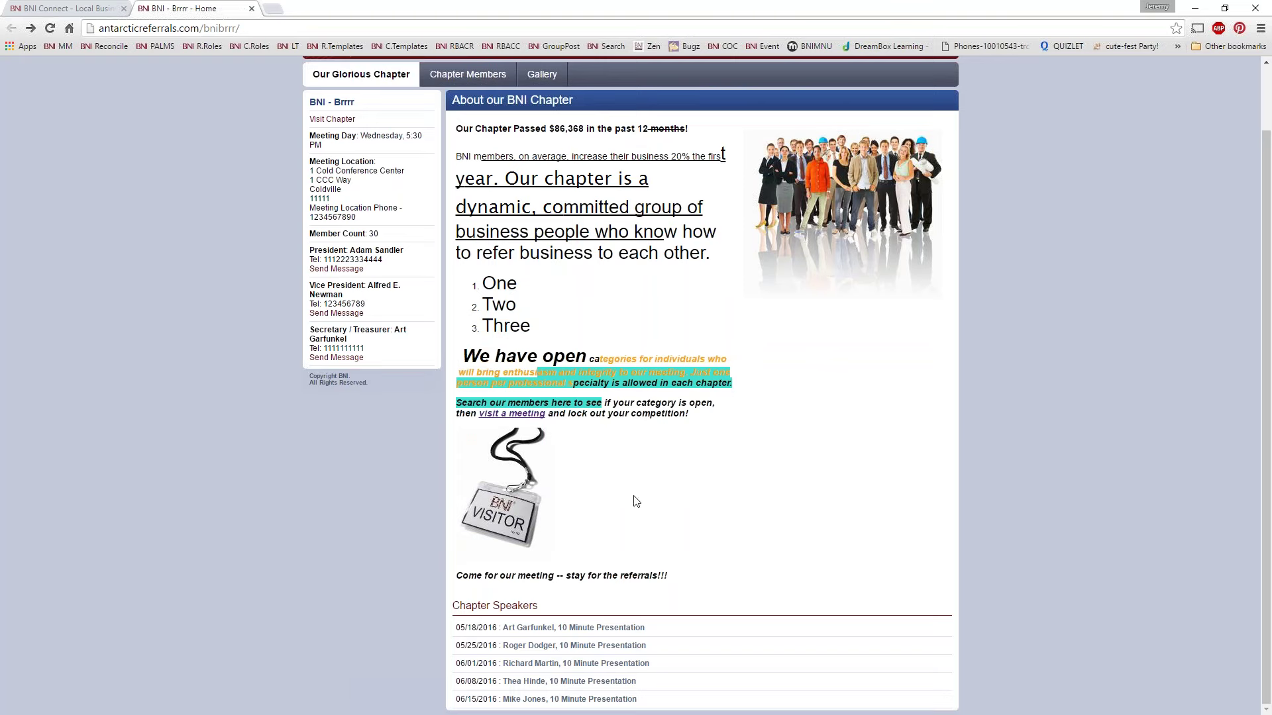
scroll(636, 502, up, 1)
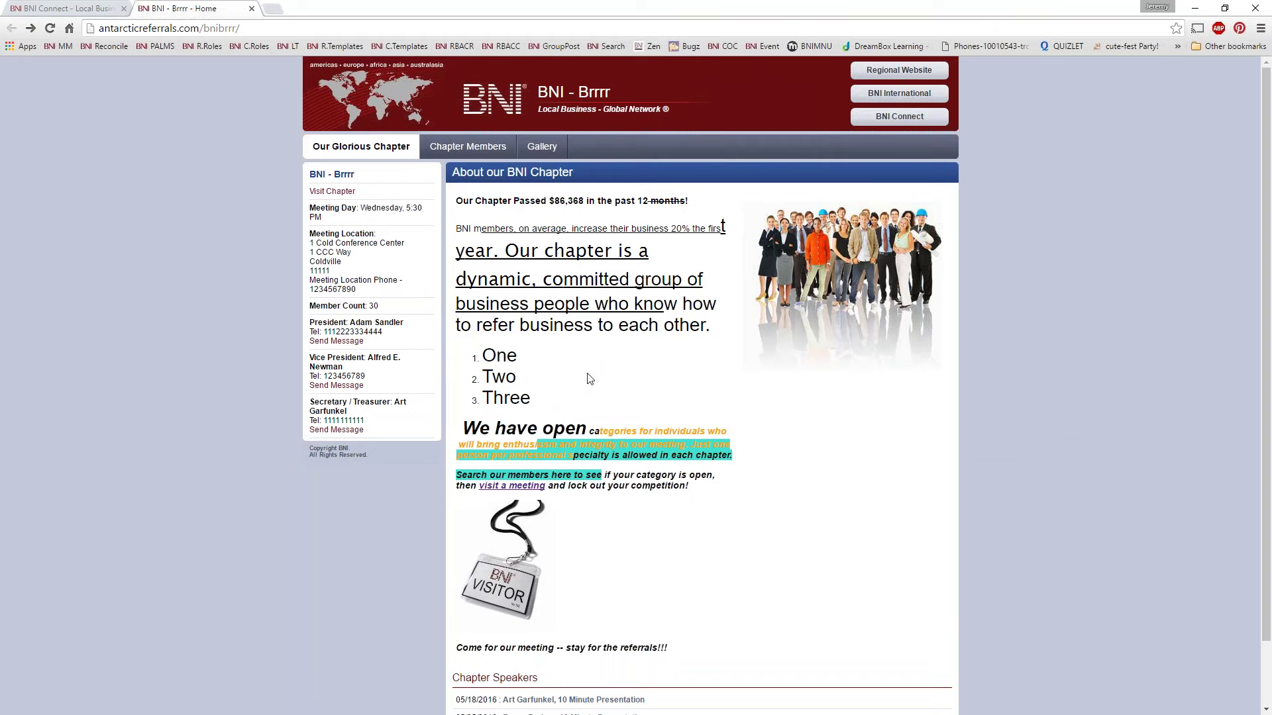
click(251, 9)
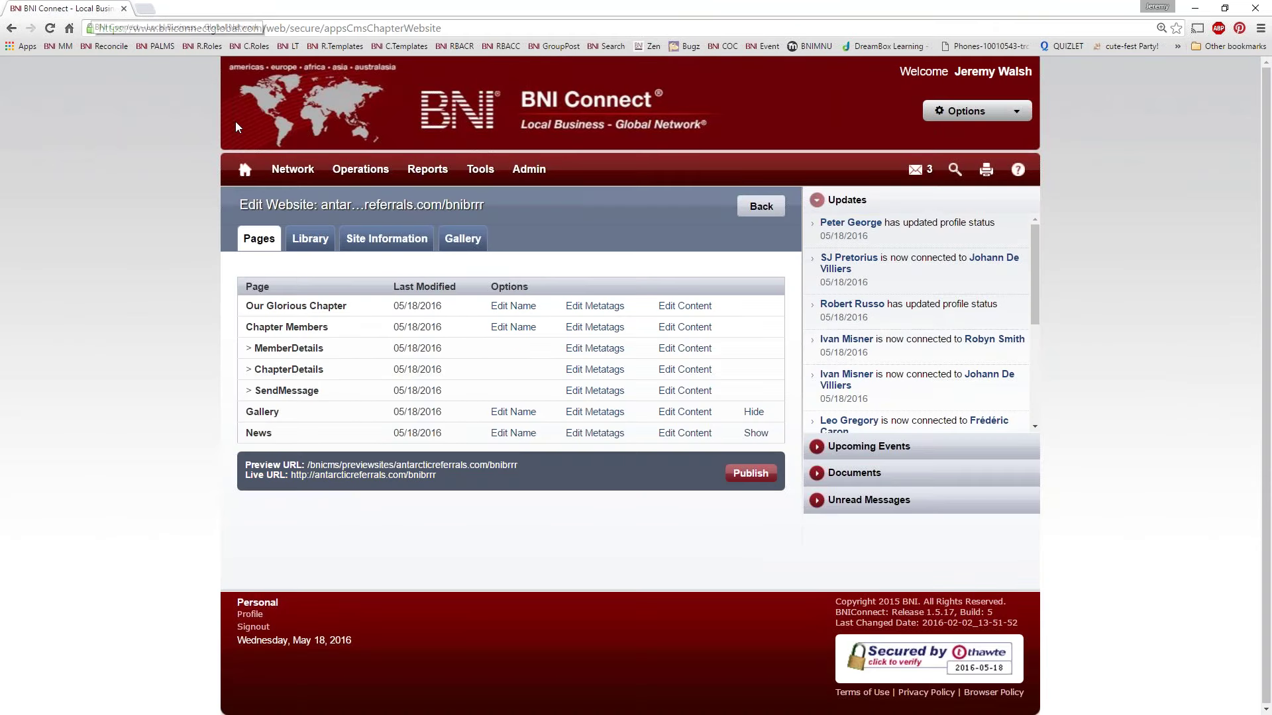
Open the BNI Connect Support site in a new tab and go to the "BNI Connect Recorded Member Webinars - May 2016" article.
right_click(640, 46)
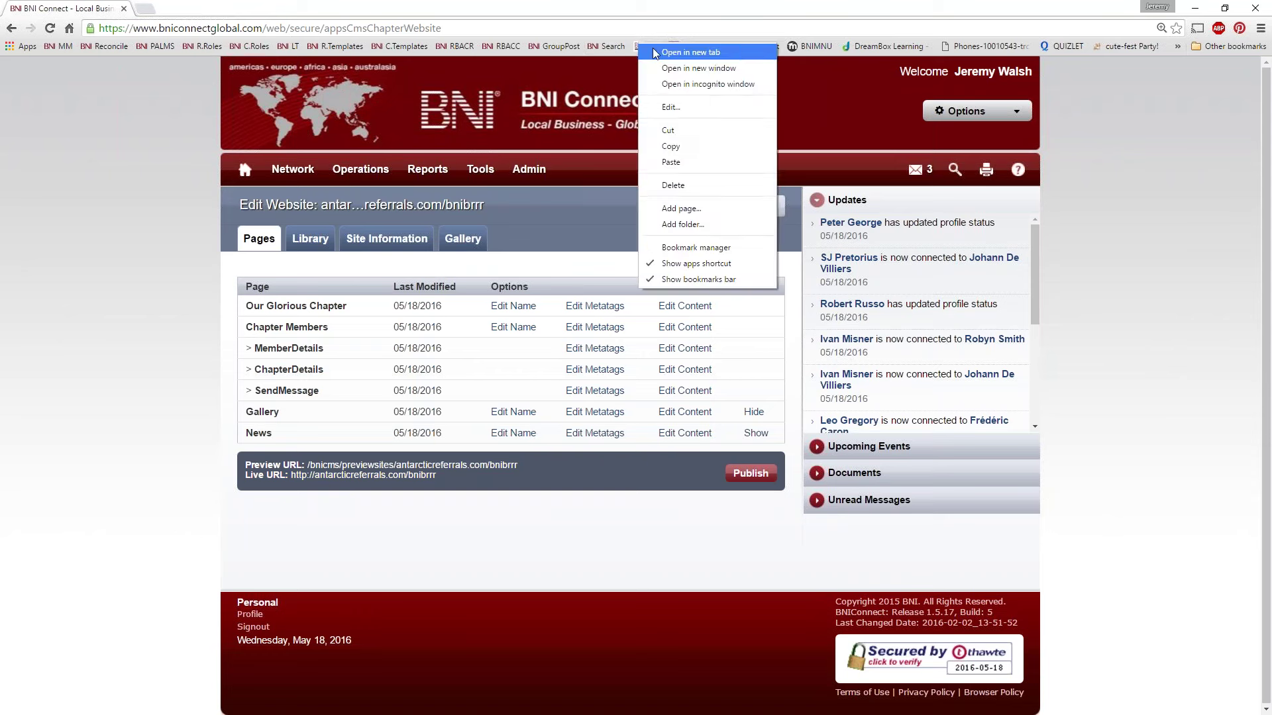
click(657, 52)
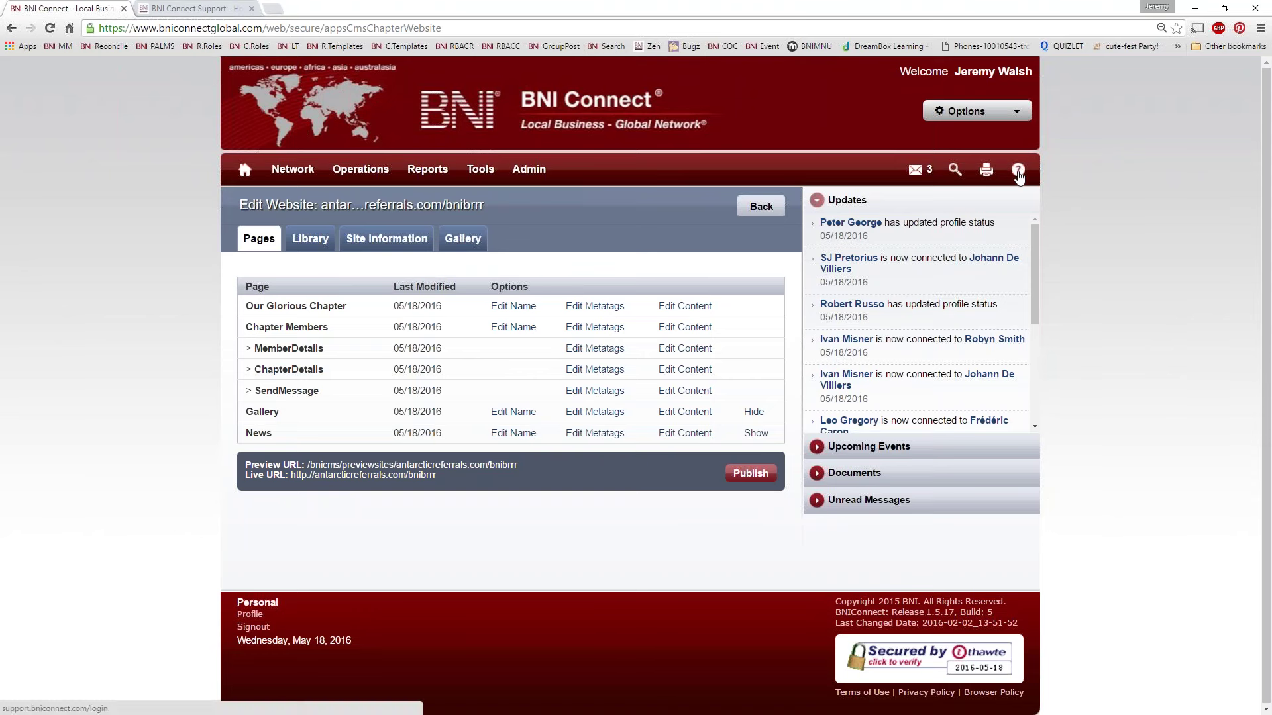
click(176, 8)
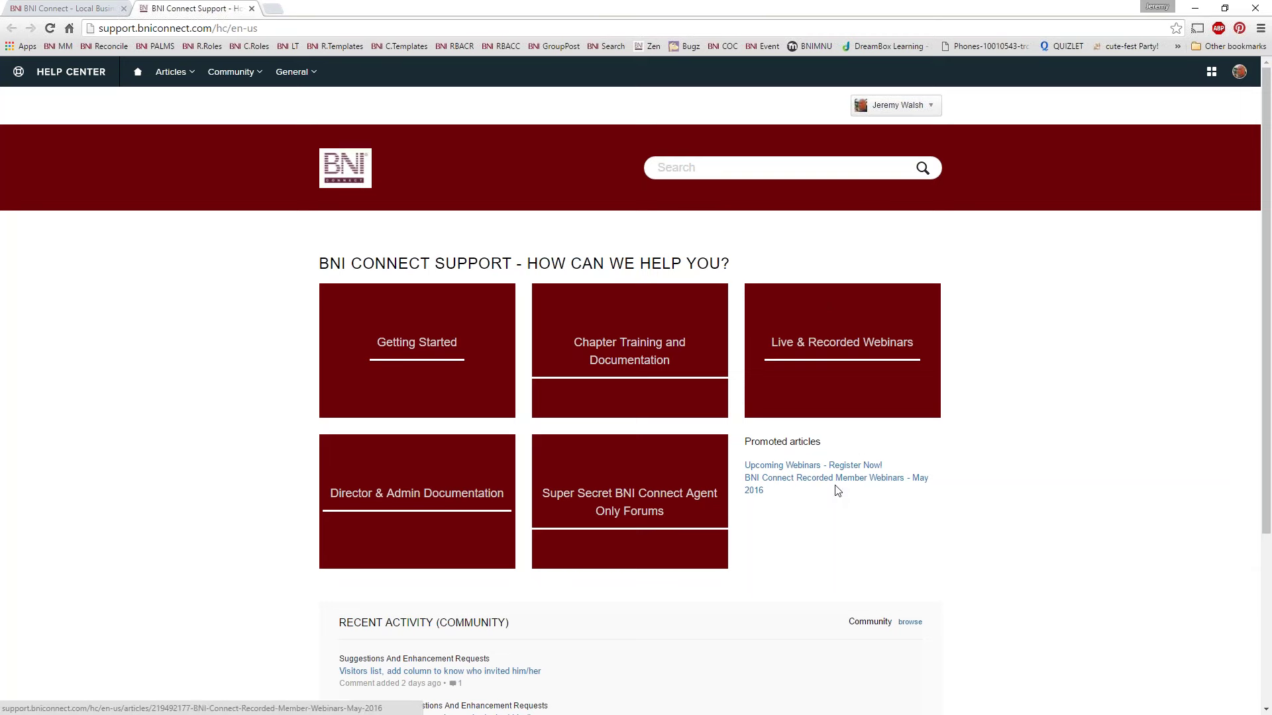
click(791, 484)
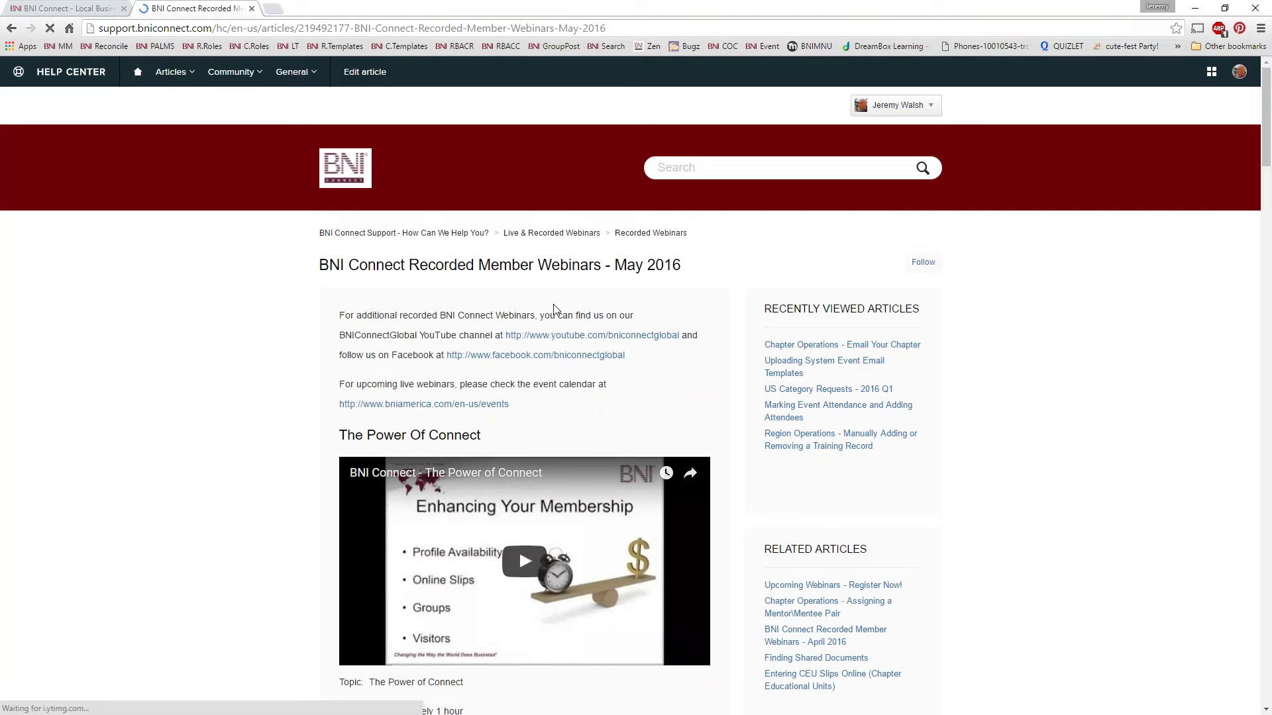
Find the "Chapter Web Pages - May 18, 2016" entry among the recorded webinars and check its details.
scroll(553, 310, down, 20)
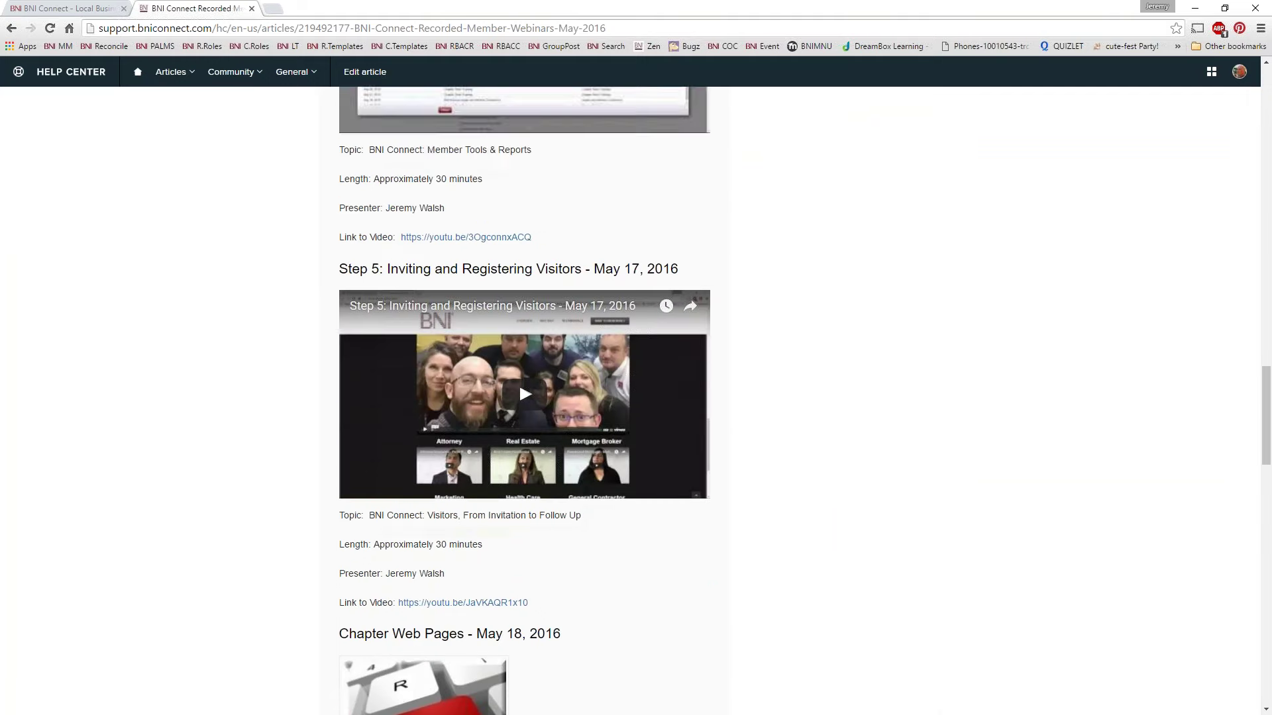
scroll(518, 383, down, 10)
scroll(519, 383, up, 5)
scroll(519, 383, down, 1)
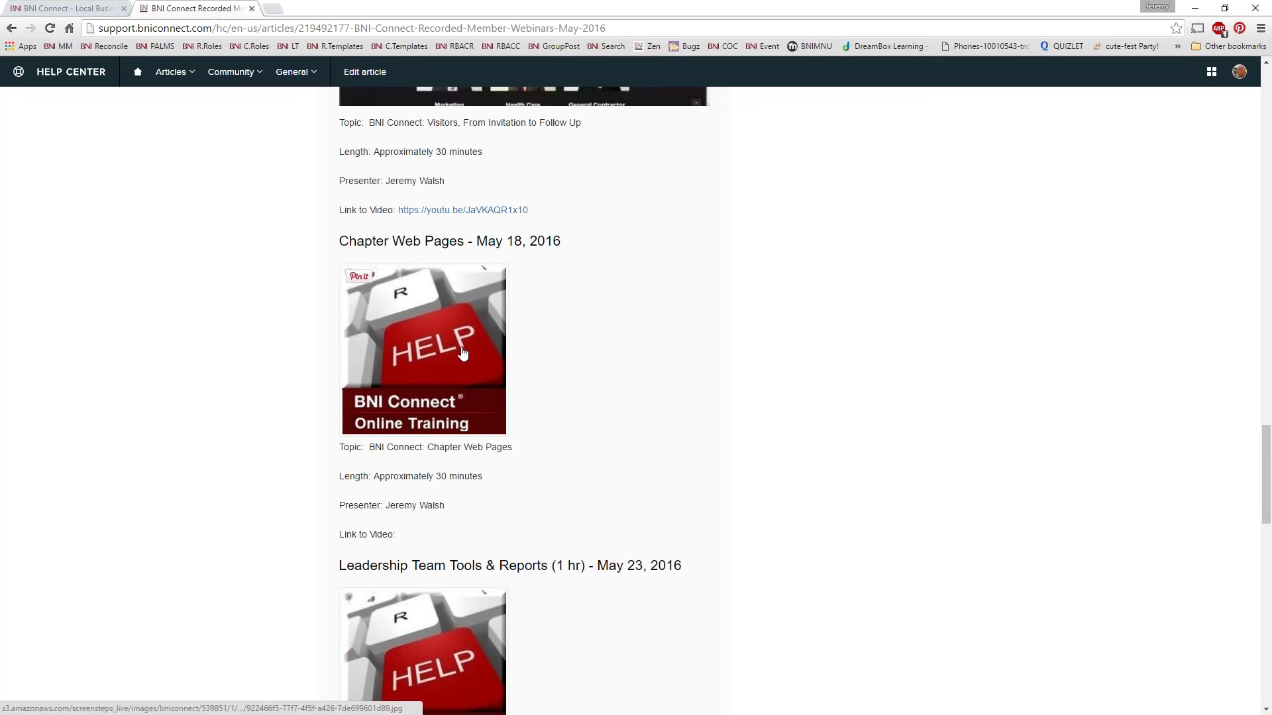
drag(341, 245, 560, 242)
click(356, 495)
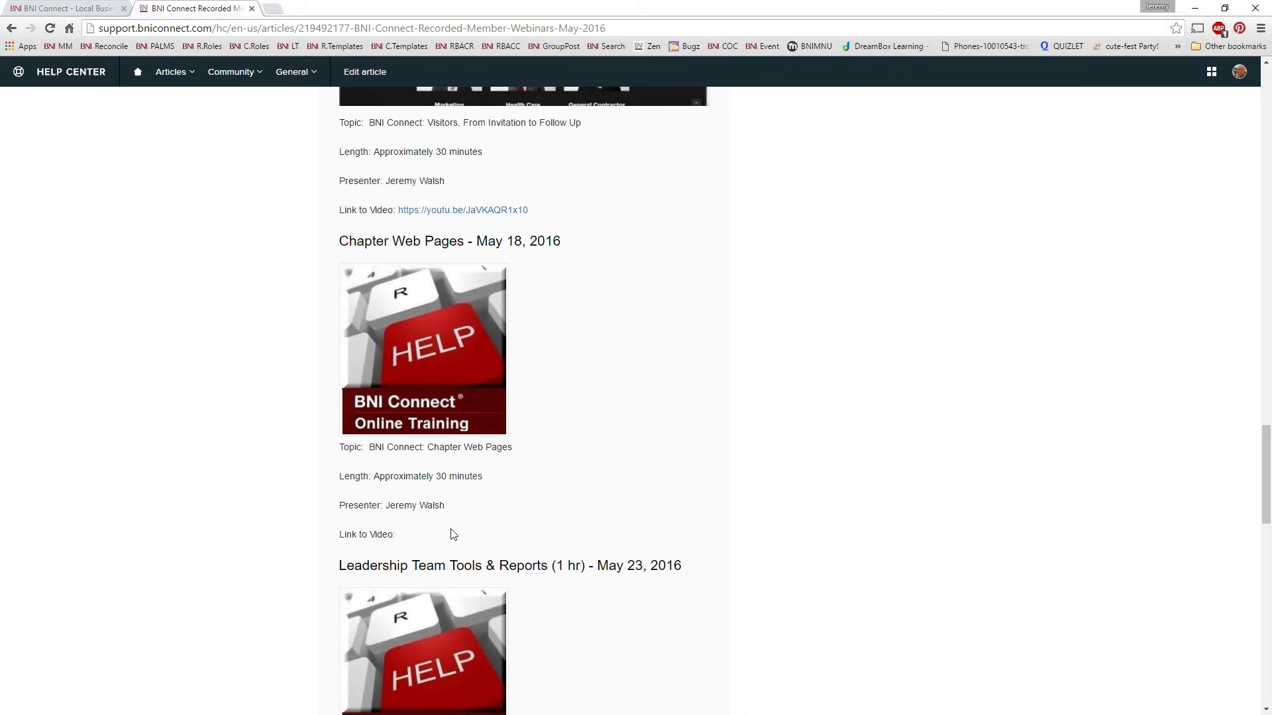
scroll(450, 536, up, 20)
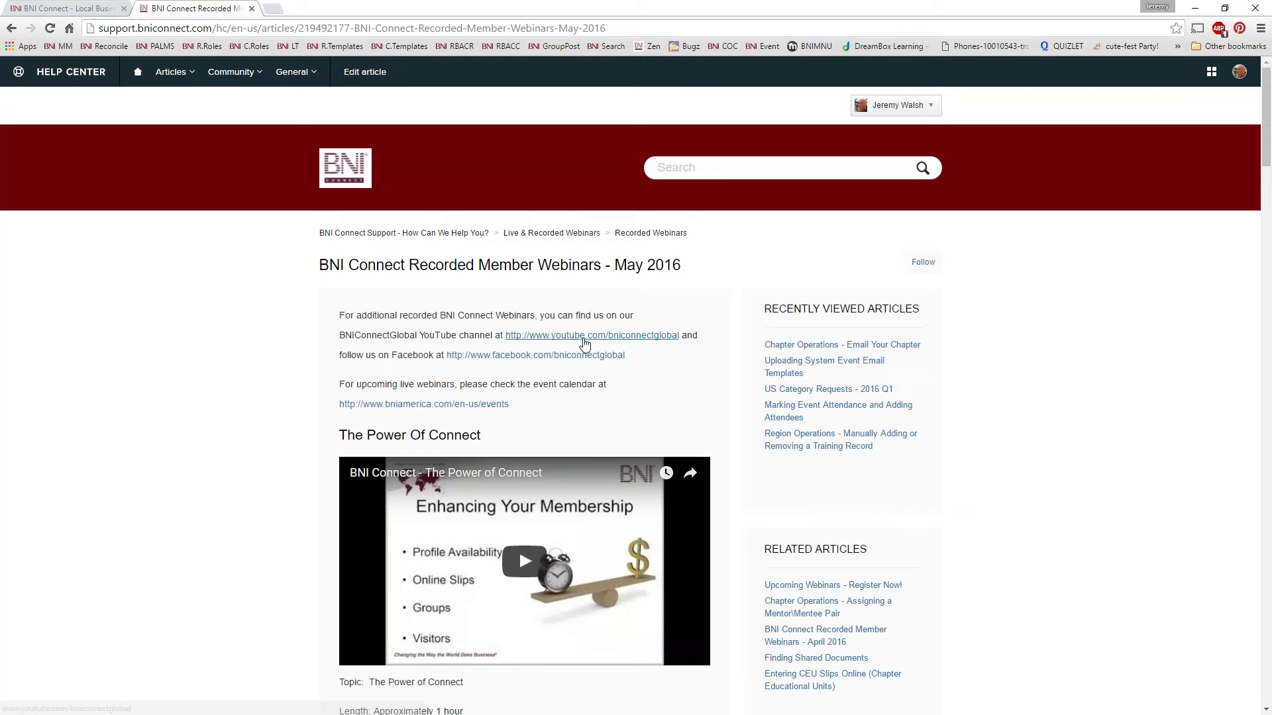
Open the BNI Connect YouTube channel from the article, look through its webinar and education video sections, and close it.
click(583, 337)
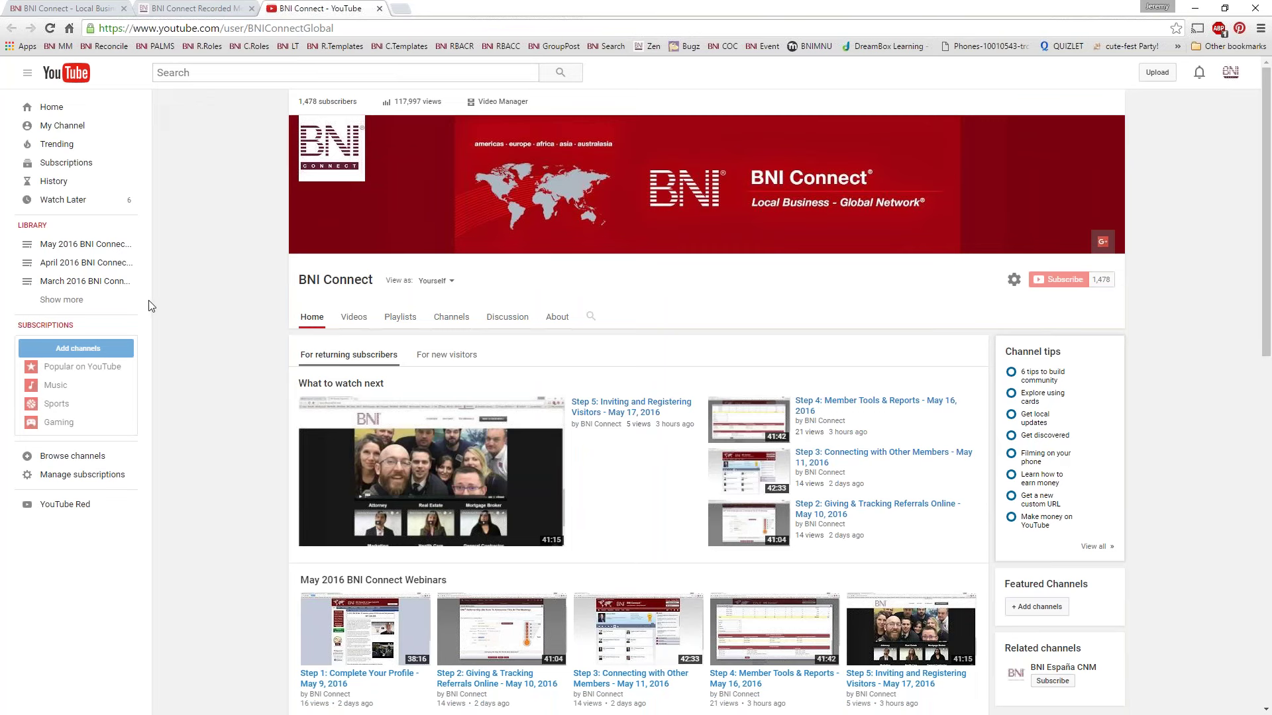
scroll(343, 280, down, 9)
scroll(343, 280, up, 2)
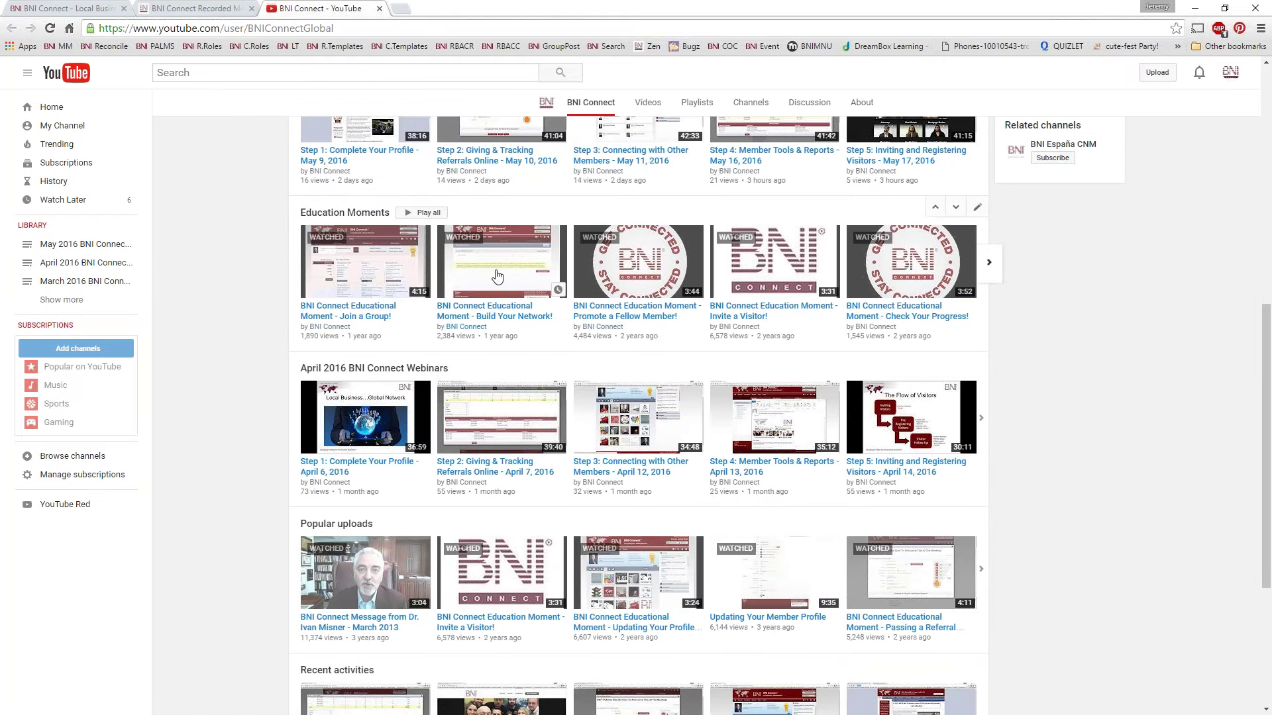
scroll(494, 276, down, 2)
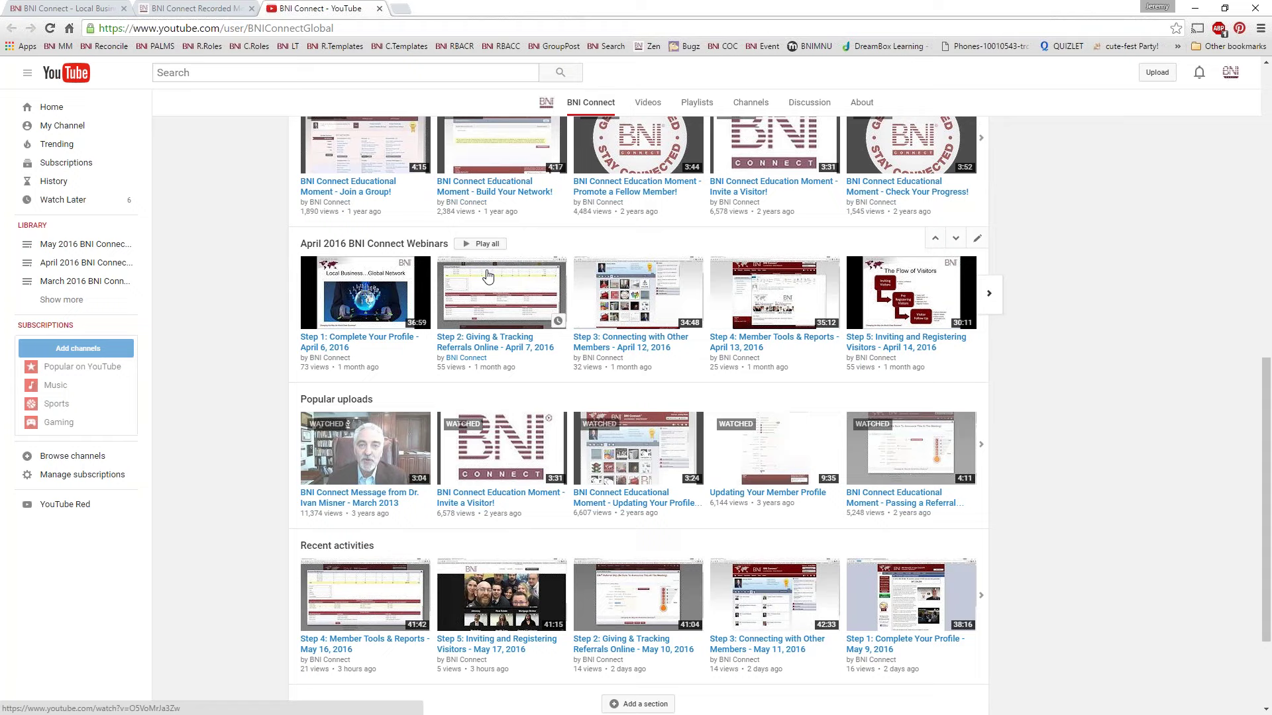
scroll(487, 277, up, 9)
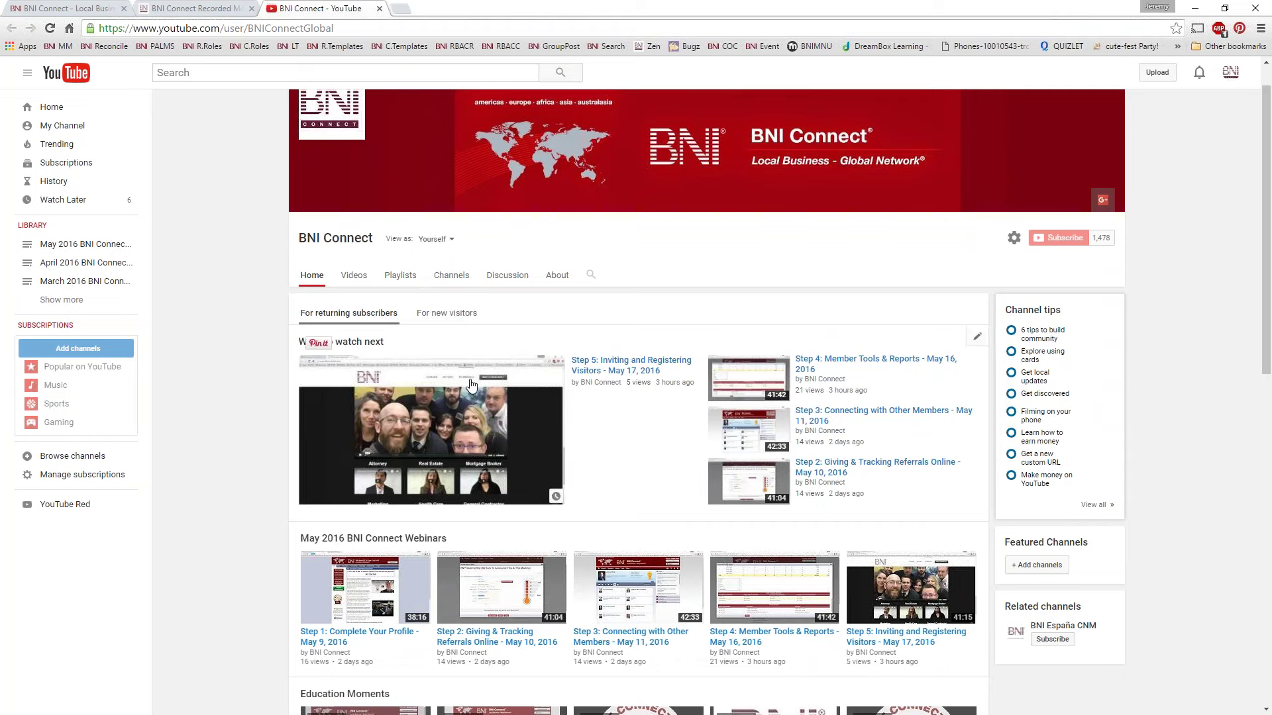
scroll(265, 231, up, 1)
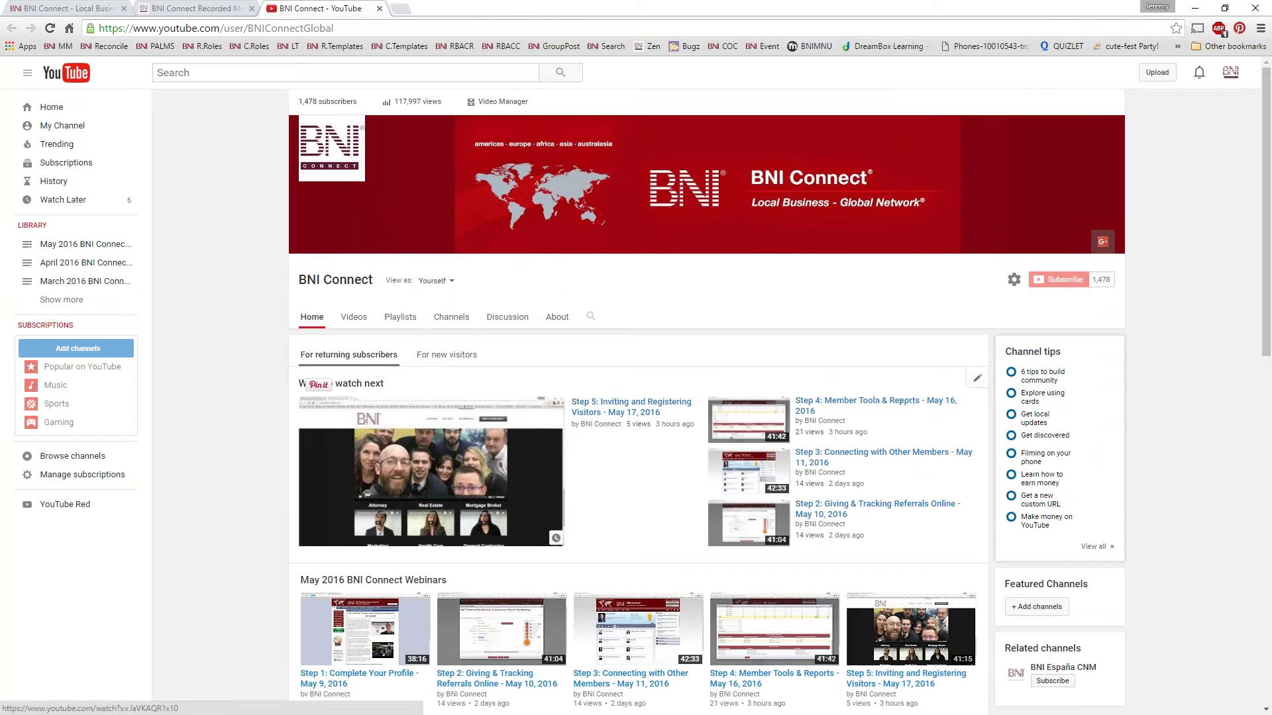
click(378, 9)
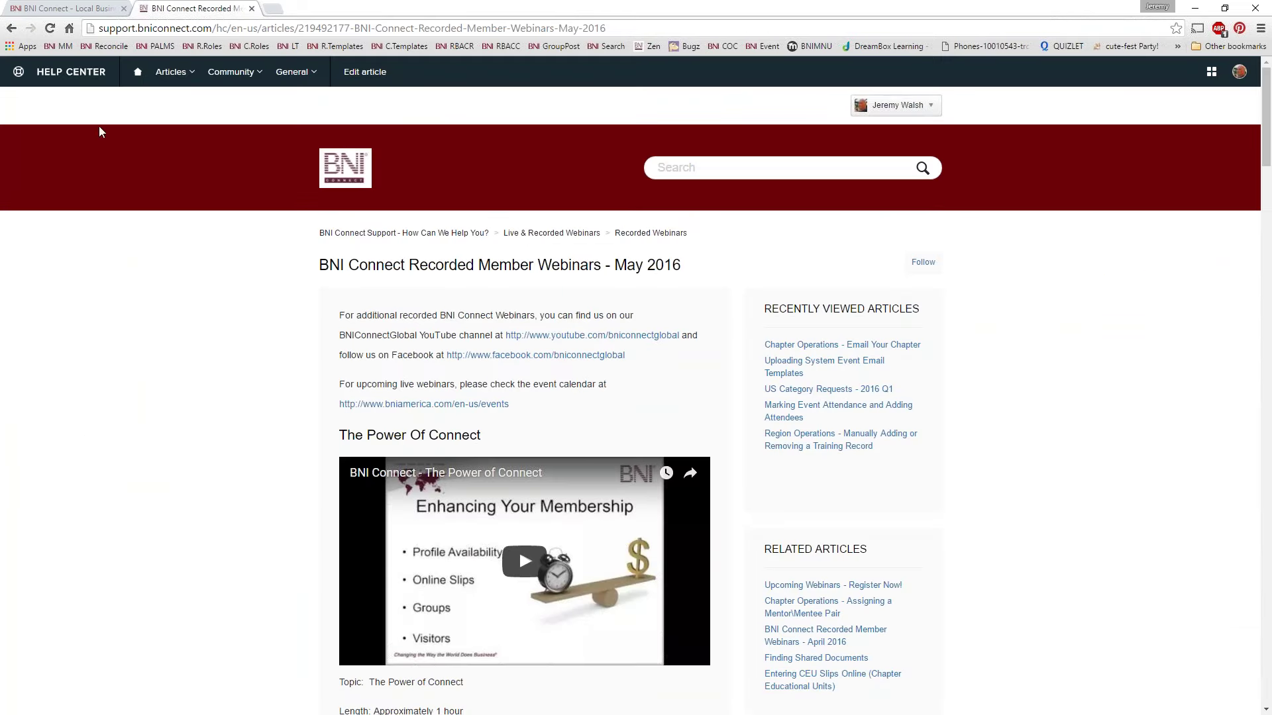
Open "Upcoming Webinars - Register Now!" from the Live & Recorded Webinars category, review the webinars for leaders, and close the support site.
click(546, 235)
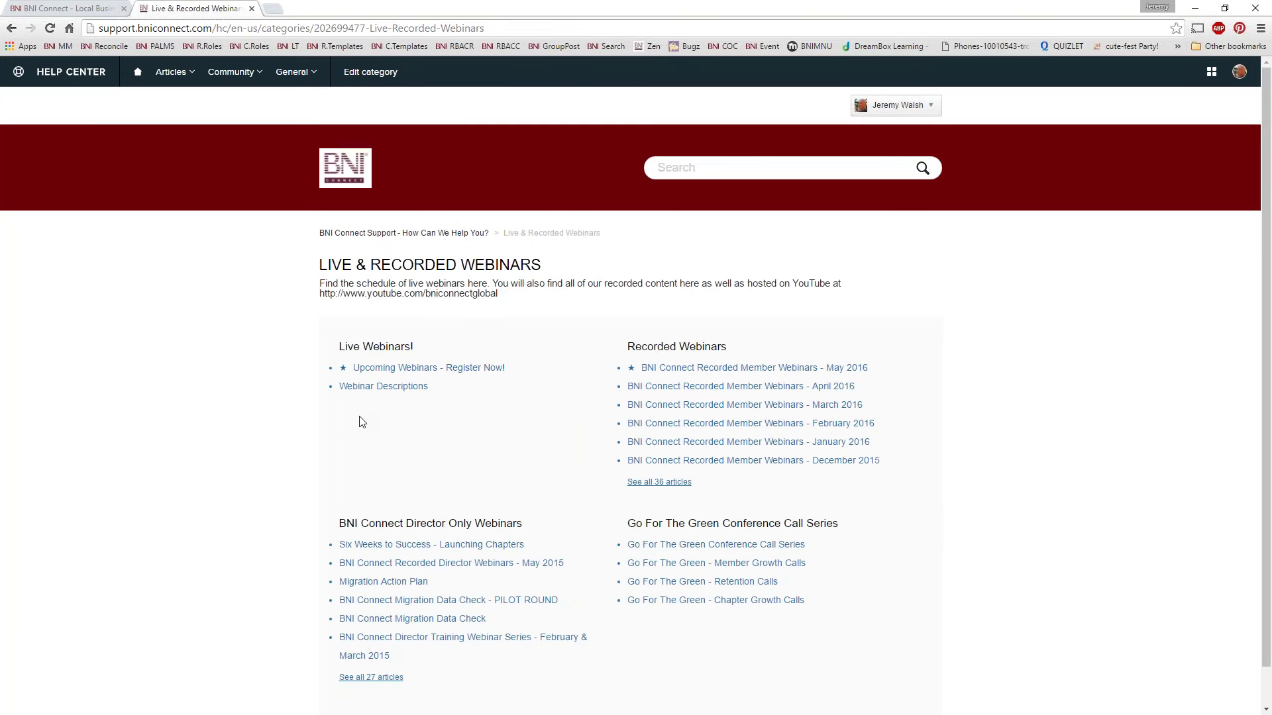
click(416, 368)
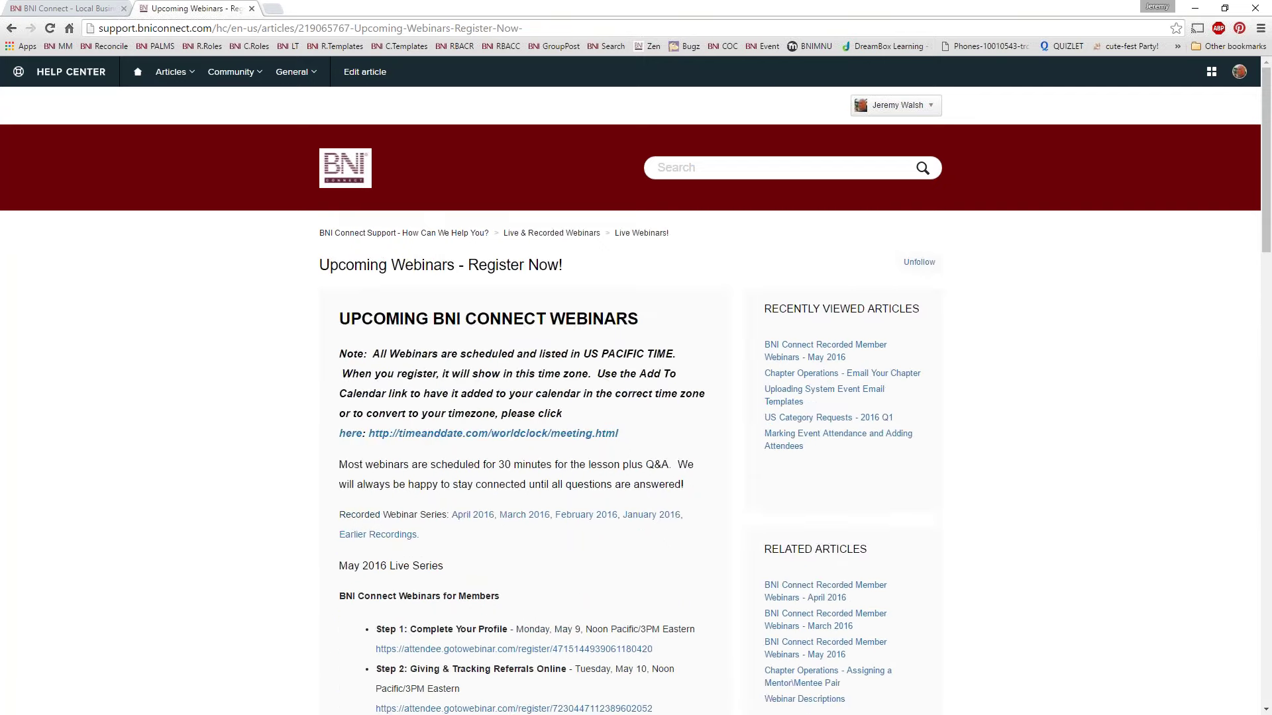
scroll(461, 268, down, 12)
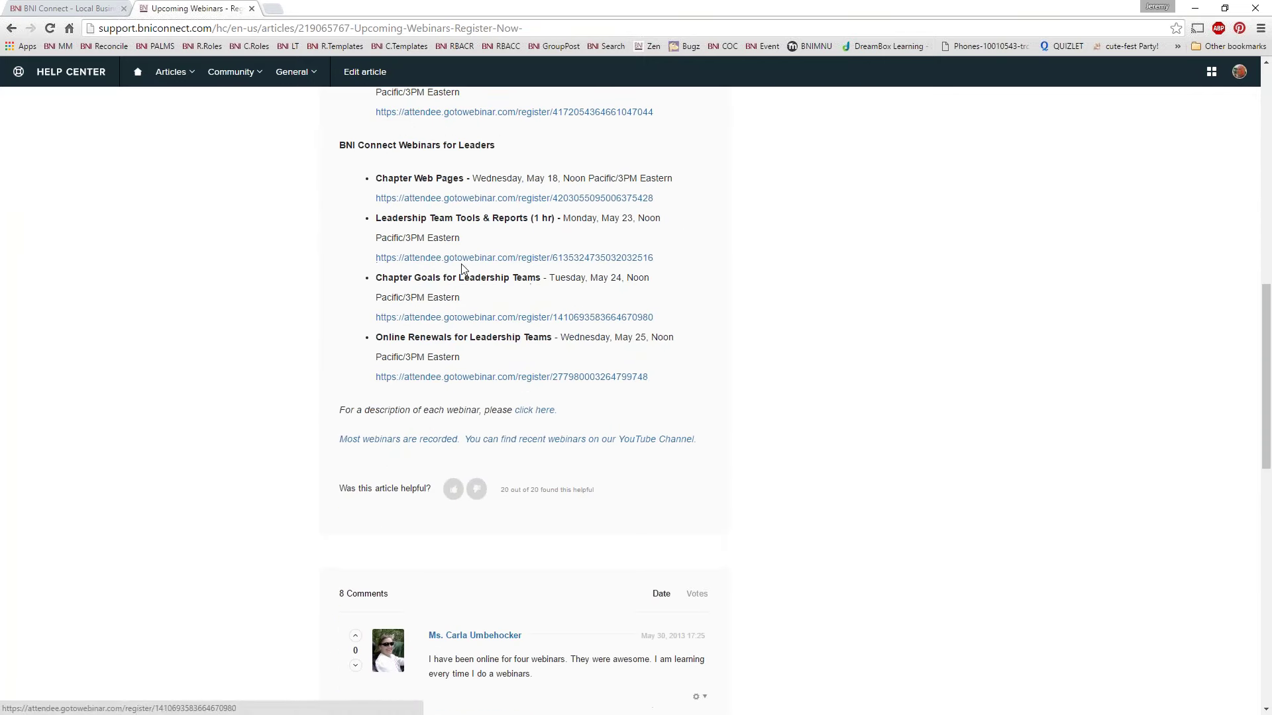
drag(372, 179, 469, 177)
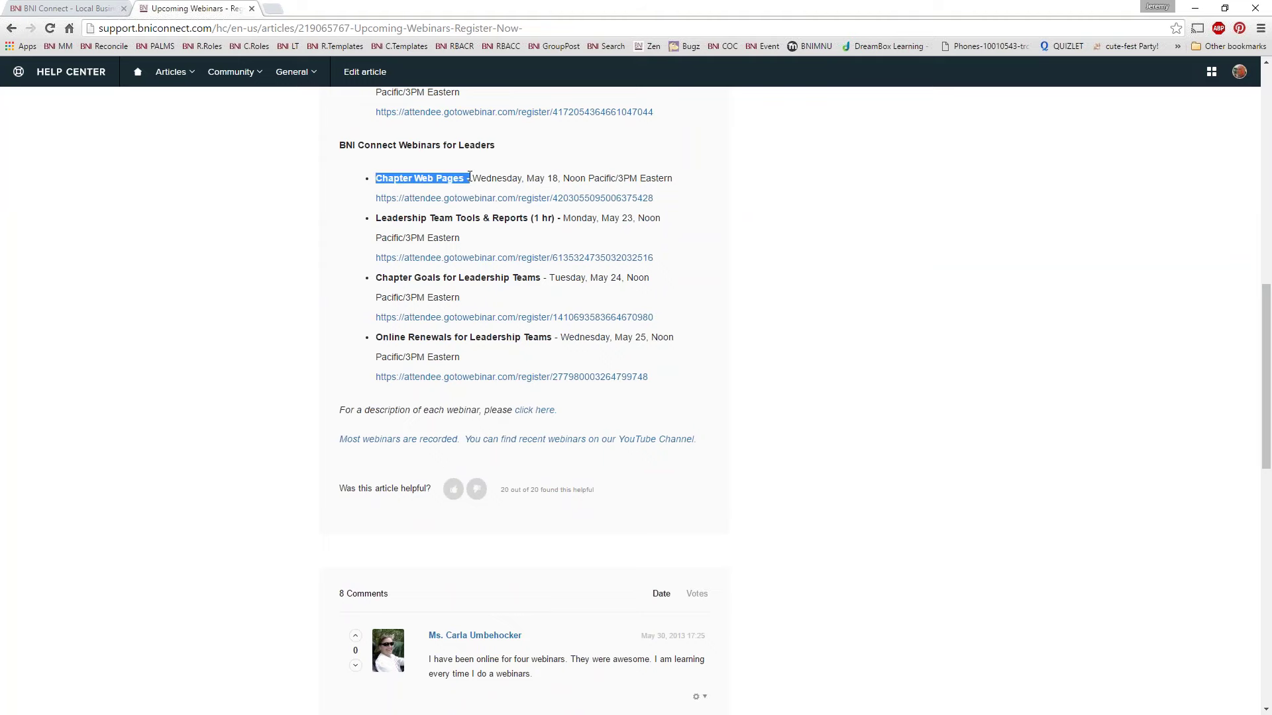
click(384, 221)
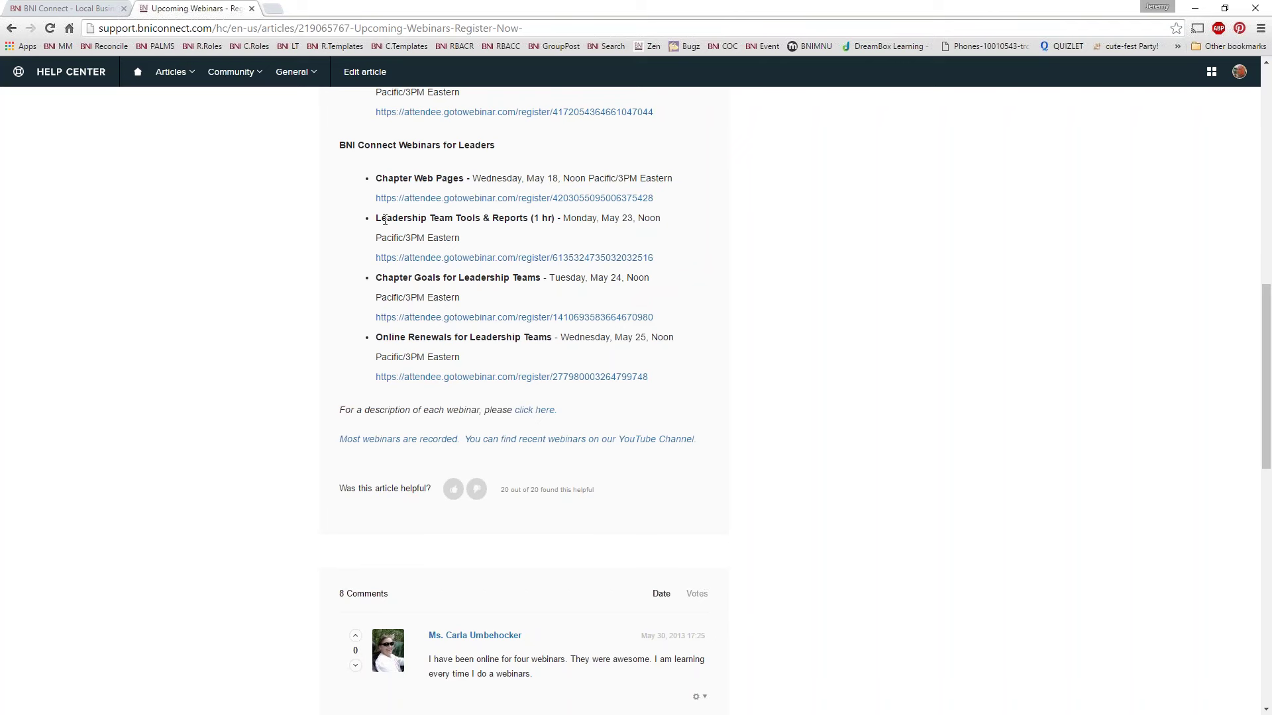
drag(399, 282, 453, 286)
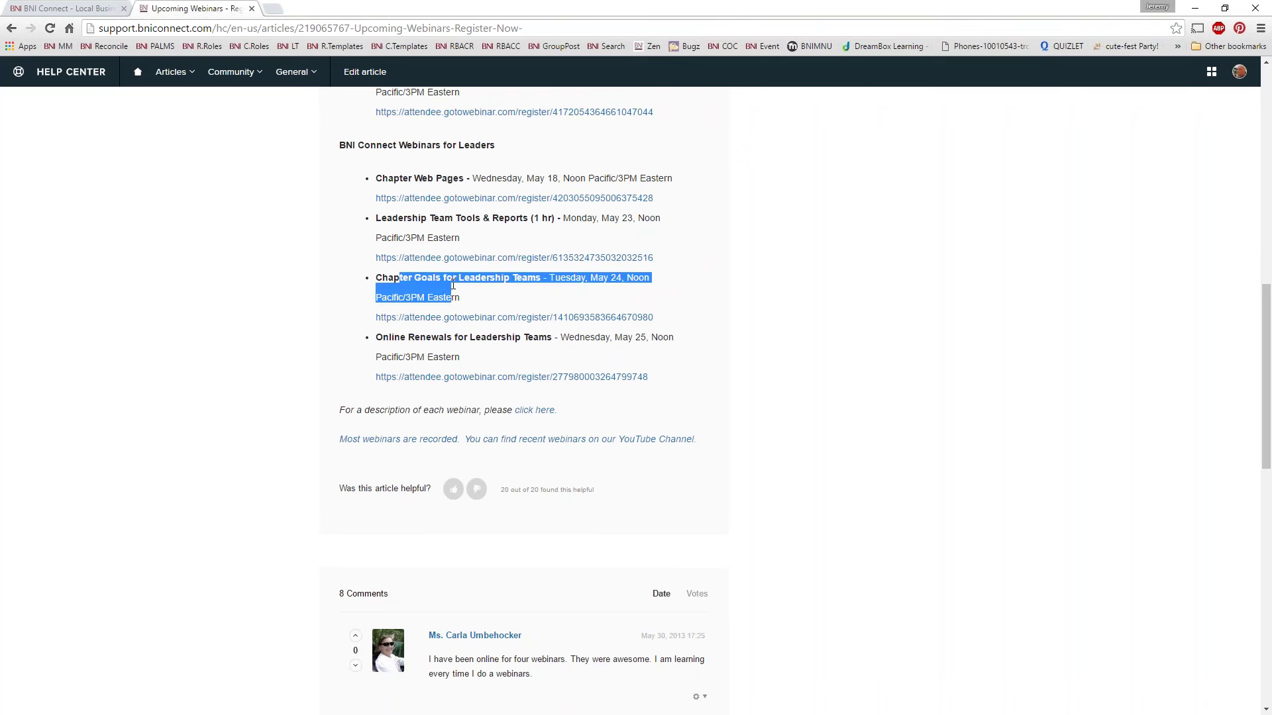
click(416, 337)
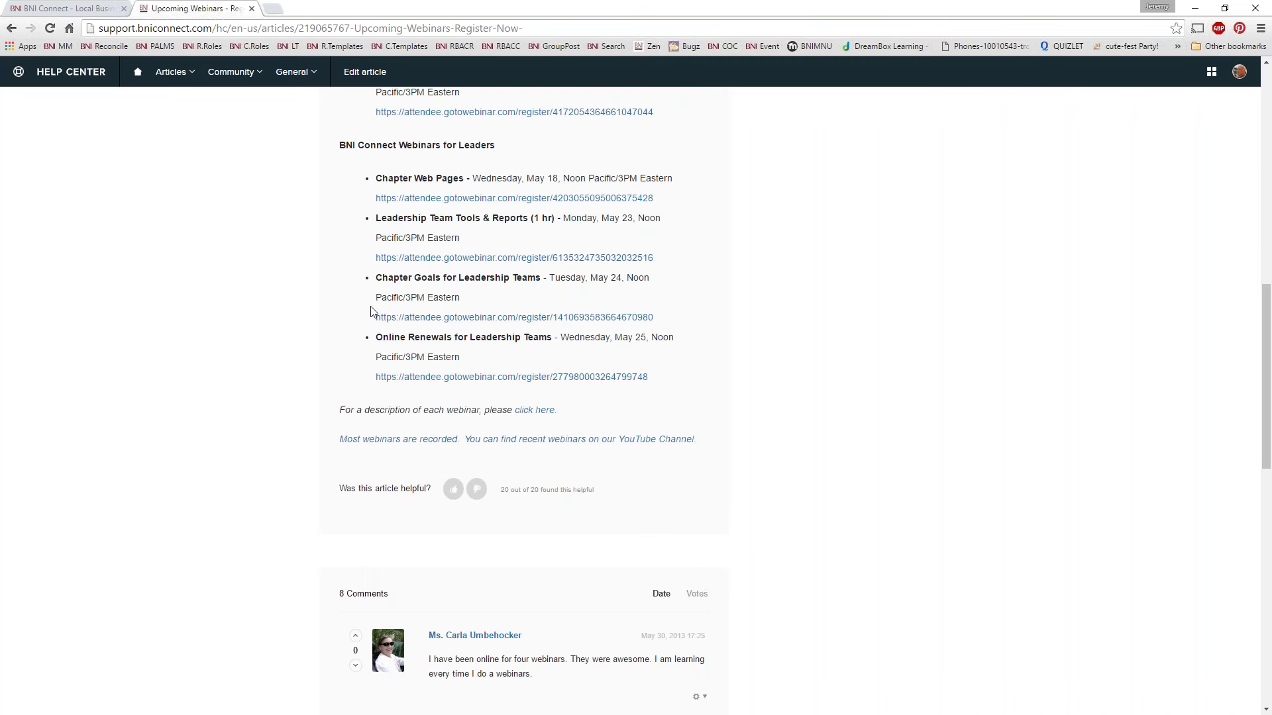
scroll(507, 407, up, 15)
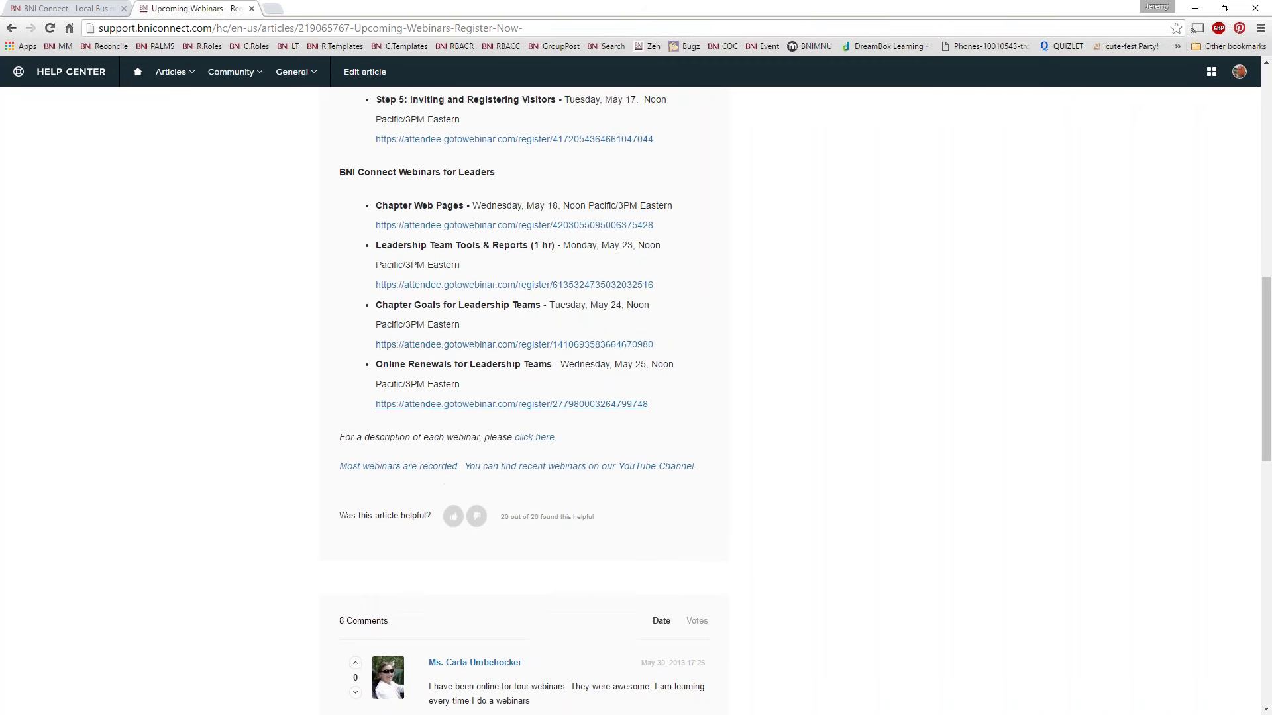
click(252, 7)
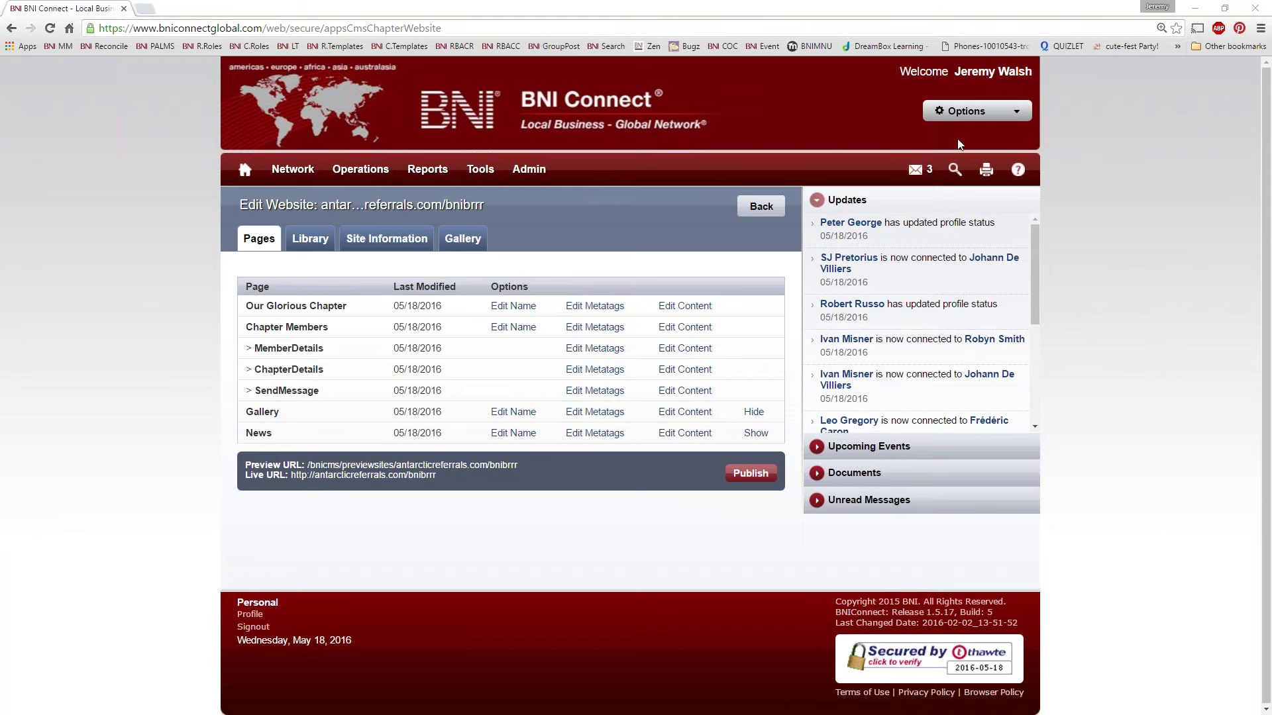
Open bniri.com in a new tab and examine the regional contacts on its Contact page.
click(144, 9)
text(bniri)
key(Return)
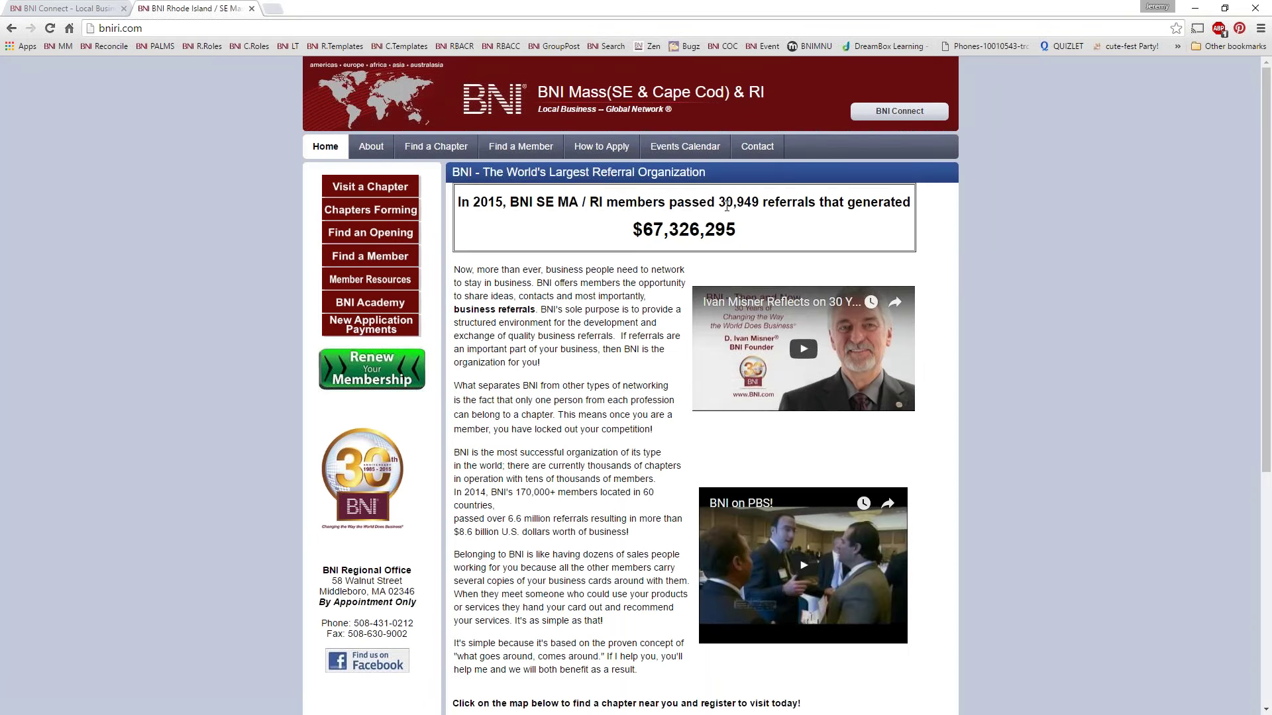
click(757, 147)
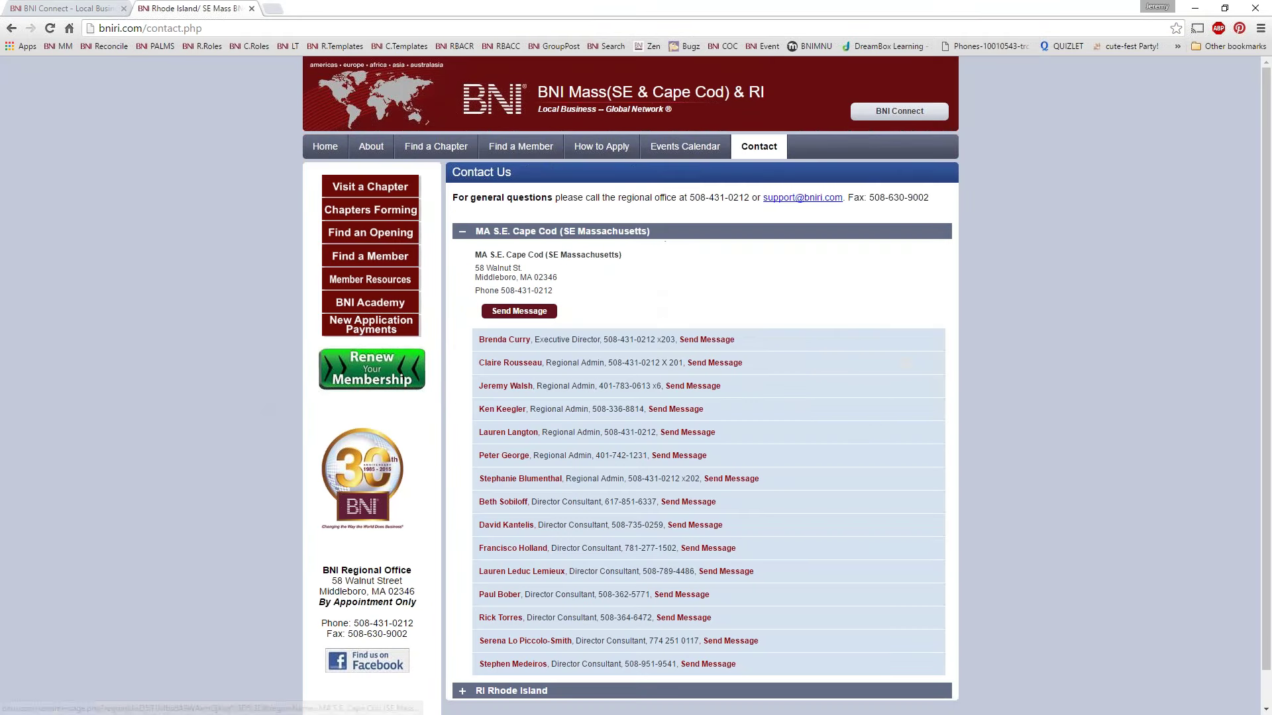
scroll(665, 338, down, 1)
scroll(569, 530, up, 1)
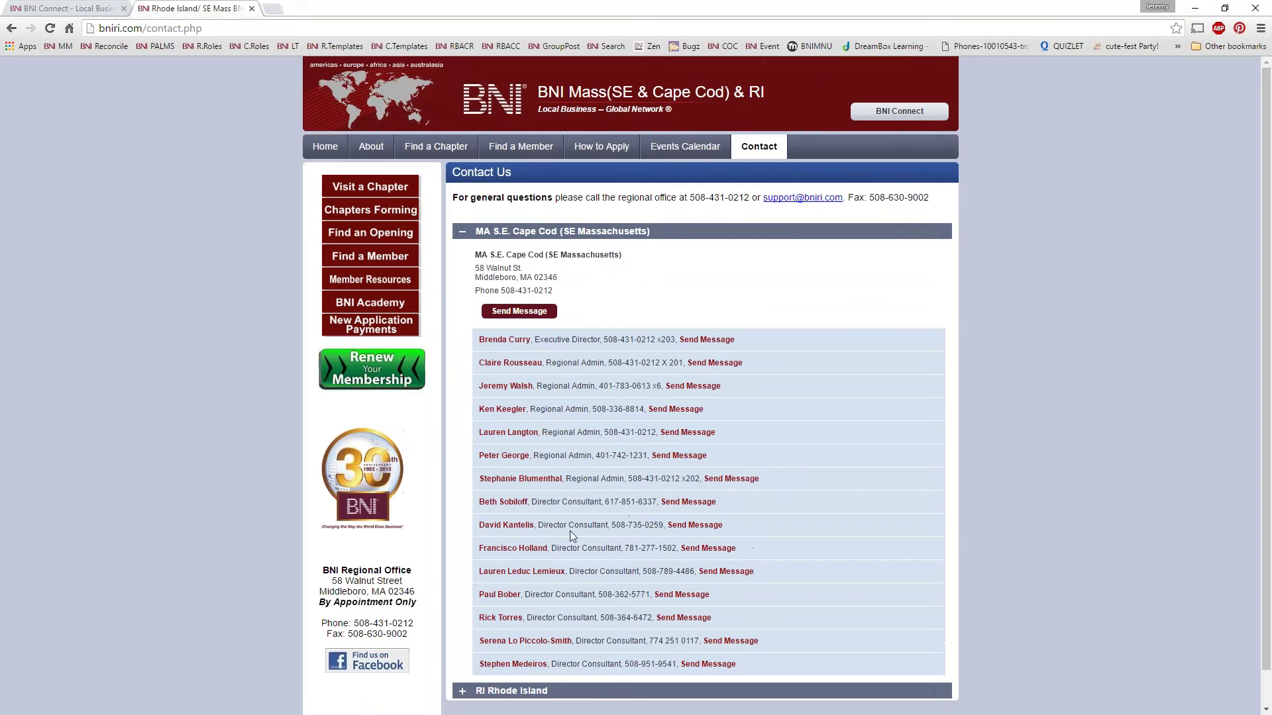